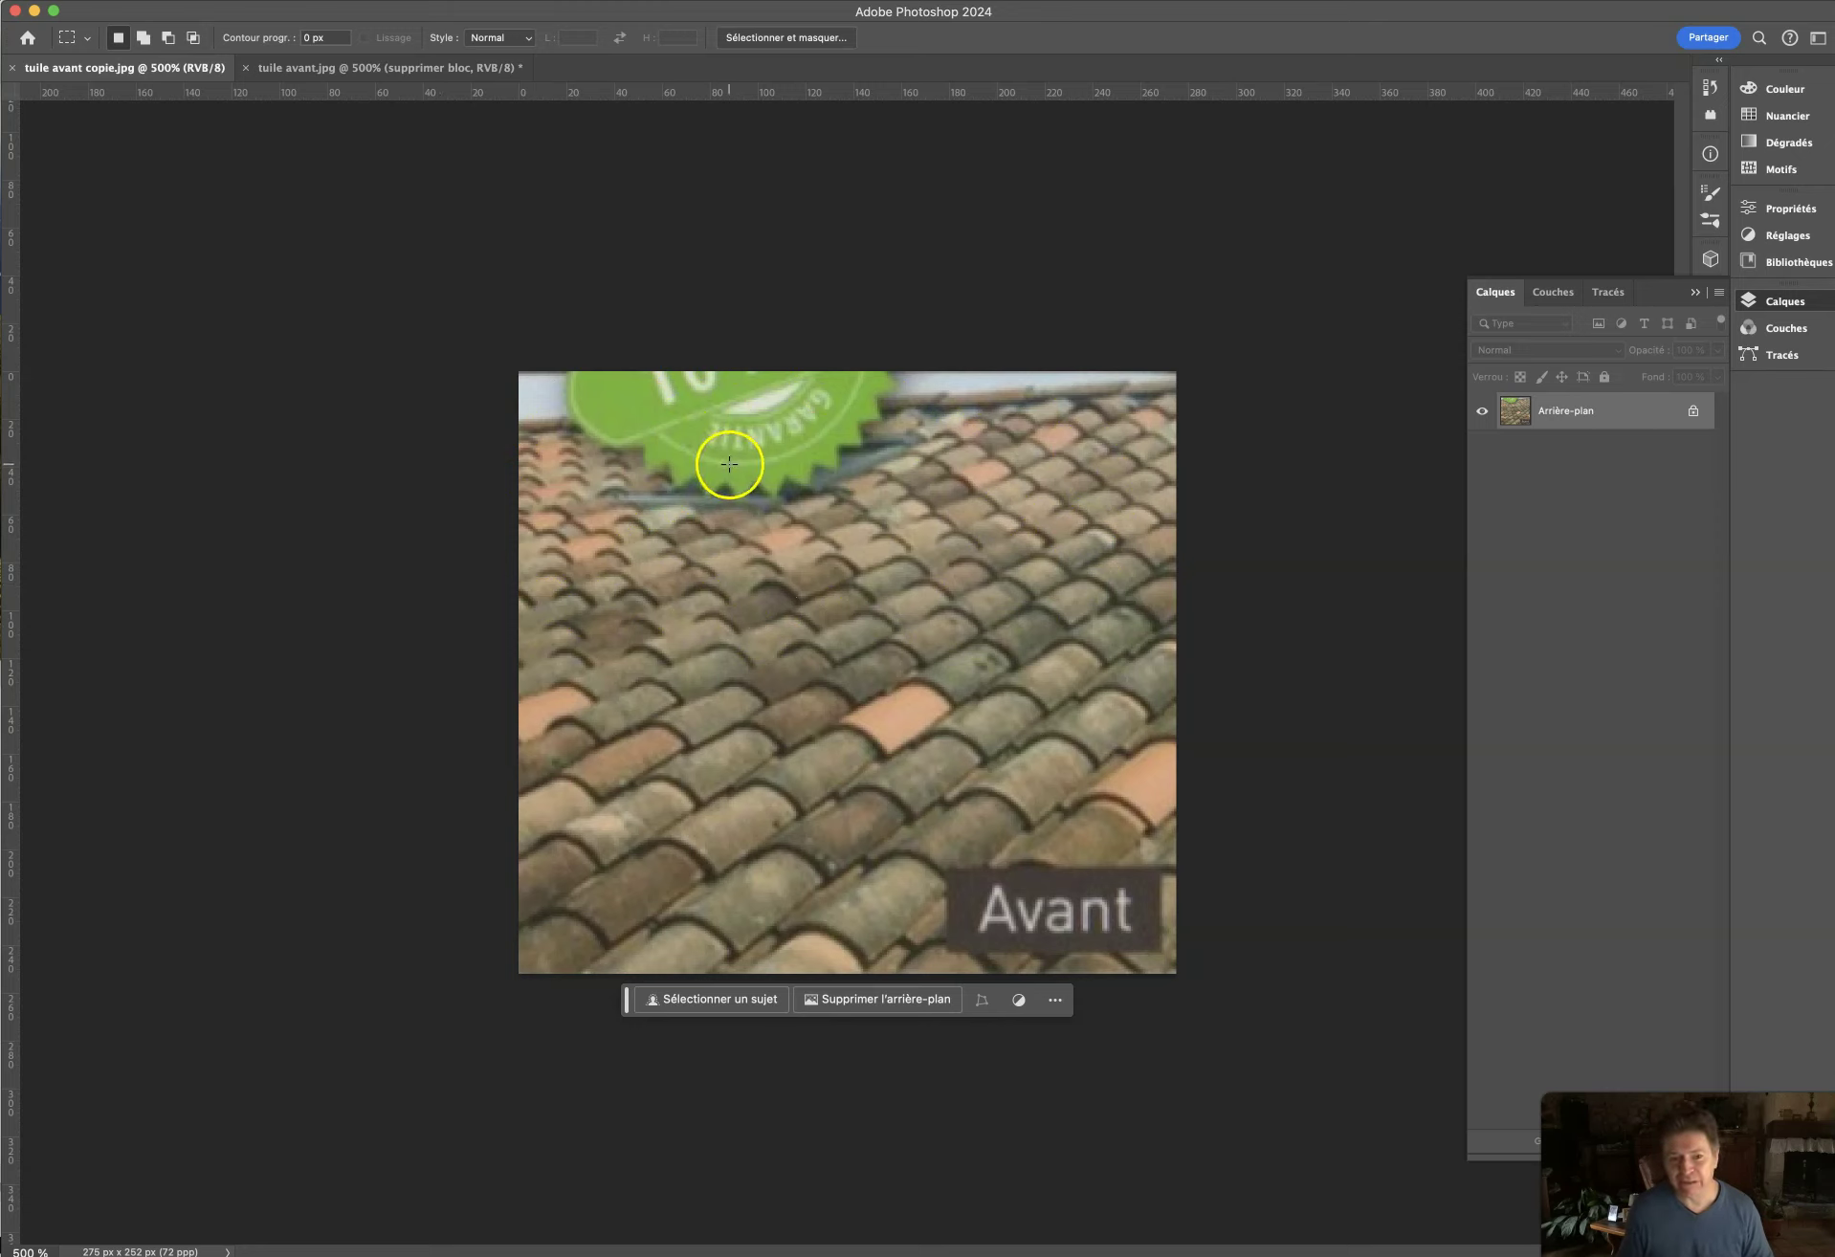
pyautogui.moveTo(505, 268); pyautogui.dragTo(989, 528)
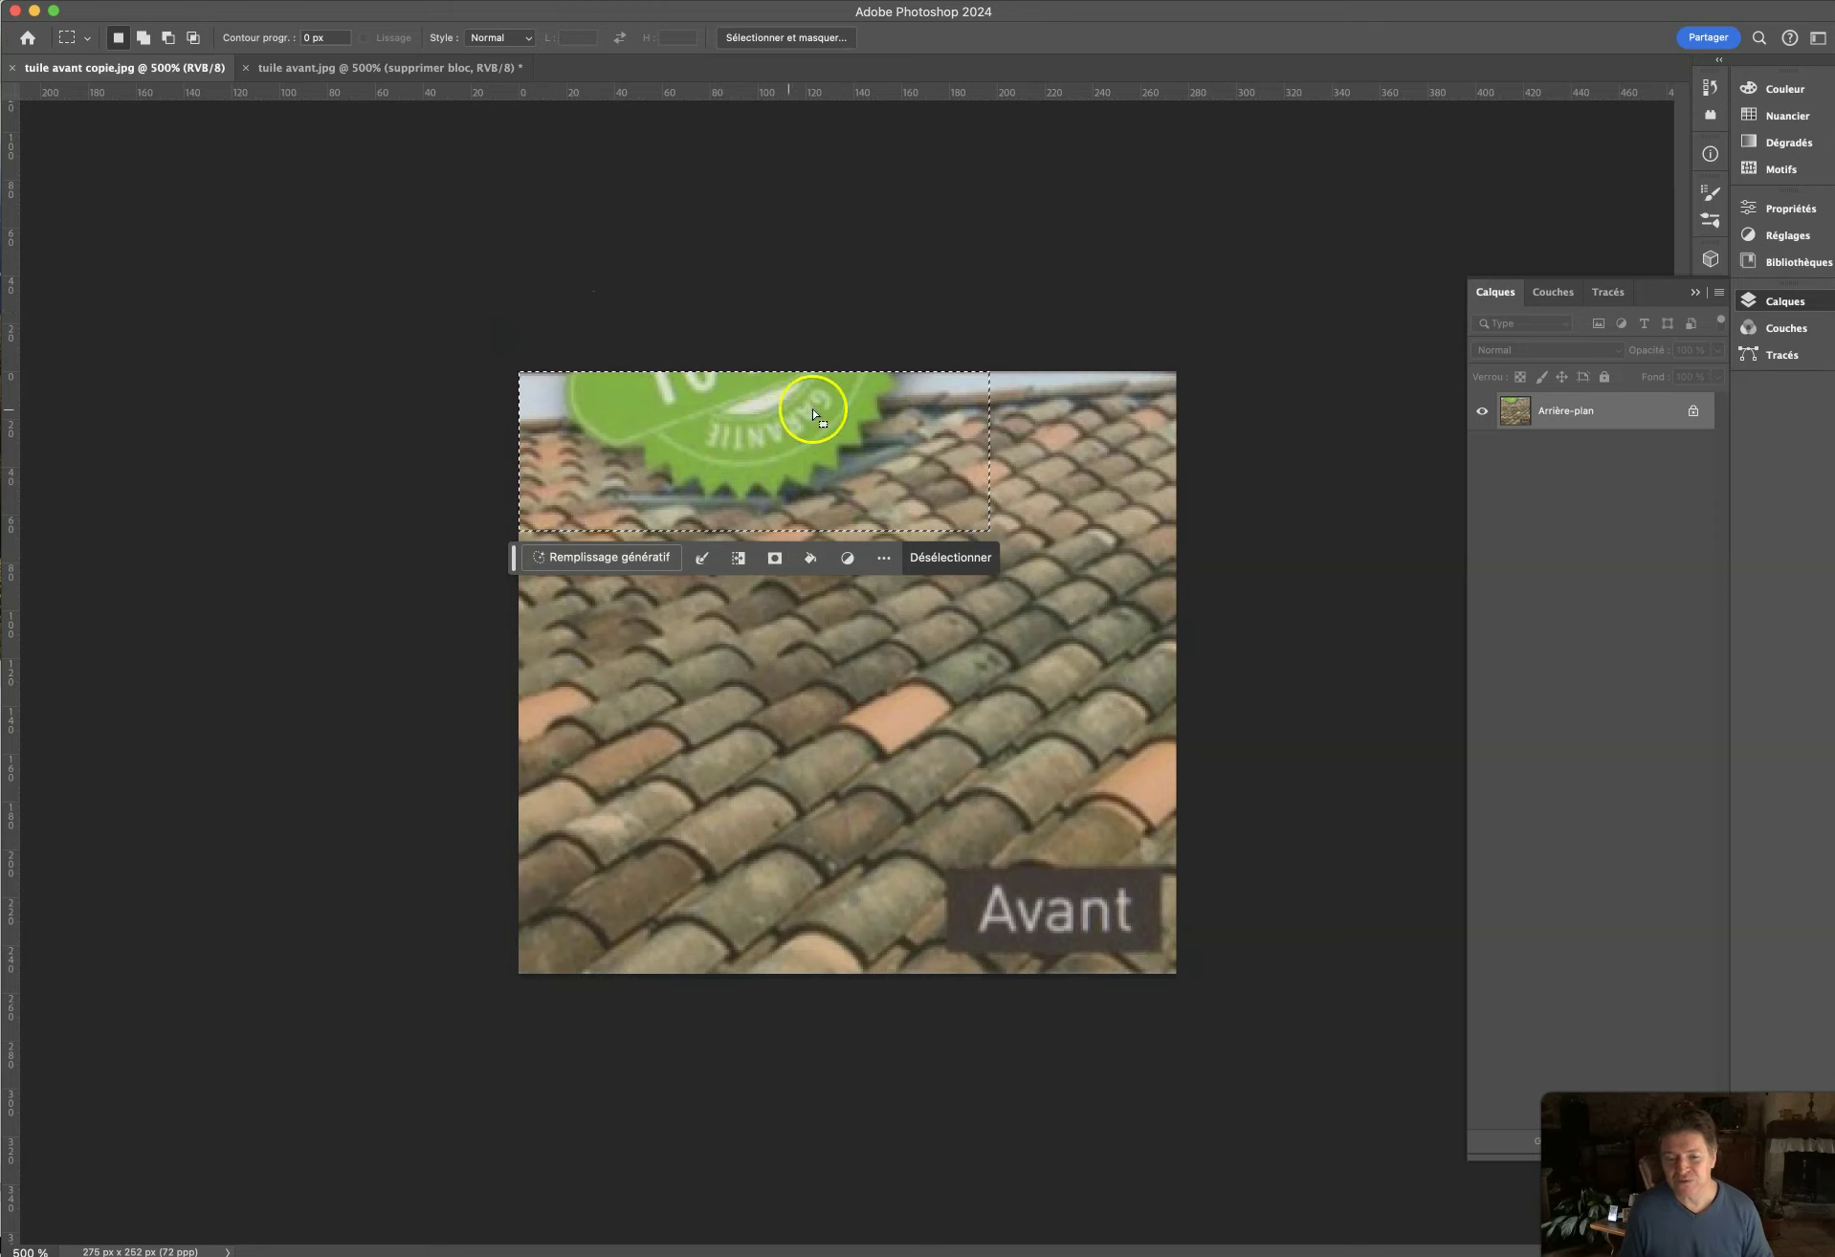
pyautogui.click(1005, 400)
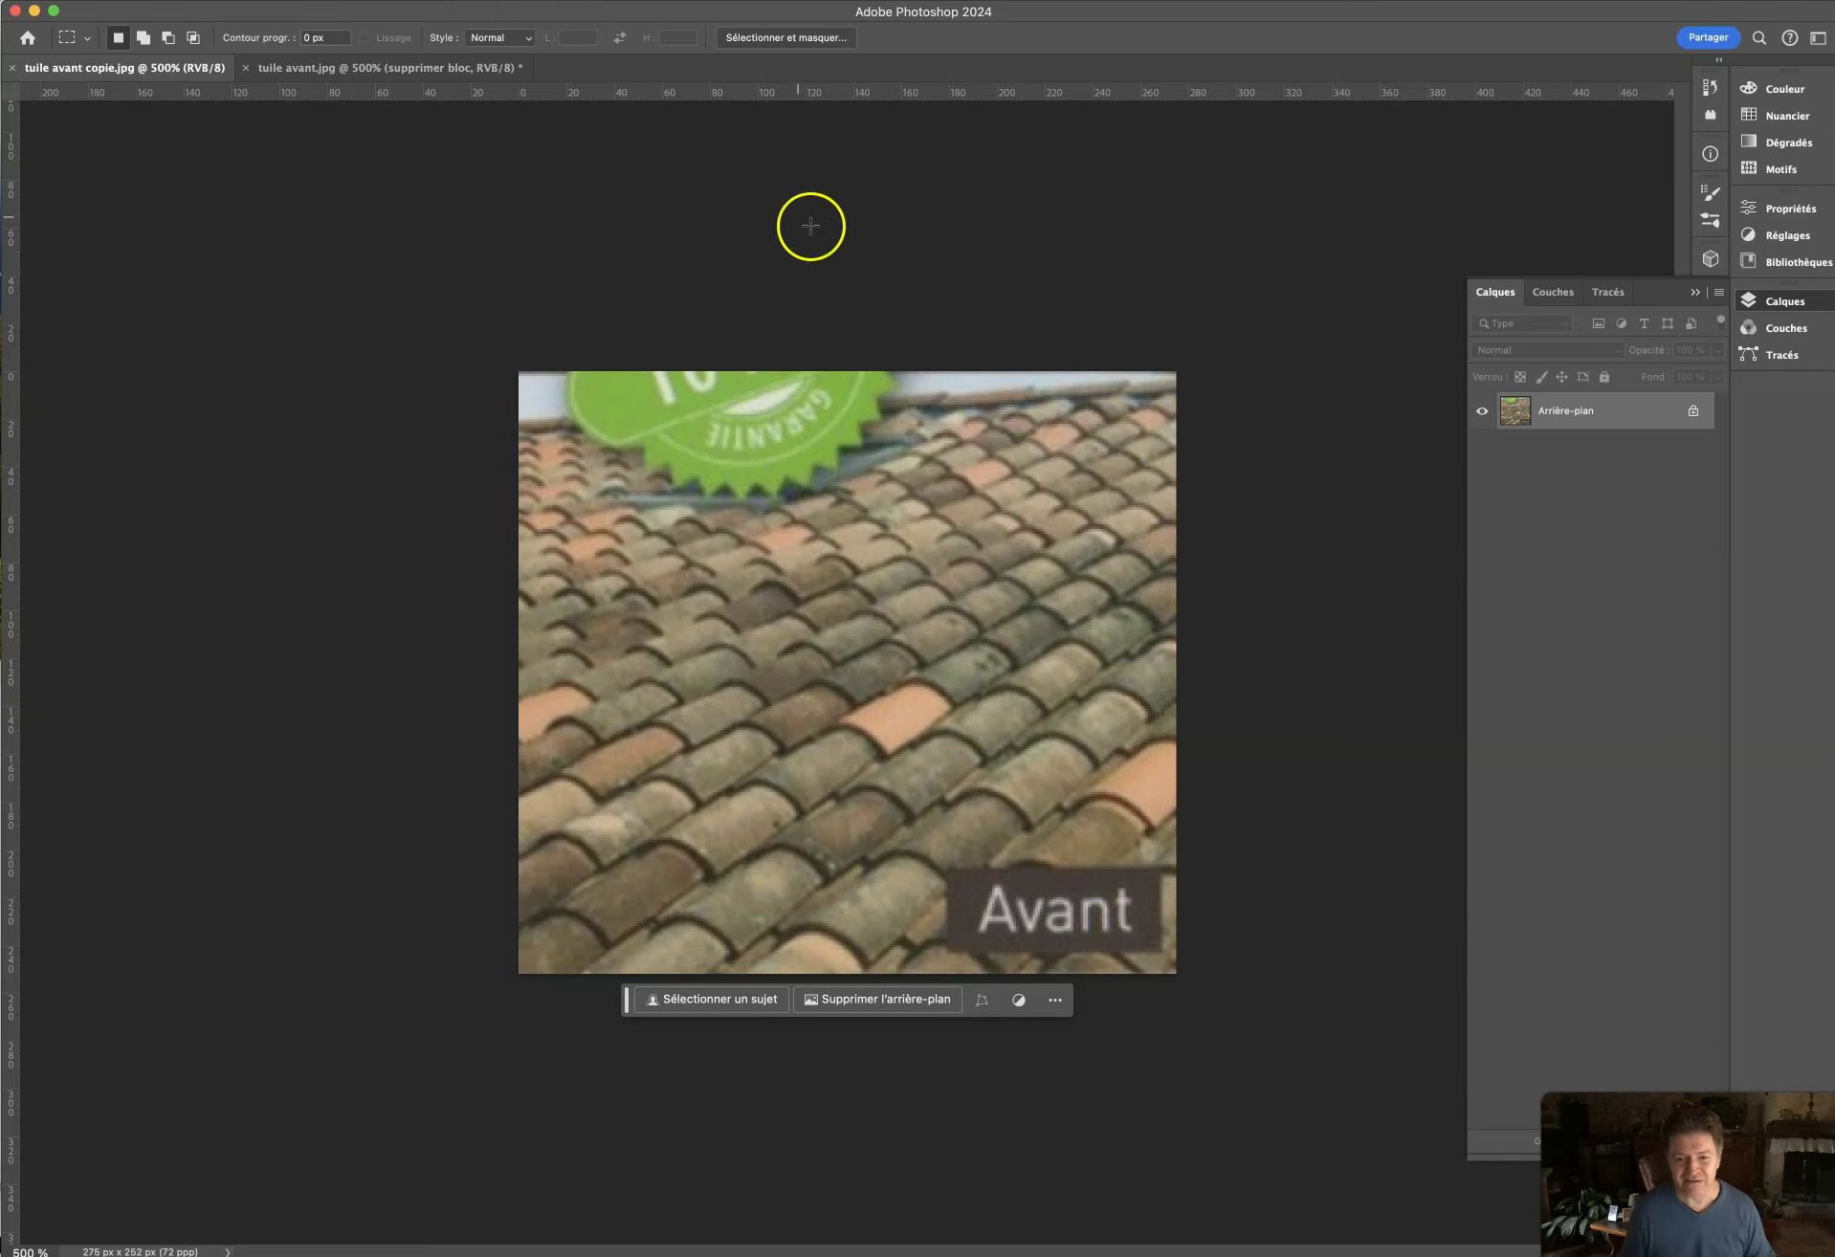
# Zoom in to 600% and marquee a roughly 159 × 60 px rectangle around the green badge.
pyautogui.press('super+plus')
pyautogui.click(819, 348)
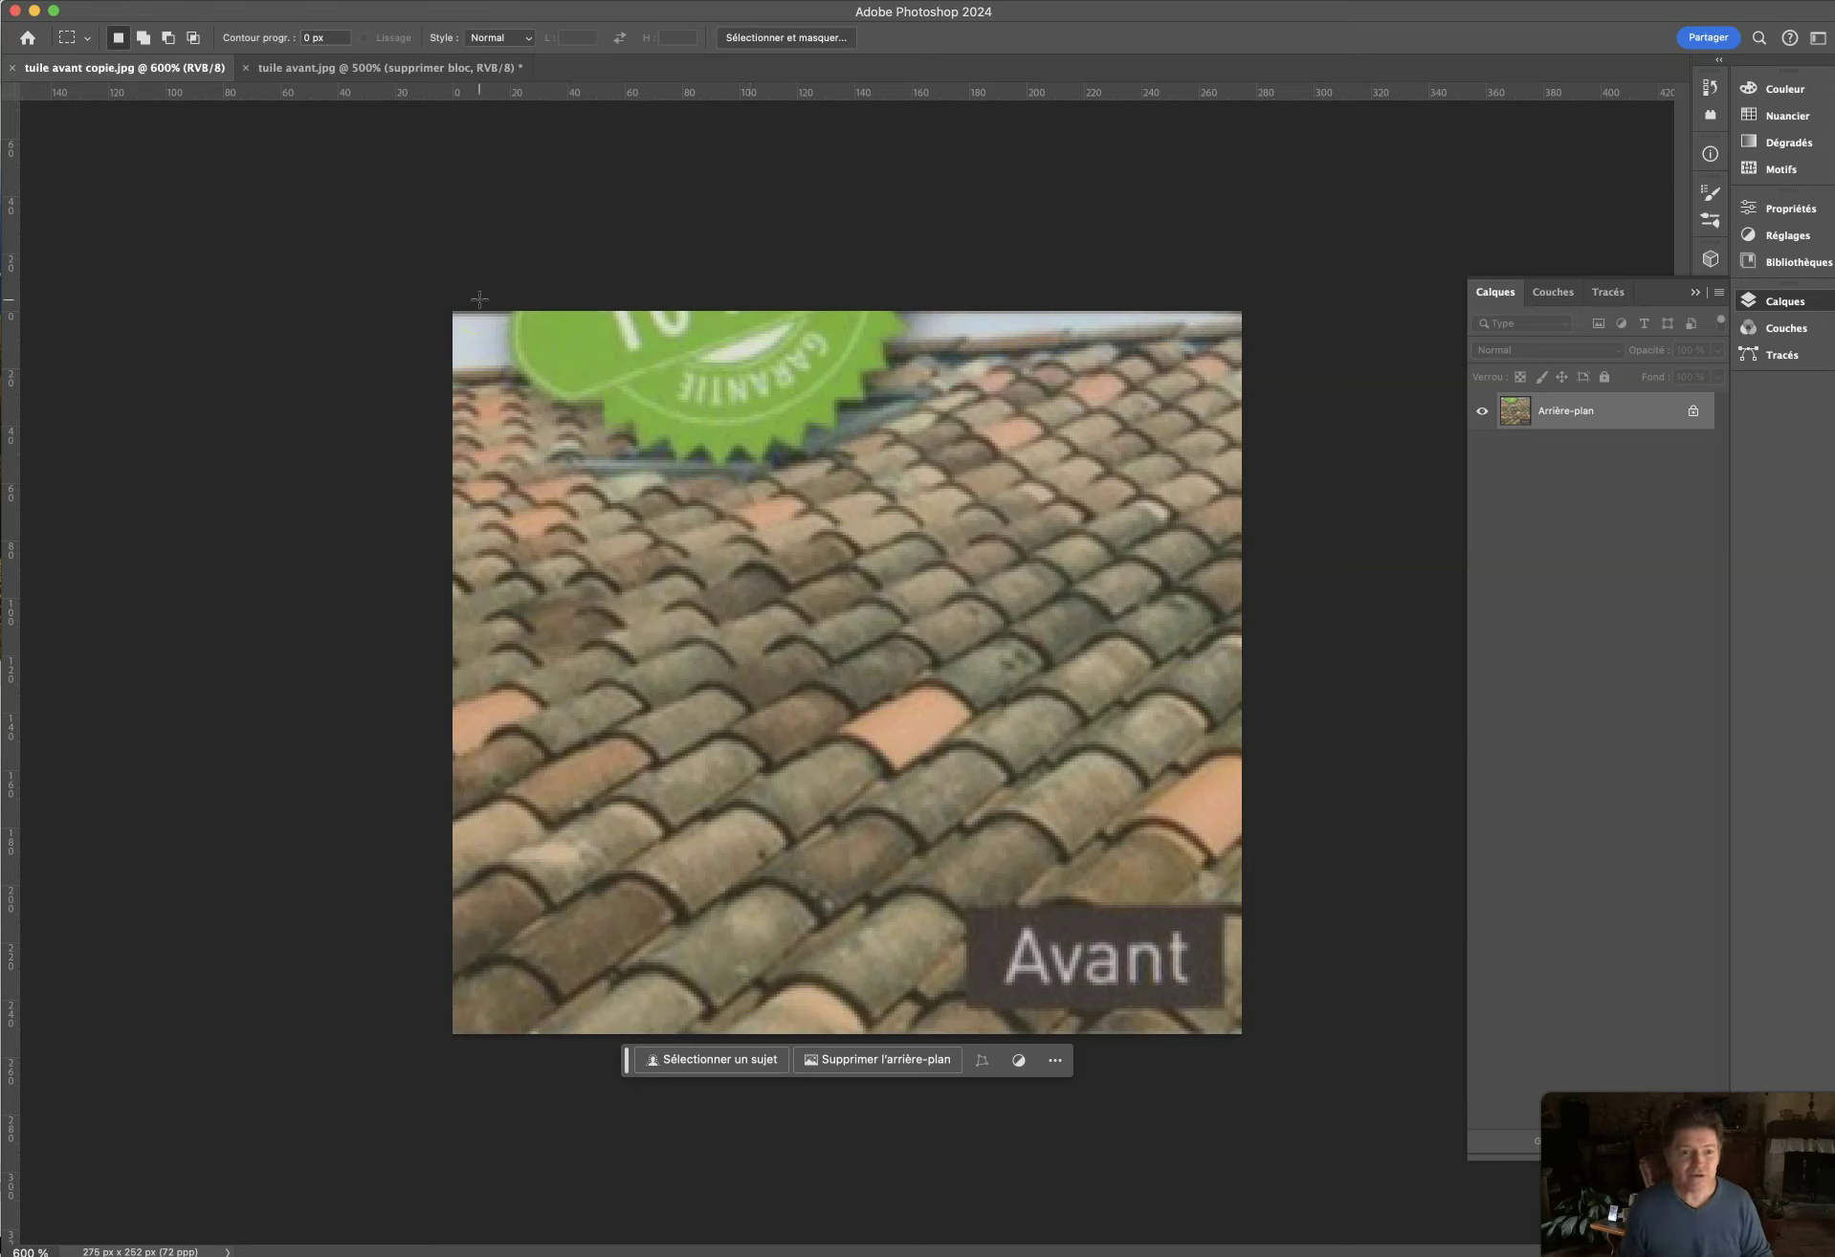
pyautogui.moveTo(477, 292)
pyautogui.mouseDown()
pyautogui.moveTo(952, 495)
pyautogui.moveTo(930, 482)
pyautogui.mouseUp()
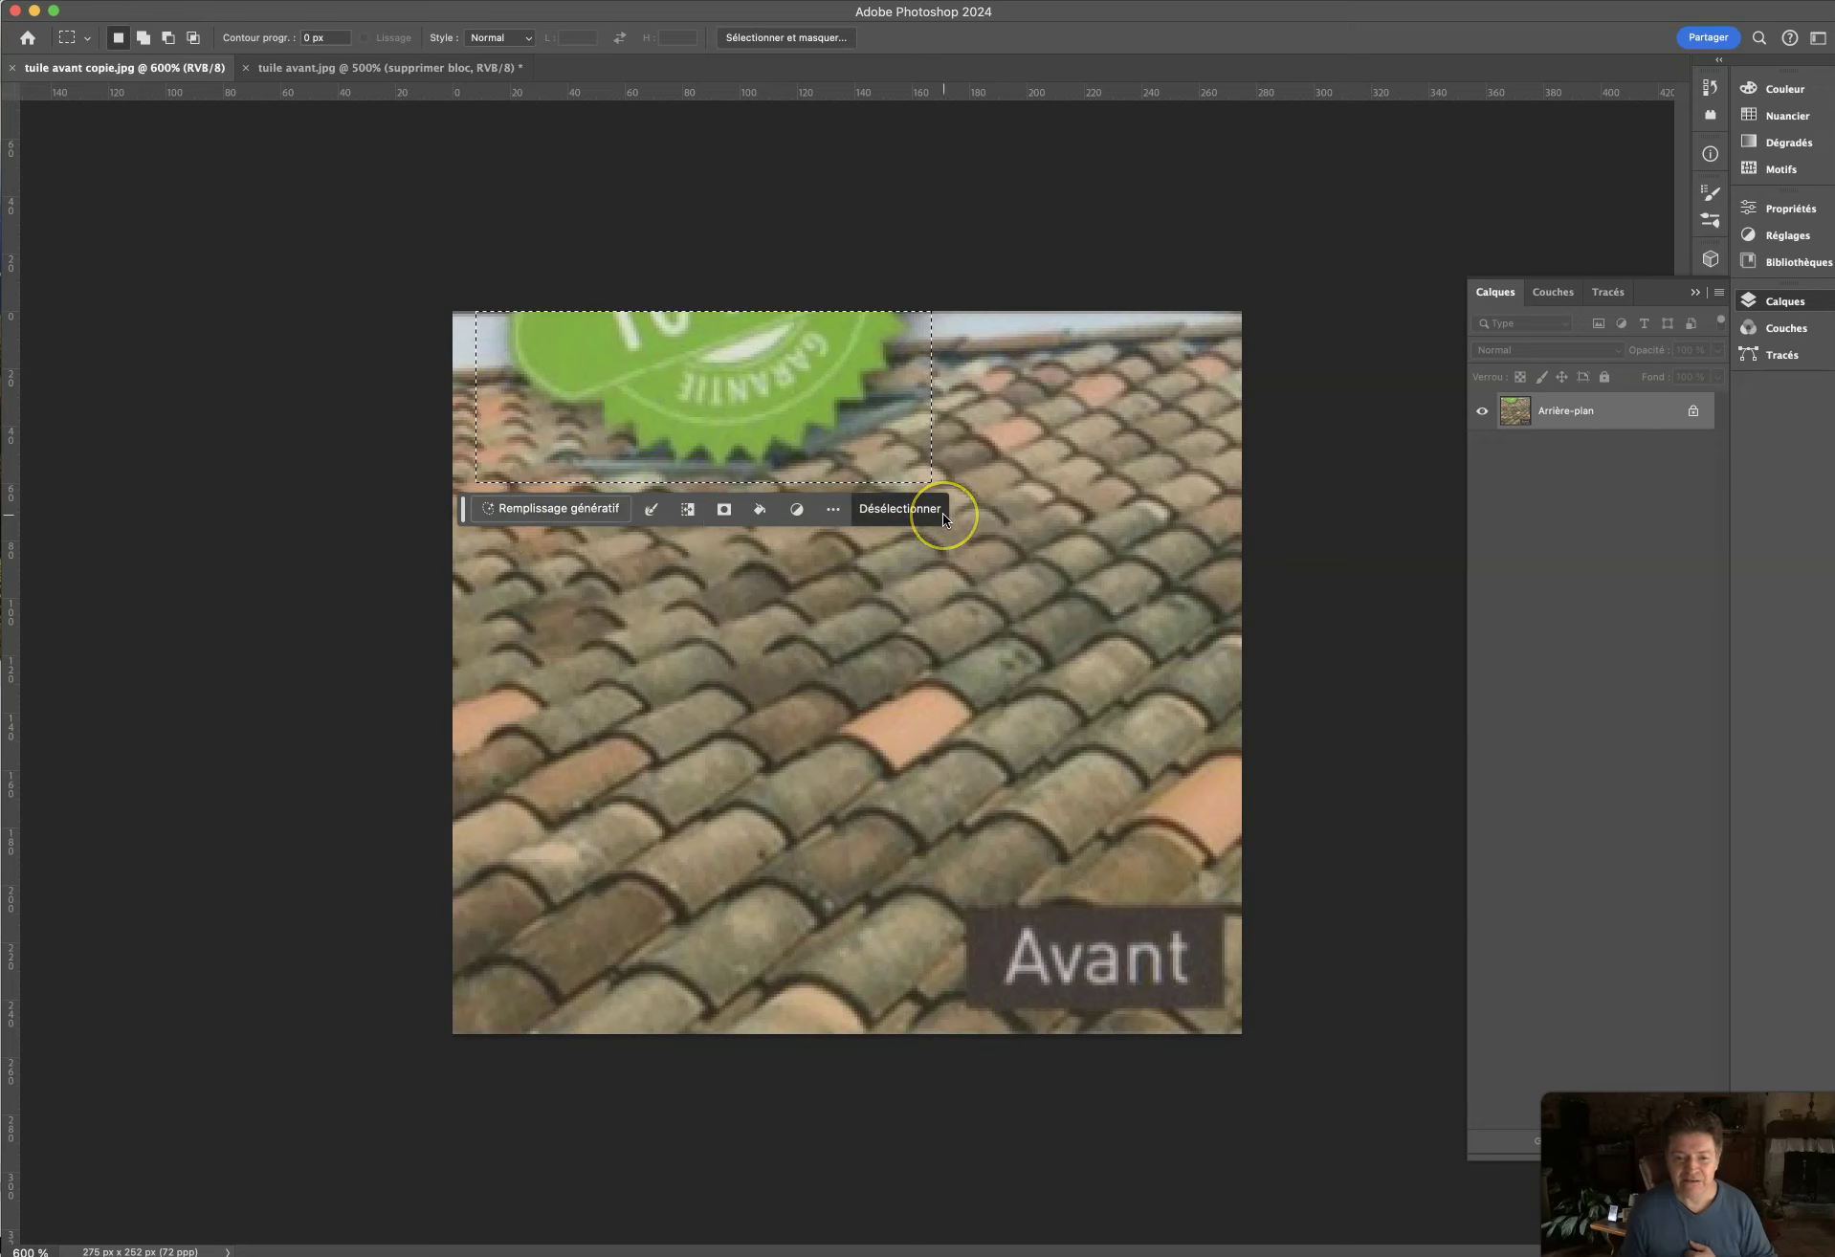
# Run Generative Fill on the badge selection with the prompt 'supprimer le bloc vert'.
pyautogui.click(1051, 380)
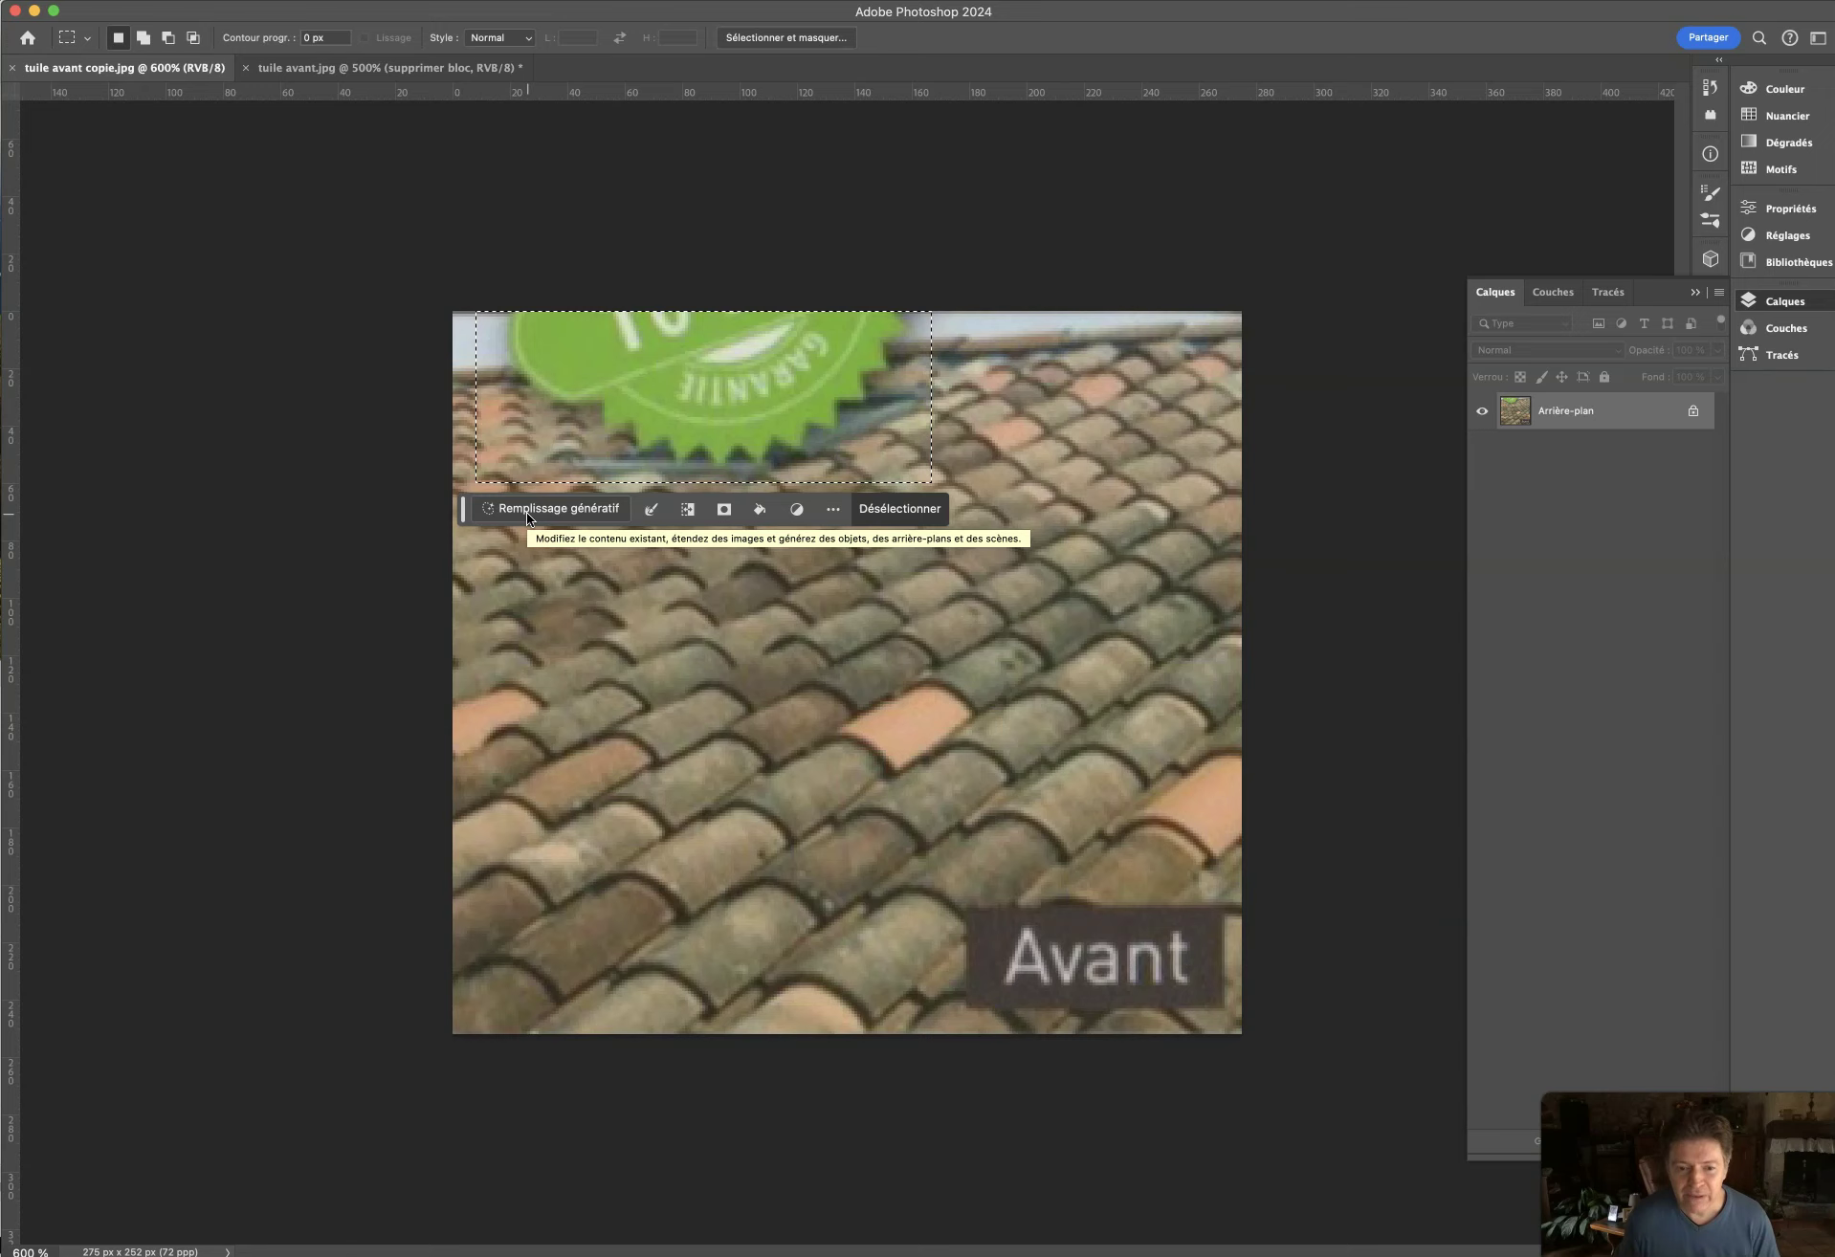
pyautogui.click(527, 510)
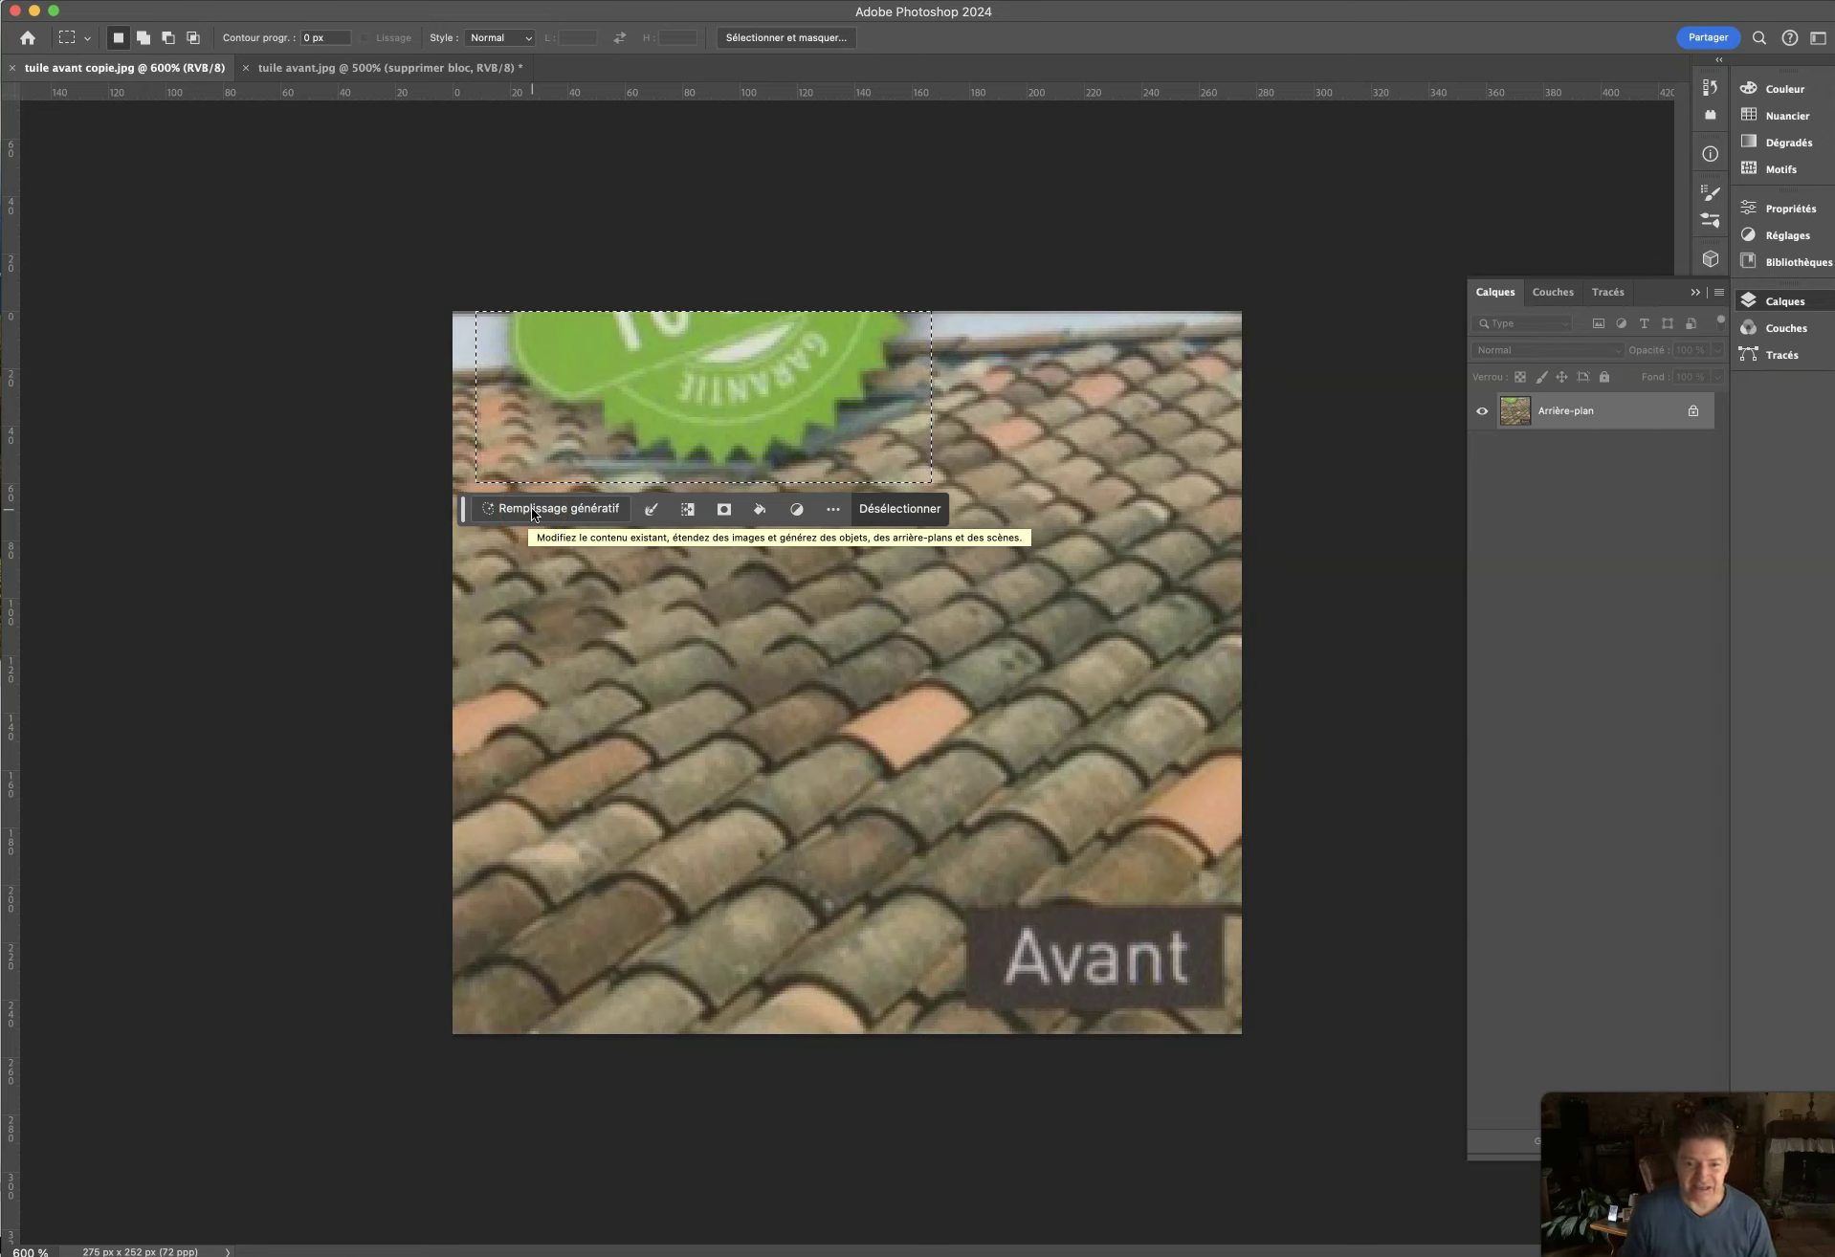
pyautogui.click(532, 510)
pyautogui.write('suppri')
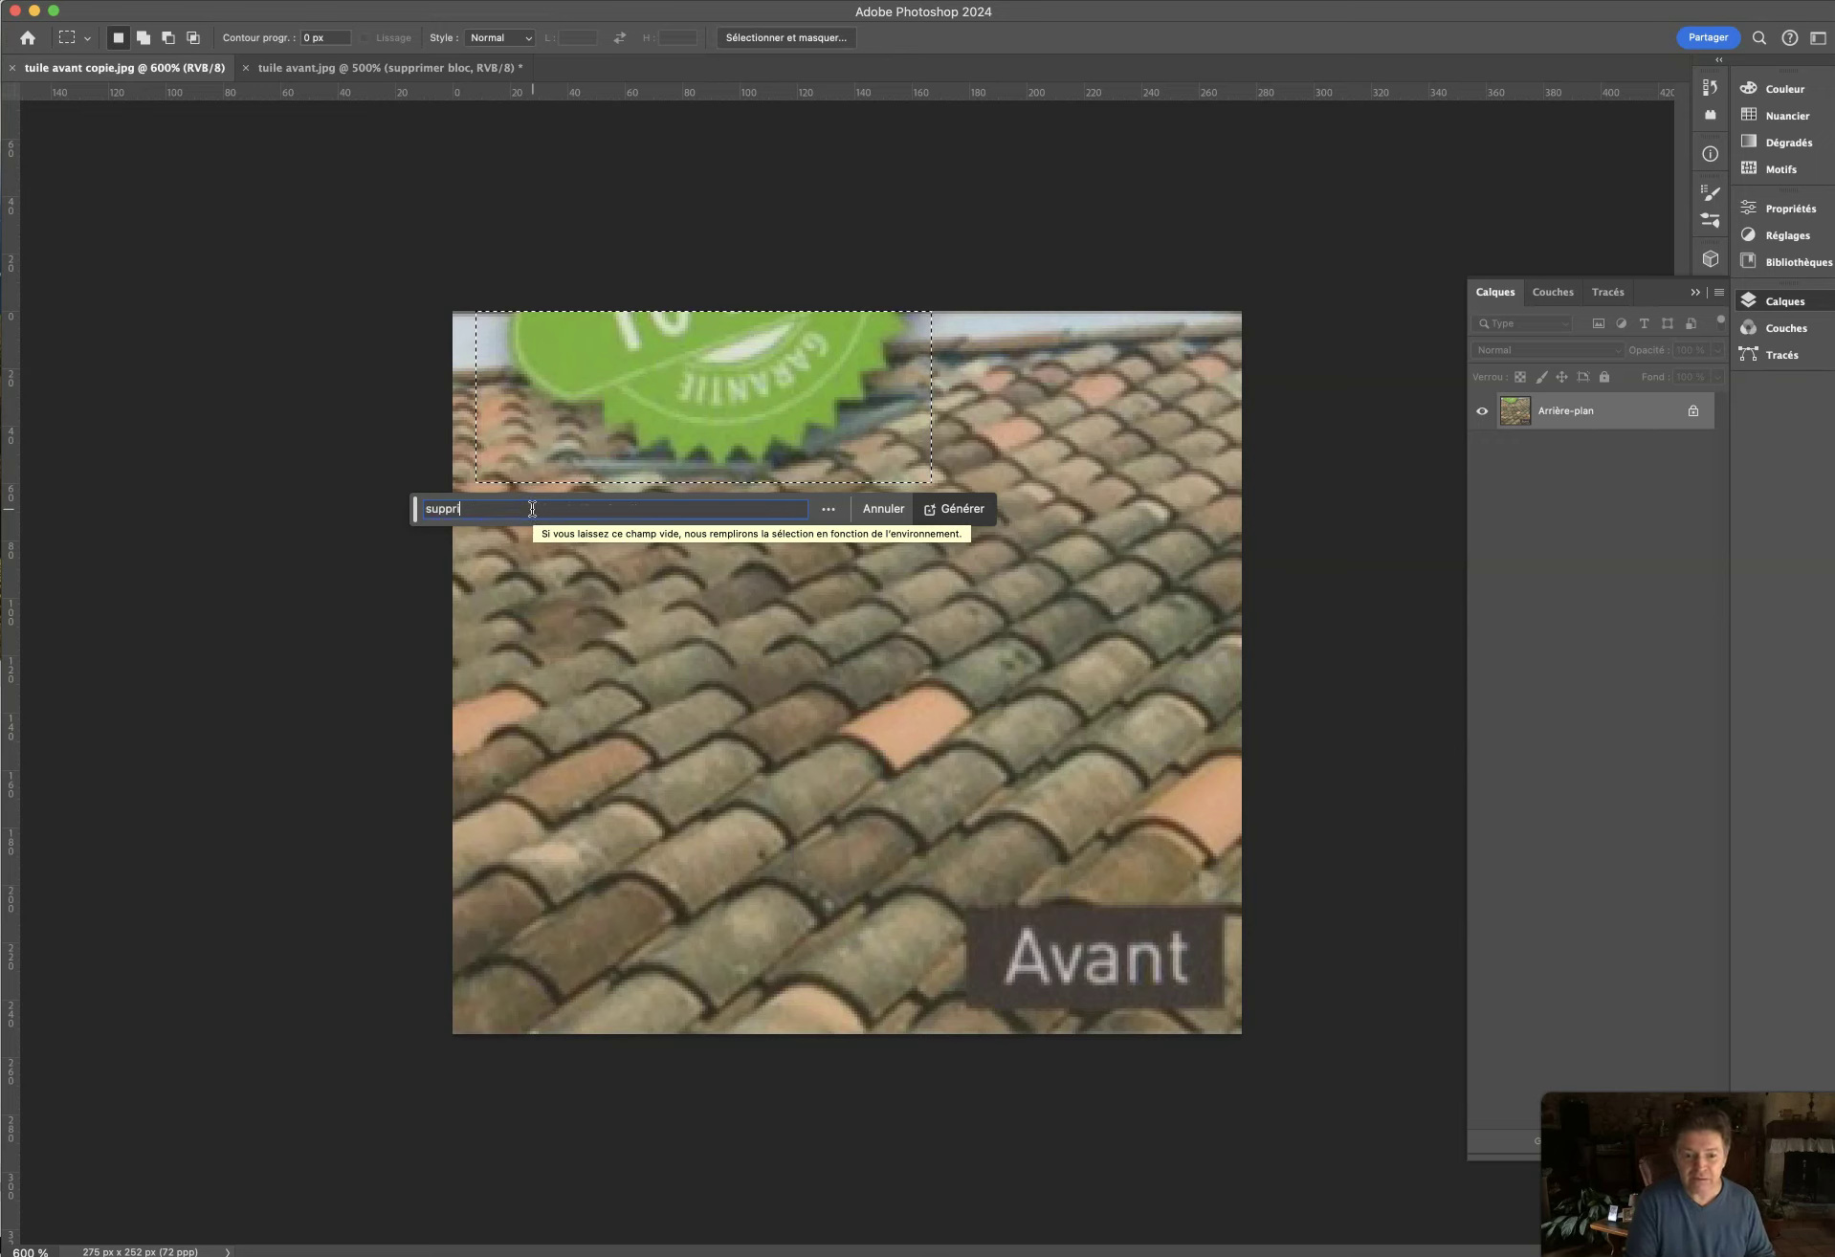
pyautogui.write('mer le bloc')
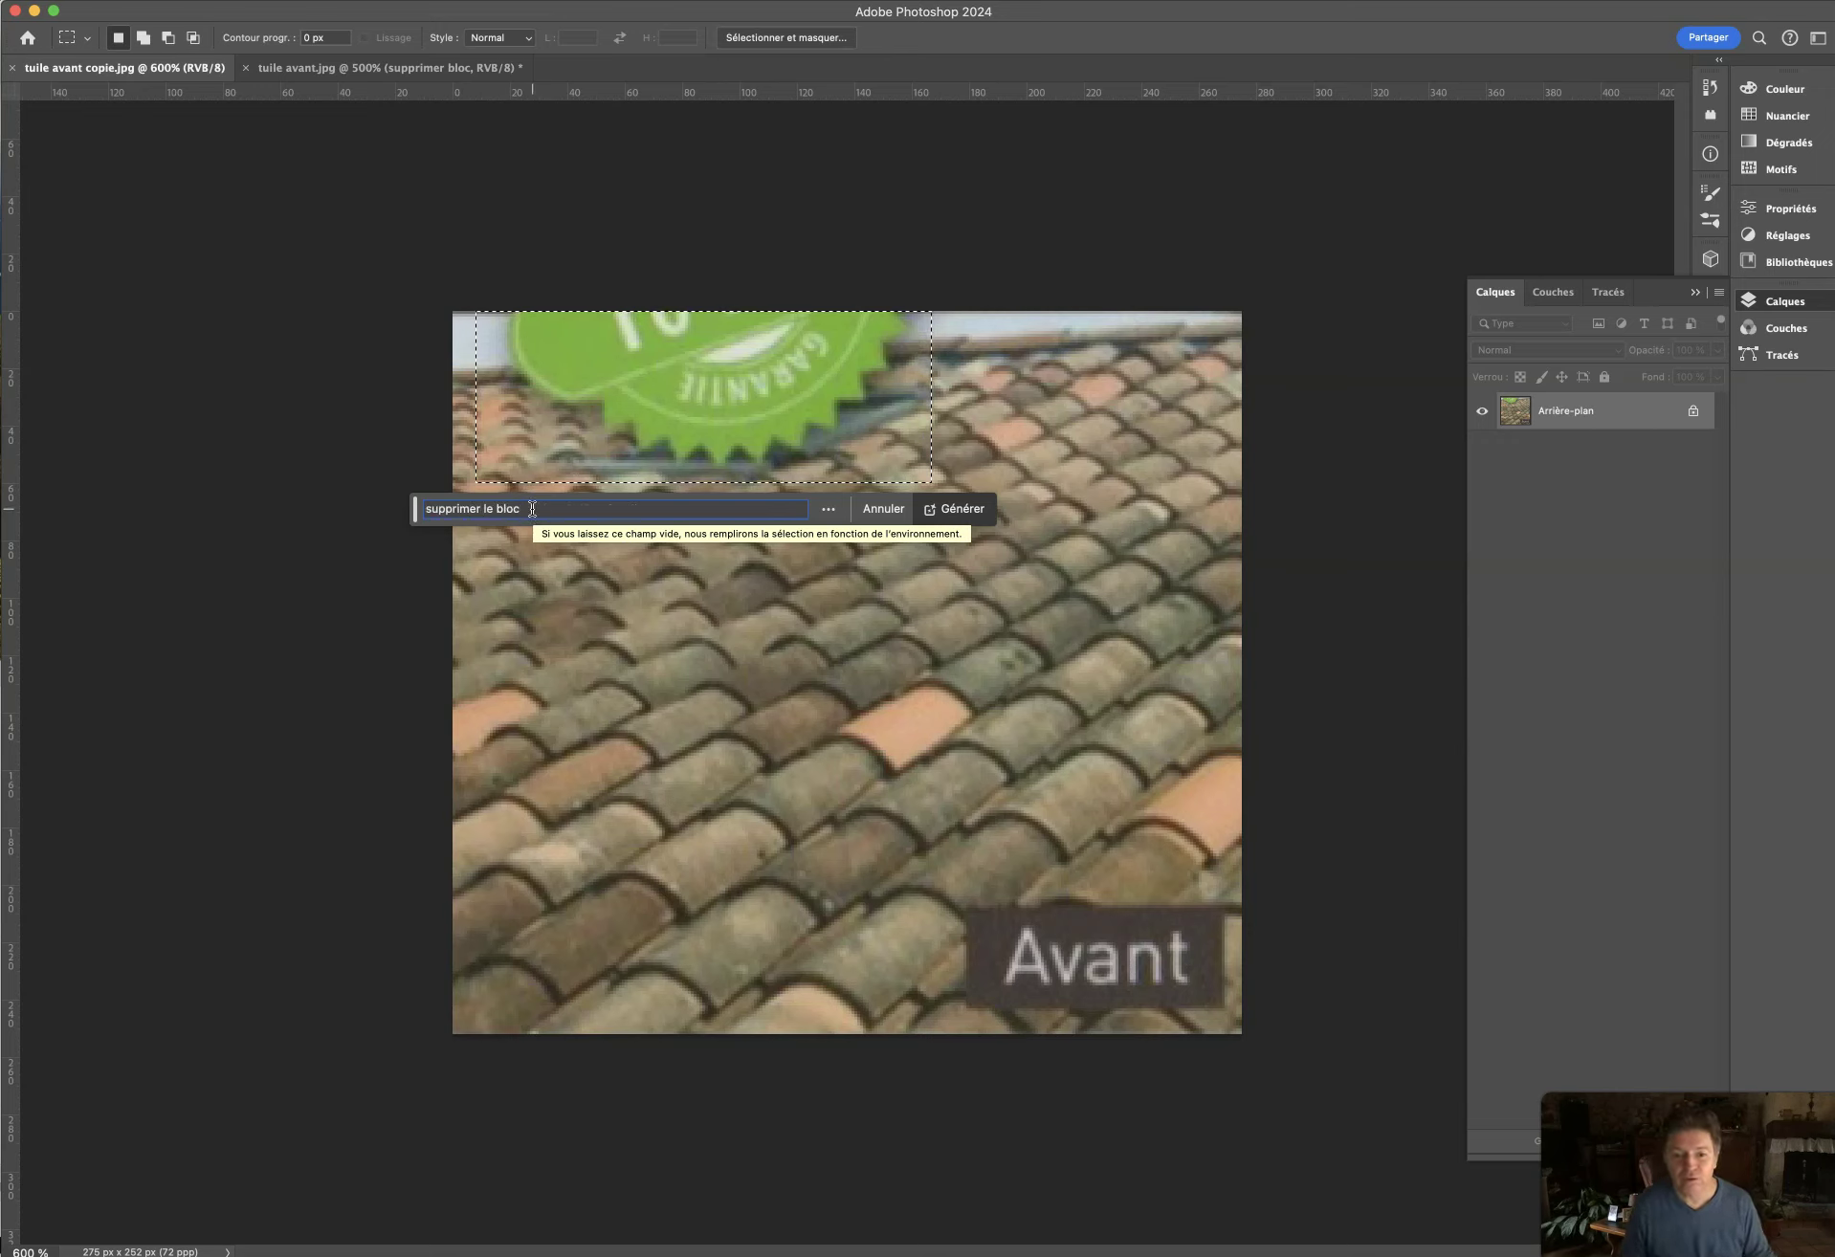
pyautogui.write(' vert')
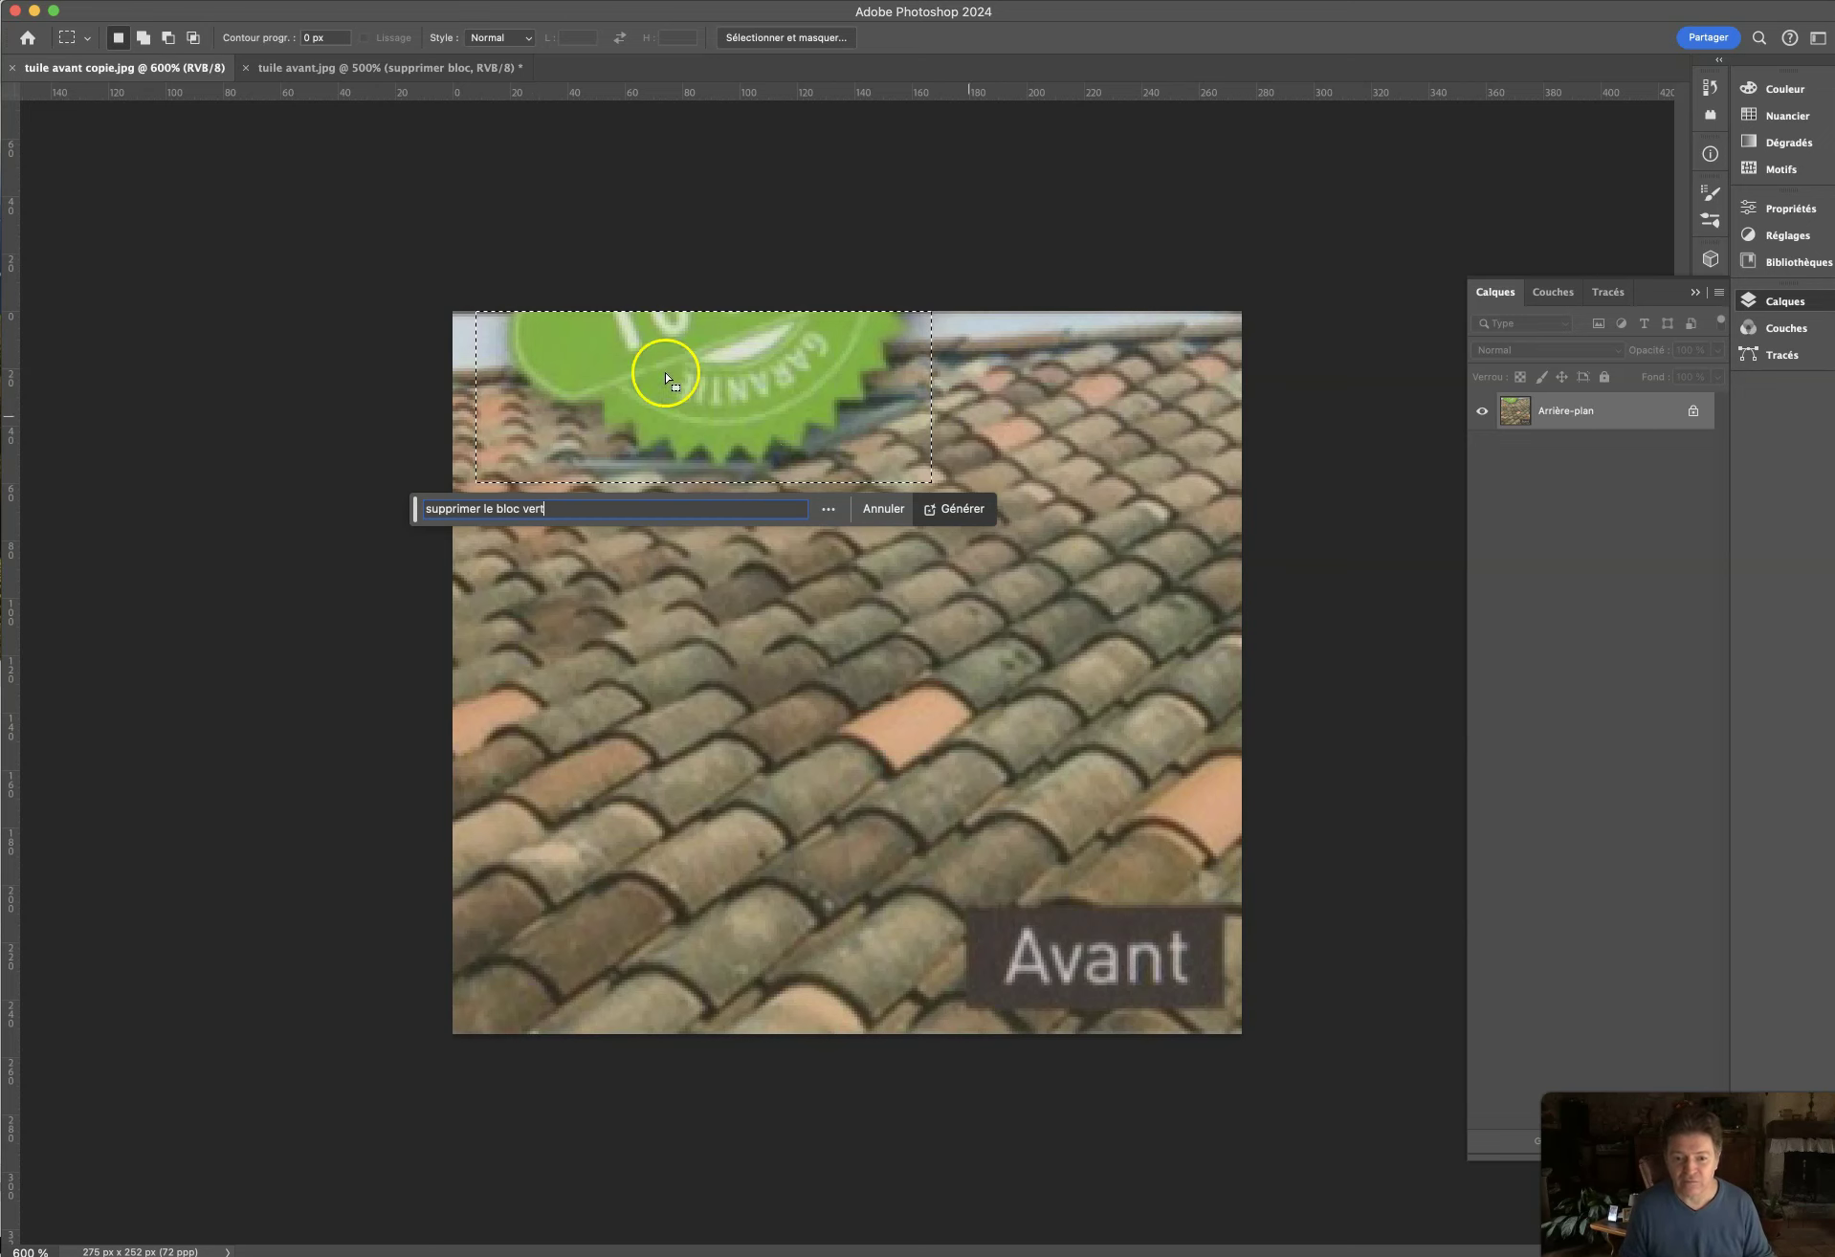
pyautogui.click(949, 513)
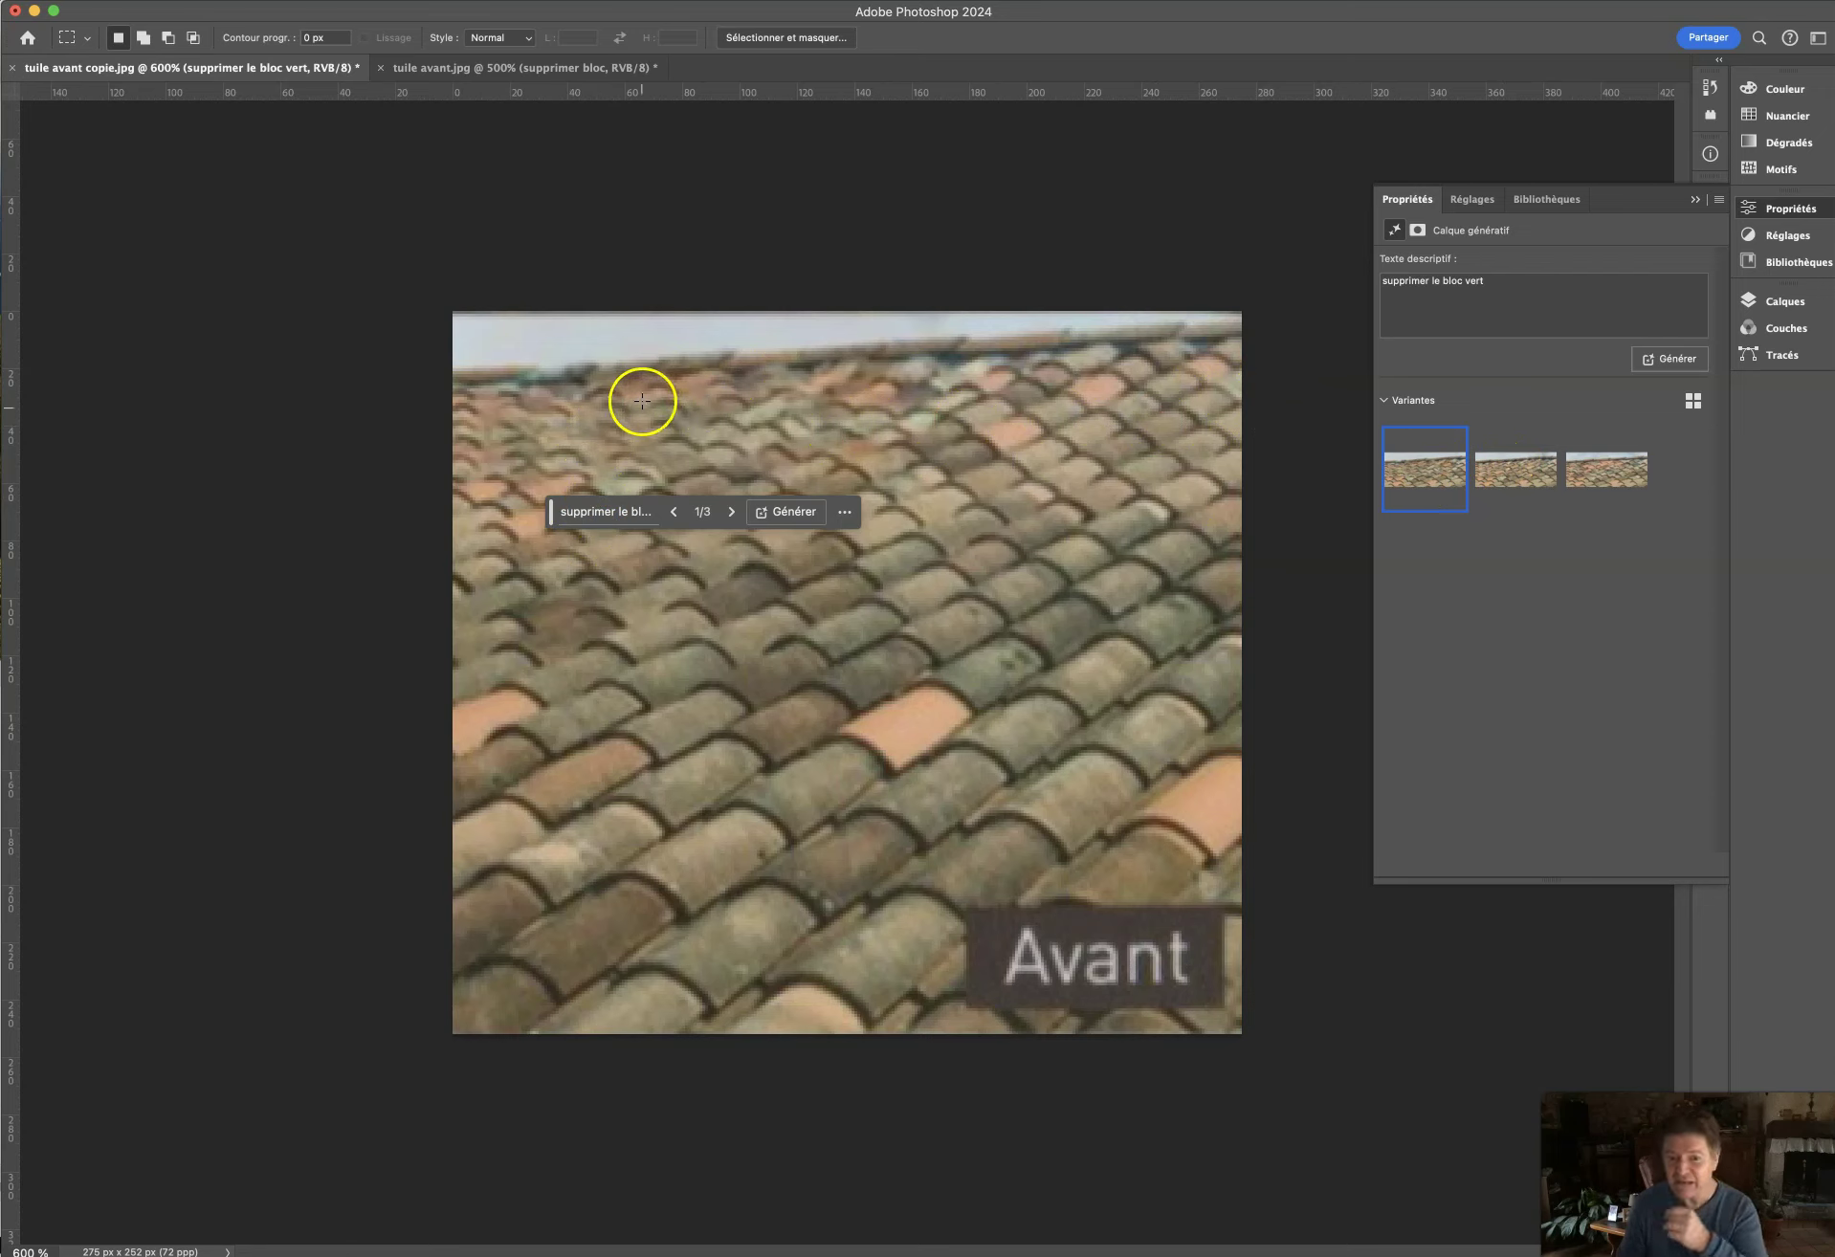
# Compare the three generated roof-tile variants and keep the first one.
pyautogui.click(1521, 479)
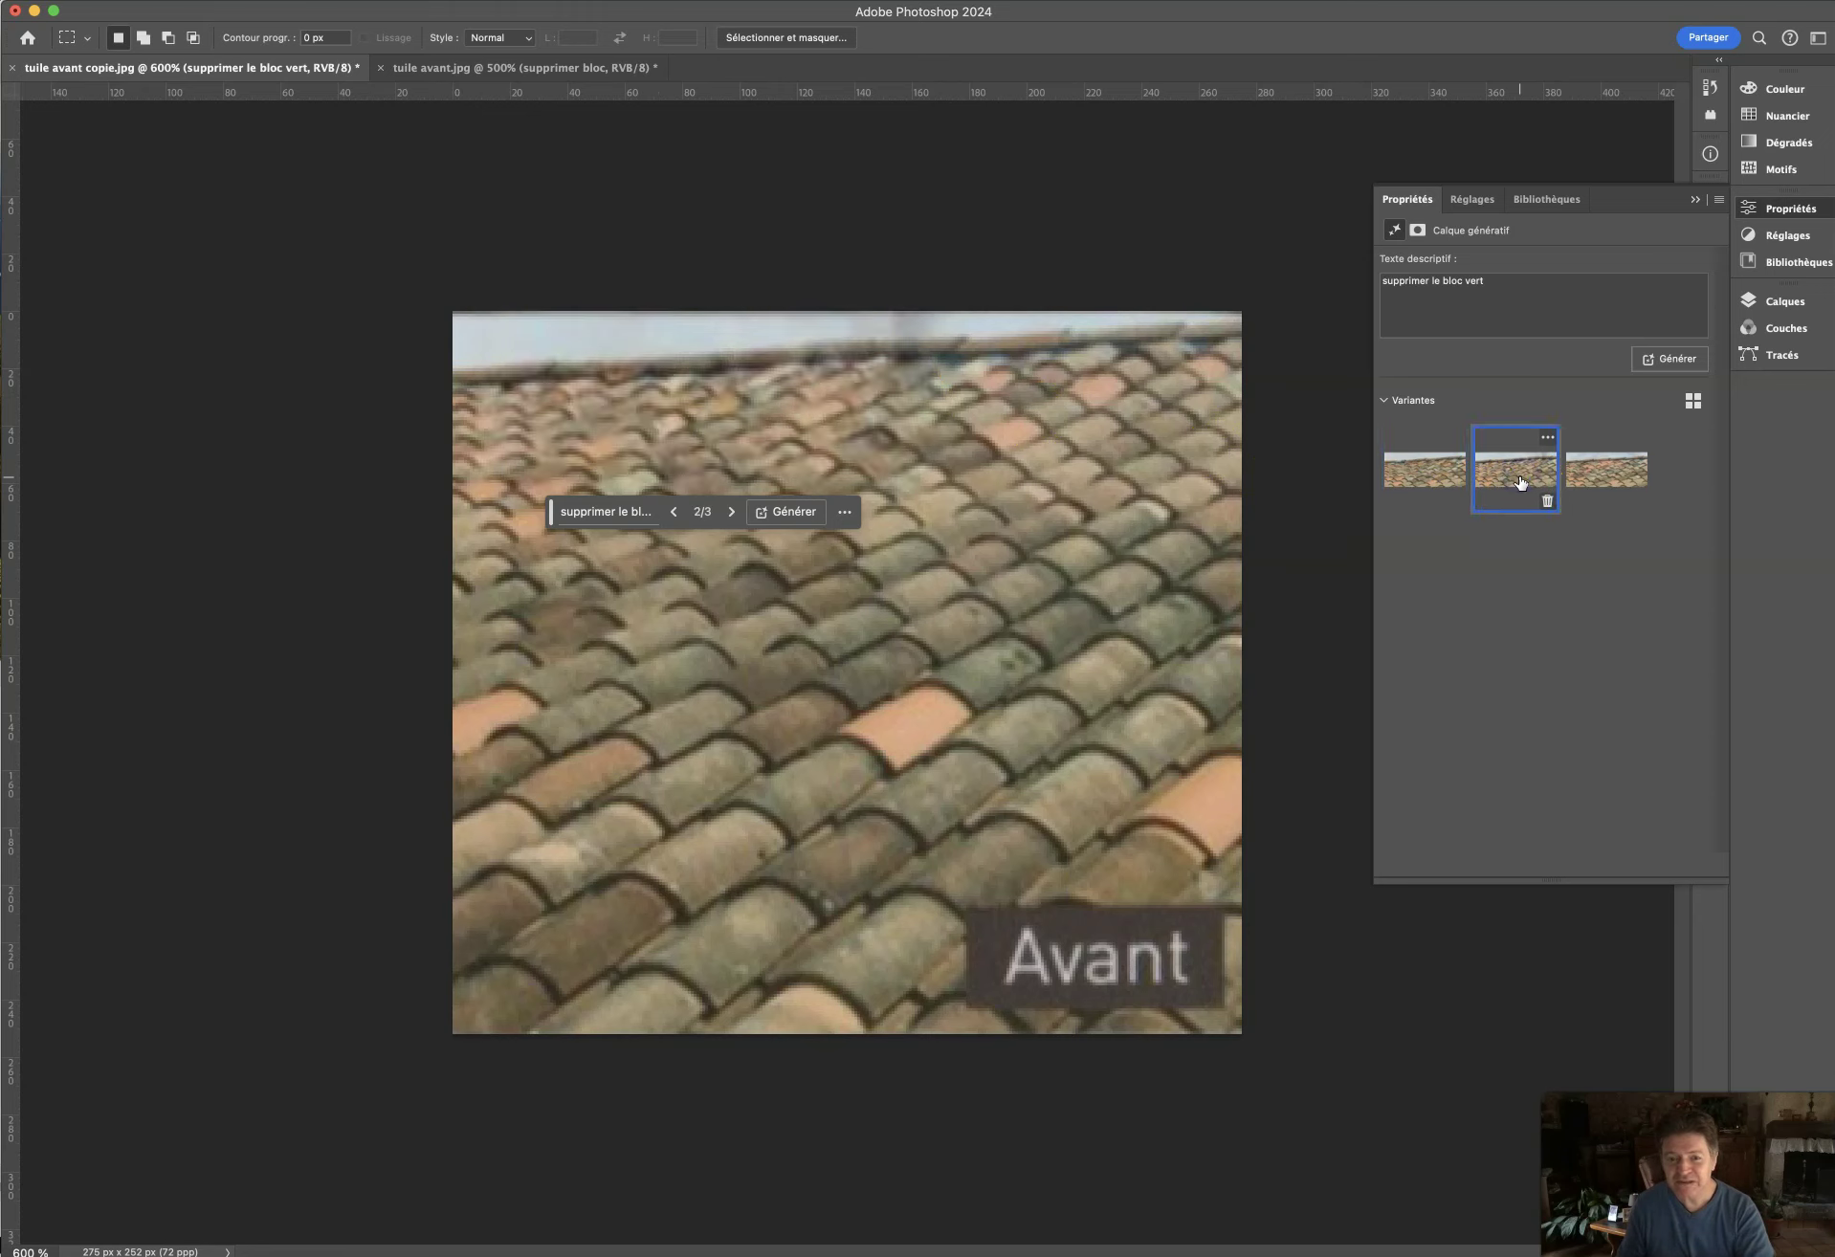
pyautogui.click(1587, 472)
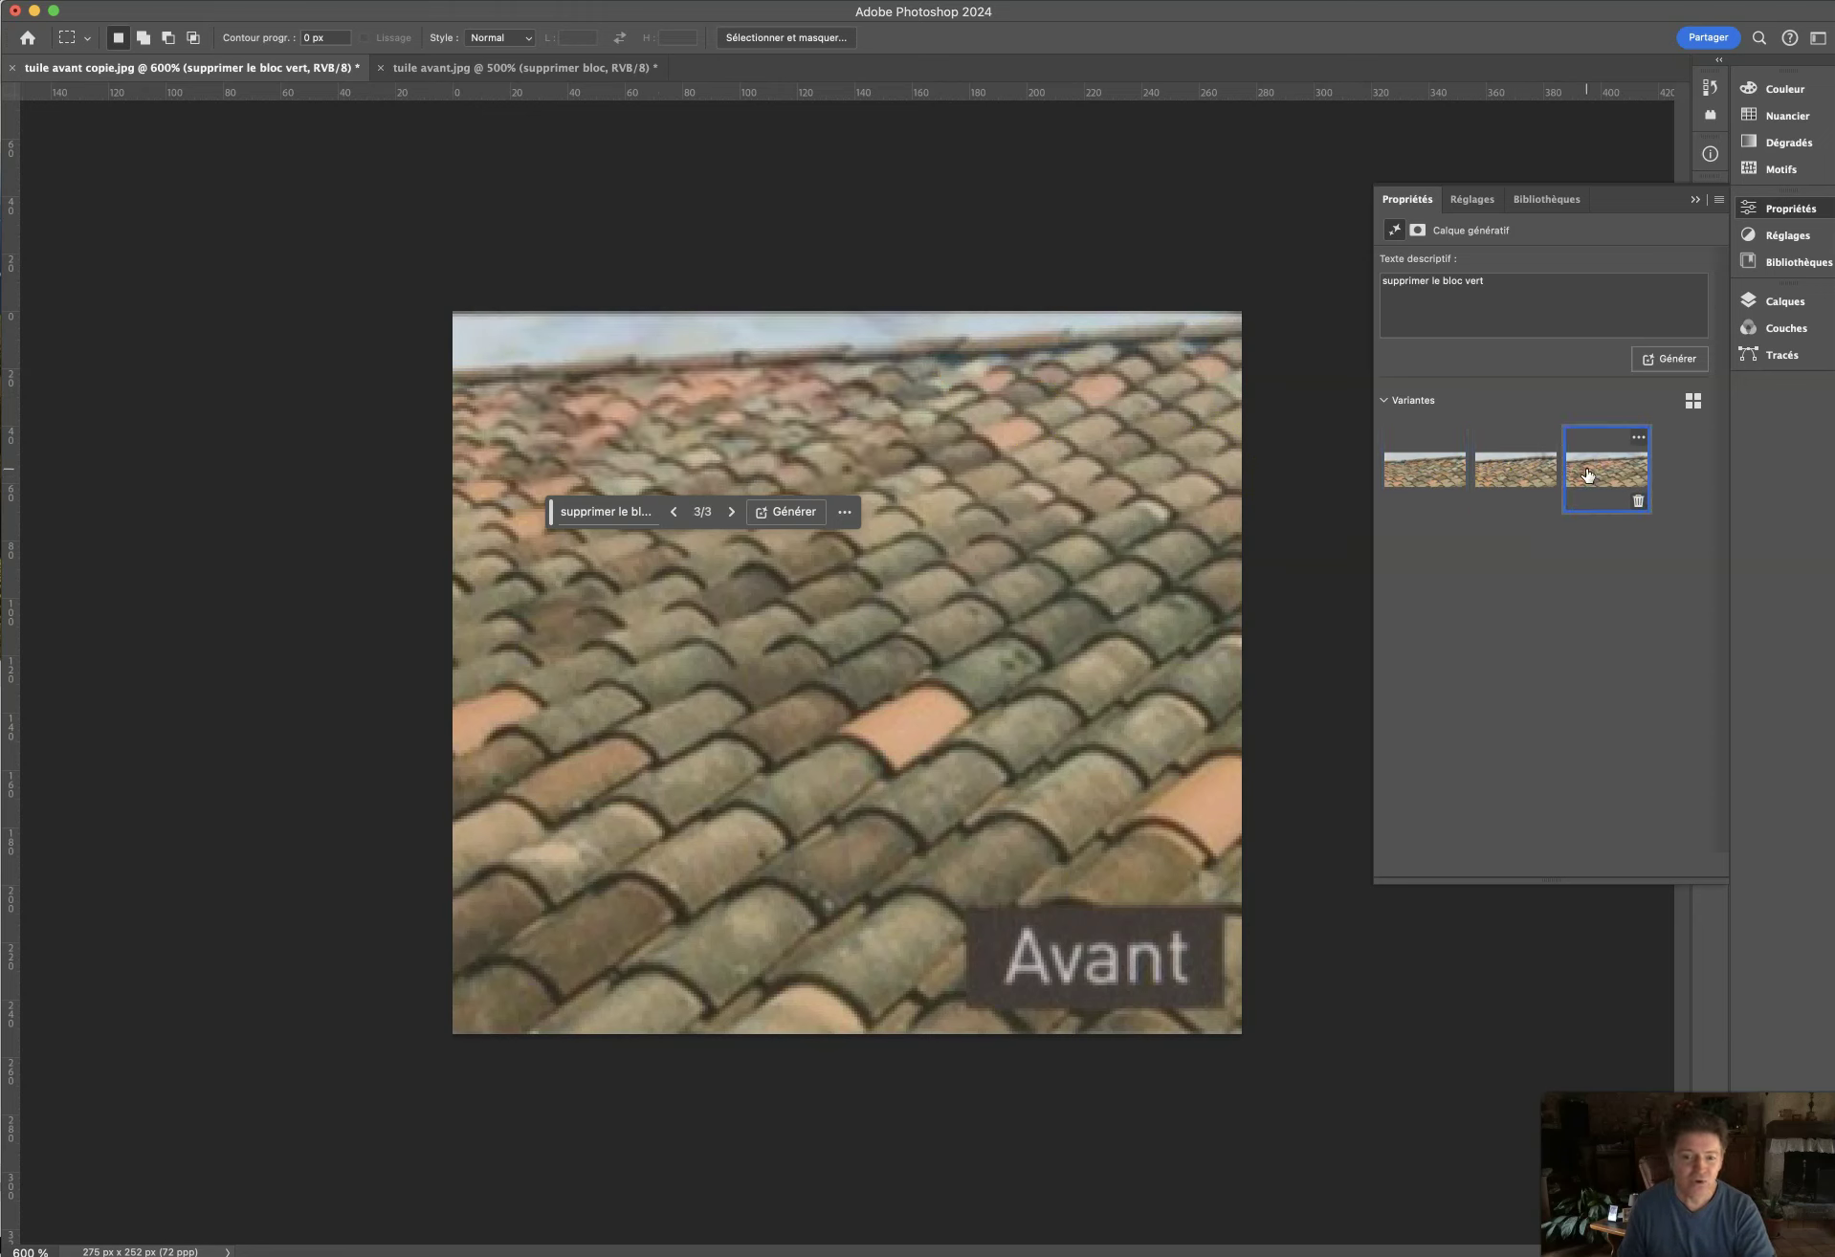
pyautogui.click(1446, 469)
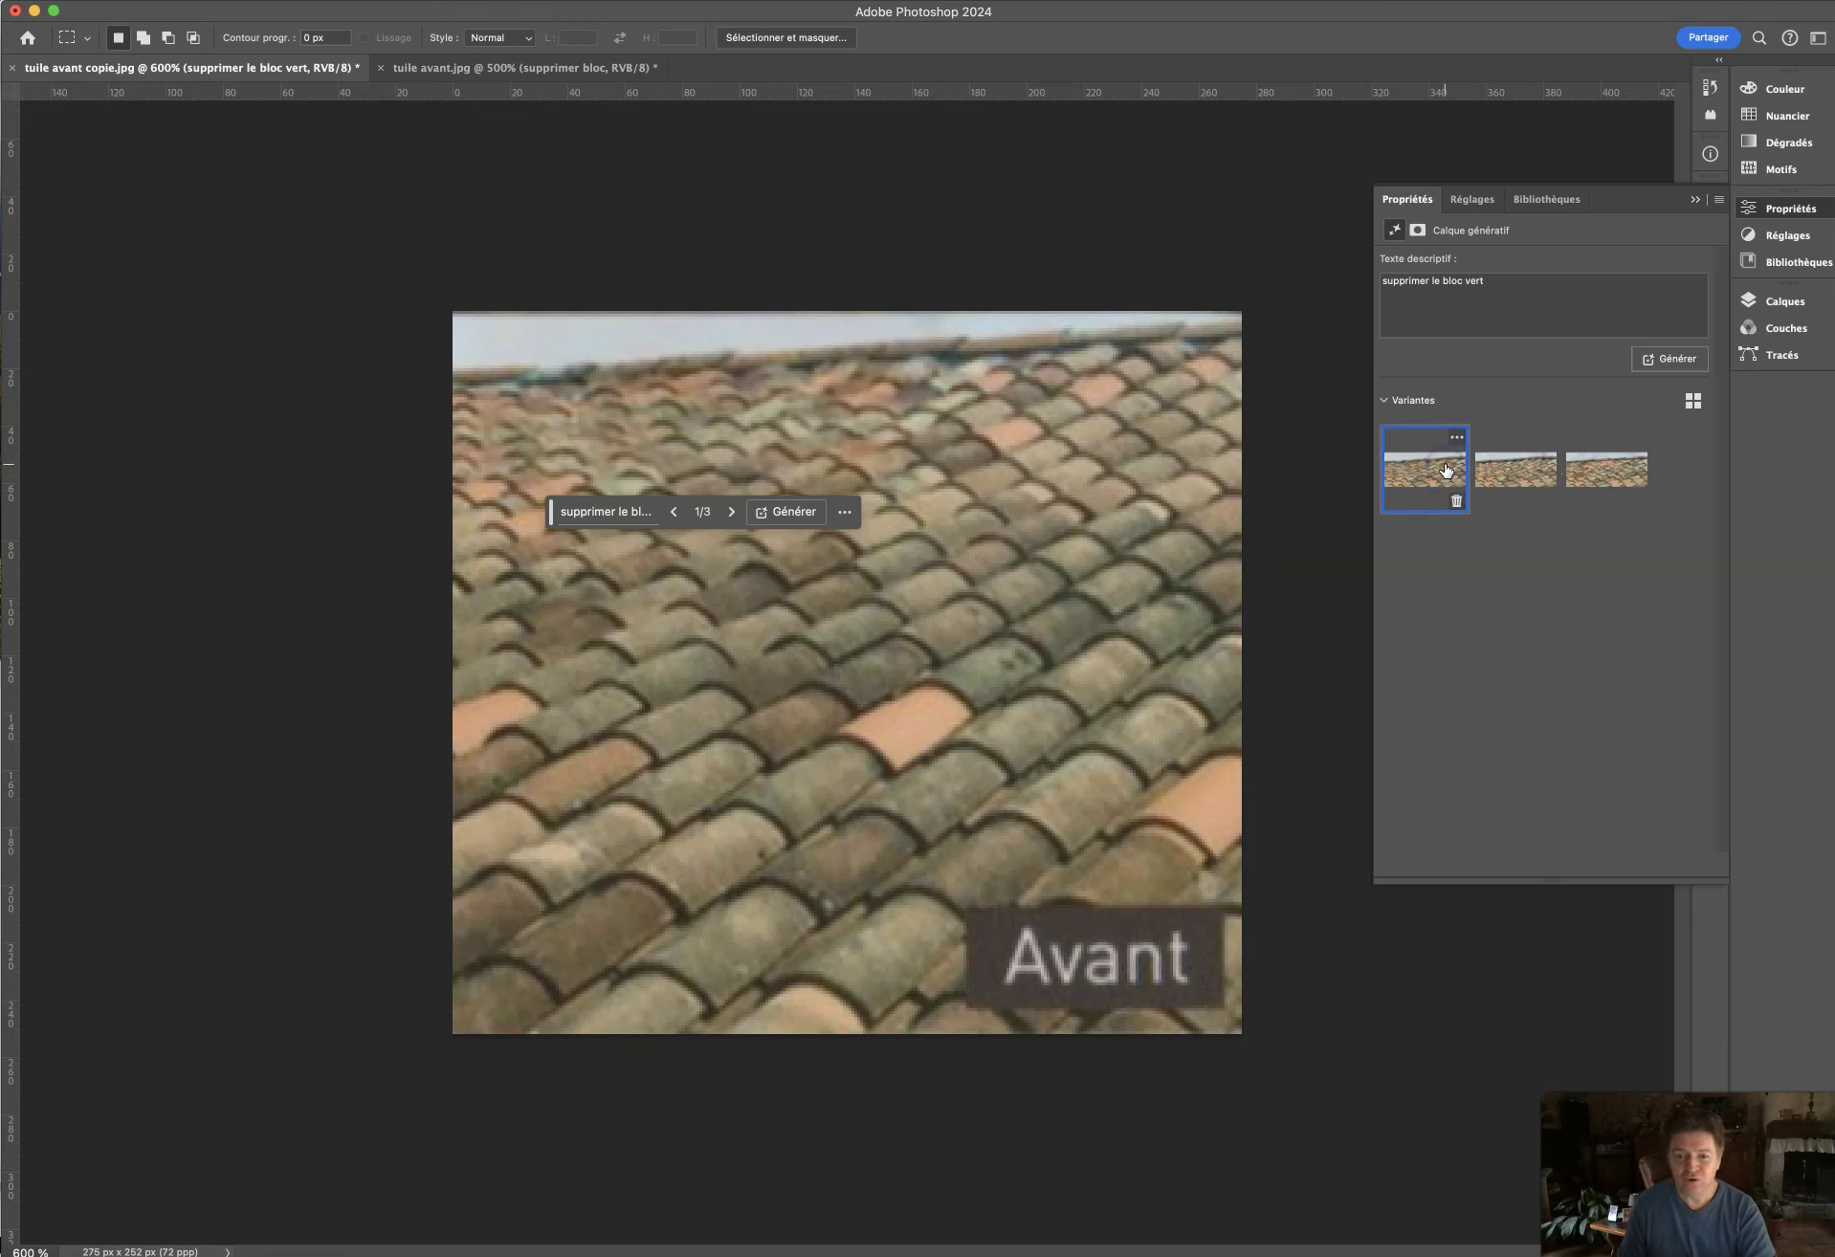
pyautogui.click(1512, 468)
pyautogui.click(1613, 471)
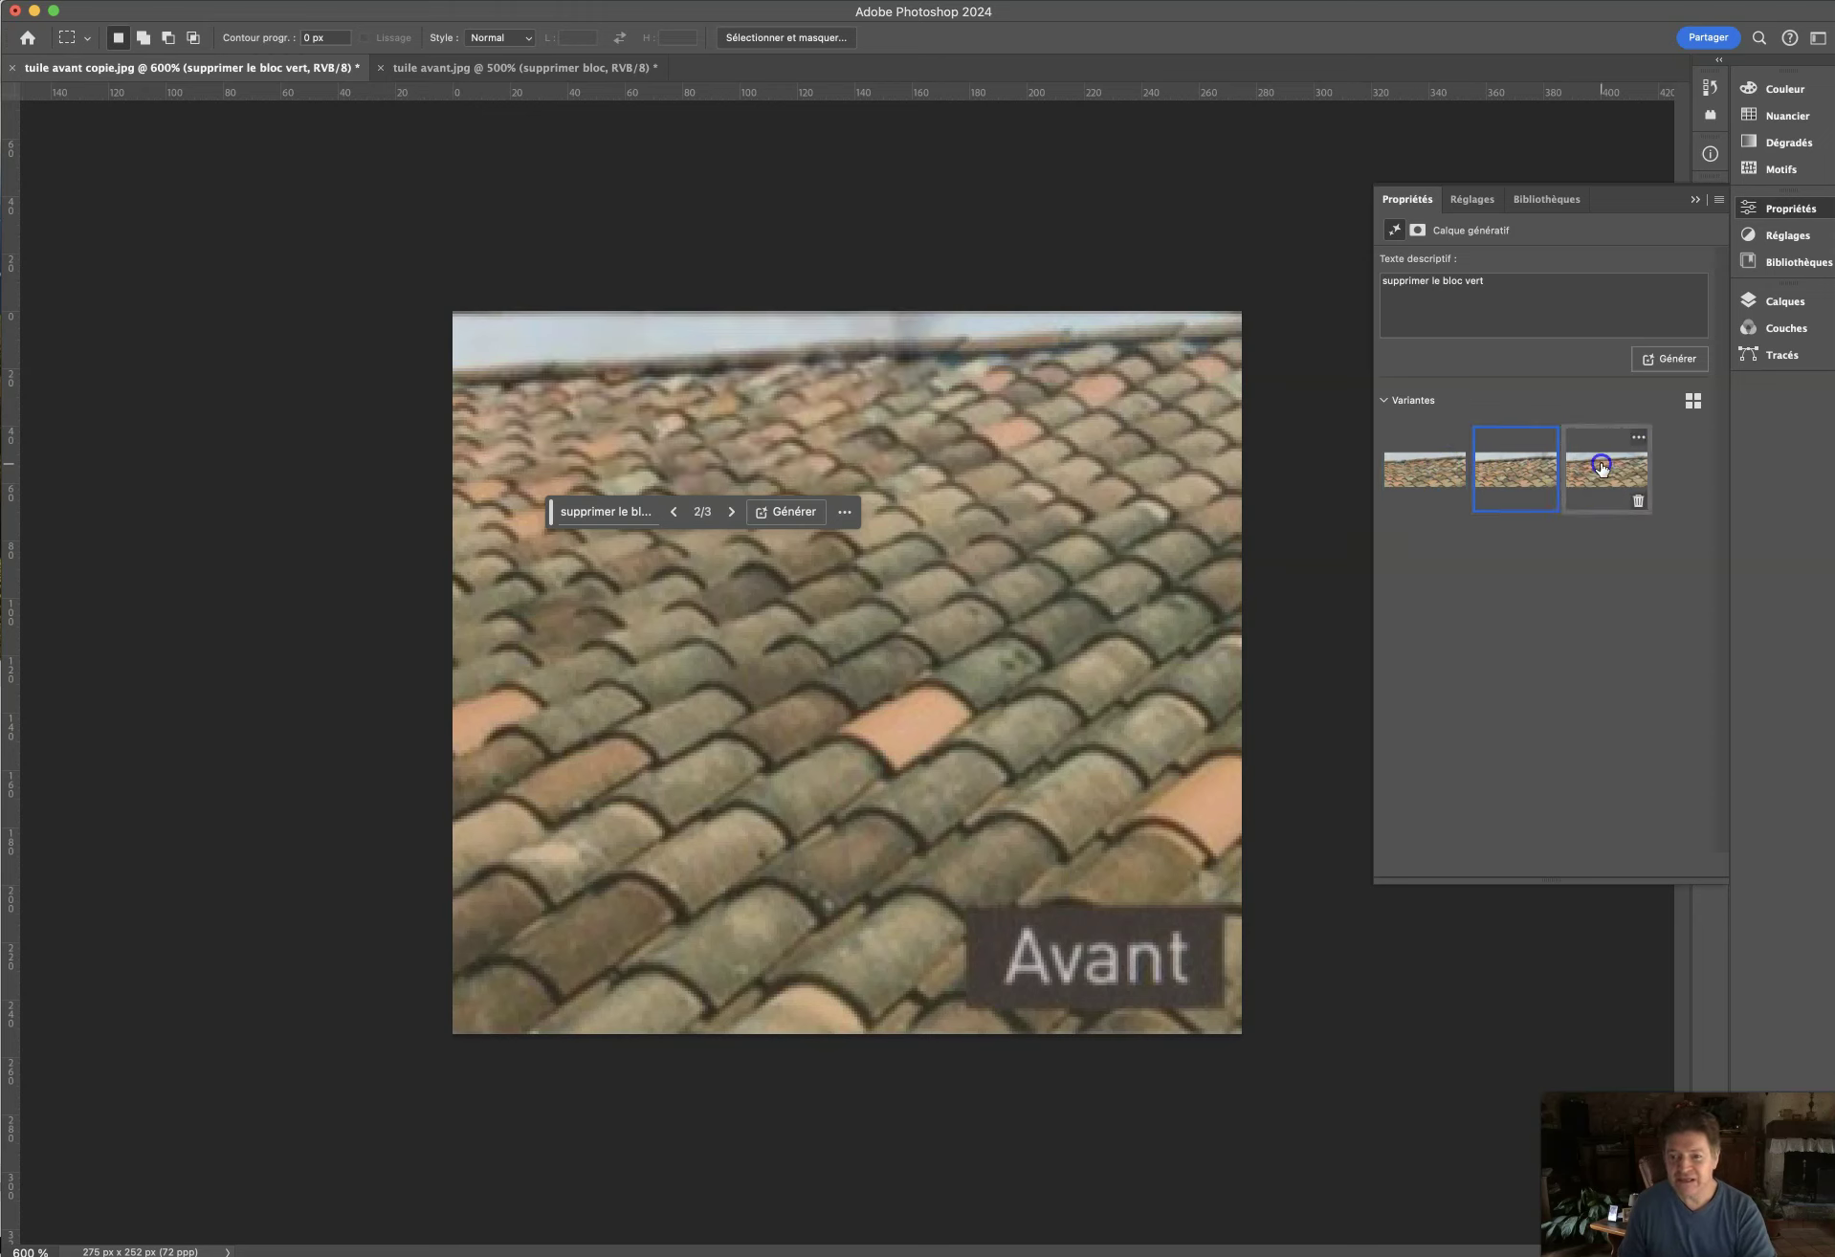
pyautogui.click(1415, 470)
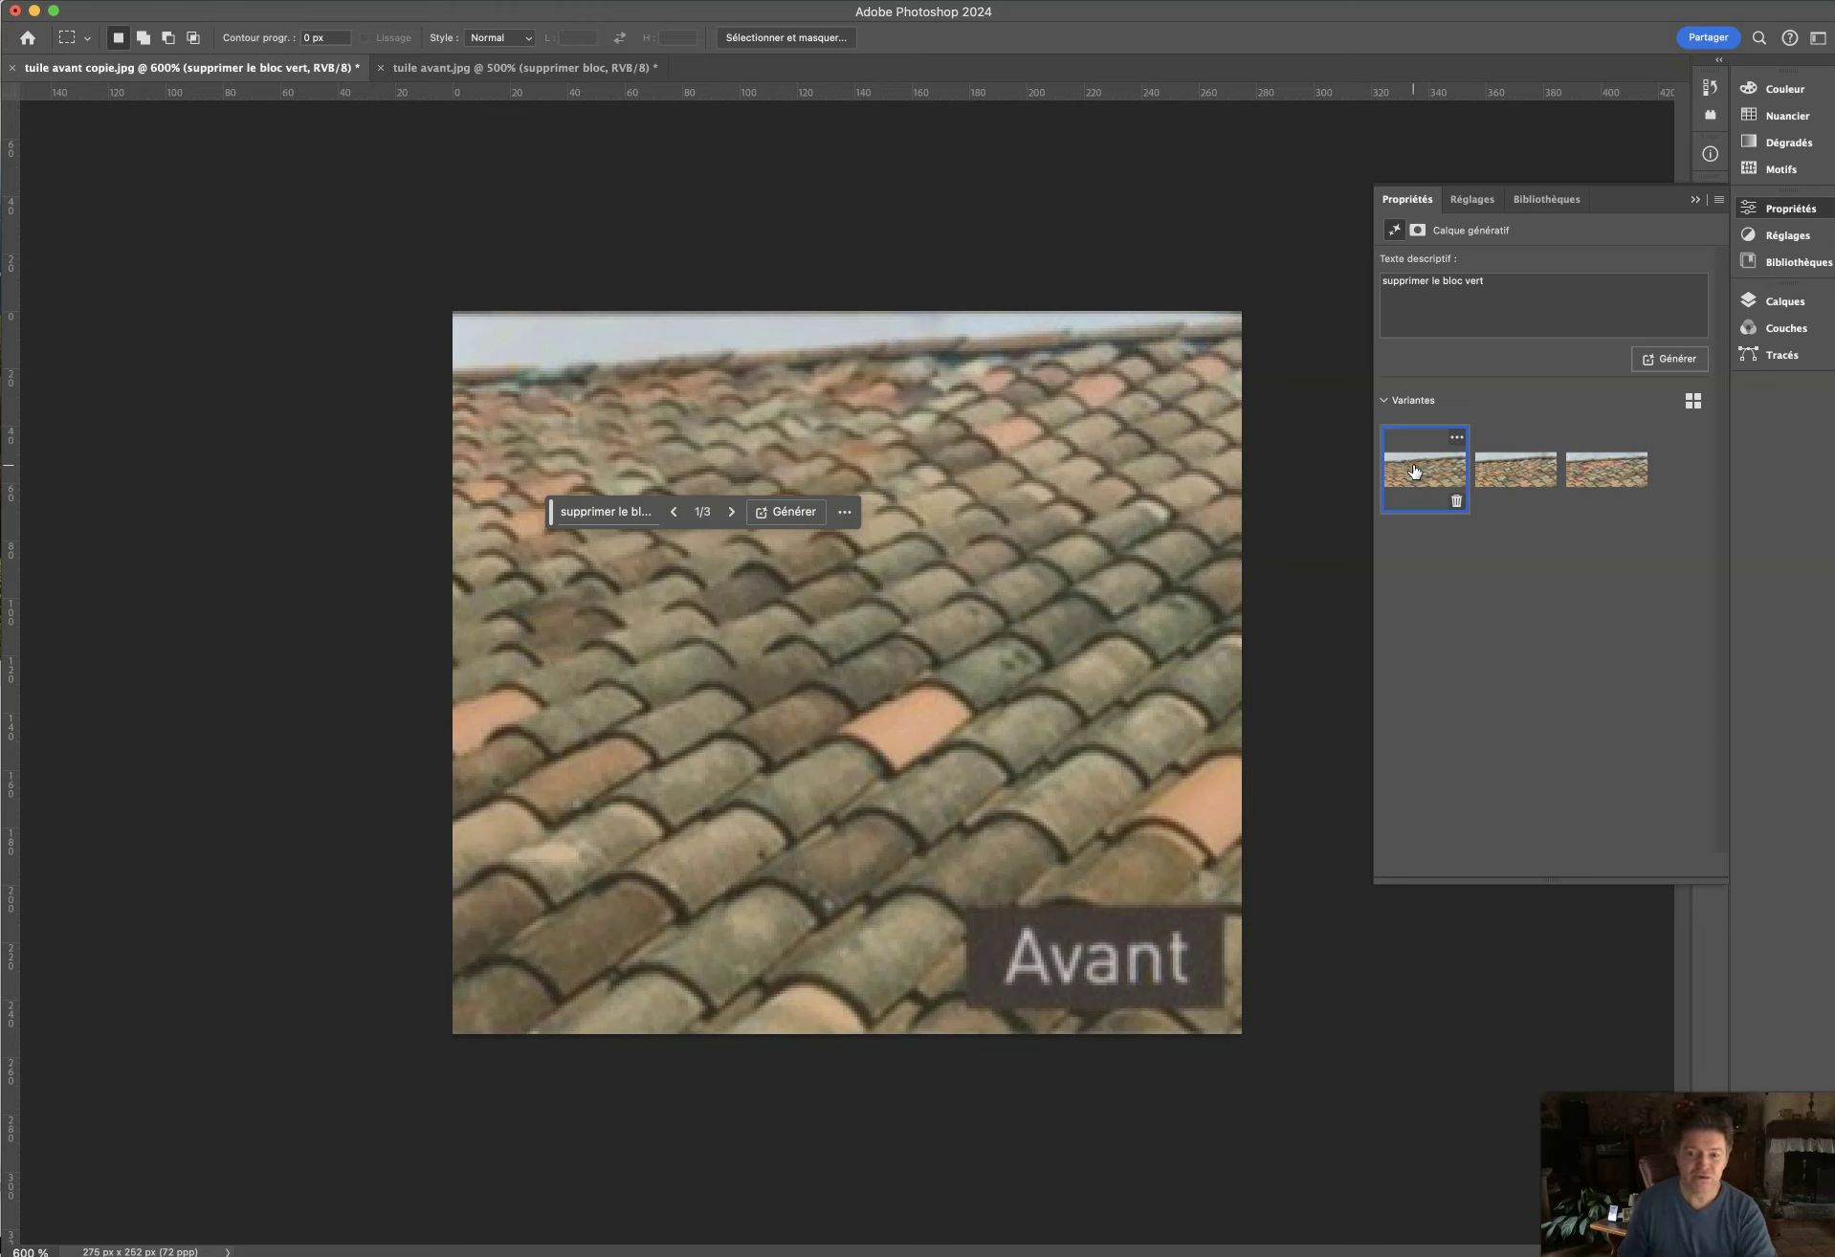
# In tuile avant.jpg, make the supprimer bloc vert layer visible and view its first variant.
pyautogui.click(435, 67)
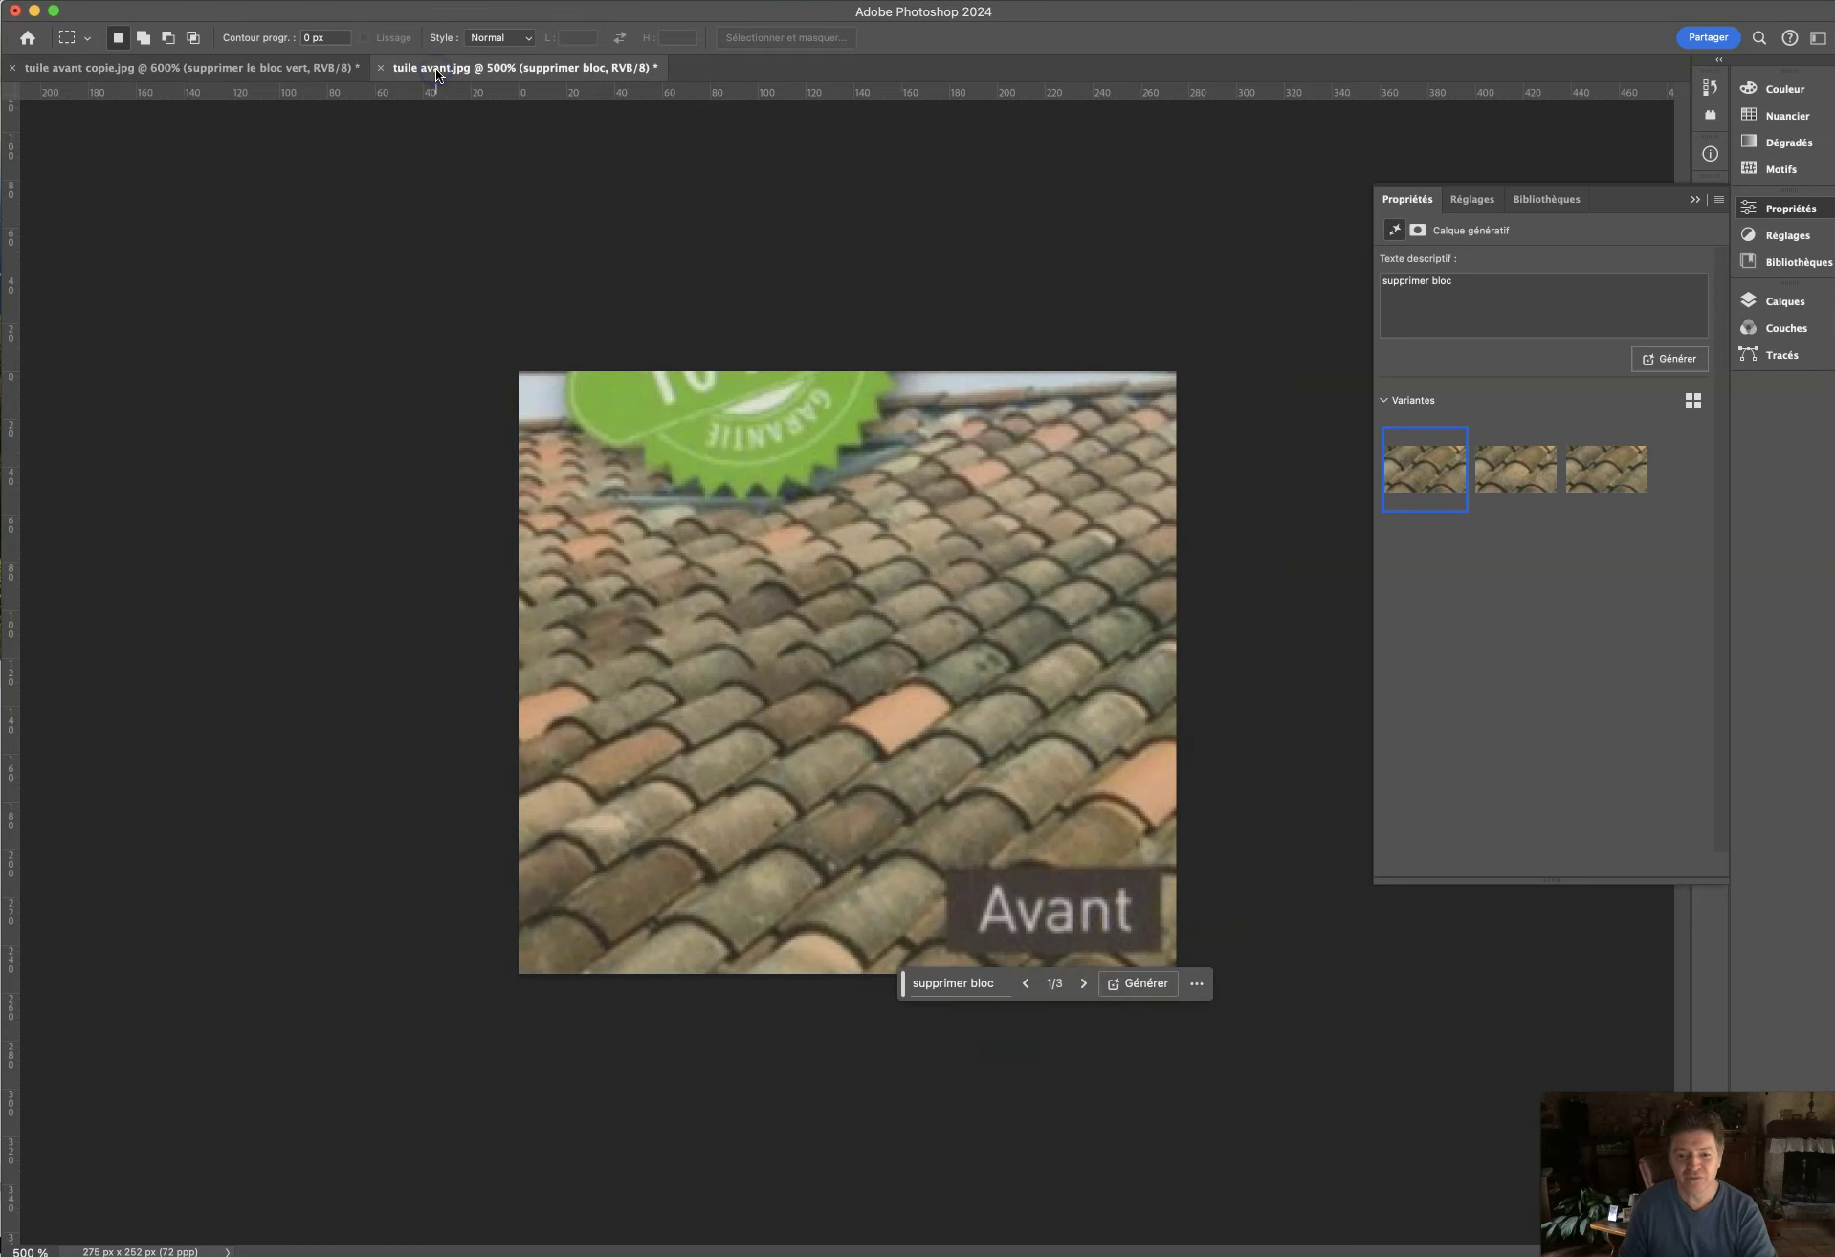
pyautogui.click(1426, 463)
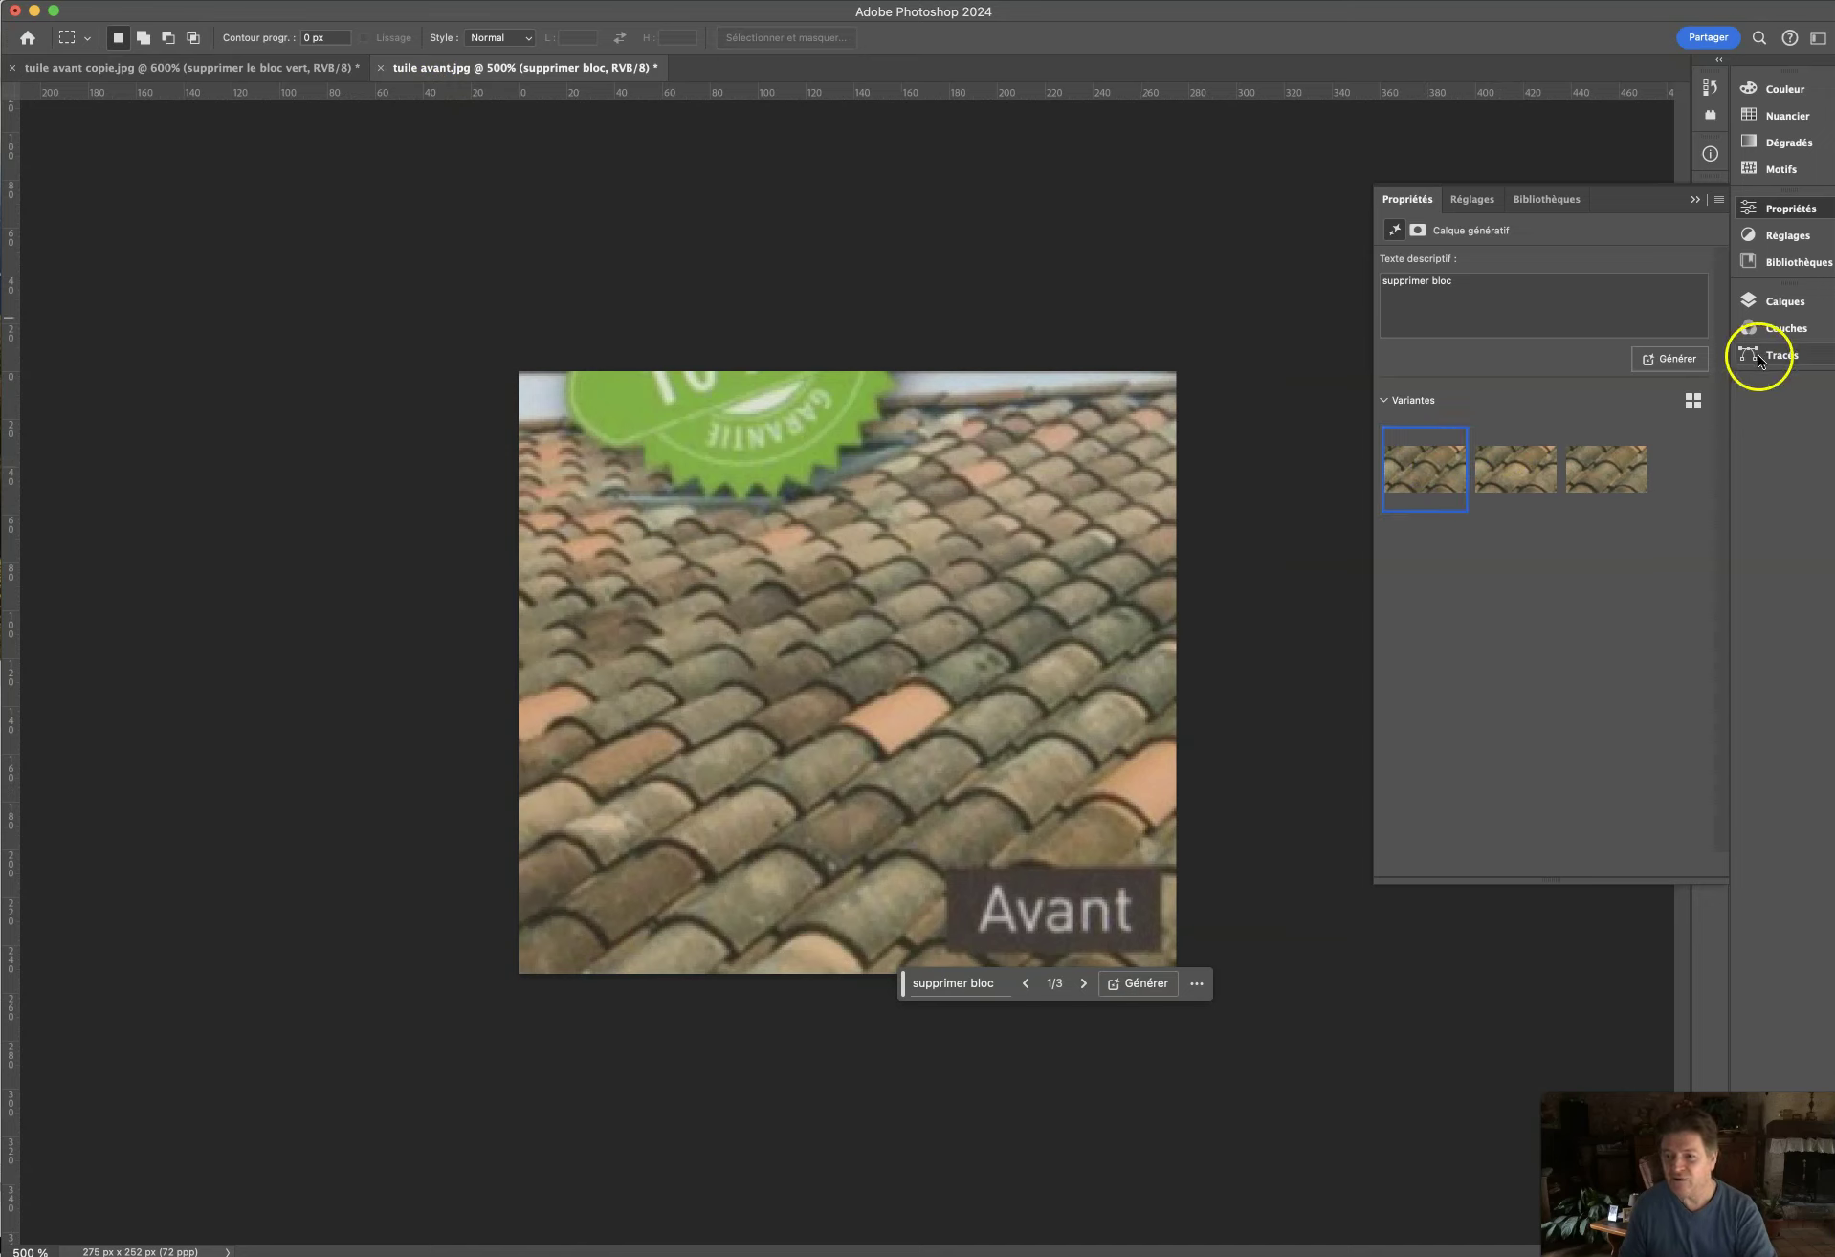
pyautogui.click(1764, 302)
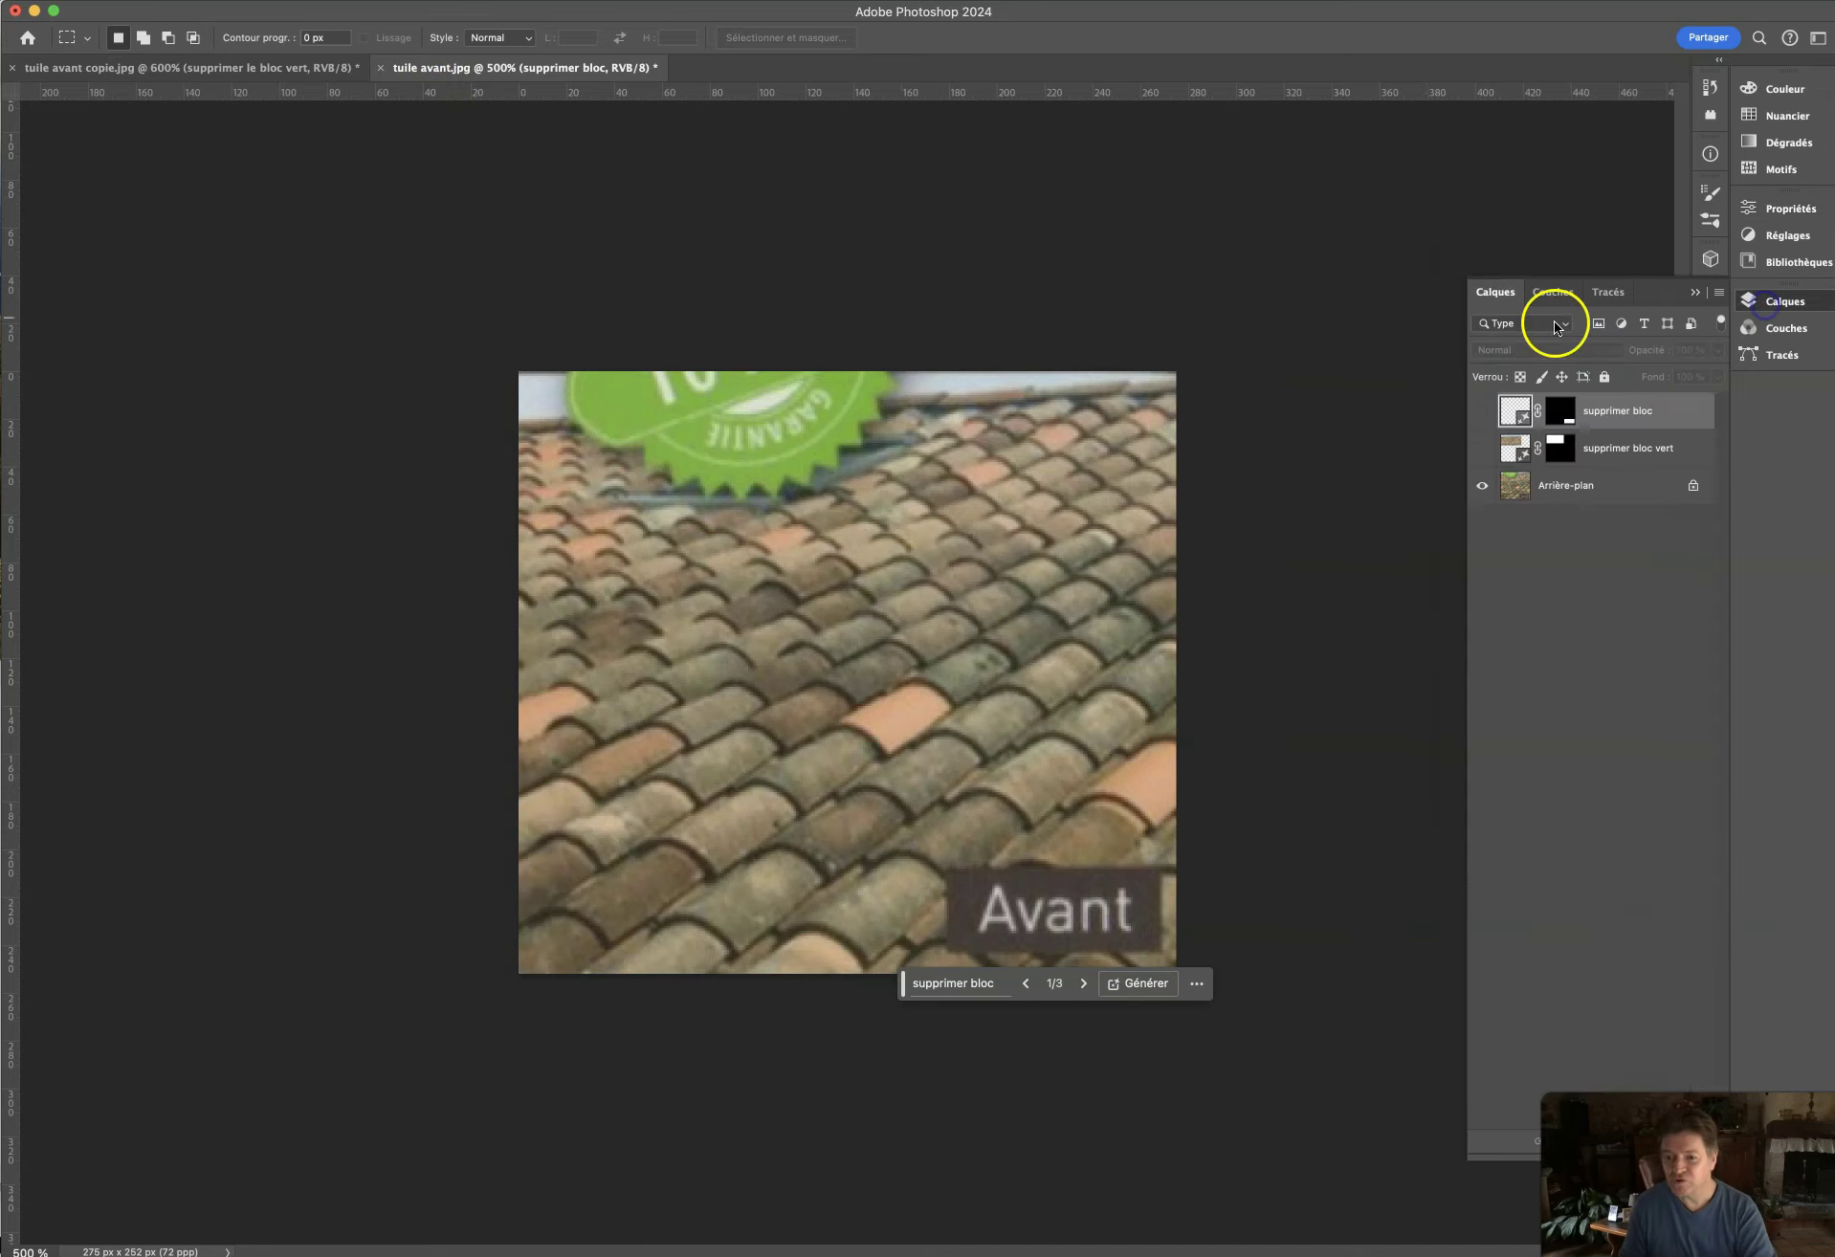
pyautogui.click(1484, 448)
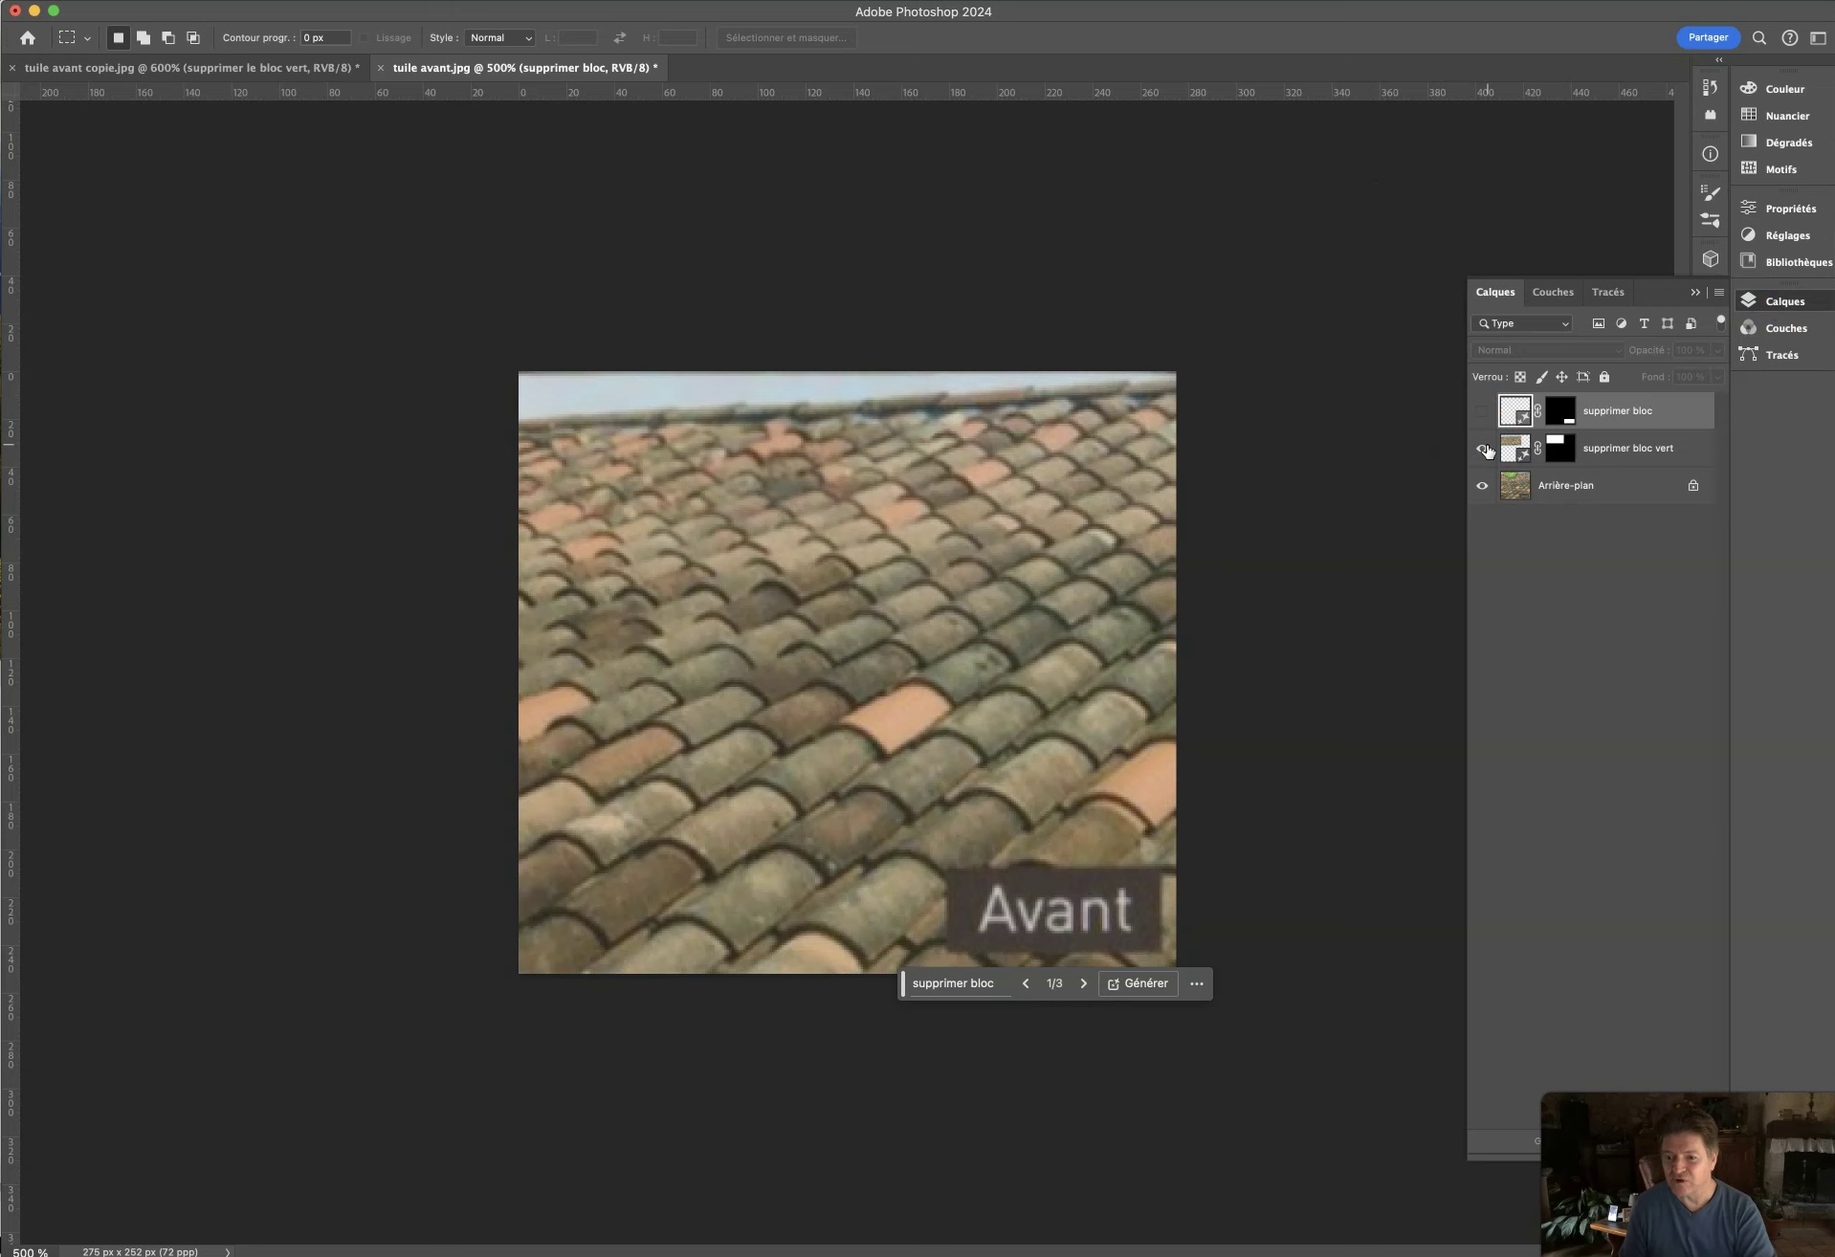
pyautogui.click(1774, 209)
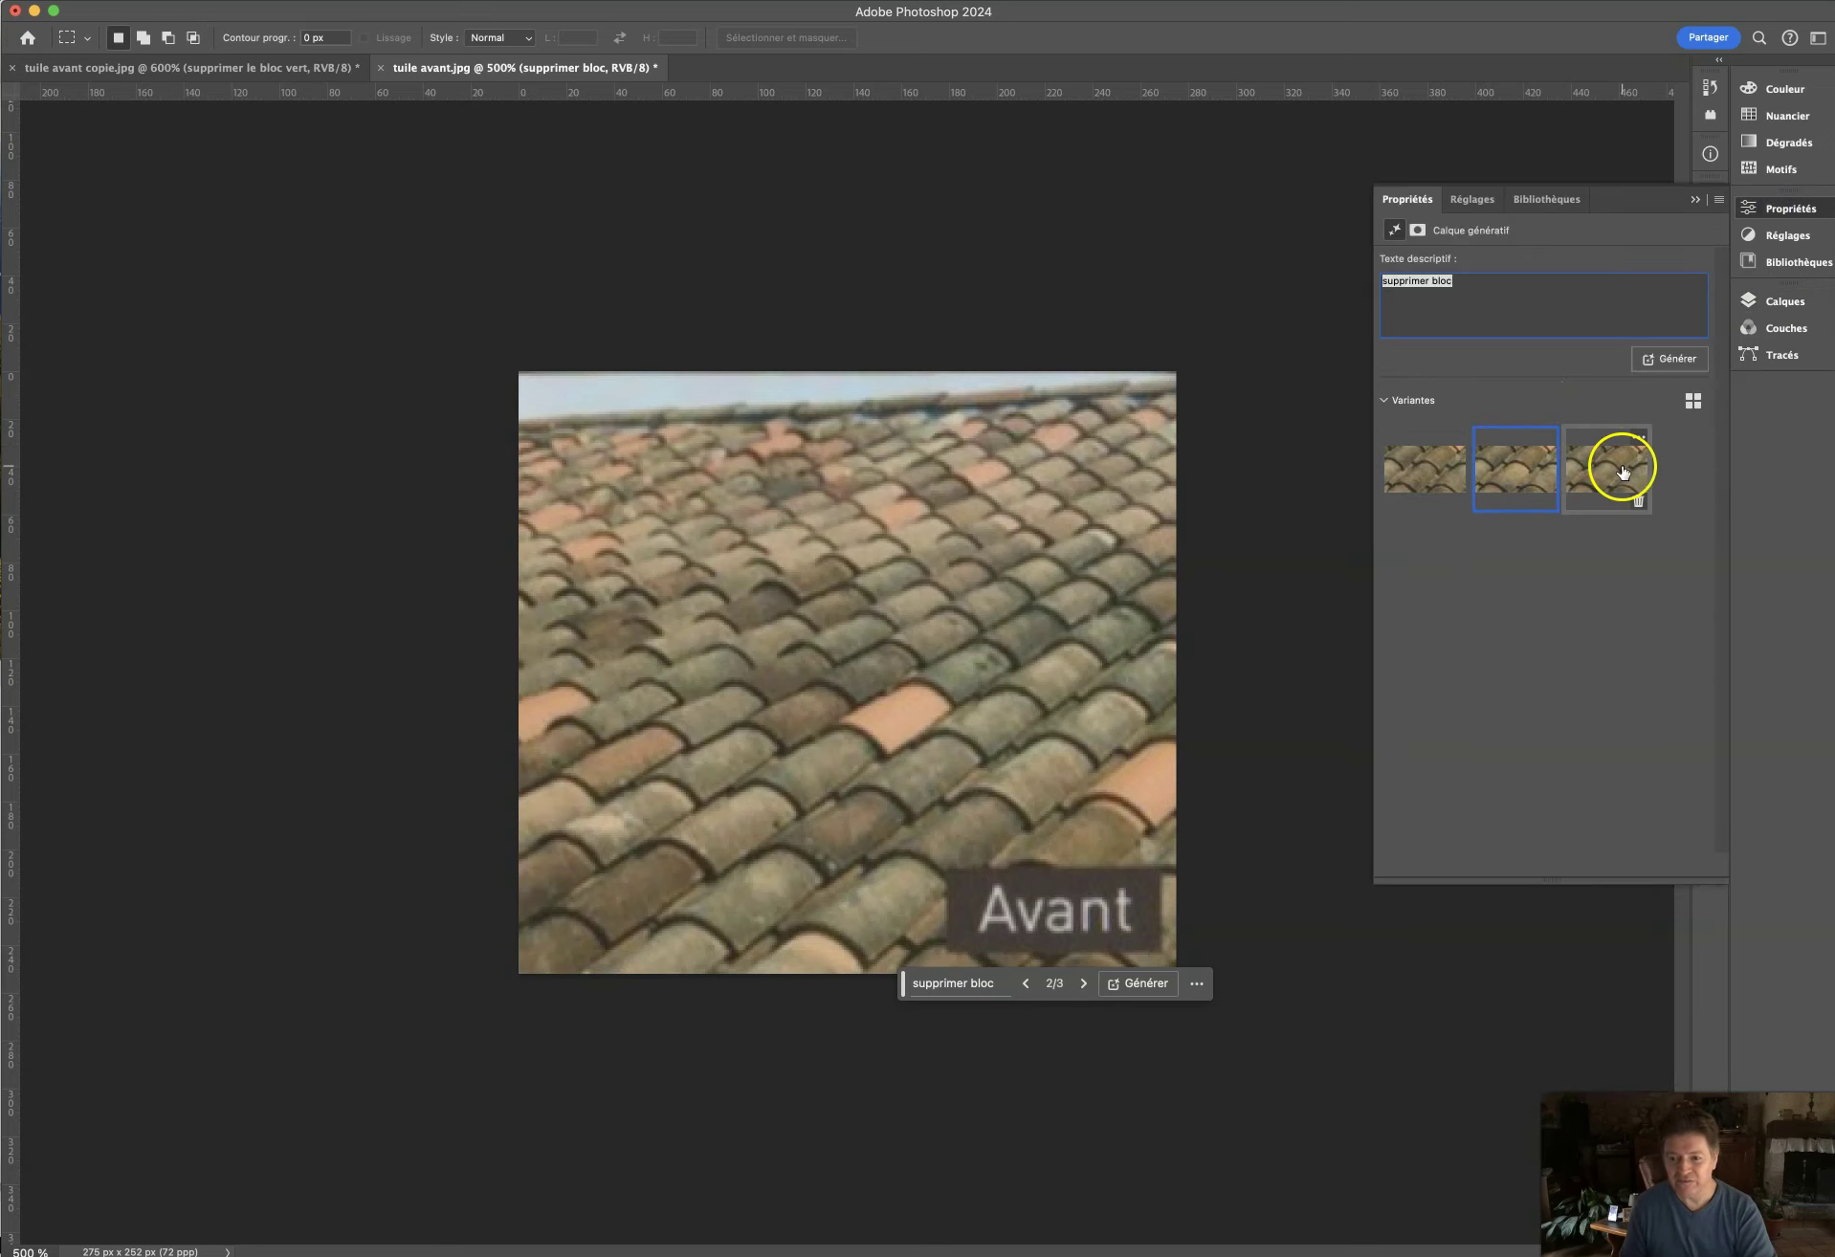
pyautogui.click(1406, 467)
pyautogui.click(1747, 360)
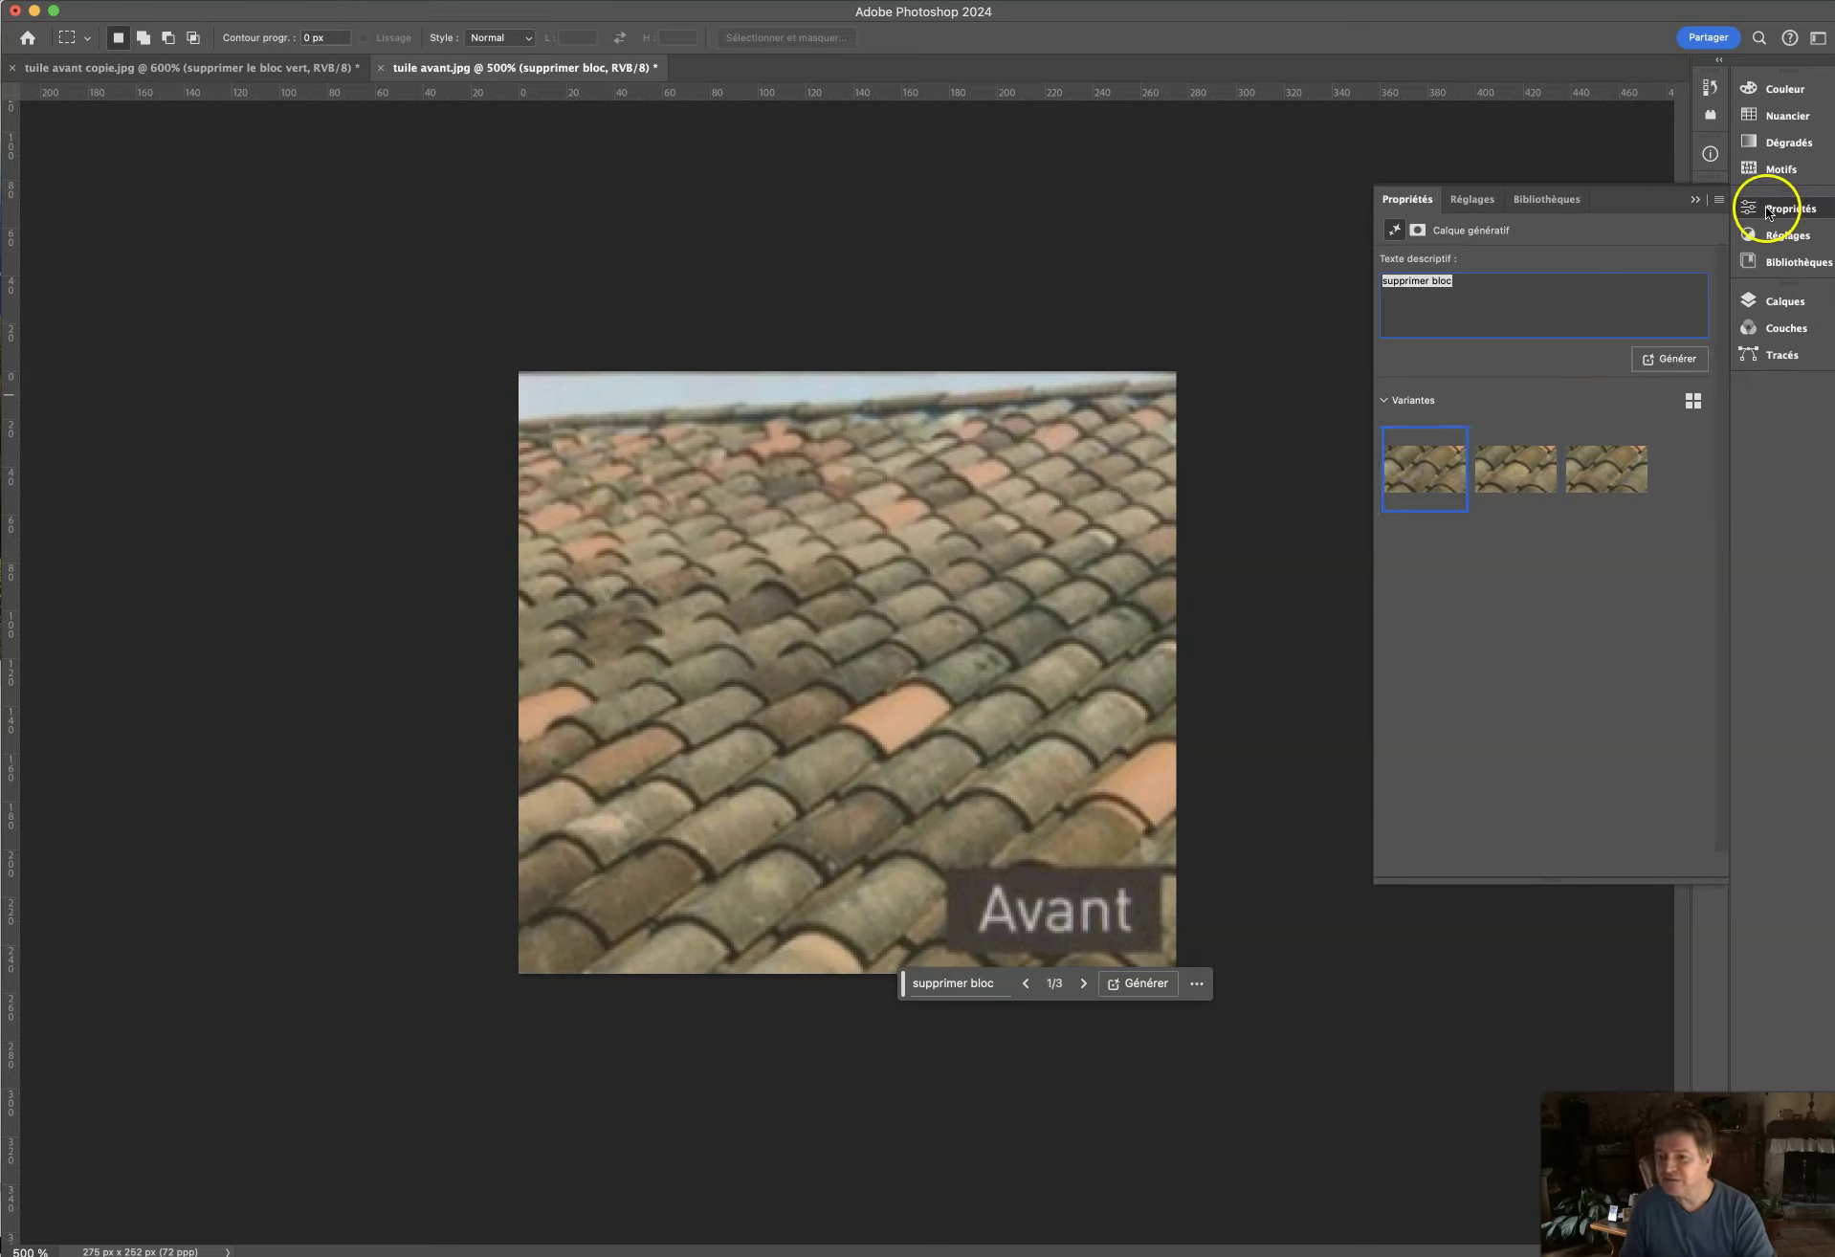
# Toggle the supprimer bloc vert layer off and on, then compare its second and third variants.
pyautogui.click(1776, 304)
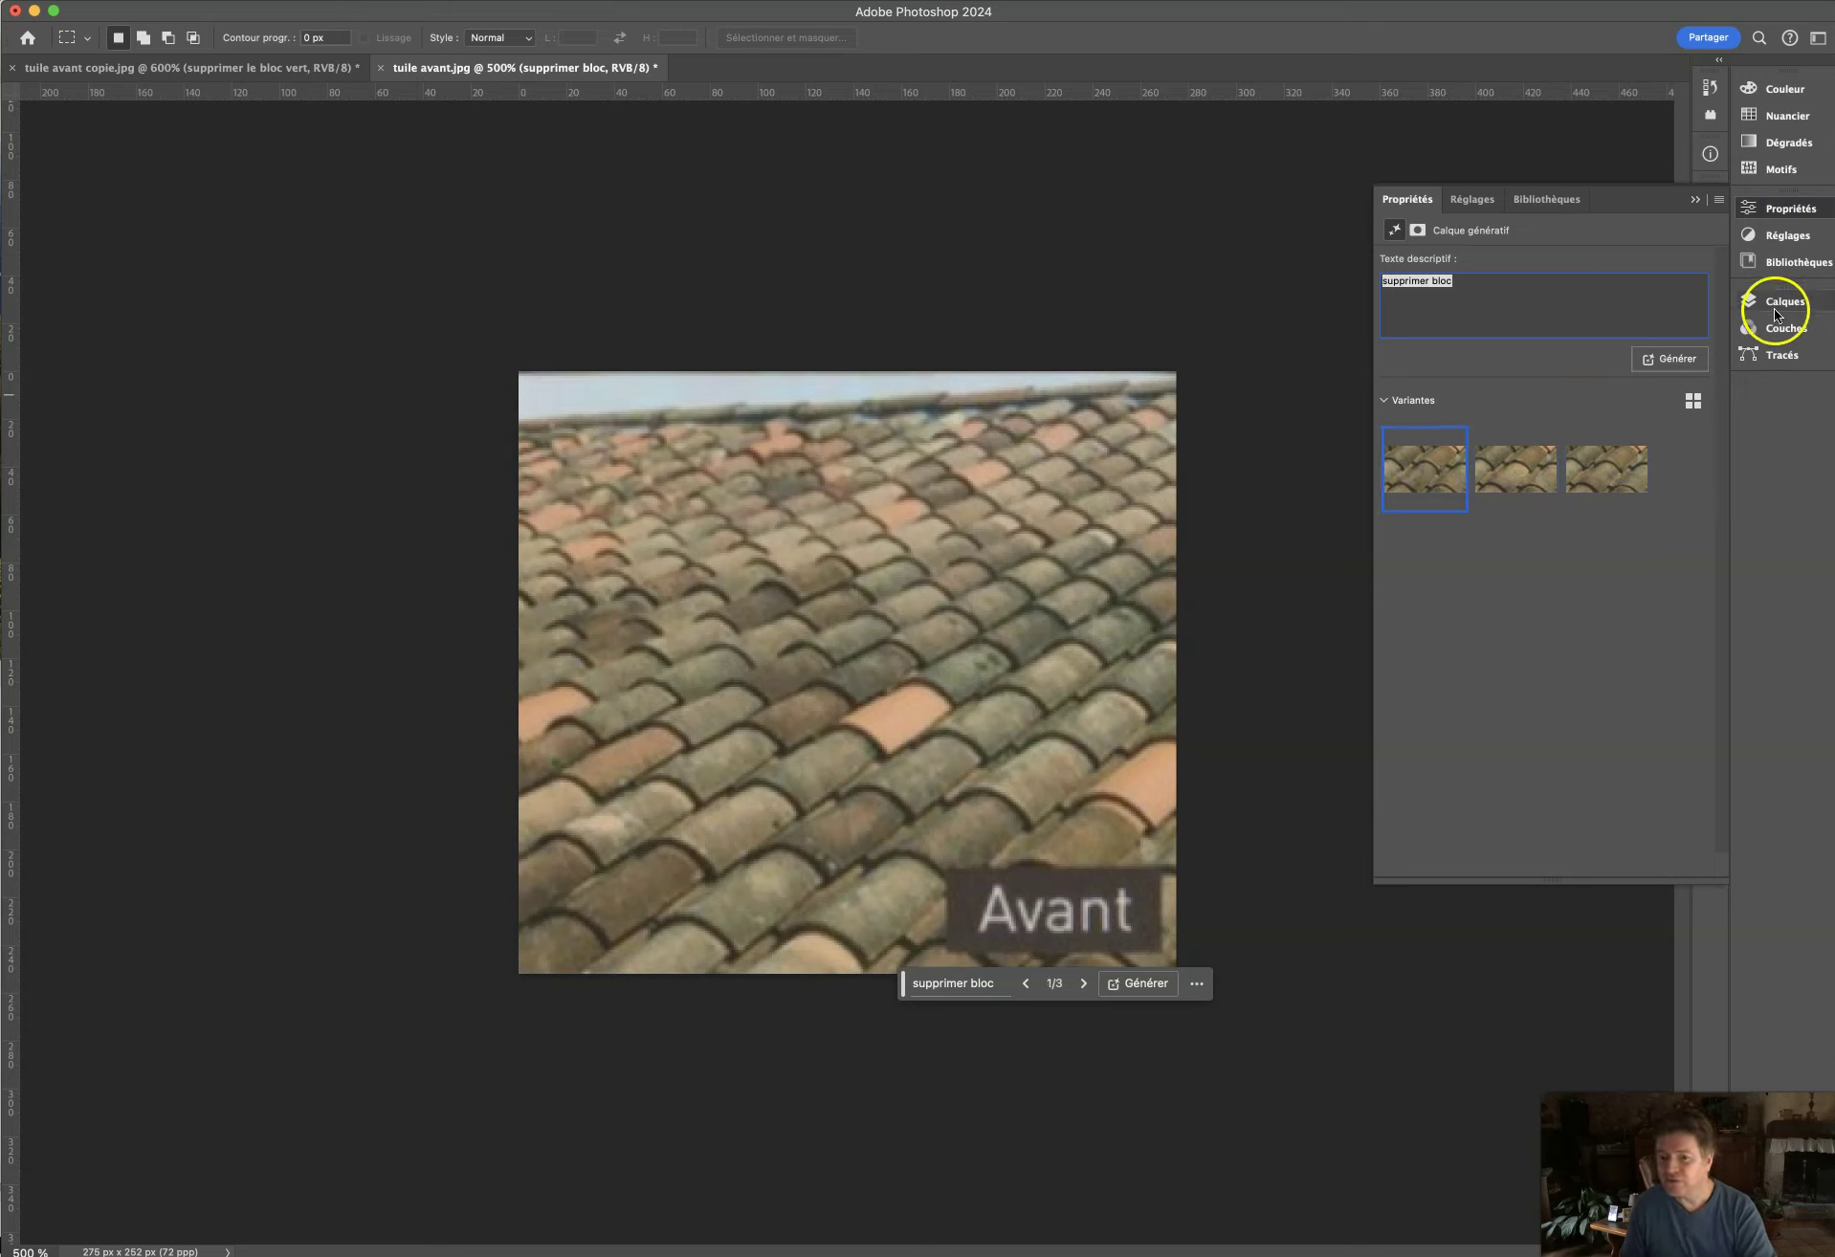
pyautogui.click(1585, 412)
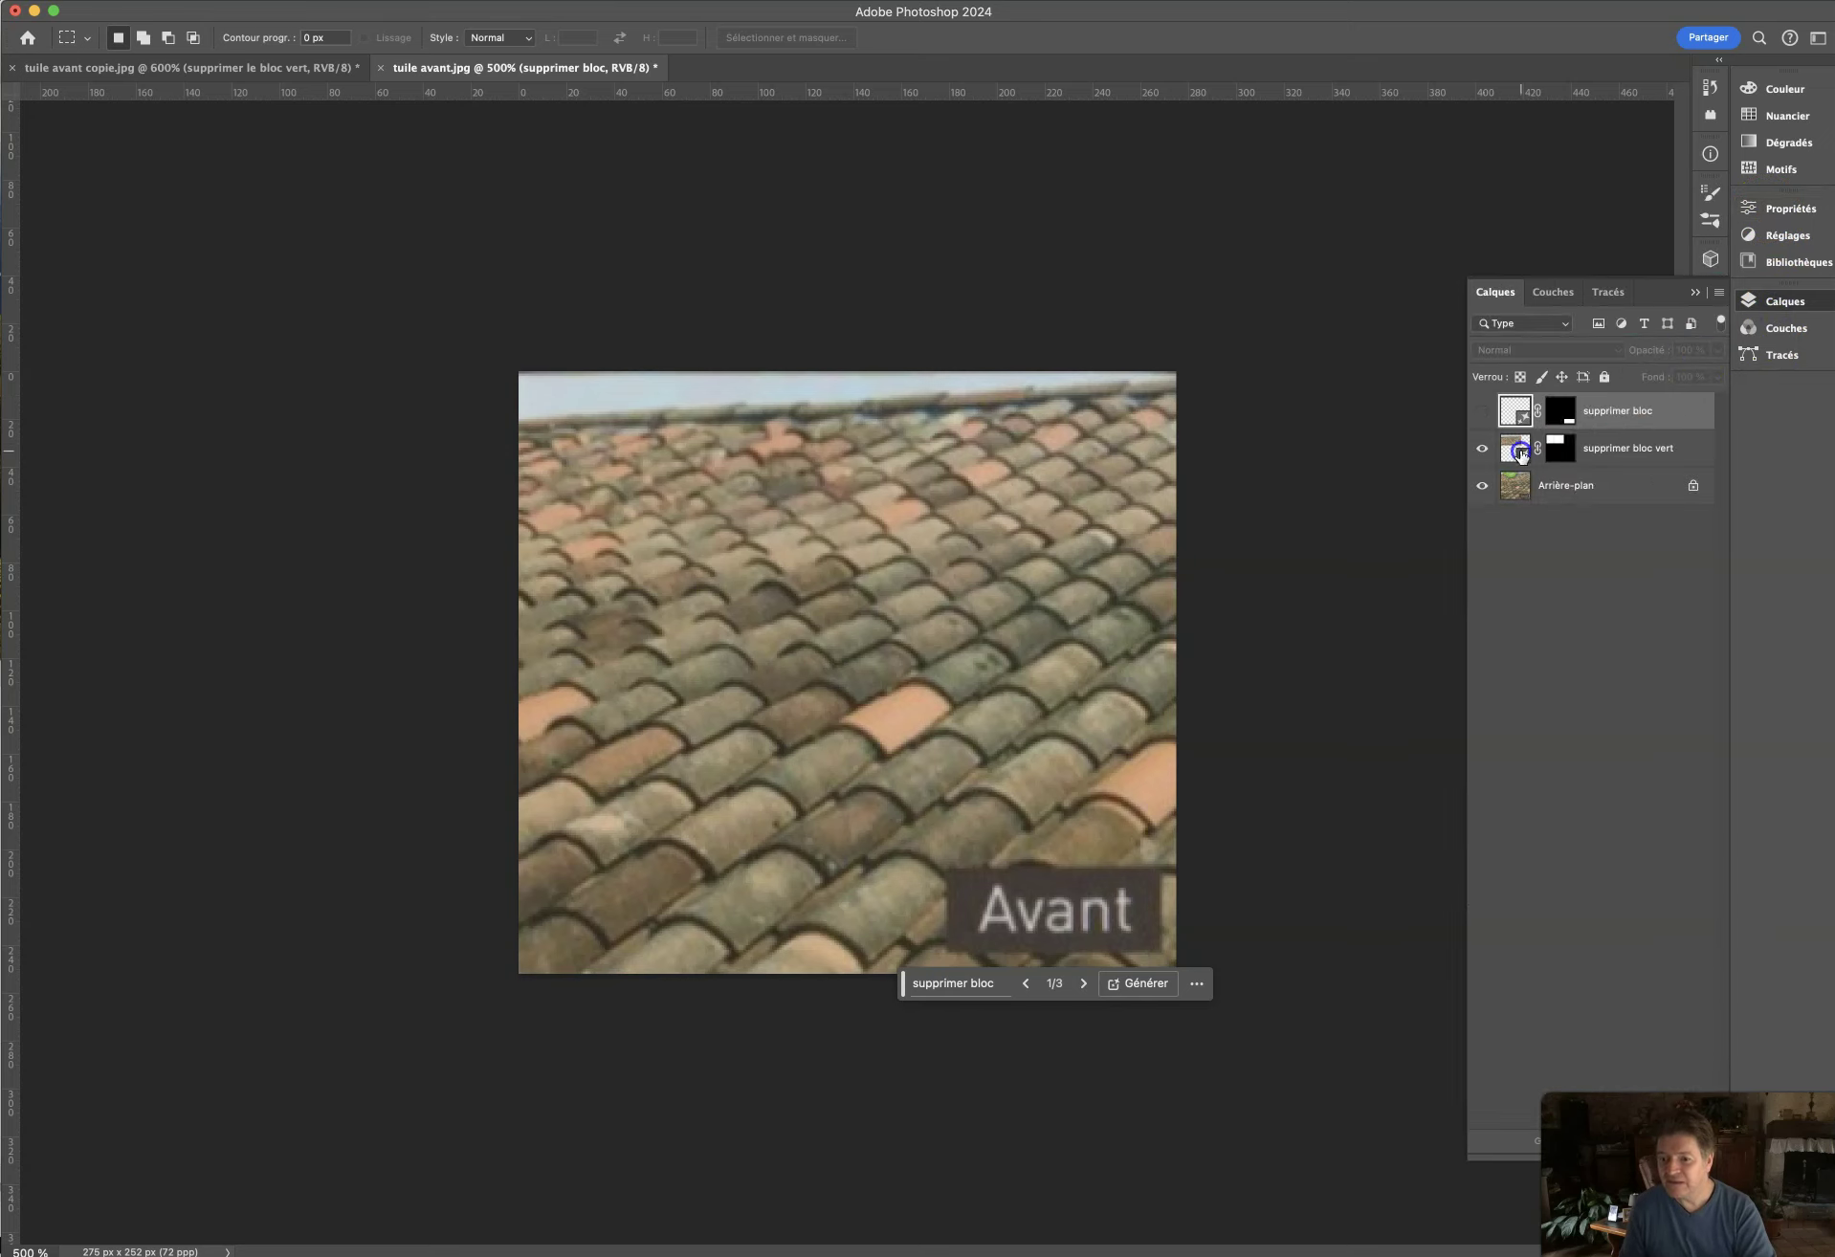
pyautogui.click(1512, 450)
pyautogui.click(1482, 451)
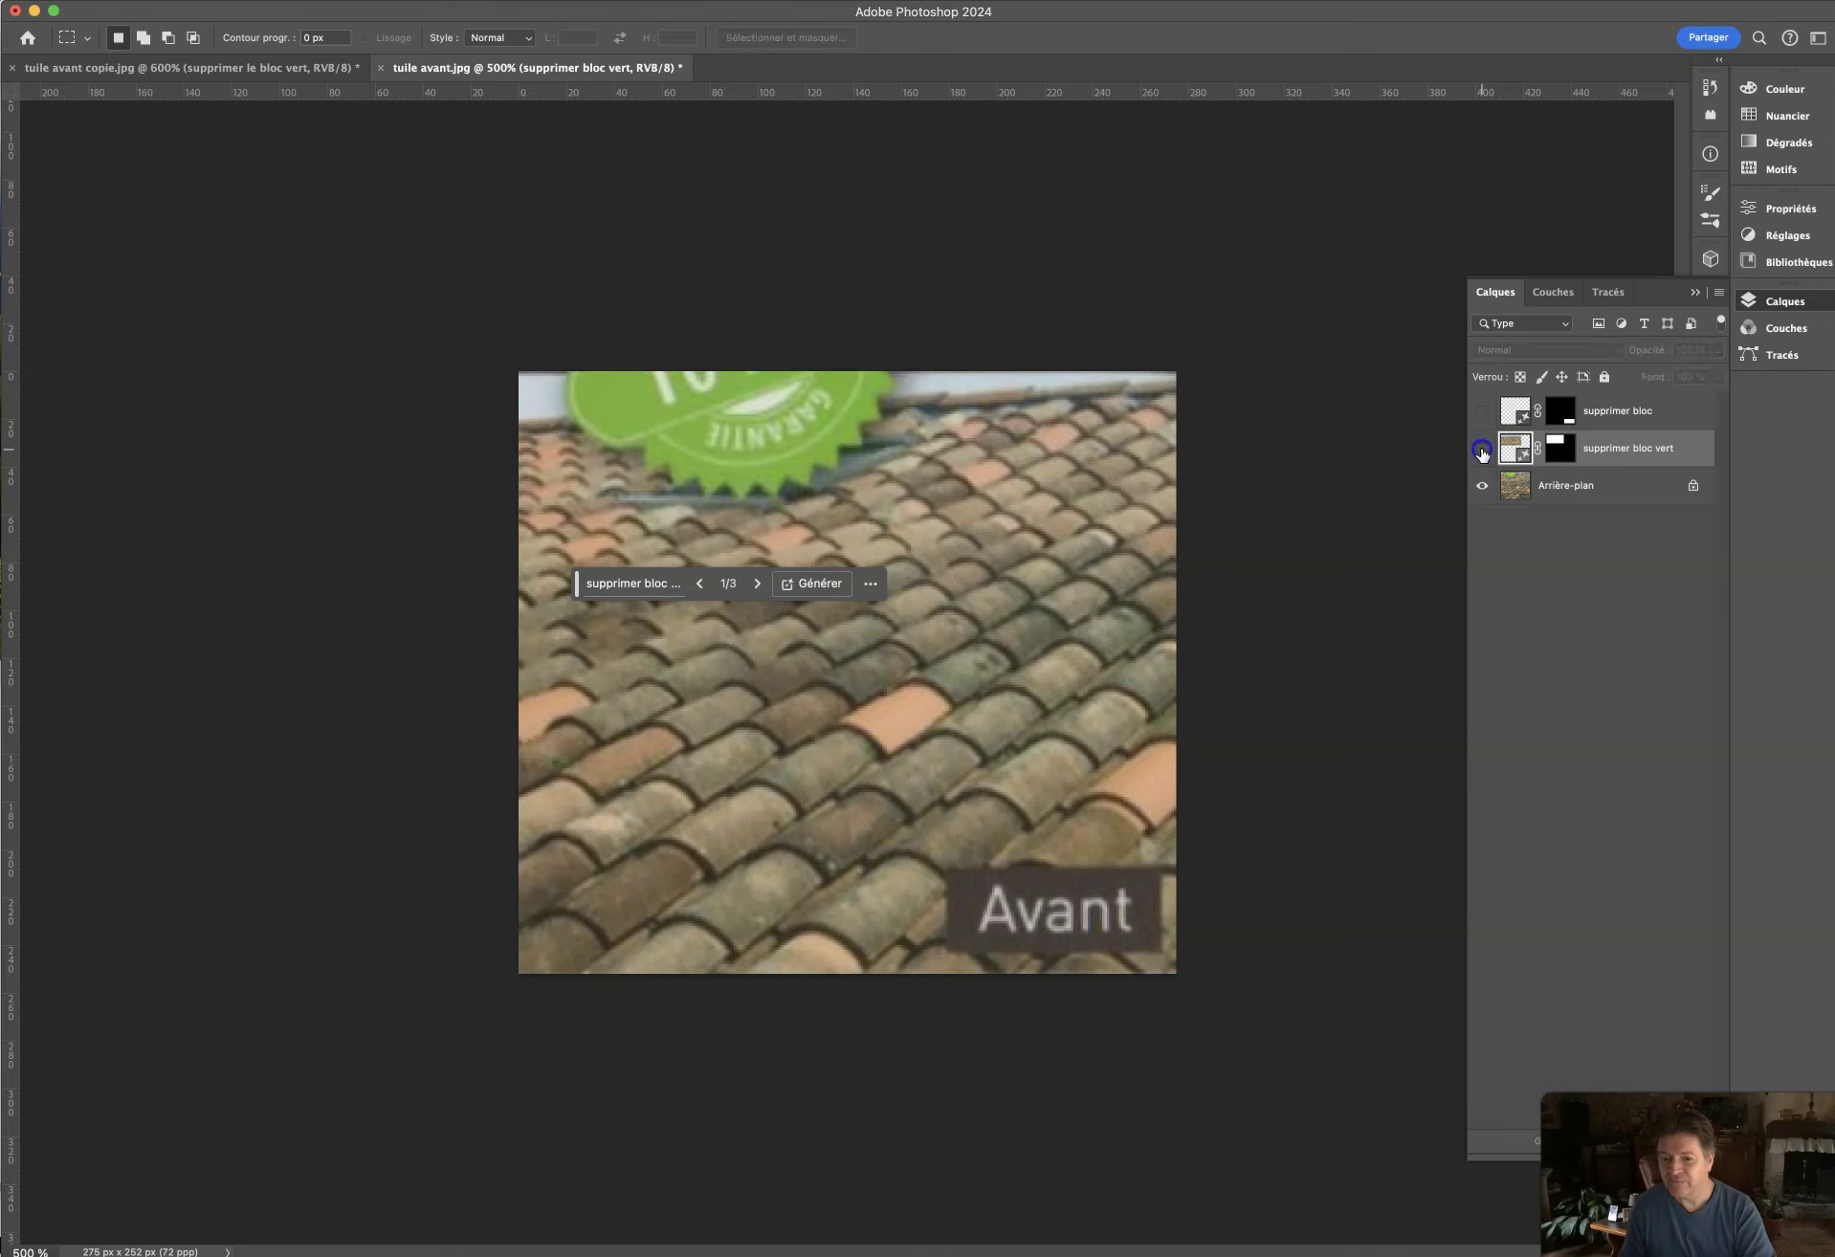
pyautogui.click(1482, 450)
pyautogui.click(1778, 209)
pyautogui.click(1516, 445)
pyautogui.click(1608, 479)
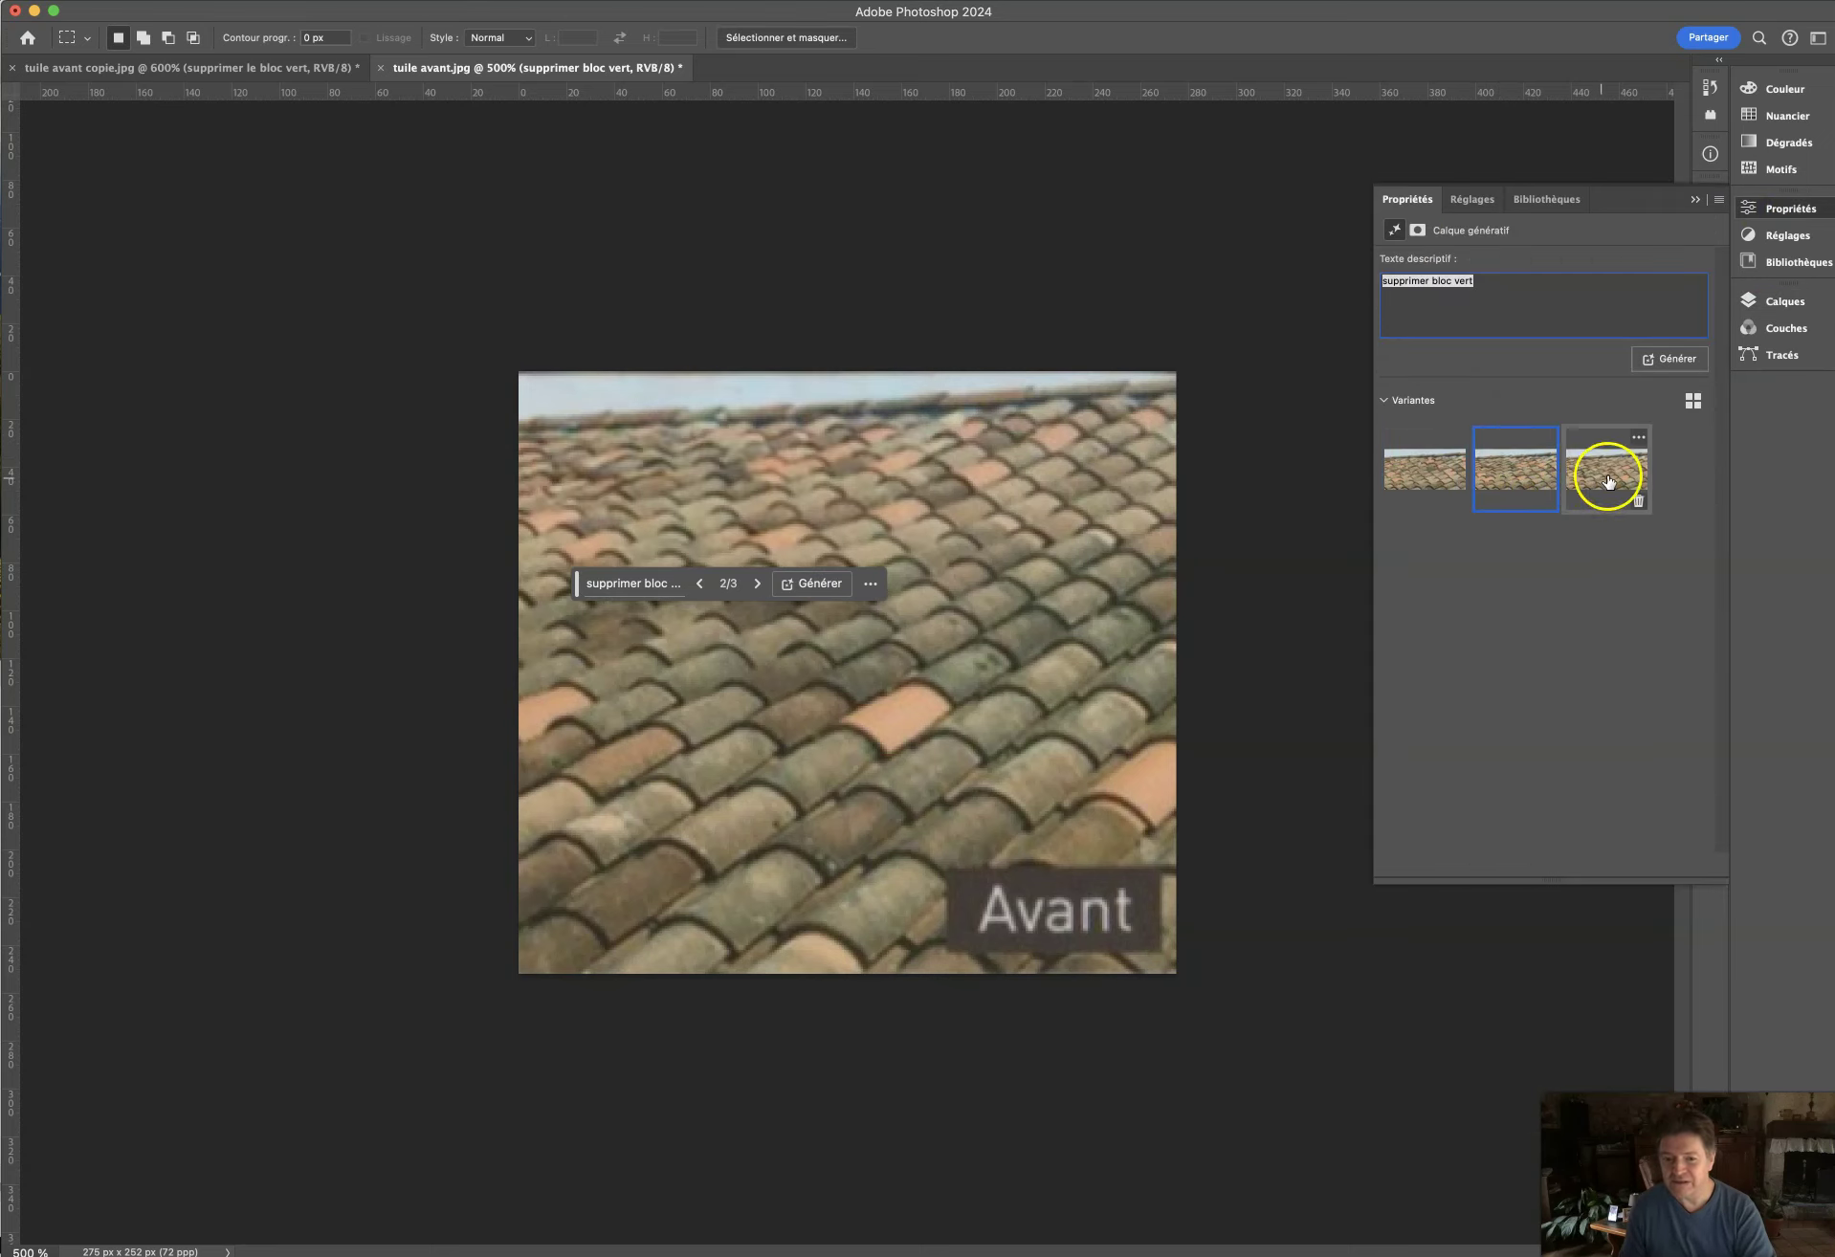
pyautogui.click(1503, 470)
pyautogui.click(1430, 469)
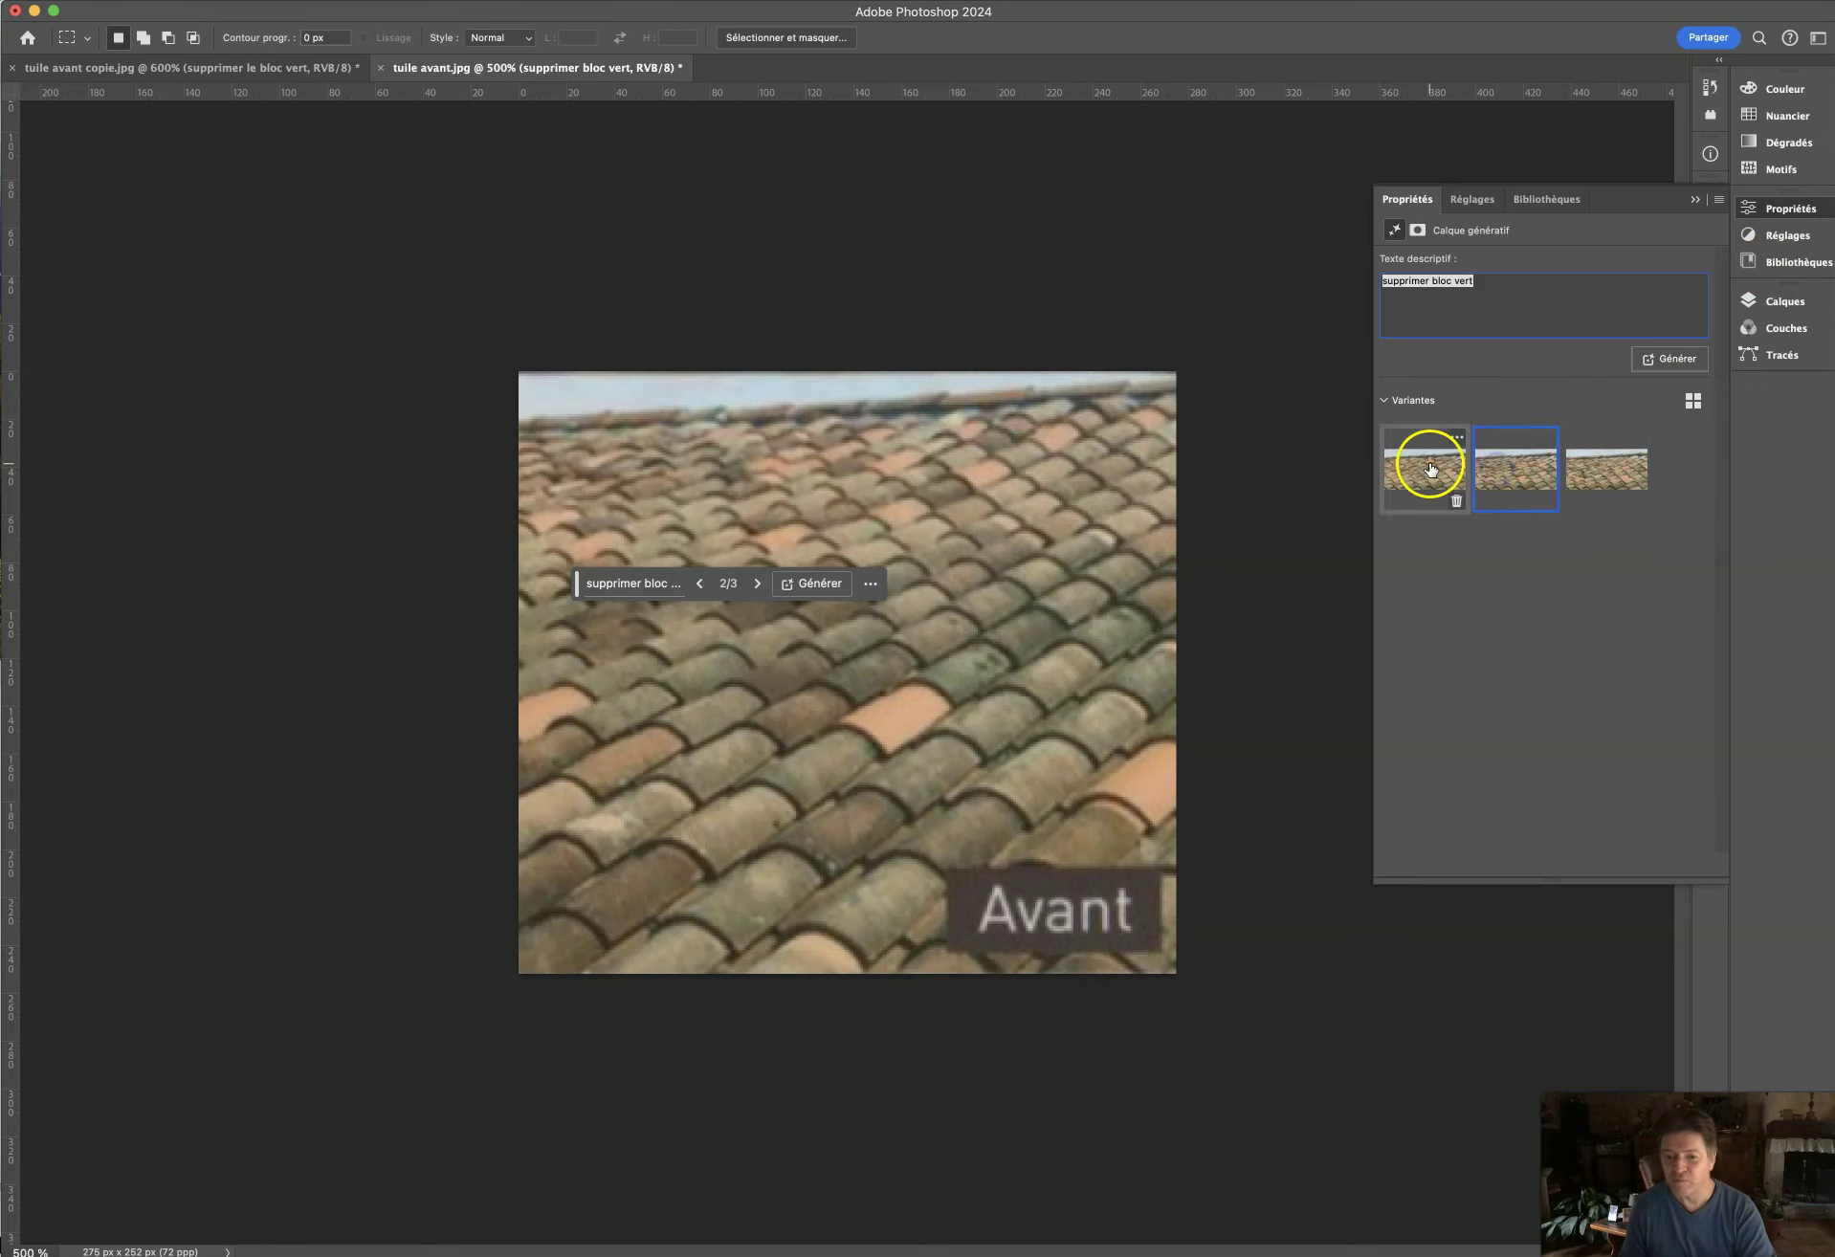
# In tuile avant copie.jpg, preview the variants and return to variant 1/3.
pyautogui.click(325, 69)
pyautogui.click(1440, 478)
pyautogui.click(1507, 465)
pyautogui.click(1579, 471)
pyautogui.click(1493, 467)
pyautogui.click(1430, 476)
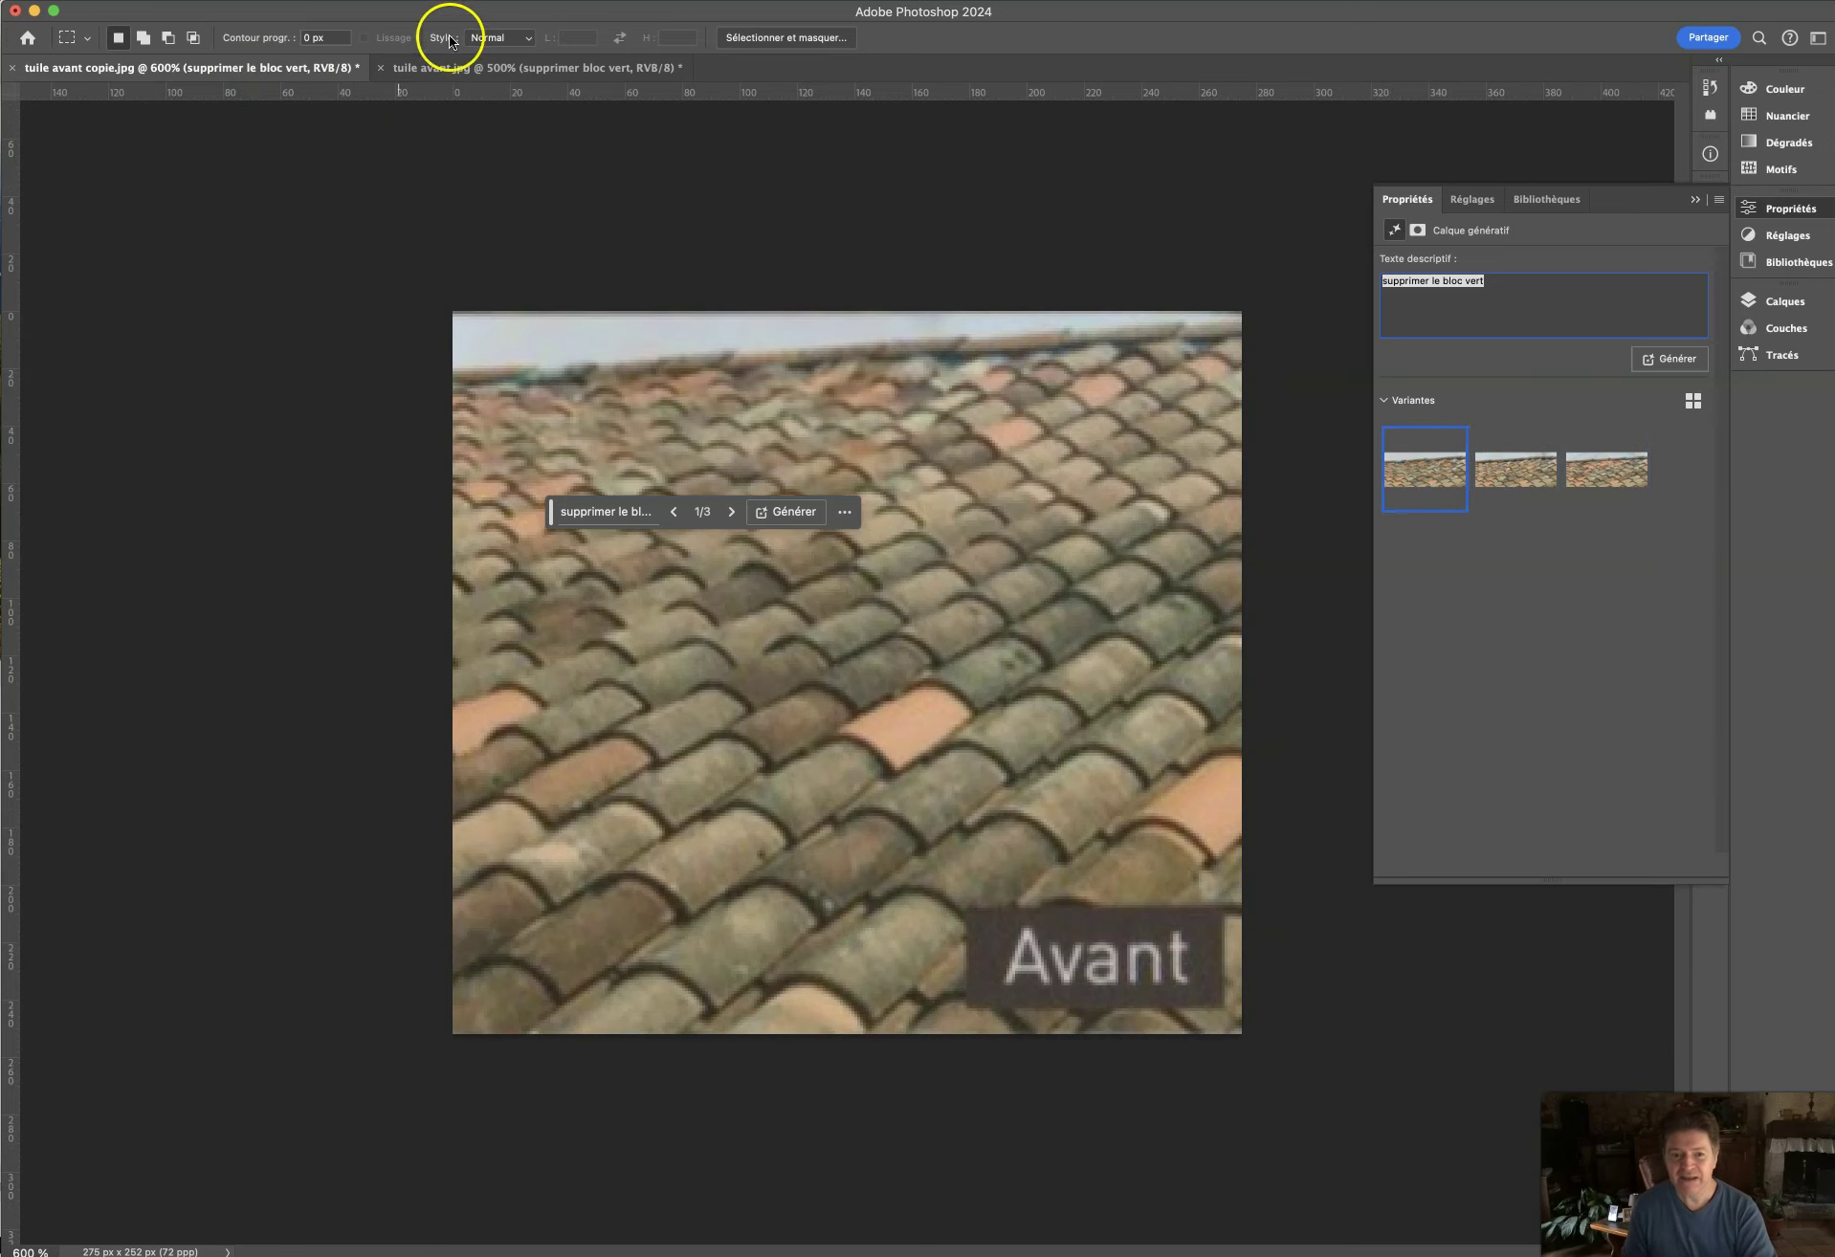
# Back in tuile avant.jpg, compare the three badge-removal variants again.
pyautogui.click(468, 67)
pyautogui.click(1489, 470)
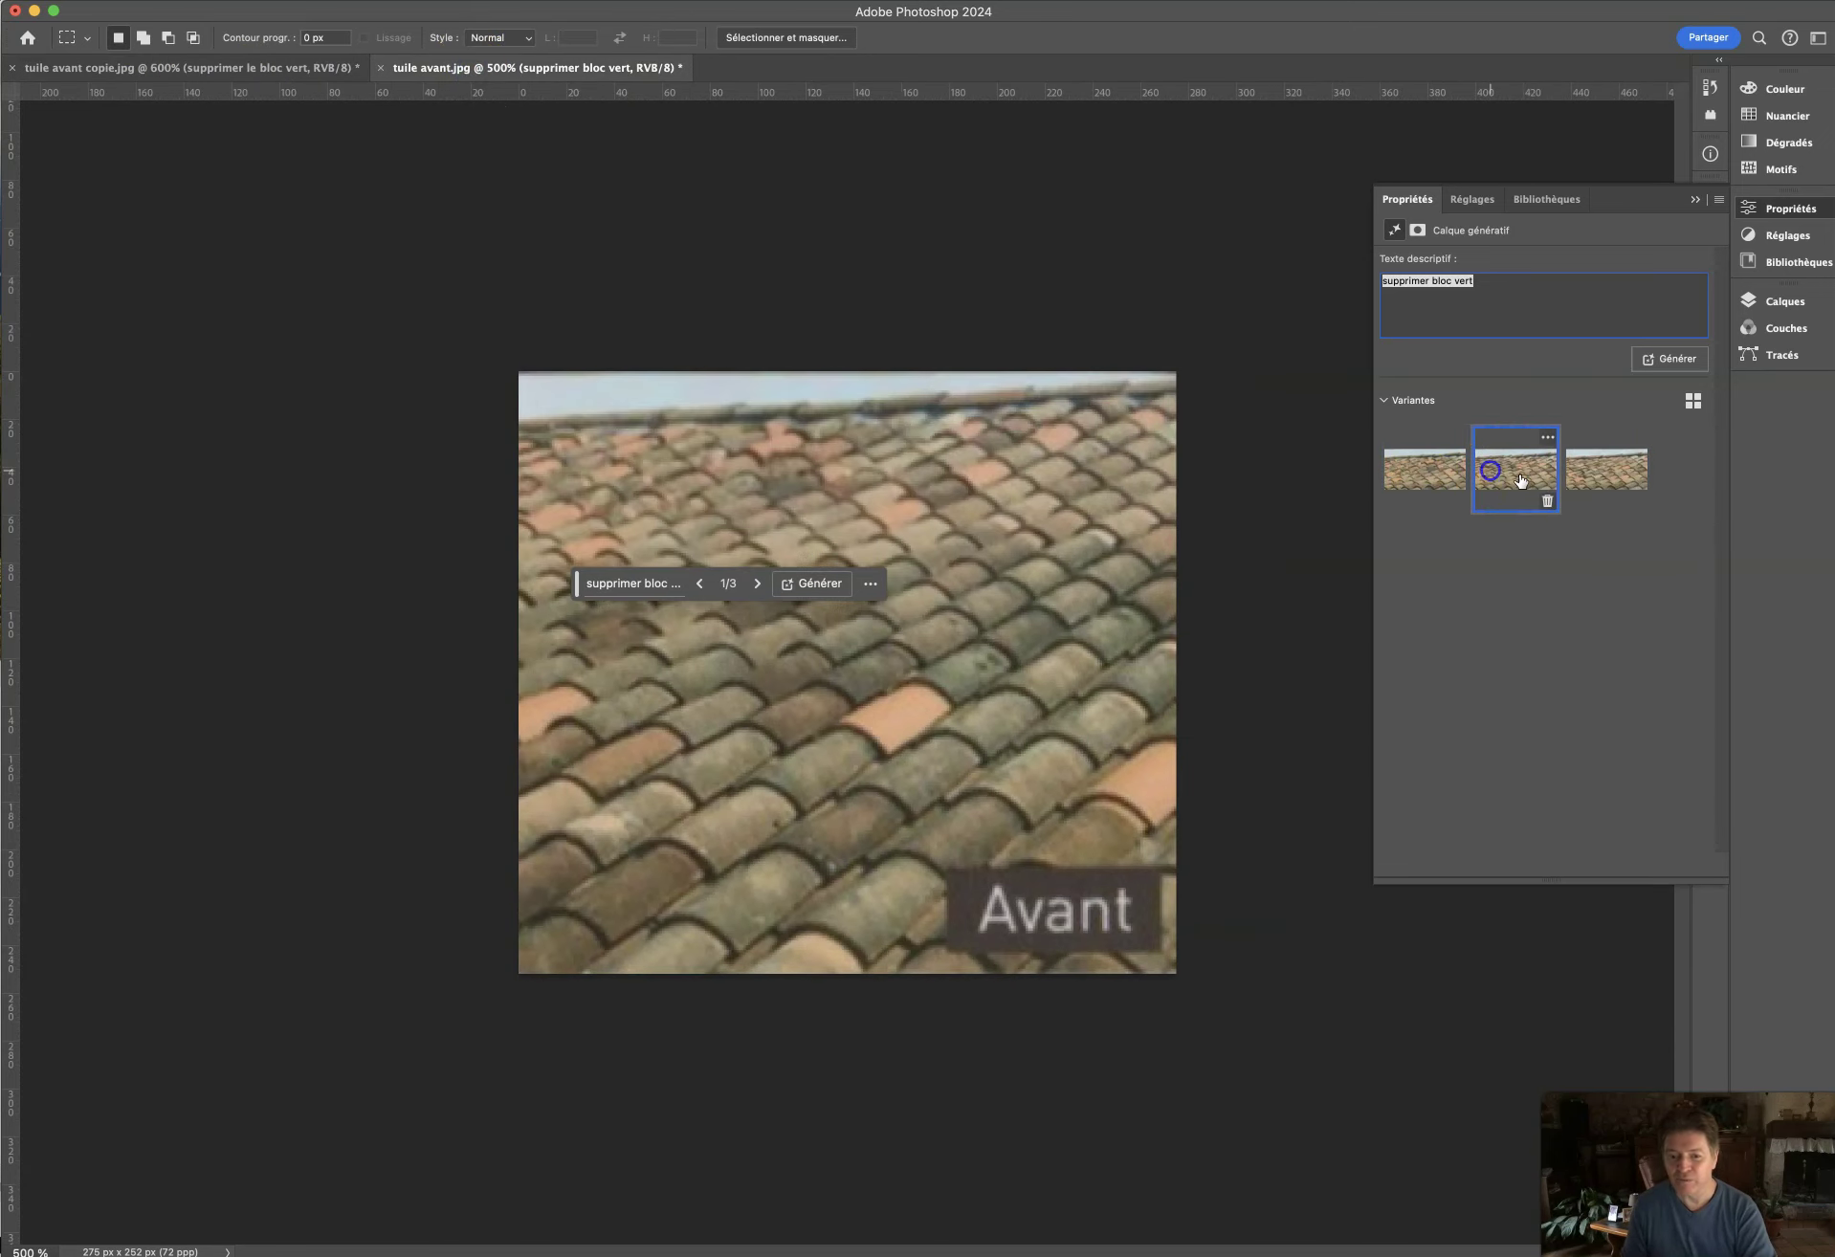
pyautogui.click(1631, 479)
pyautogui.click(1522, 479)
pyautogui.click(1449, 475)
pyautogui.click(1520, 474)
pyautogui.click(1588, 471)
pyautogui.click(1431, 469)
pyautogui.click(258, 69)
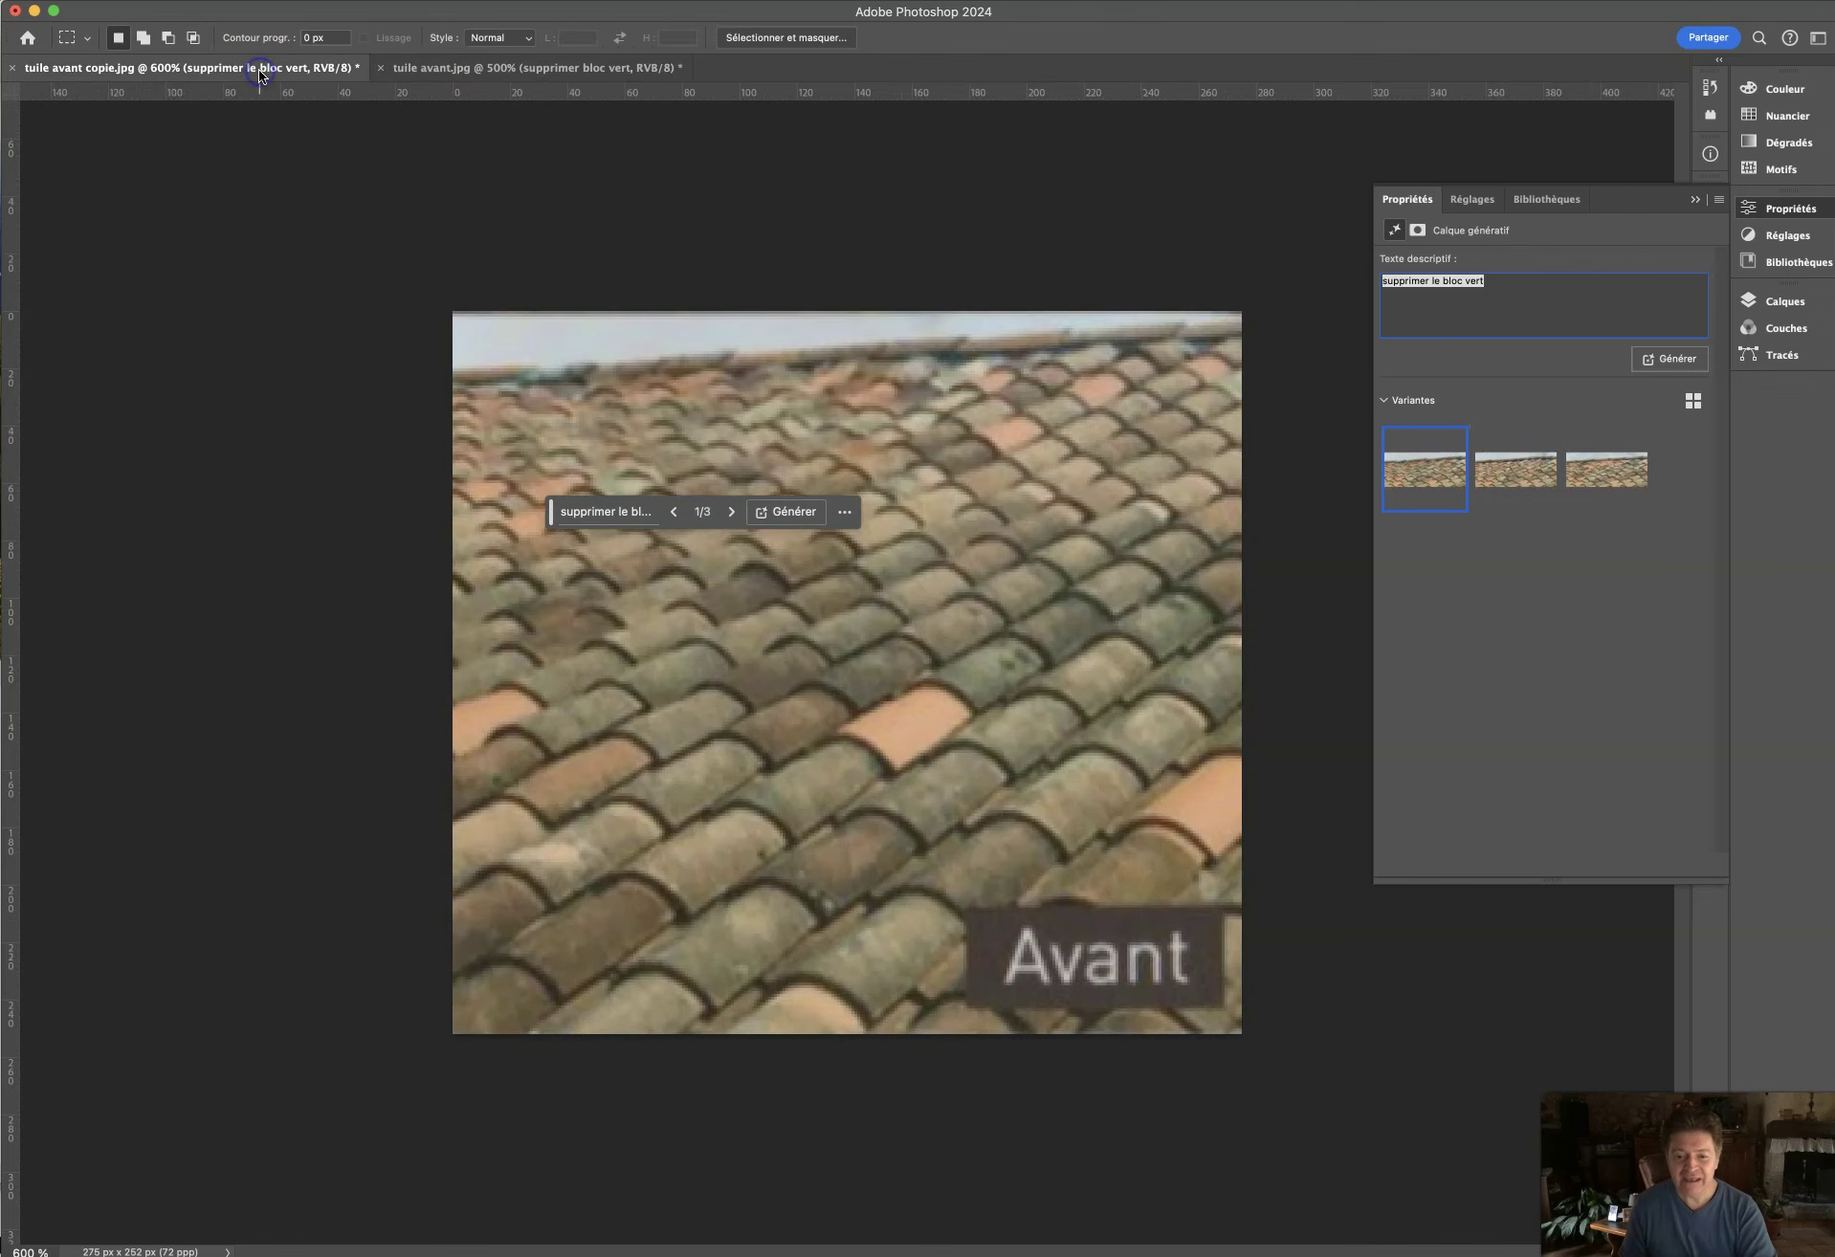
pyautogui.click(1783, 303)
pyautogui.click(1483, 413)
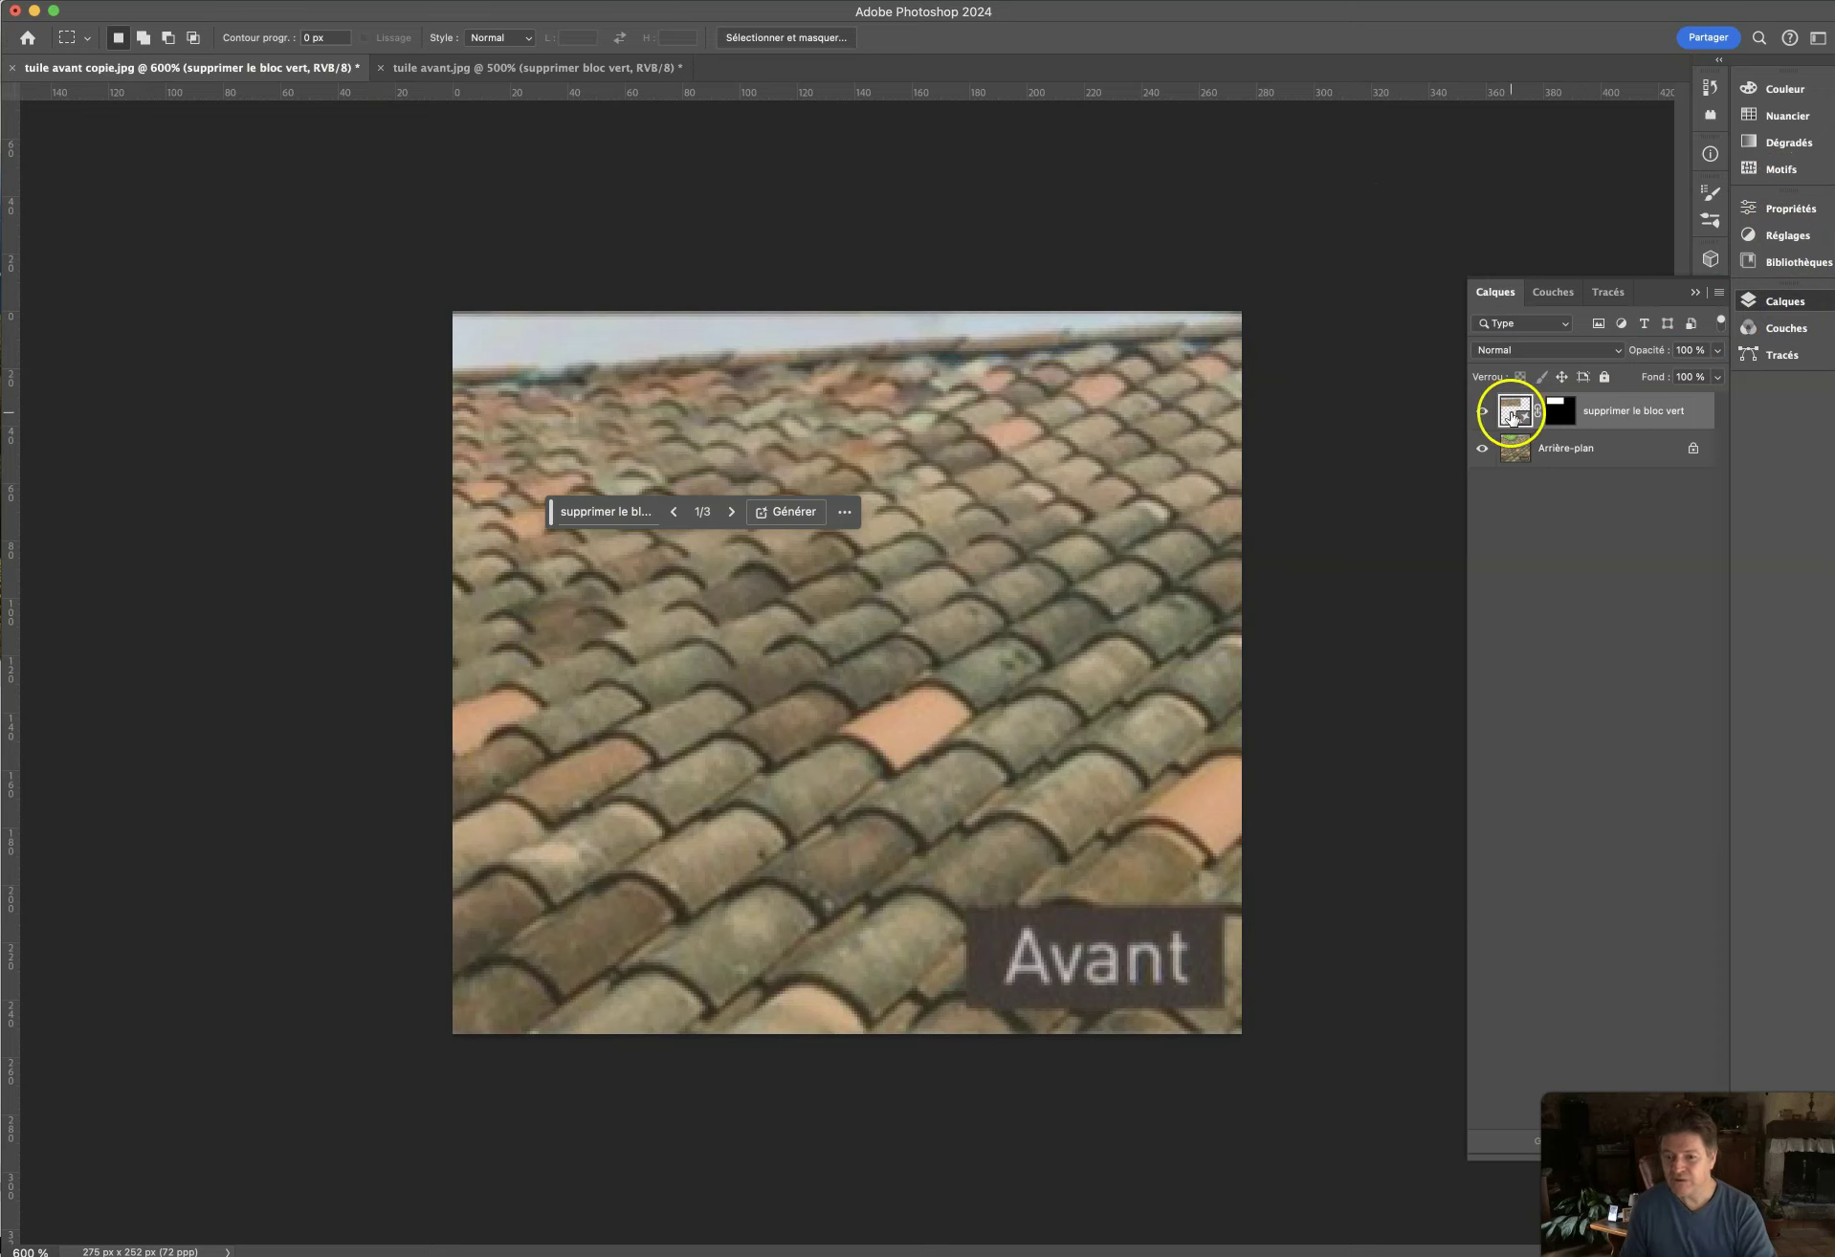
pyautogui.click(1484, 413)
pyautogui.click(1485, 413)
pyautogui.click(1485, 413)
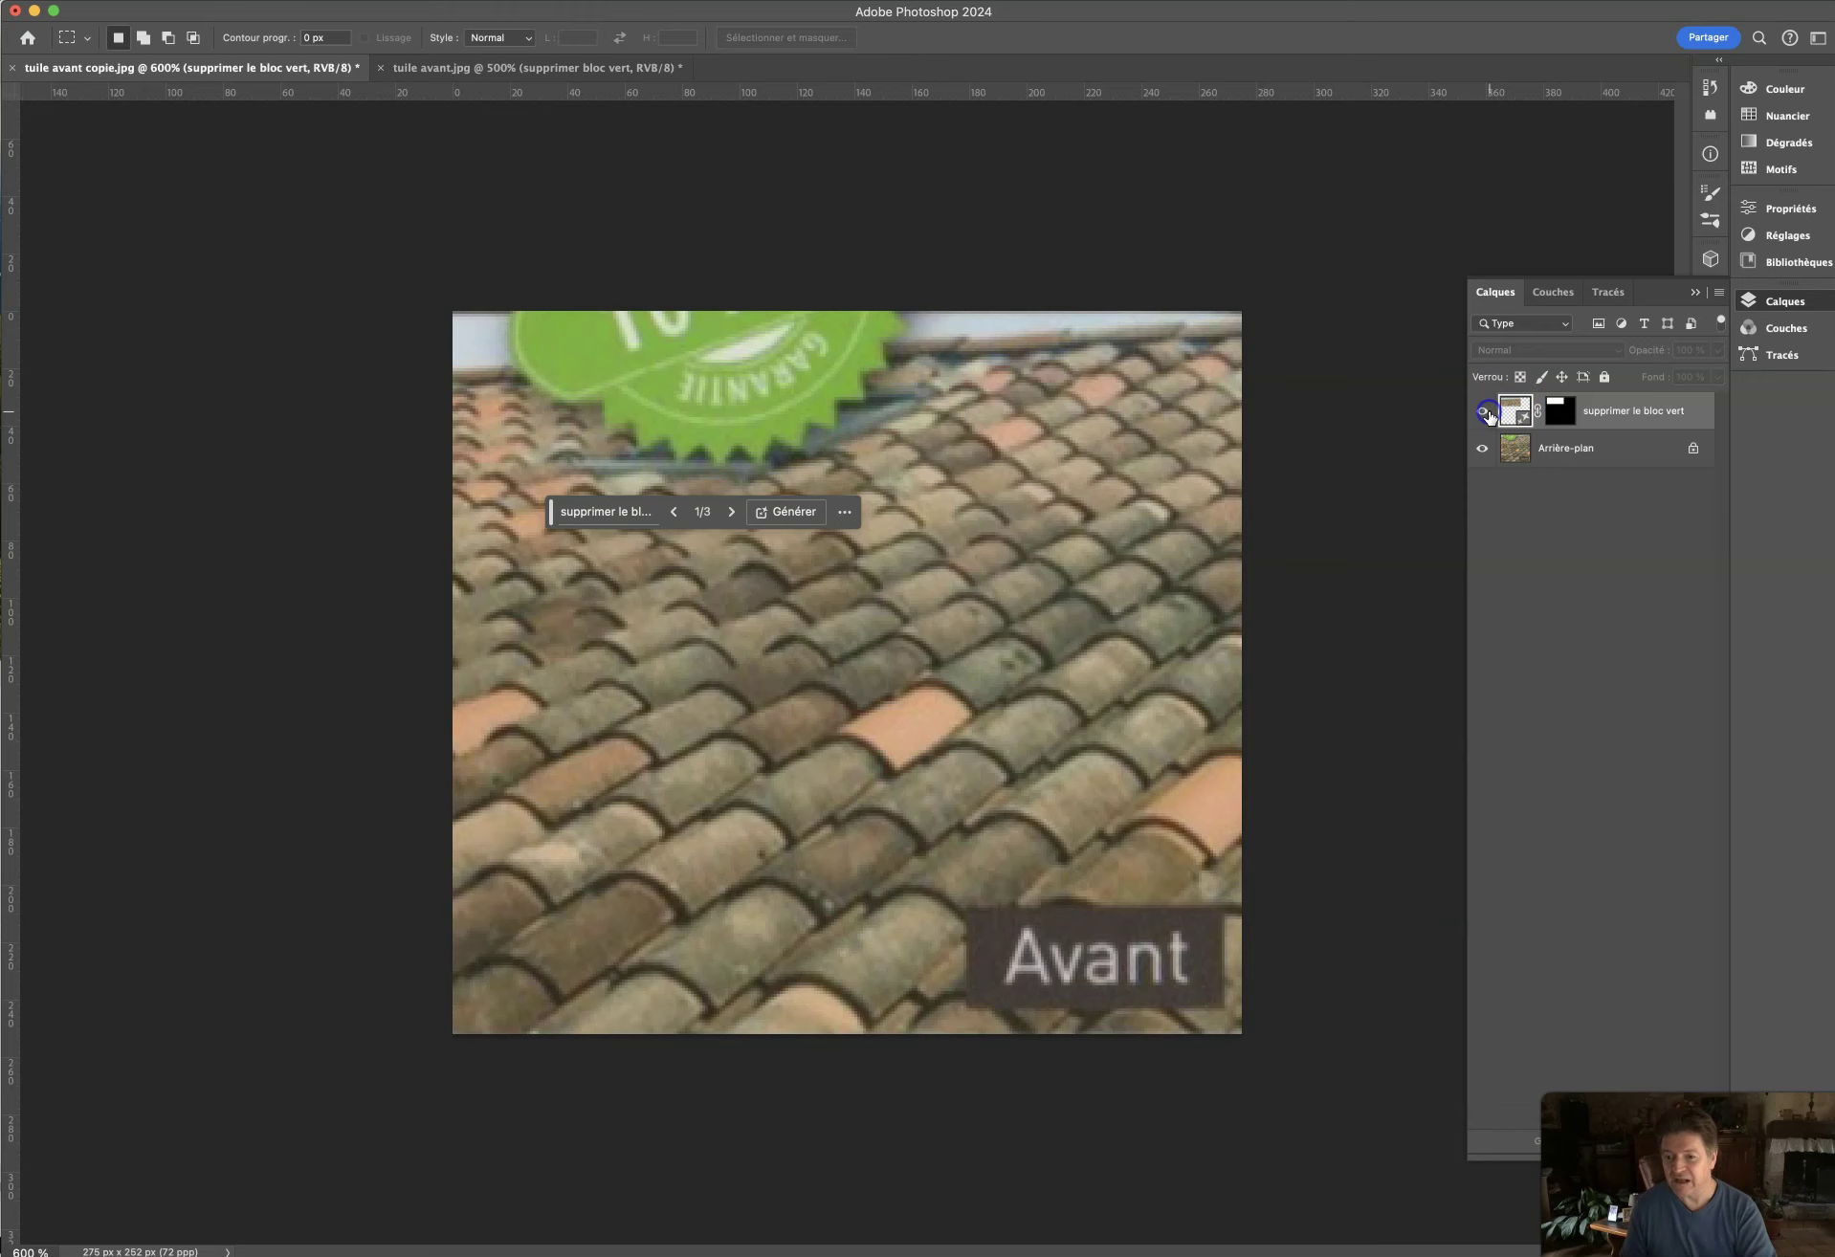
pyautogui.click(1484, 414)
pyautogui.click(1484, 413)
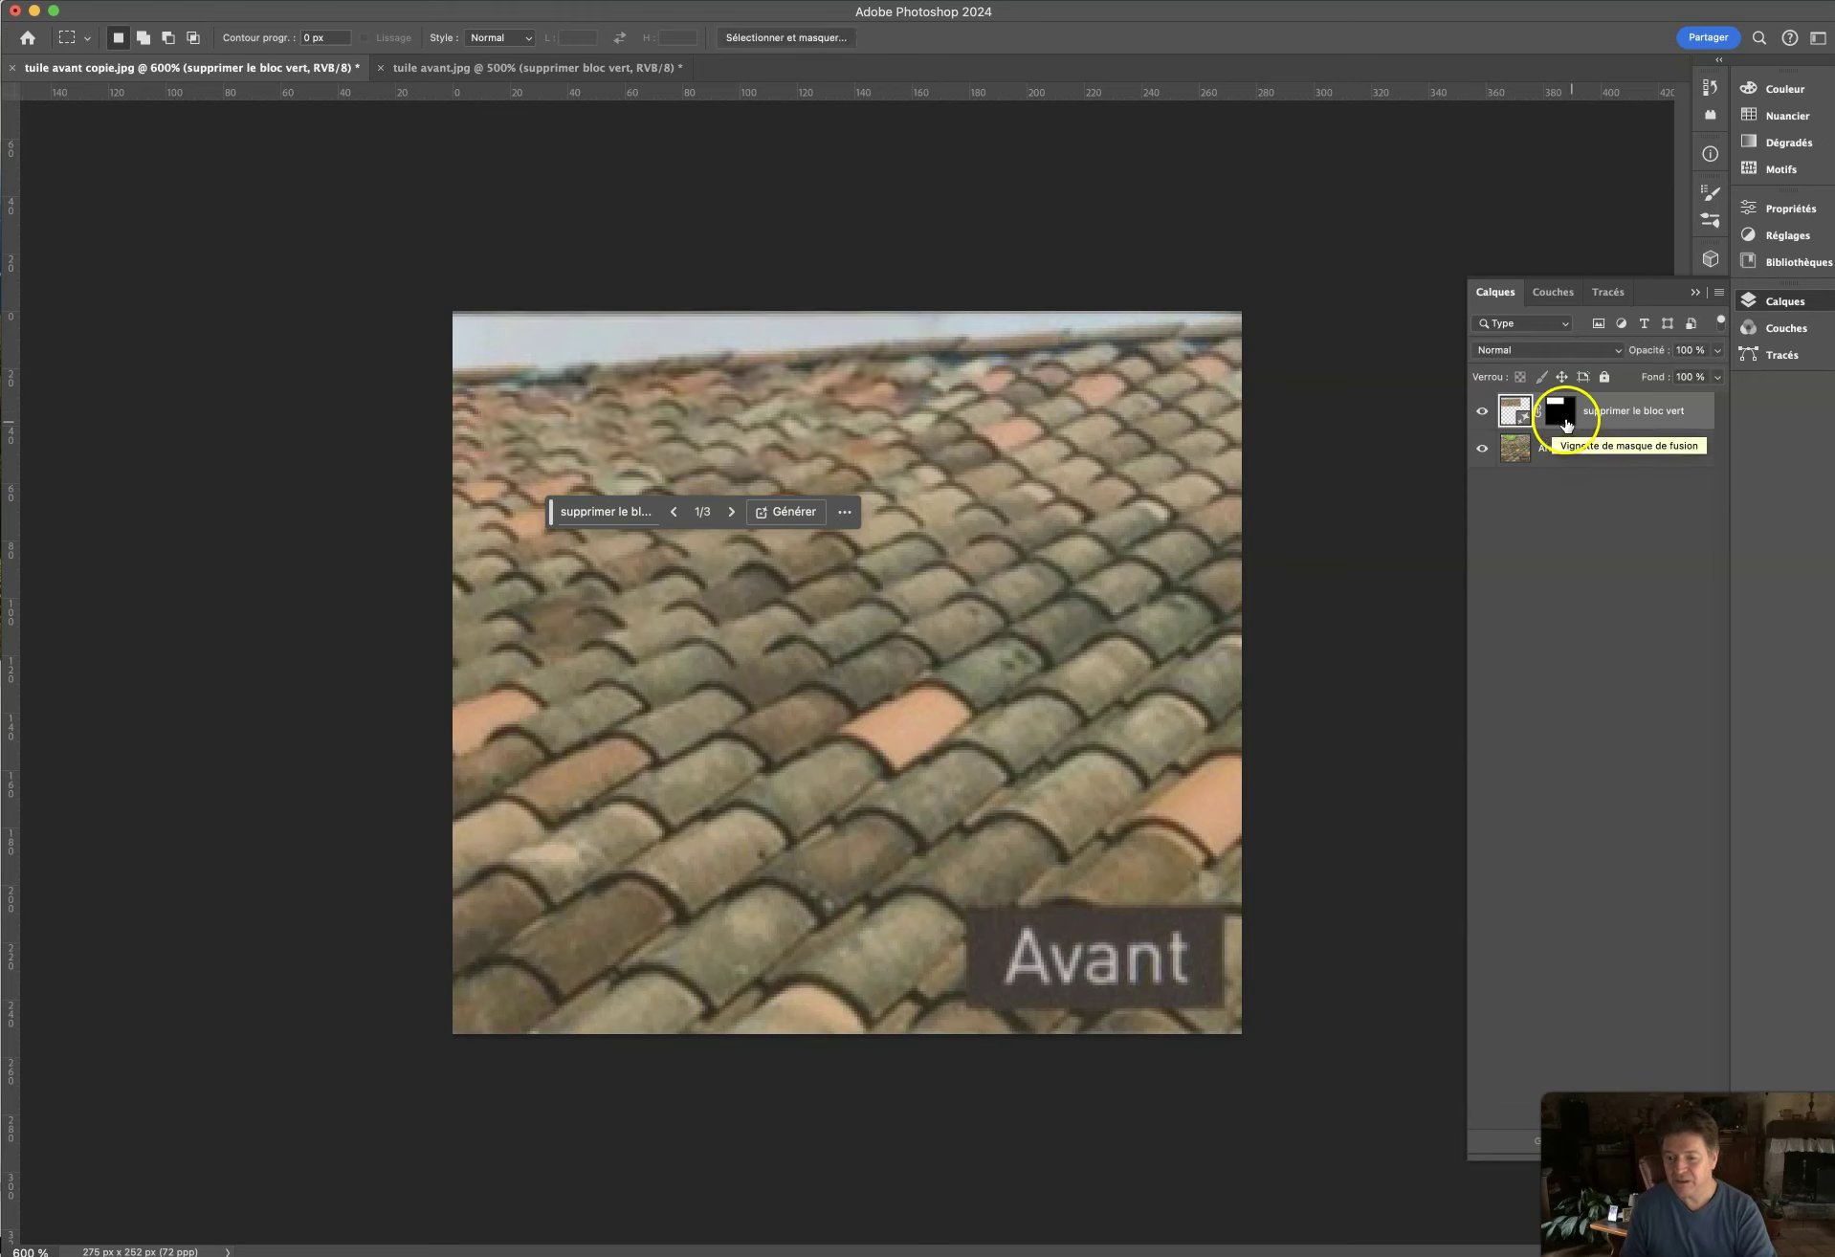
pyautogui.click(1768, 208)
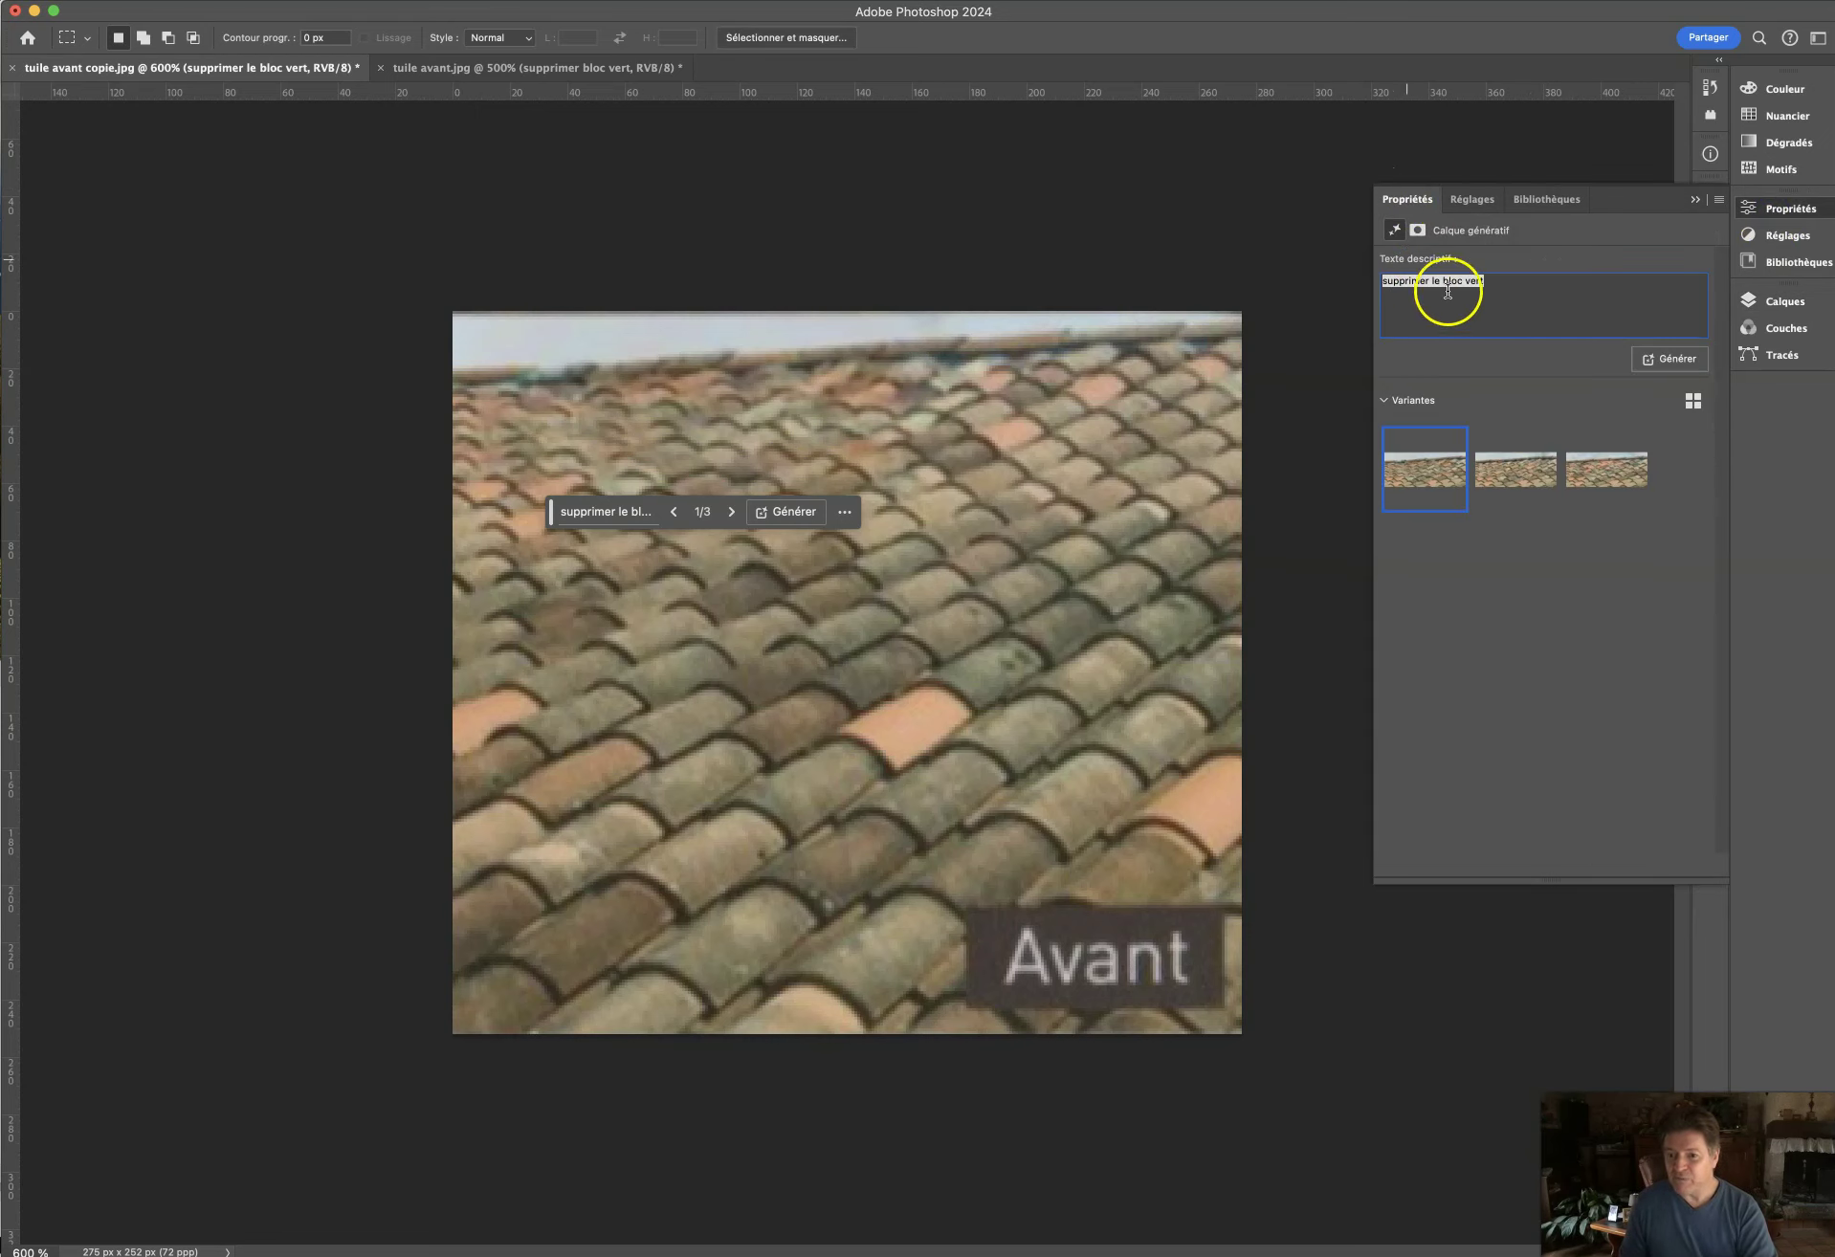
pyautogui.click(1488, 281)
pyautogui.moveTo(1469, 281); pyautogui.dragTo(1378, 281)
pyautogui.click(1466, 295)
pyautogui.moveTo(1502, 280); pyautogui.dragTo(1381, 282)
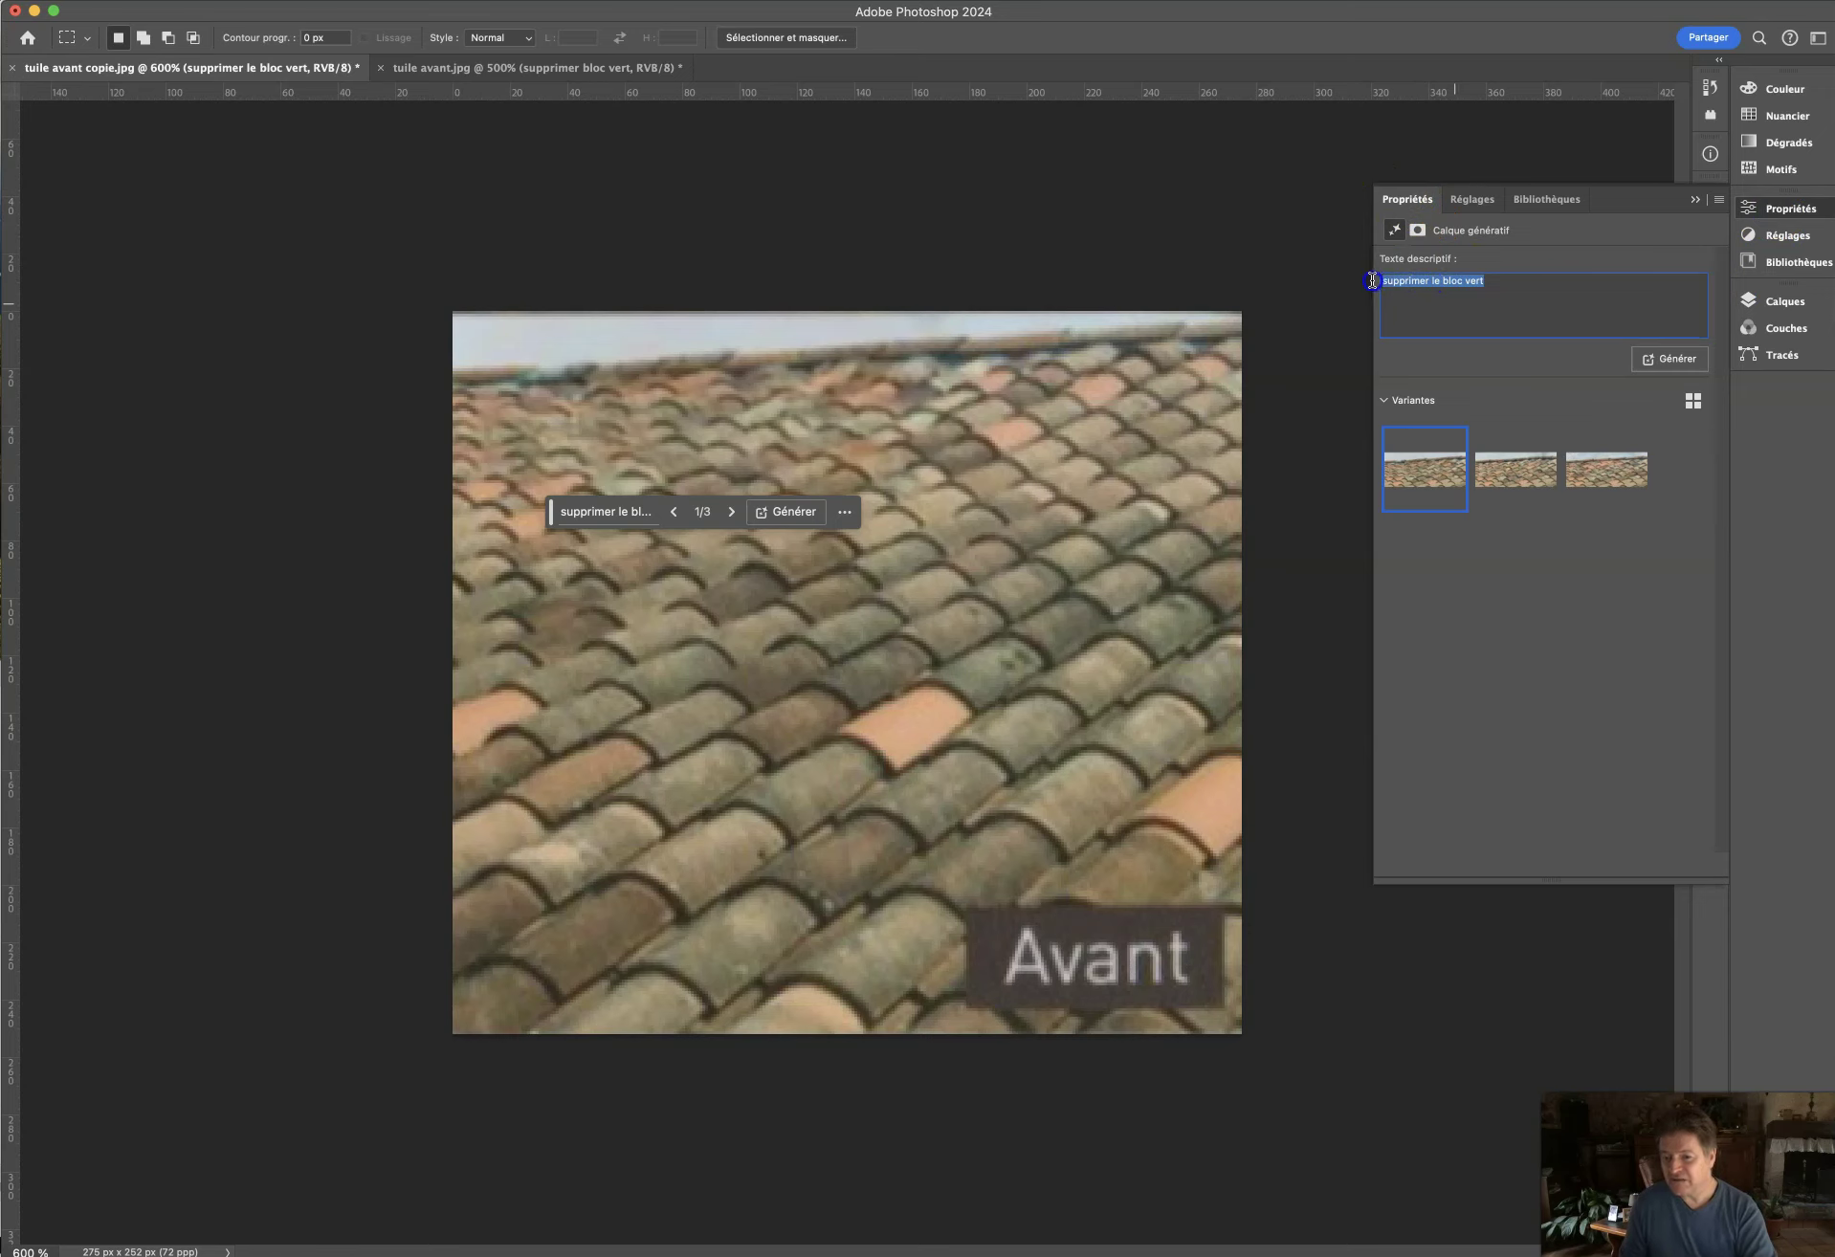
pyautogui.click(1766, 307)
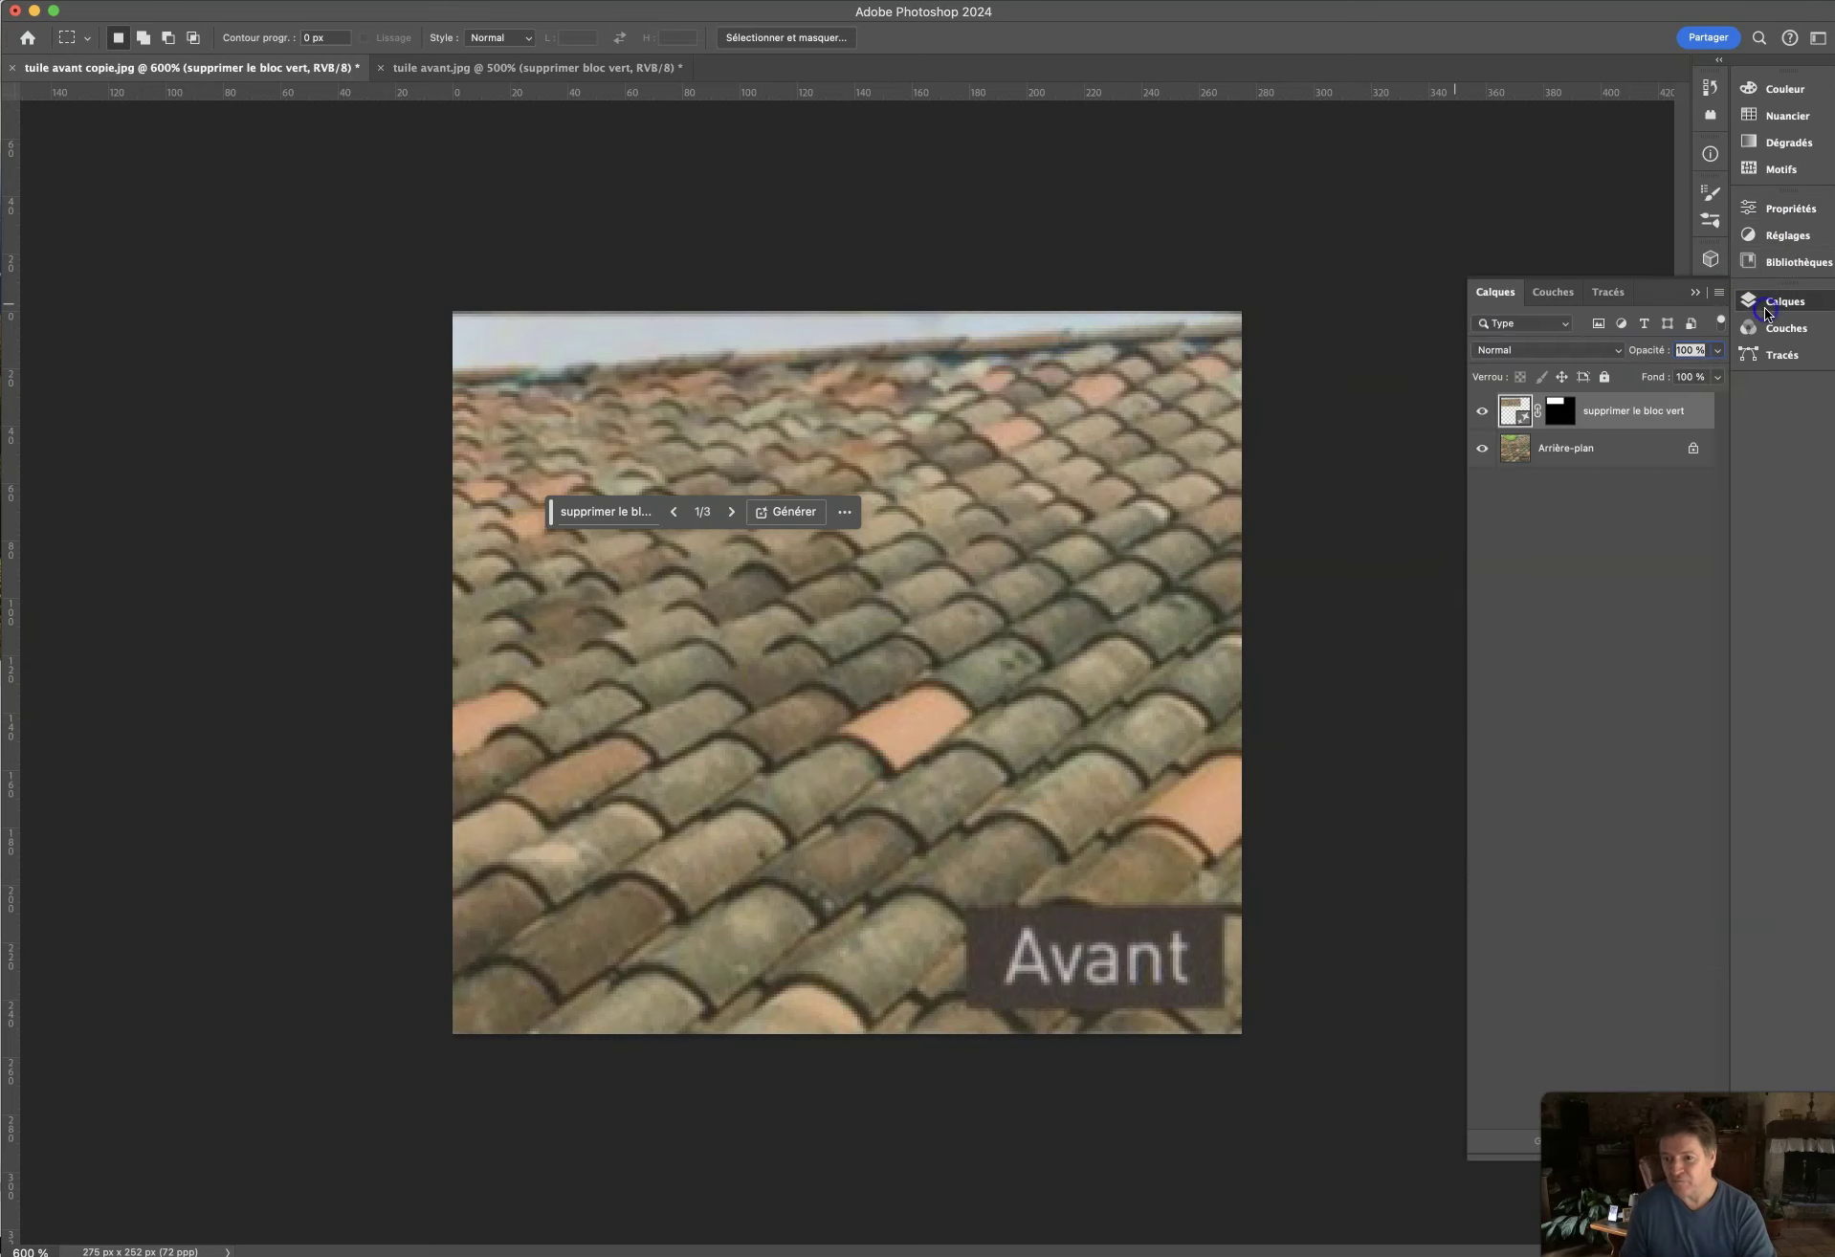
pyautogui.click(1620, 452)
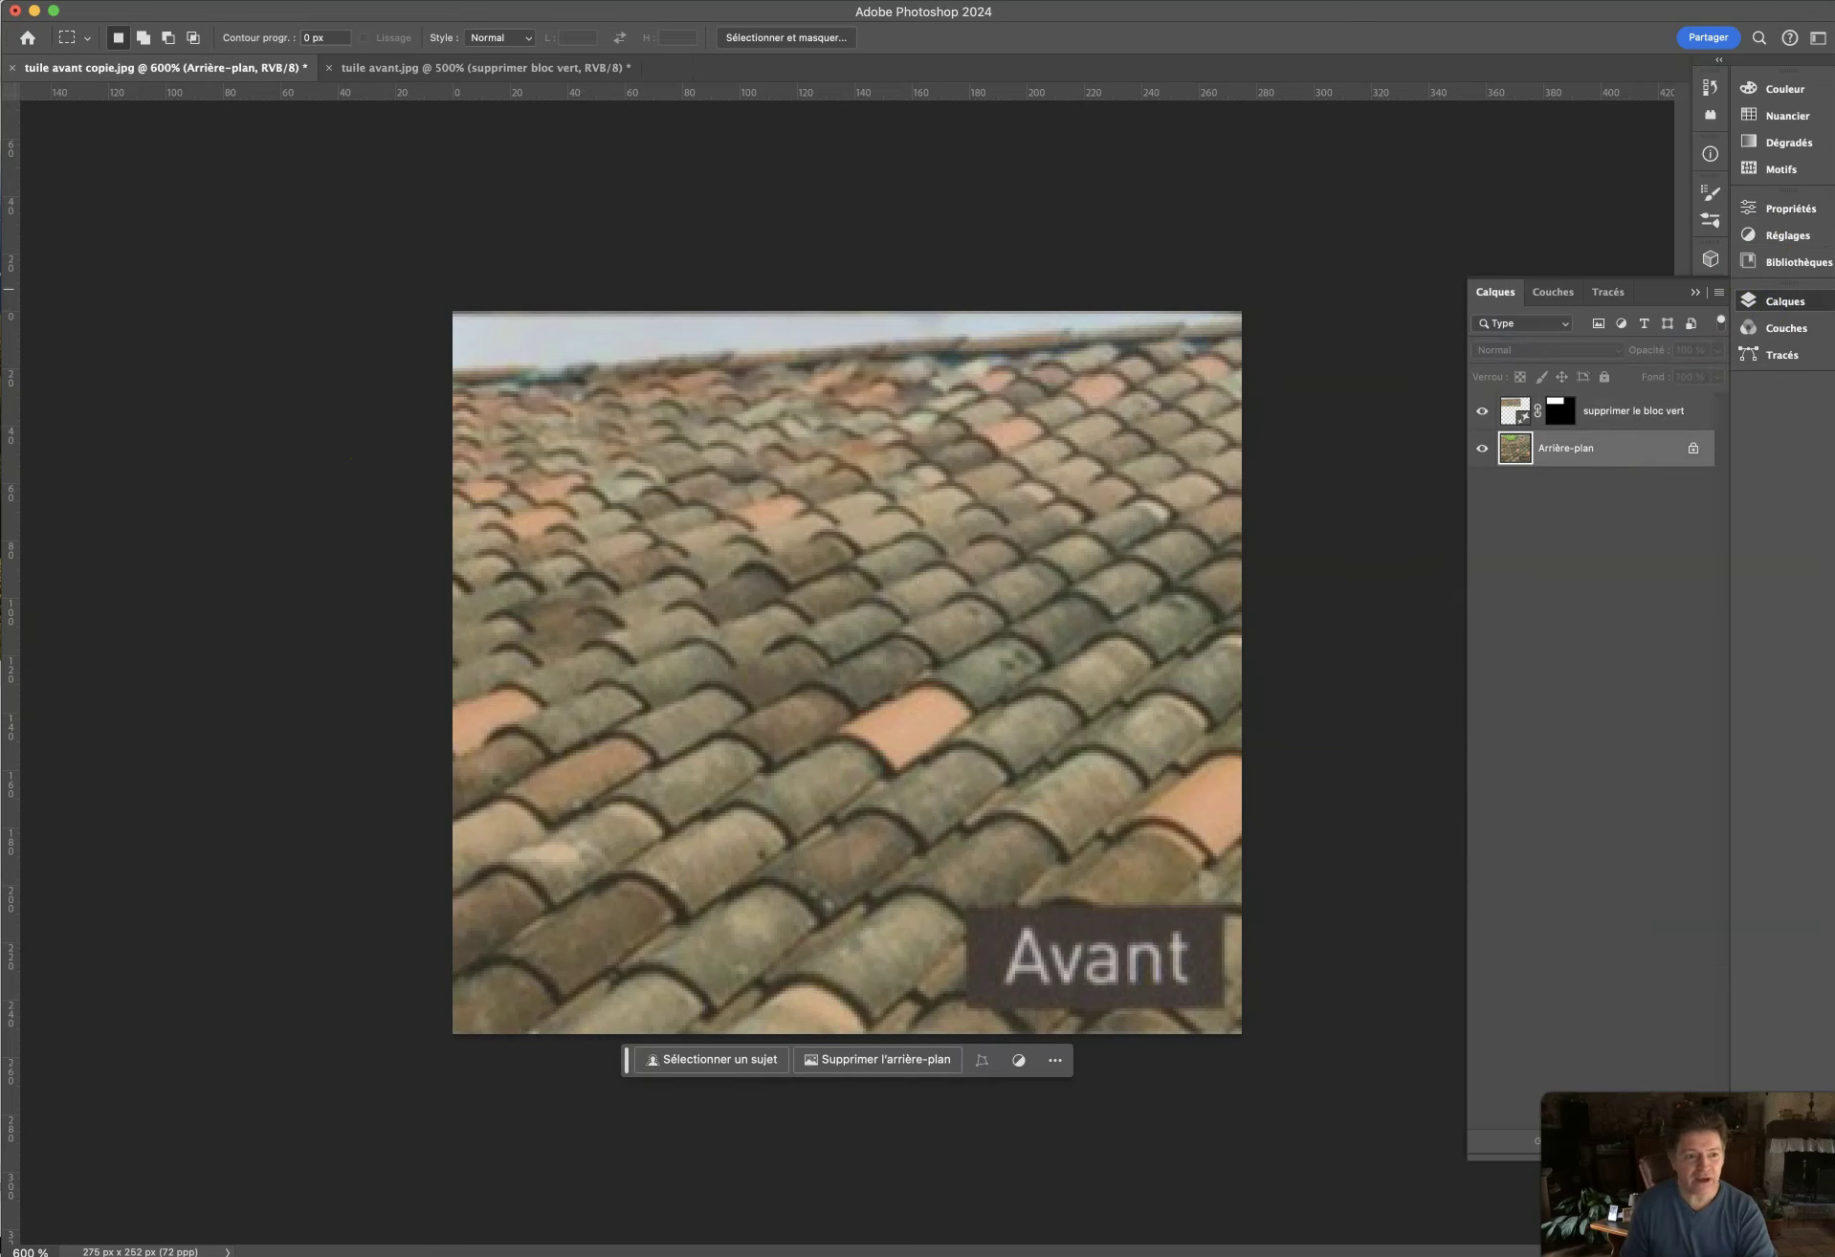
# Marquee the Avant label and generate a fill with the prompt 'supprimer bloc'.
pyautogui.moveTo(959, 900); pyautogui.dragTo(1227, 1011)
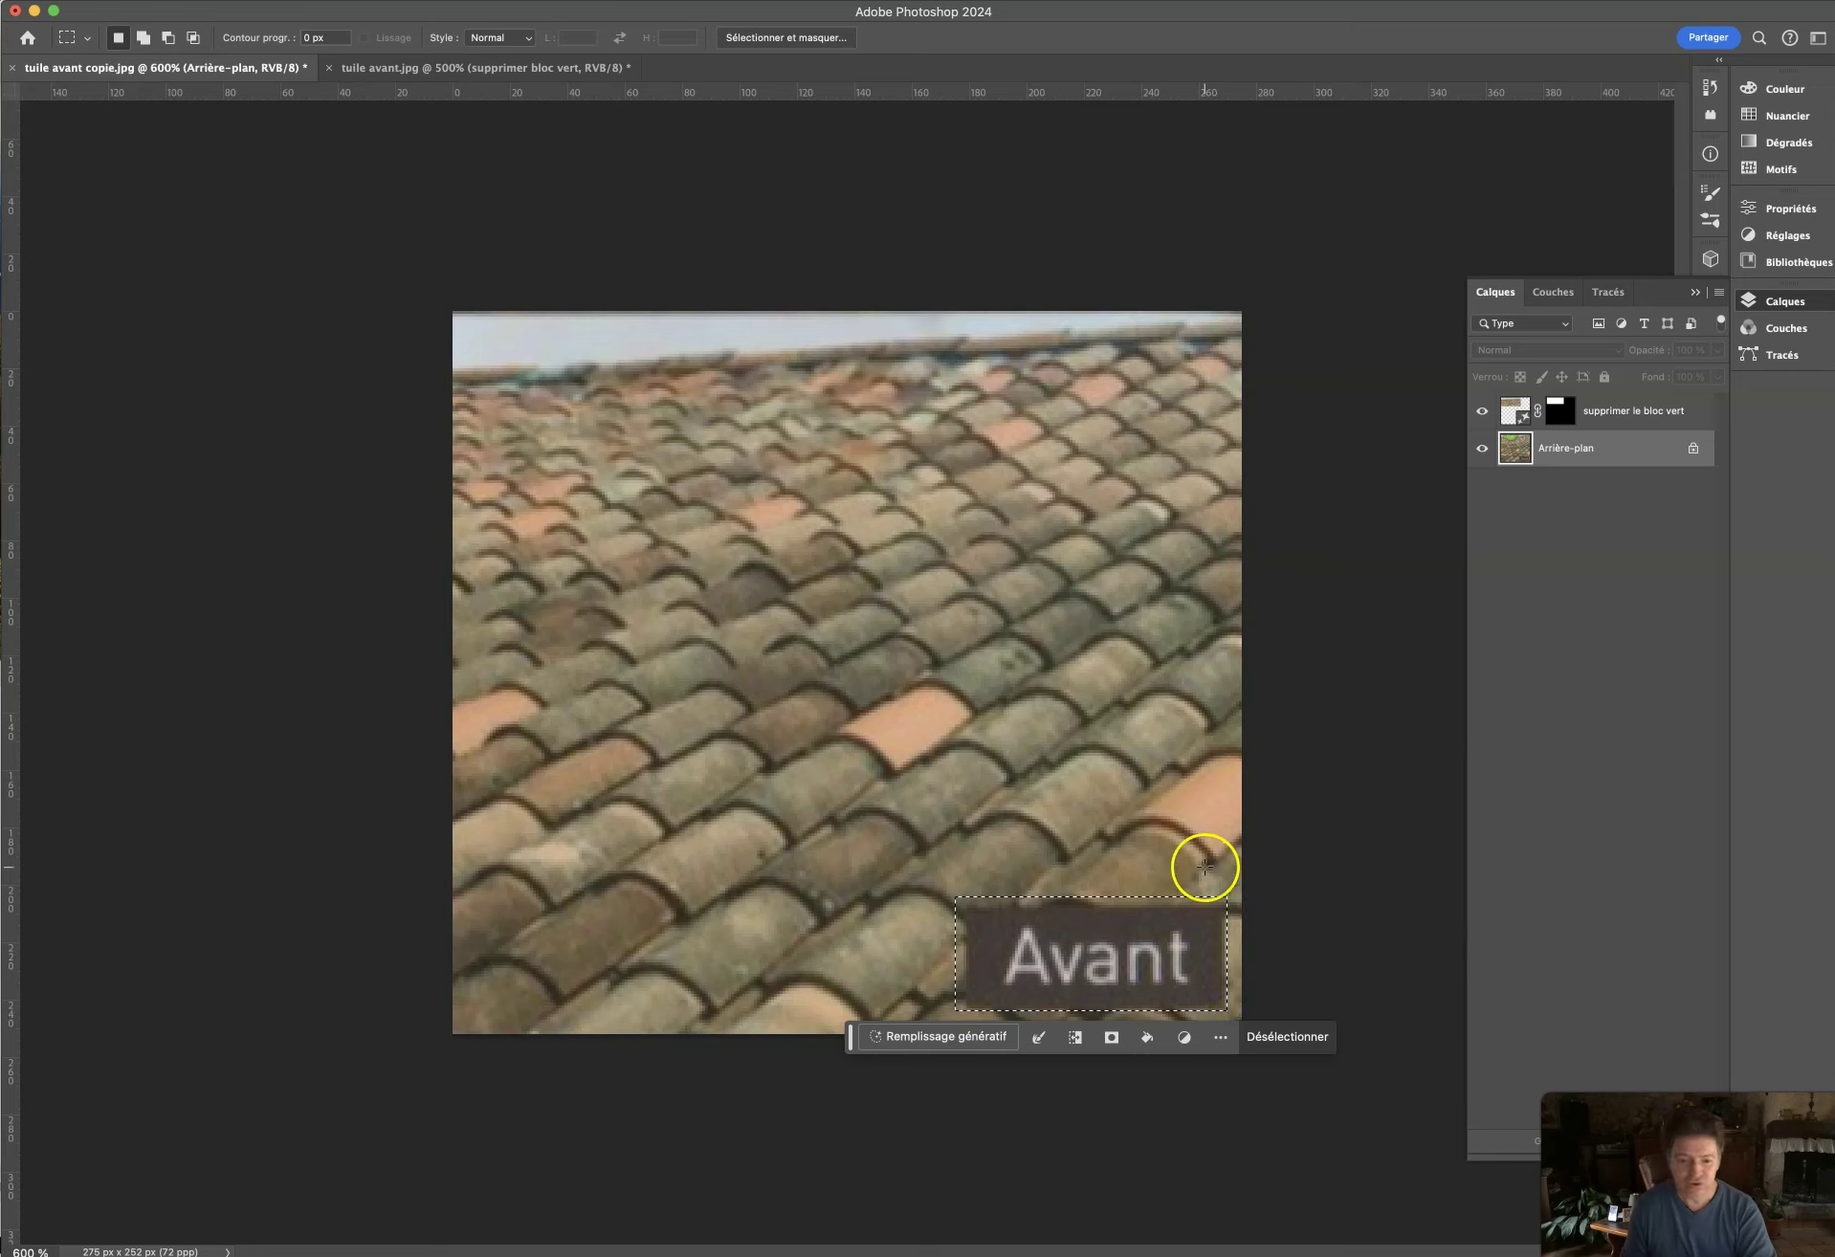
pyautogui.click(939, 1036)
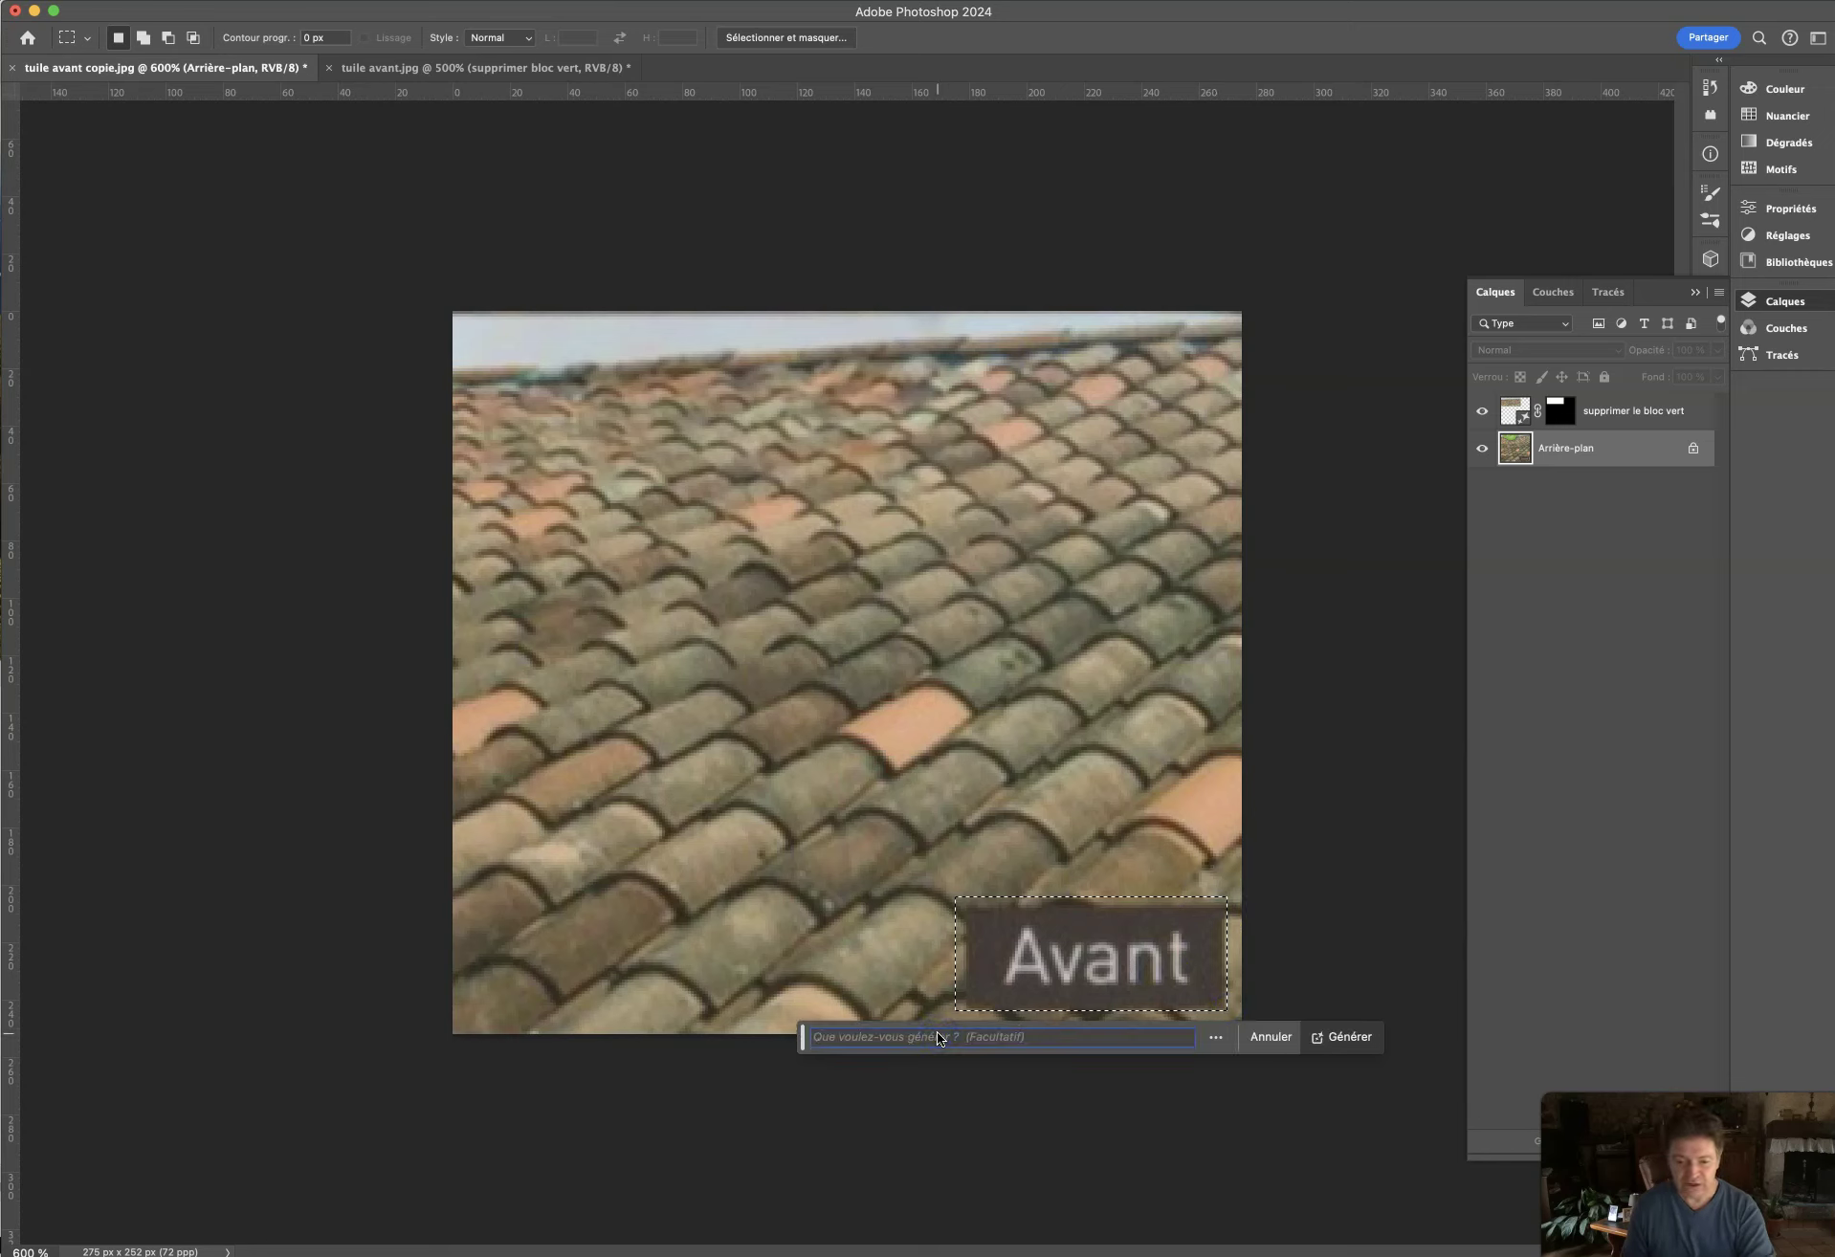
pyautogui.write('supprimer bloc')
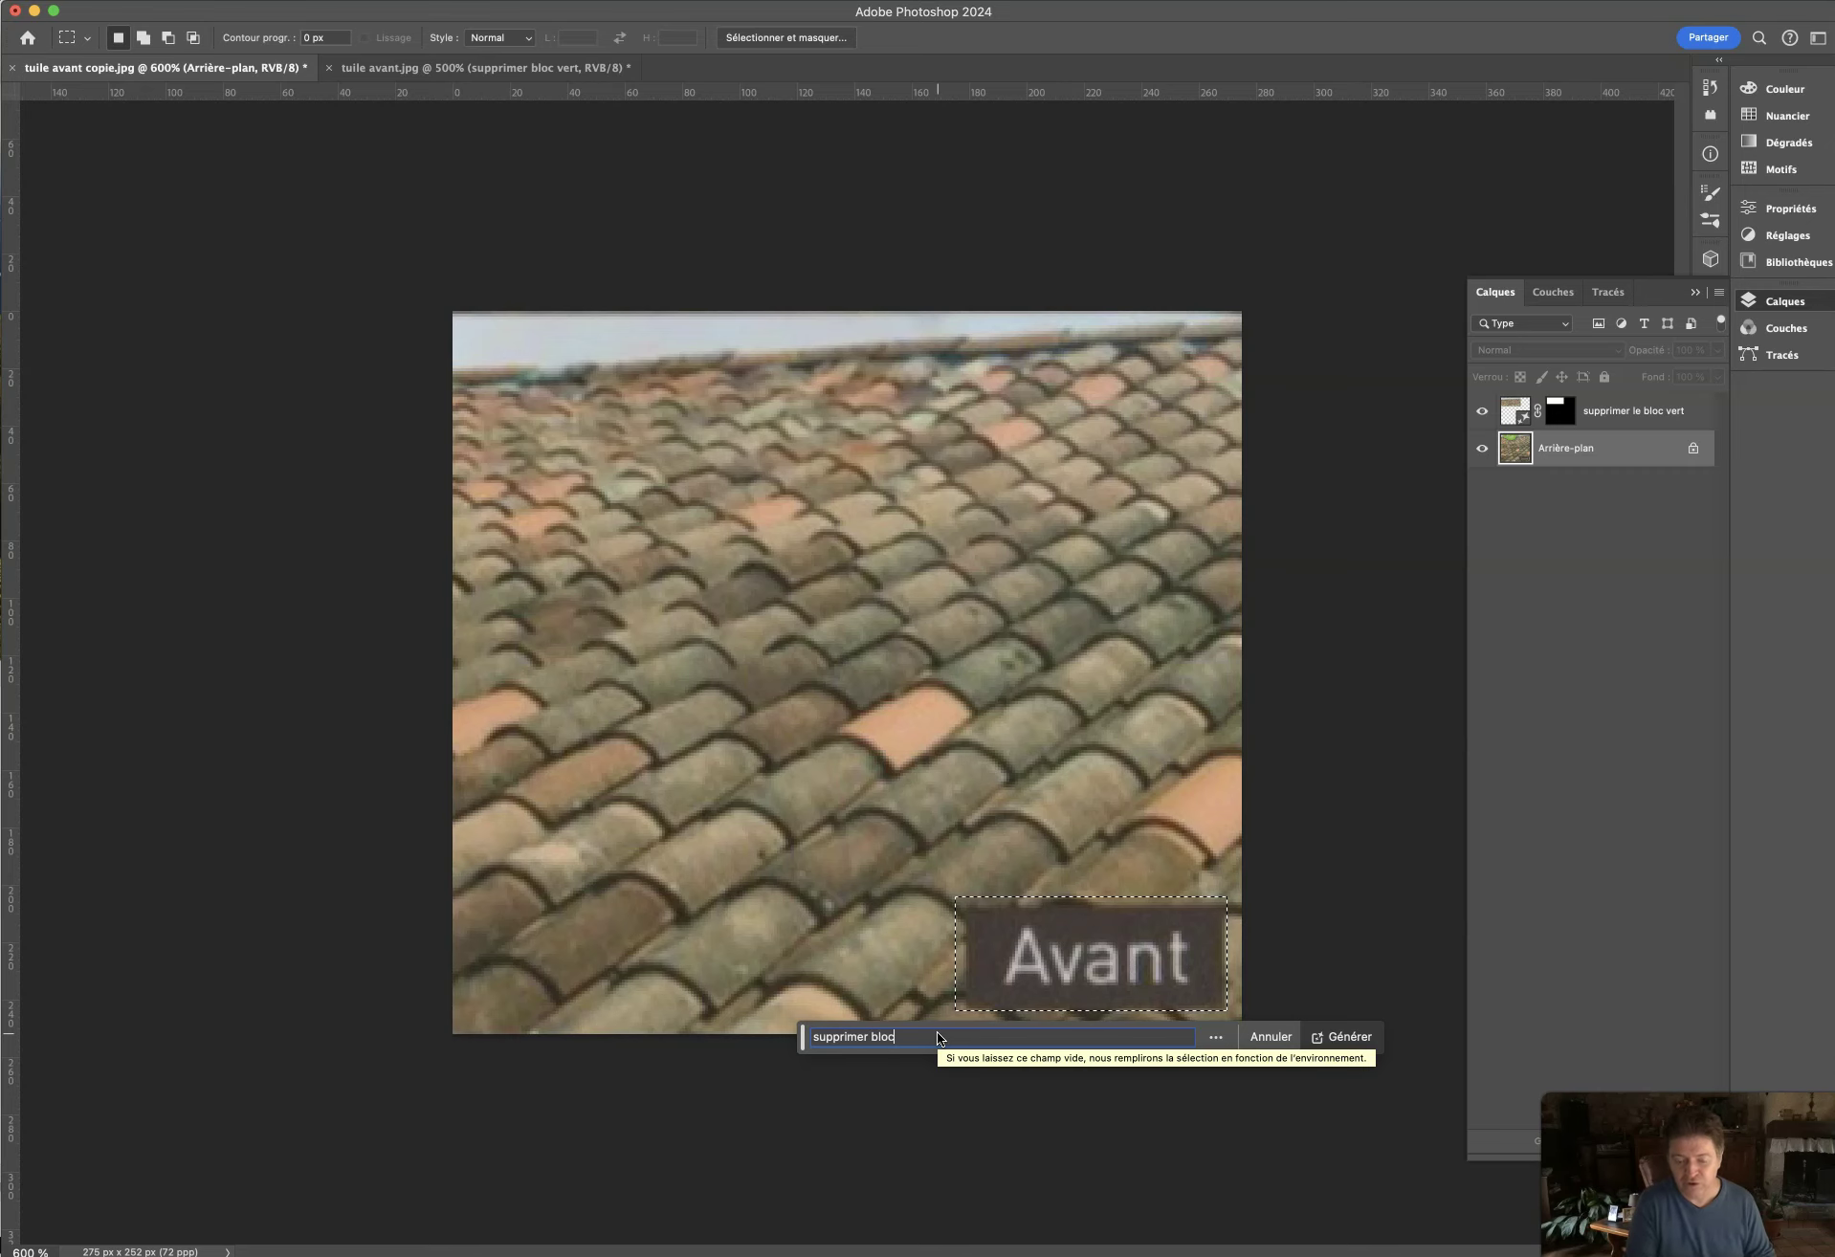
pyautogui.click(1349, 1036)
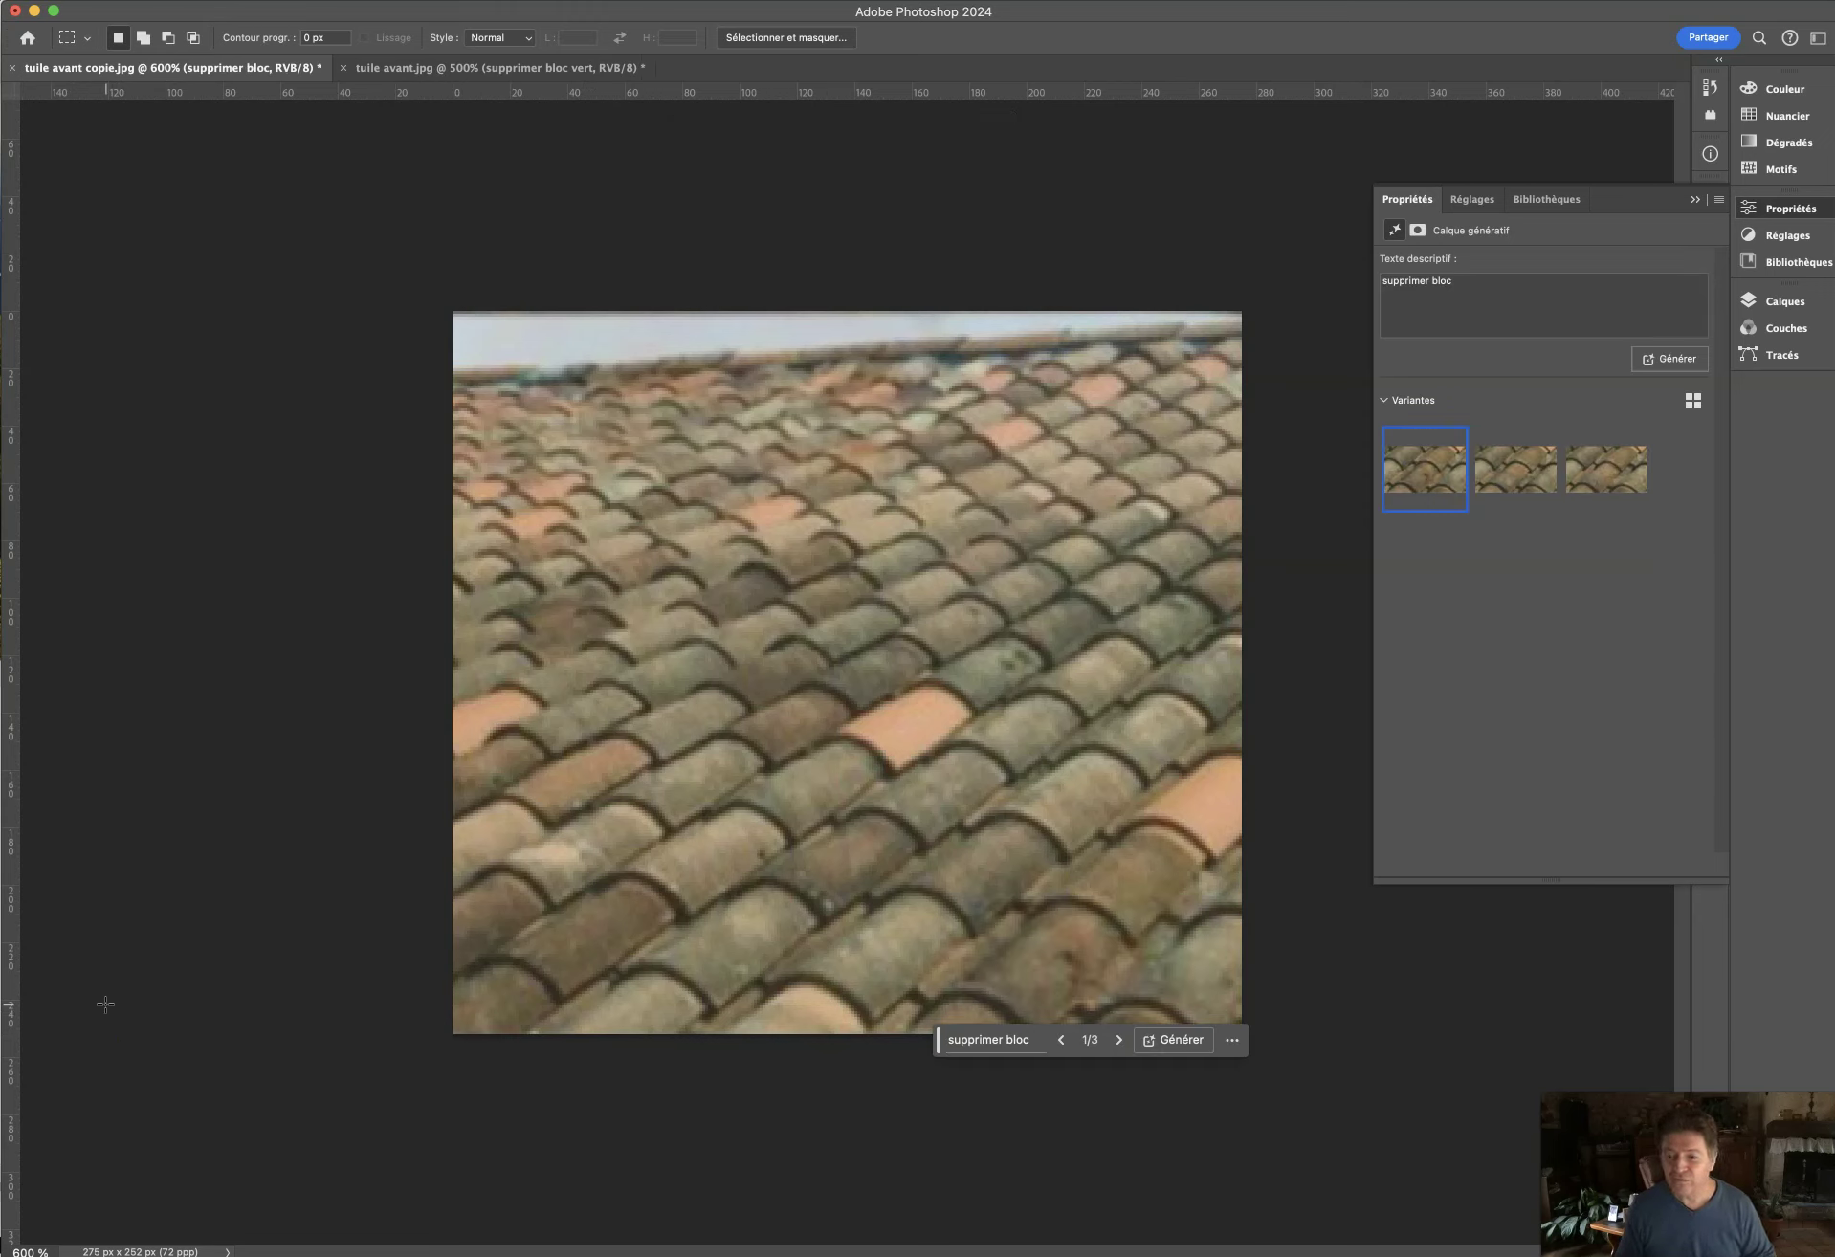
# Compare the three label-removal variants and keep the third one.
pyautogui.click(1517, 476)
pyautogui.click(1592, 475)
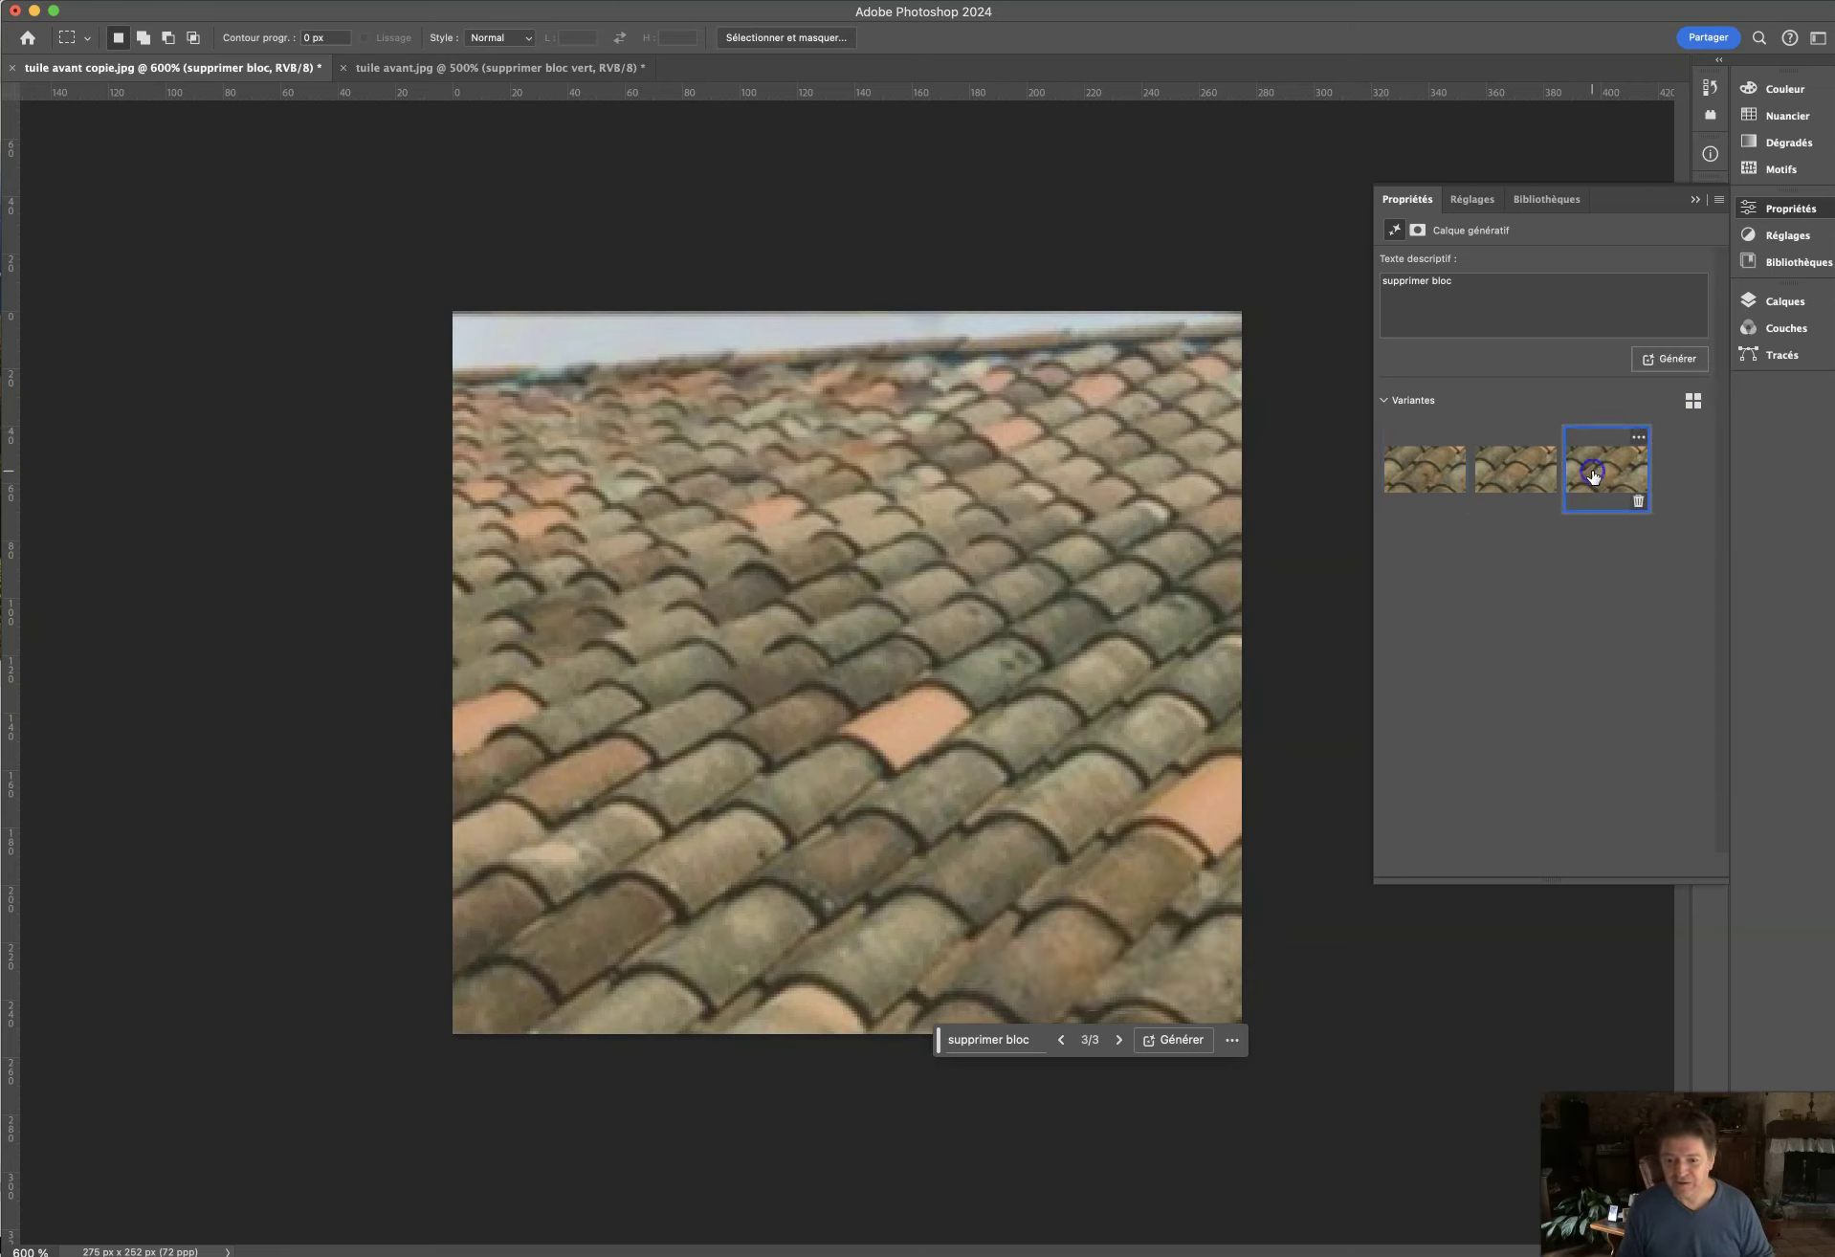
pyautogui.click(1535, 471)
pyautogui.click(1433, 478)
pyautogui.click(1500, 465)
pyautogui.click(1626, 466)
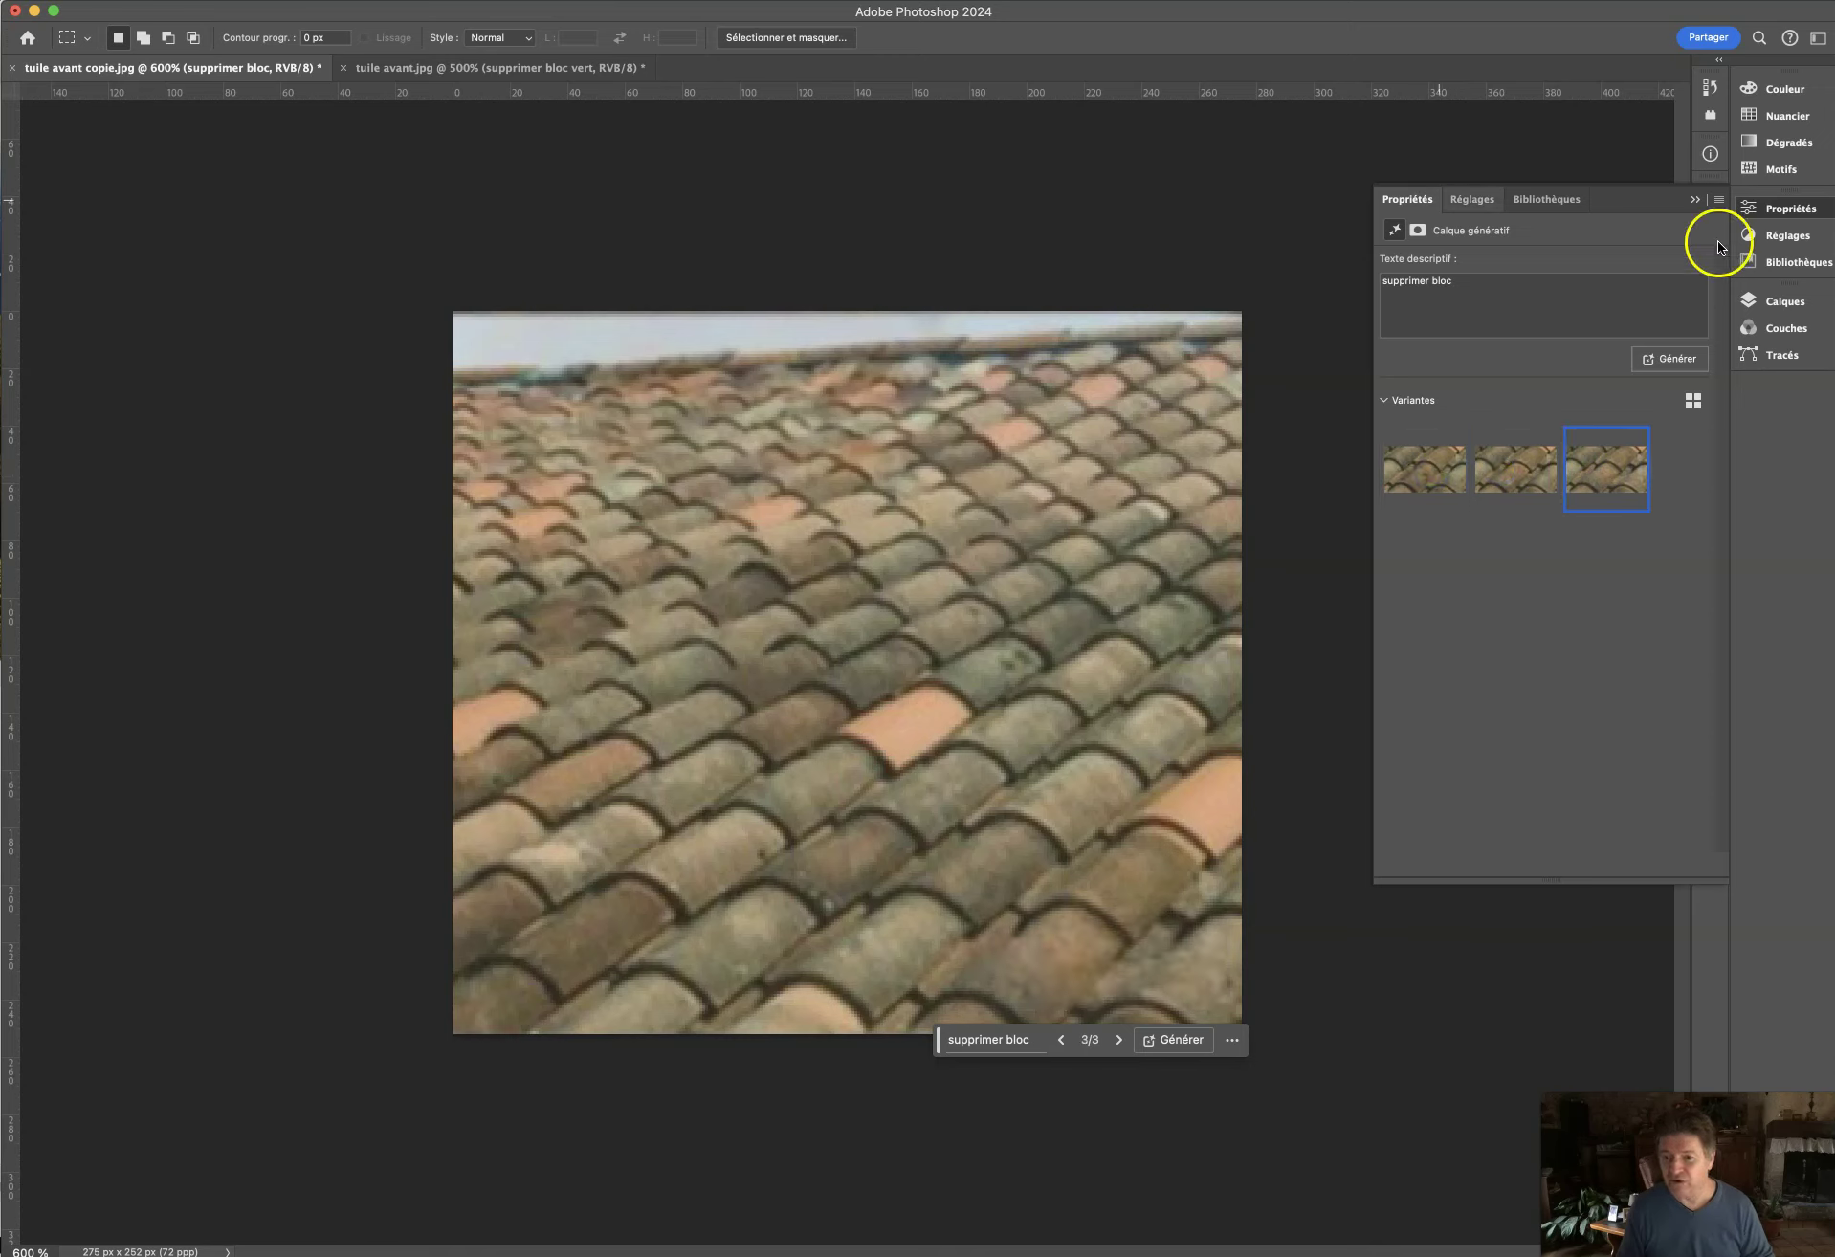
# Toggle the supprimer bloc layer's visibility to compare, then select the Arrière-plan layer.
pyautogui.click(1774, 301)
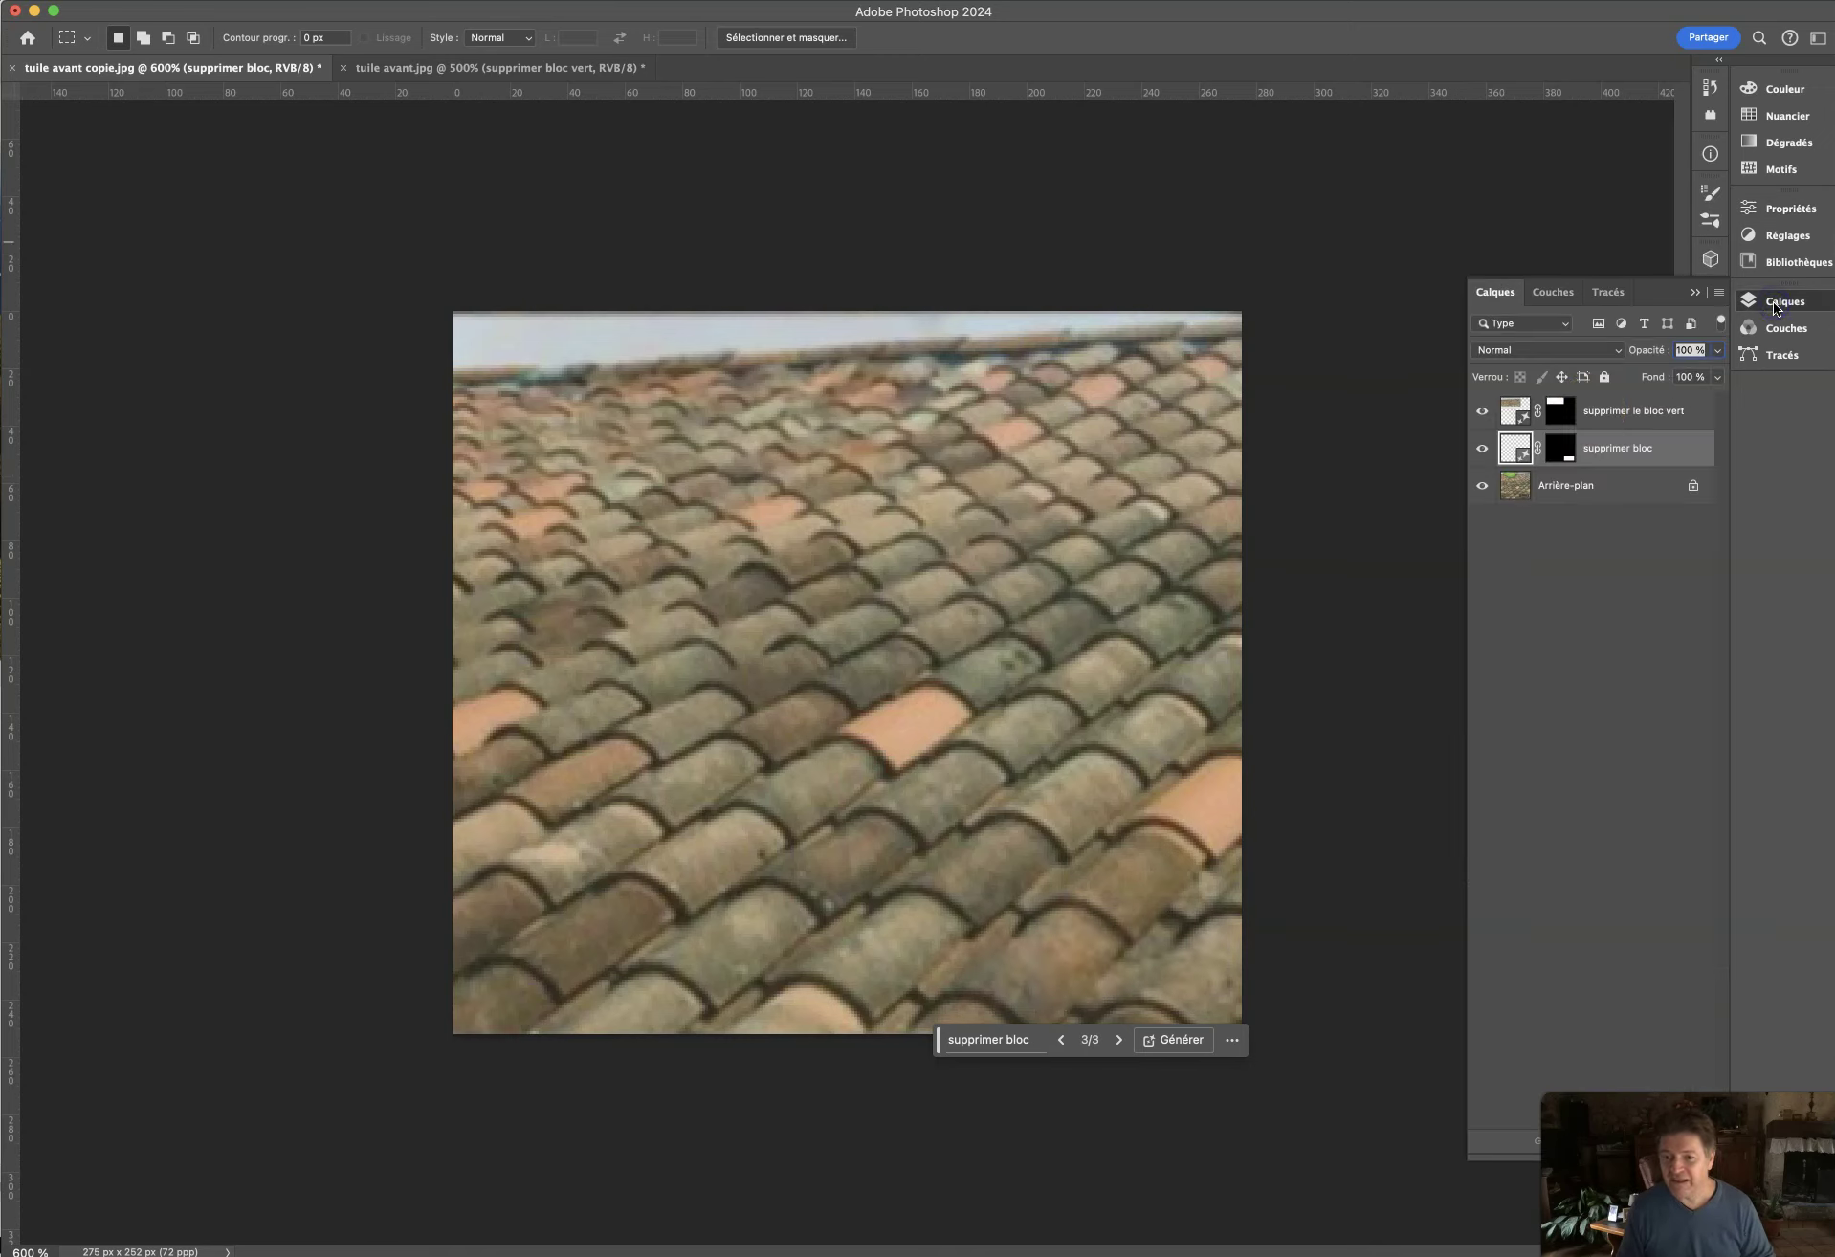
pyautogui.click(1483, 448)
pyautogui.click(1482, 448)
pyautogui.click(1482, 447)
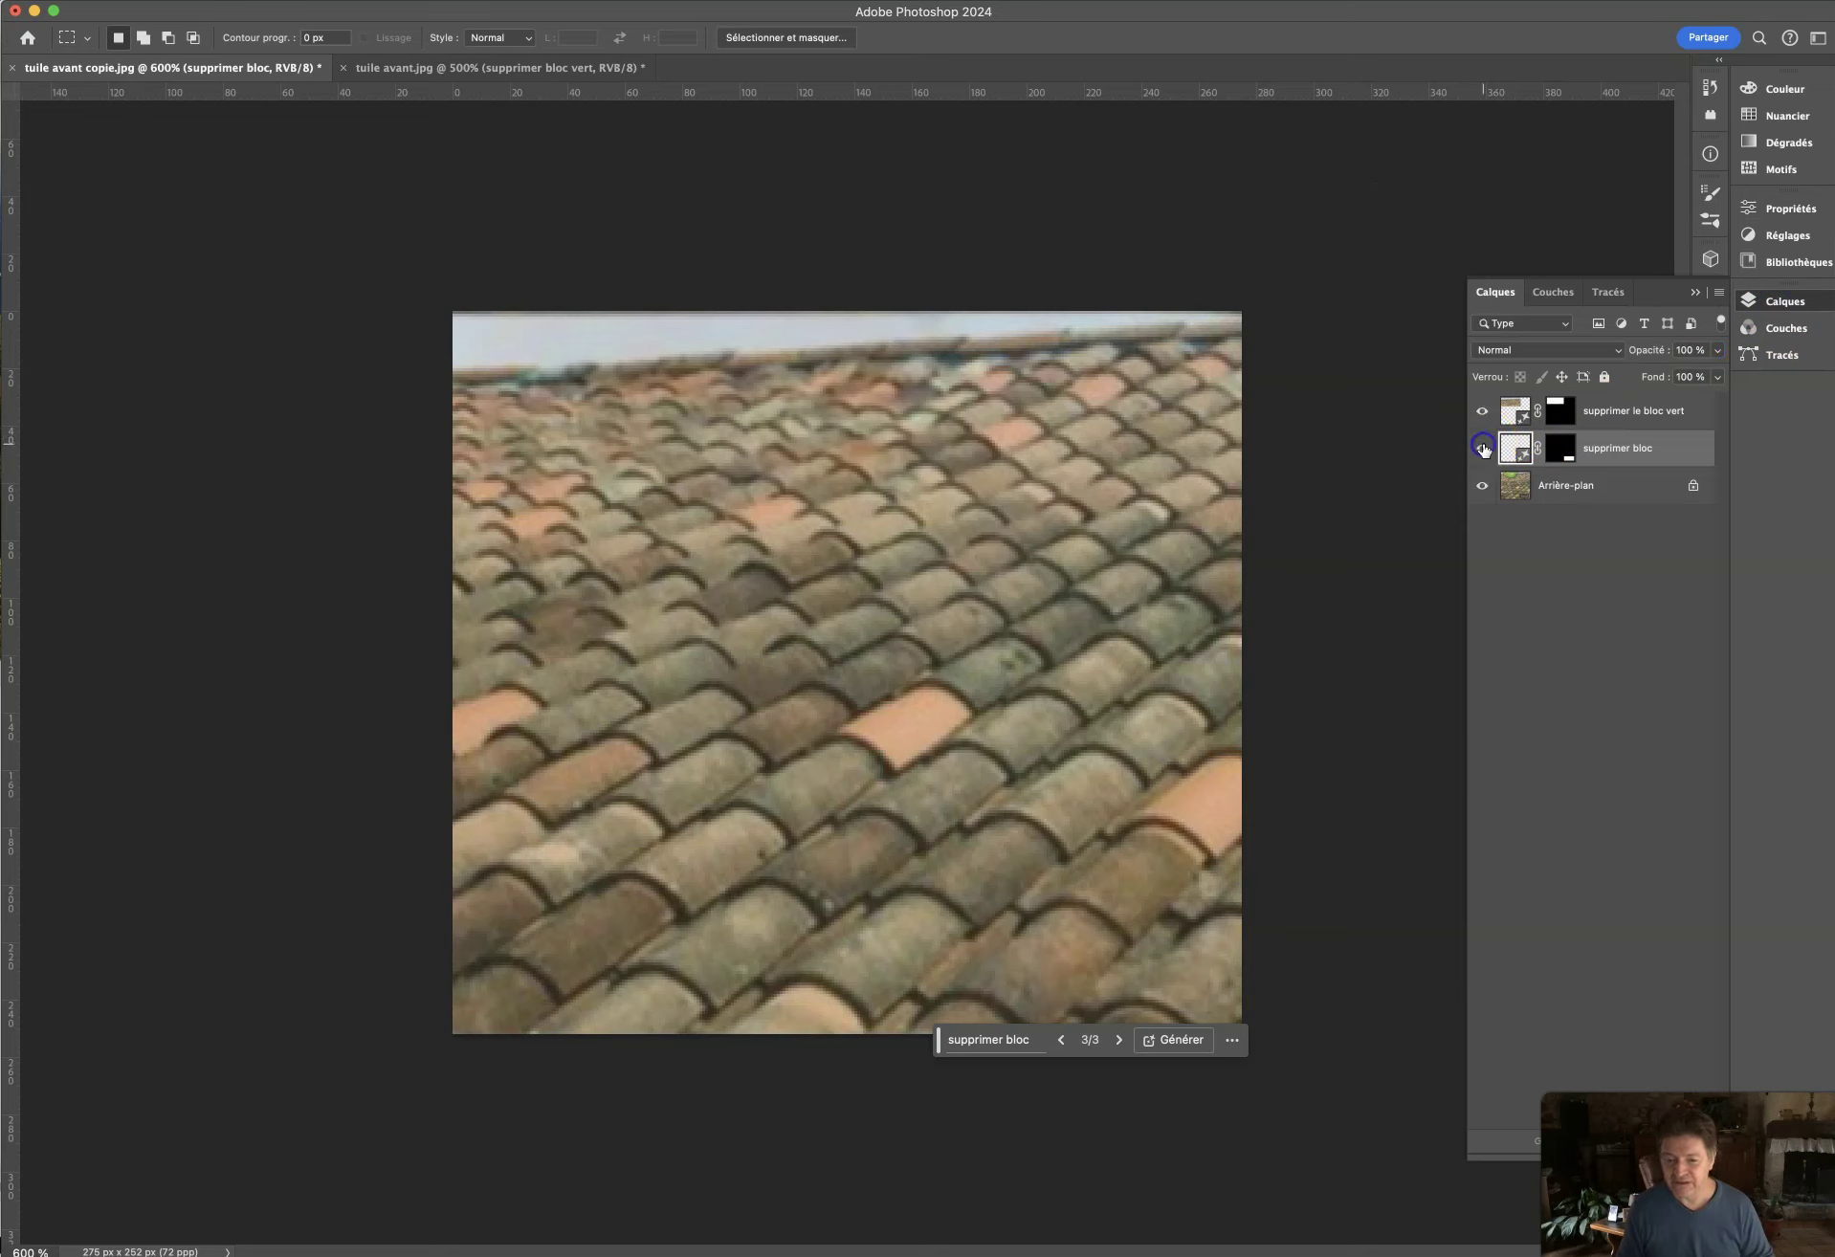
pyautogui.click(1483, 448)
pyautogui.click(1567, 486)
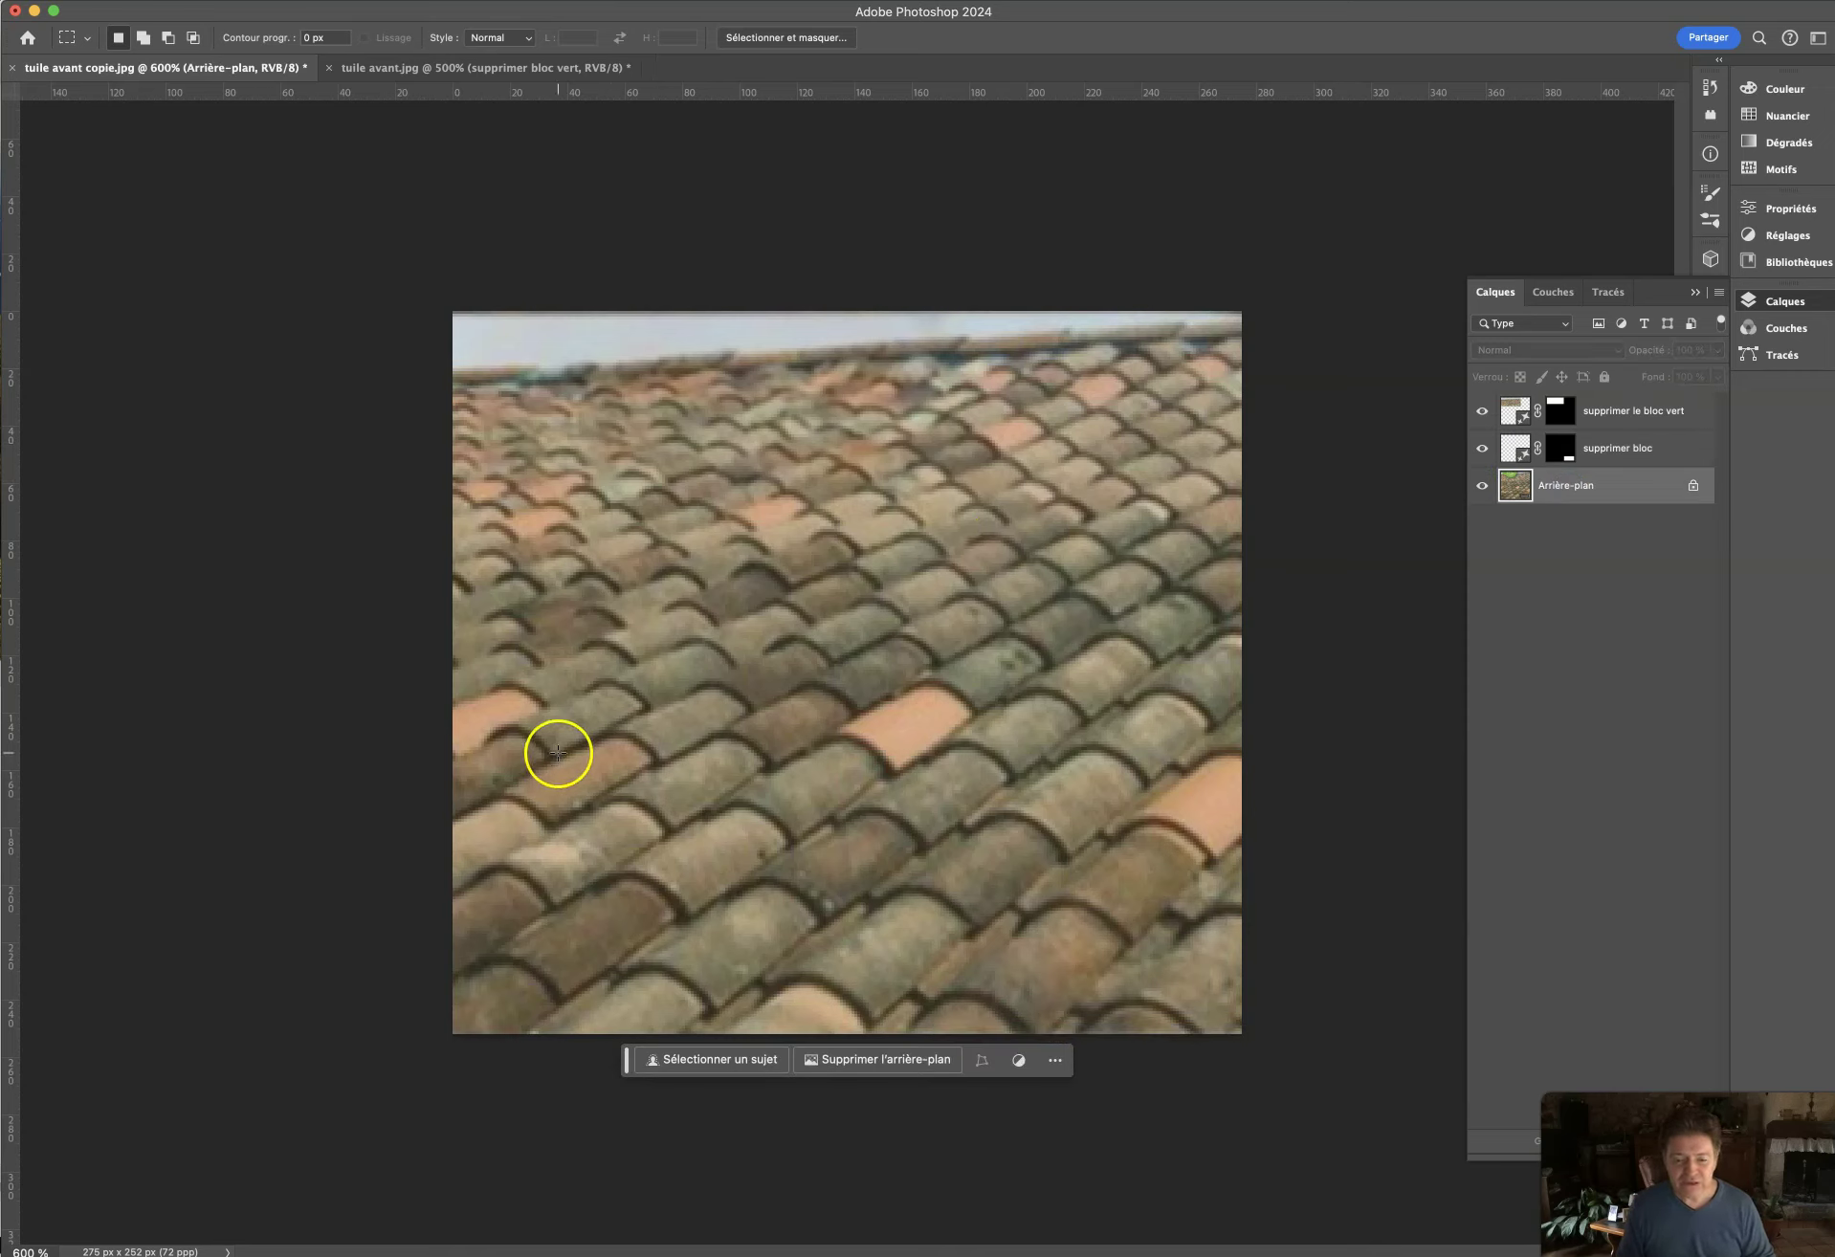
# Marquee a block of lower-left tiles and begin a black-and-white cat Generative Fill prompt.
pyautogui.moveTo(537, 739); pyautogui.dragTo(881, 967)
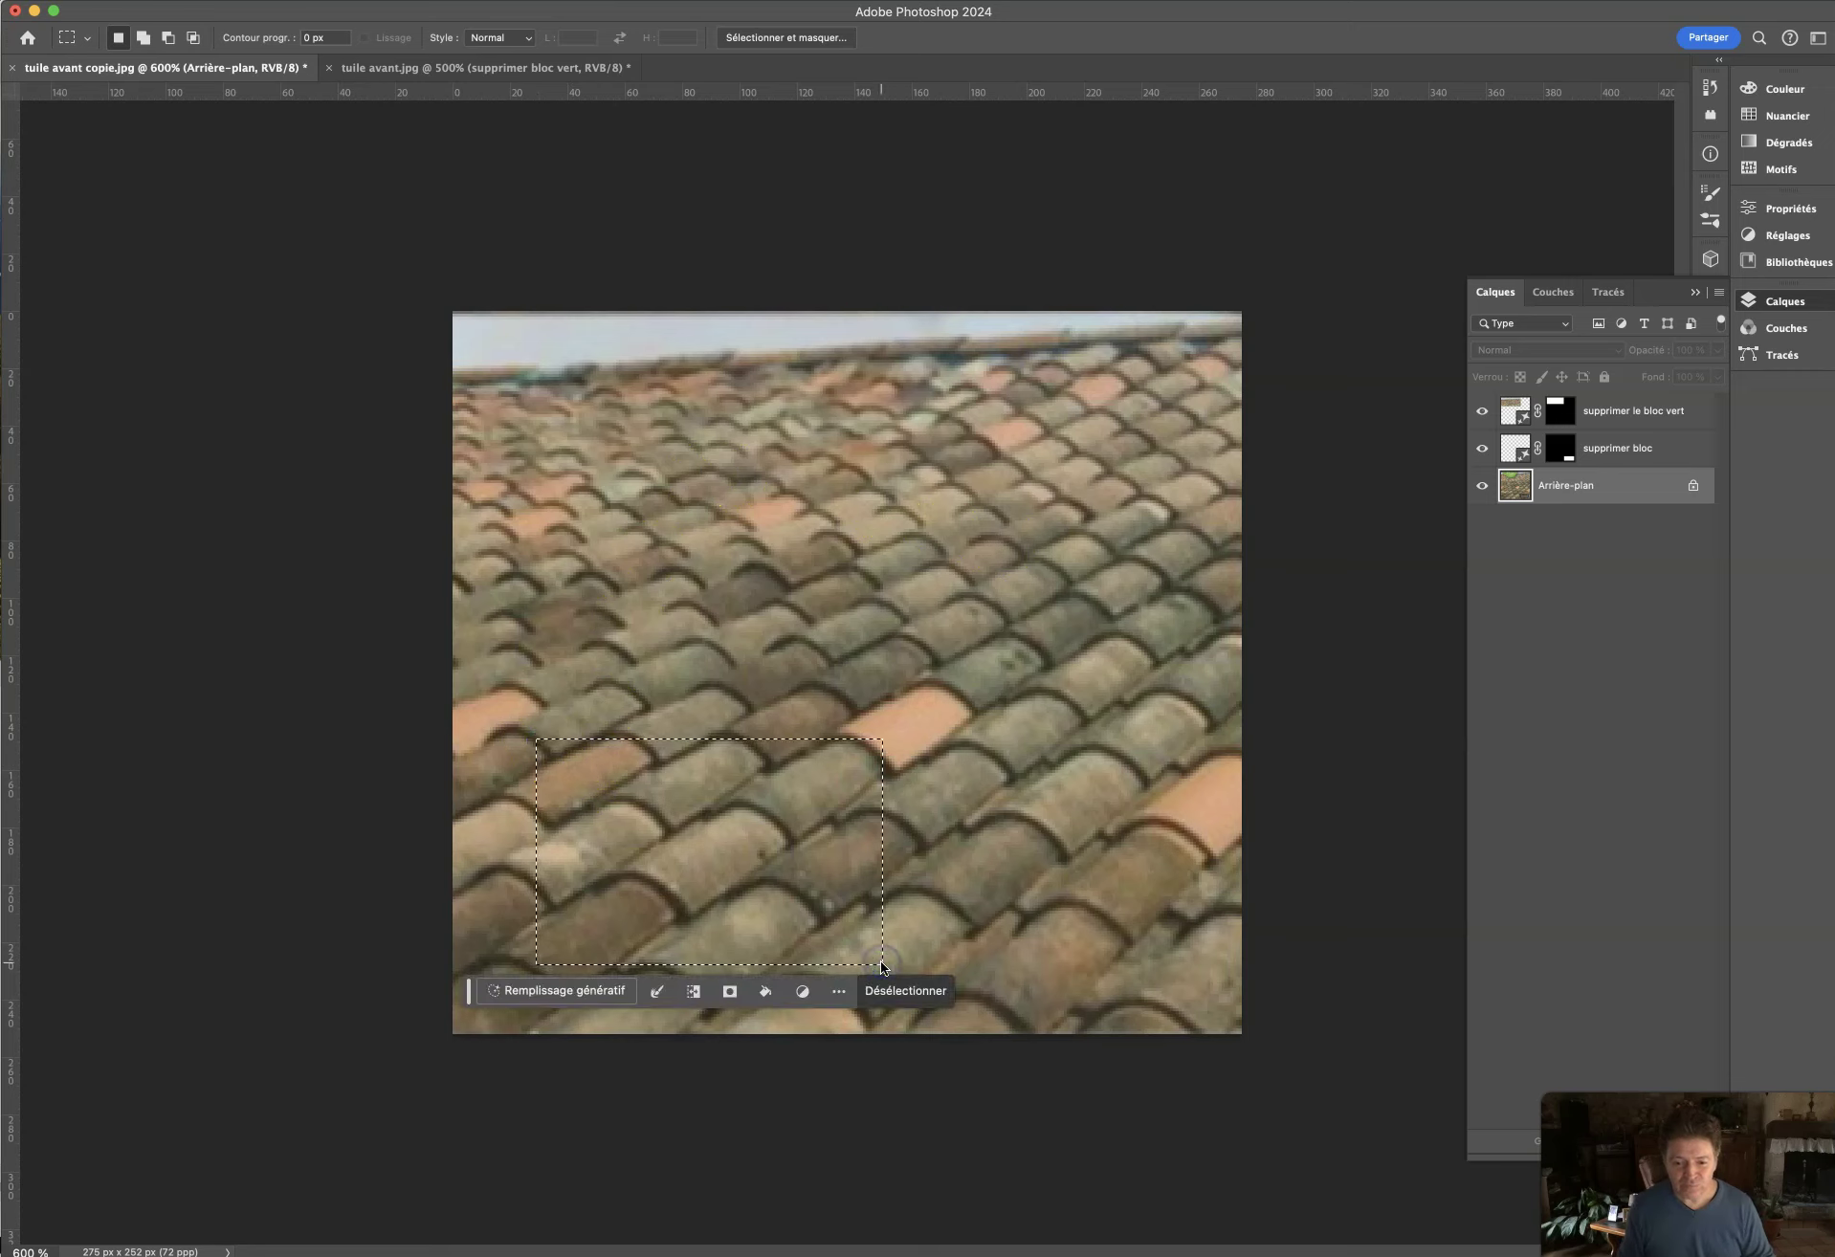
pyautogui.click(549, 991)
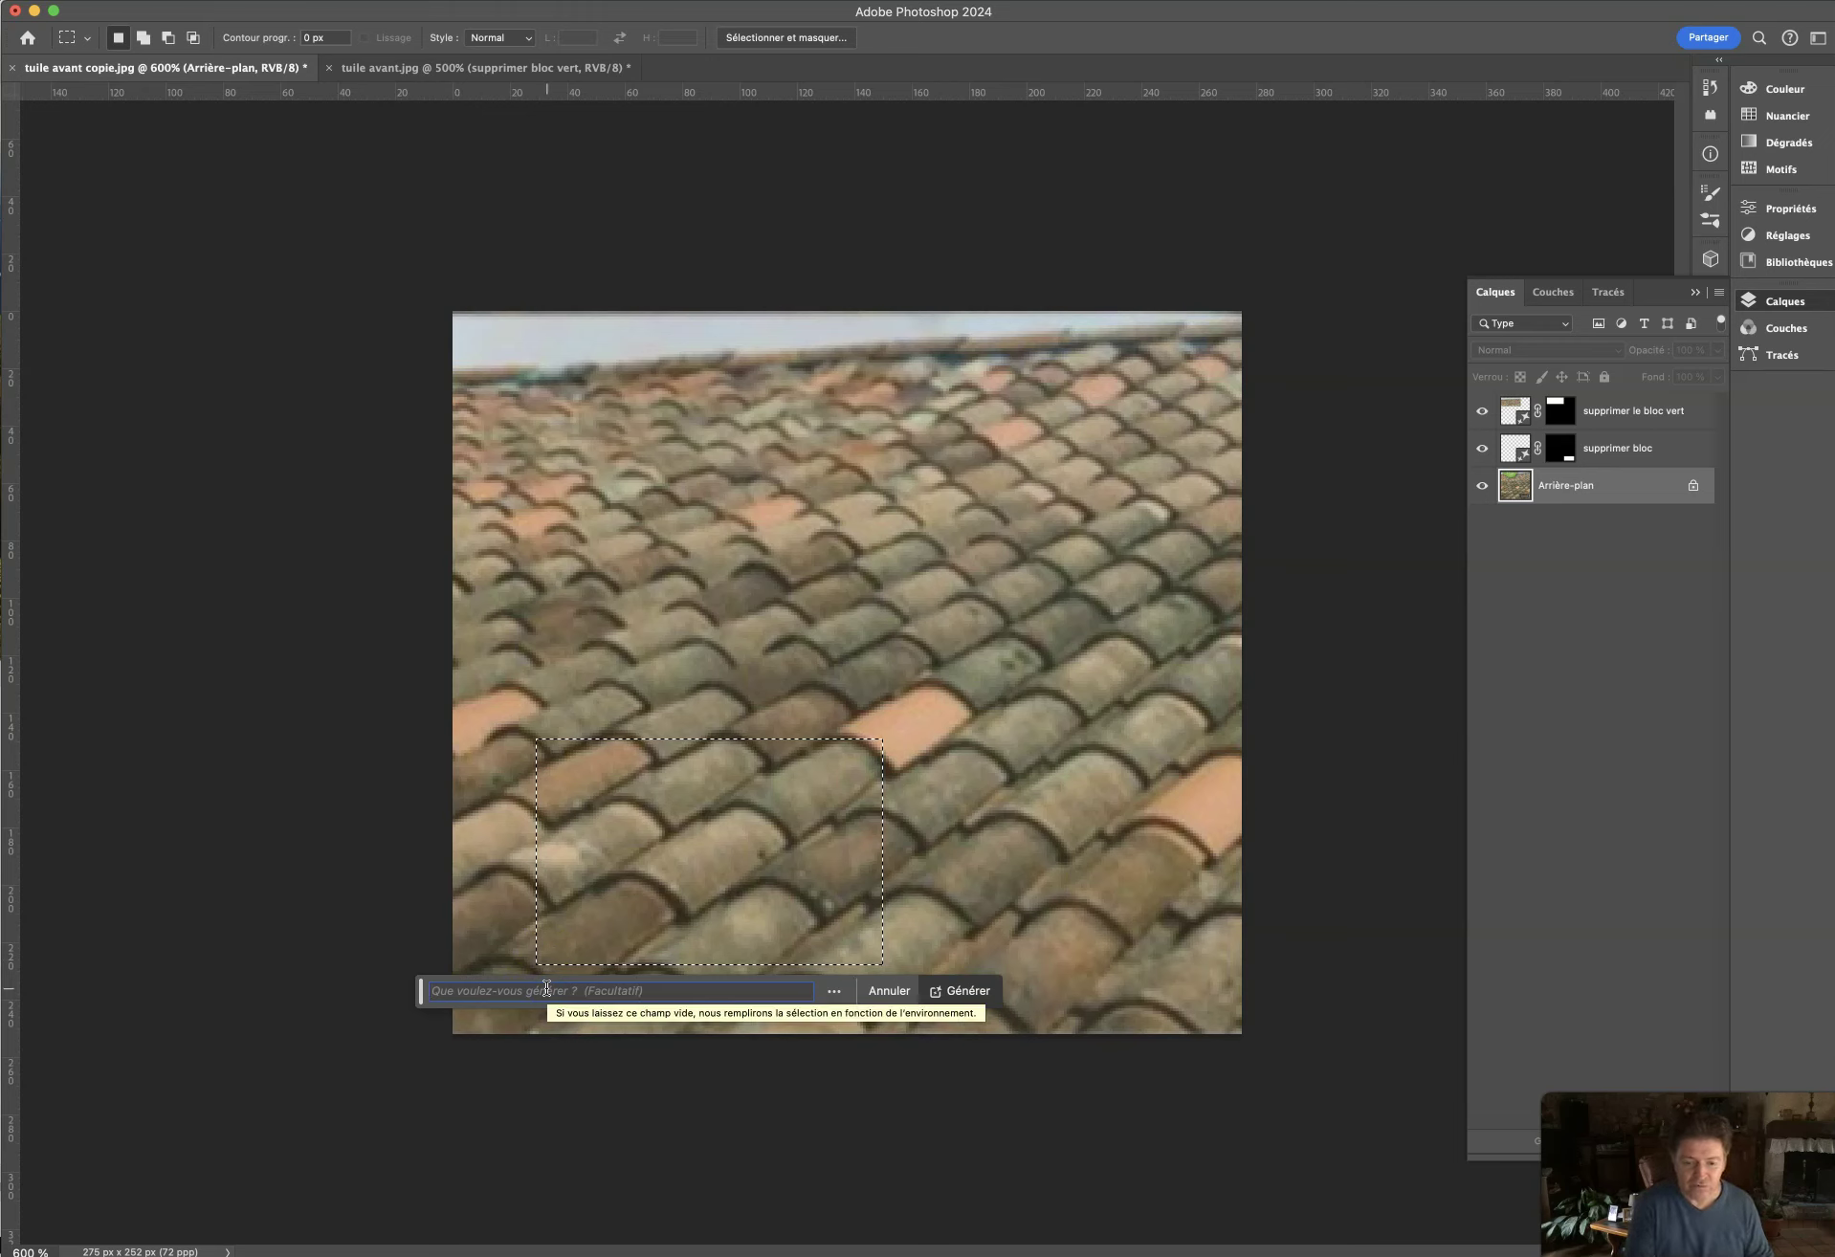
pyautogui.click(546, 991)
pyautogui.write('ajoute un chat b')
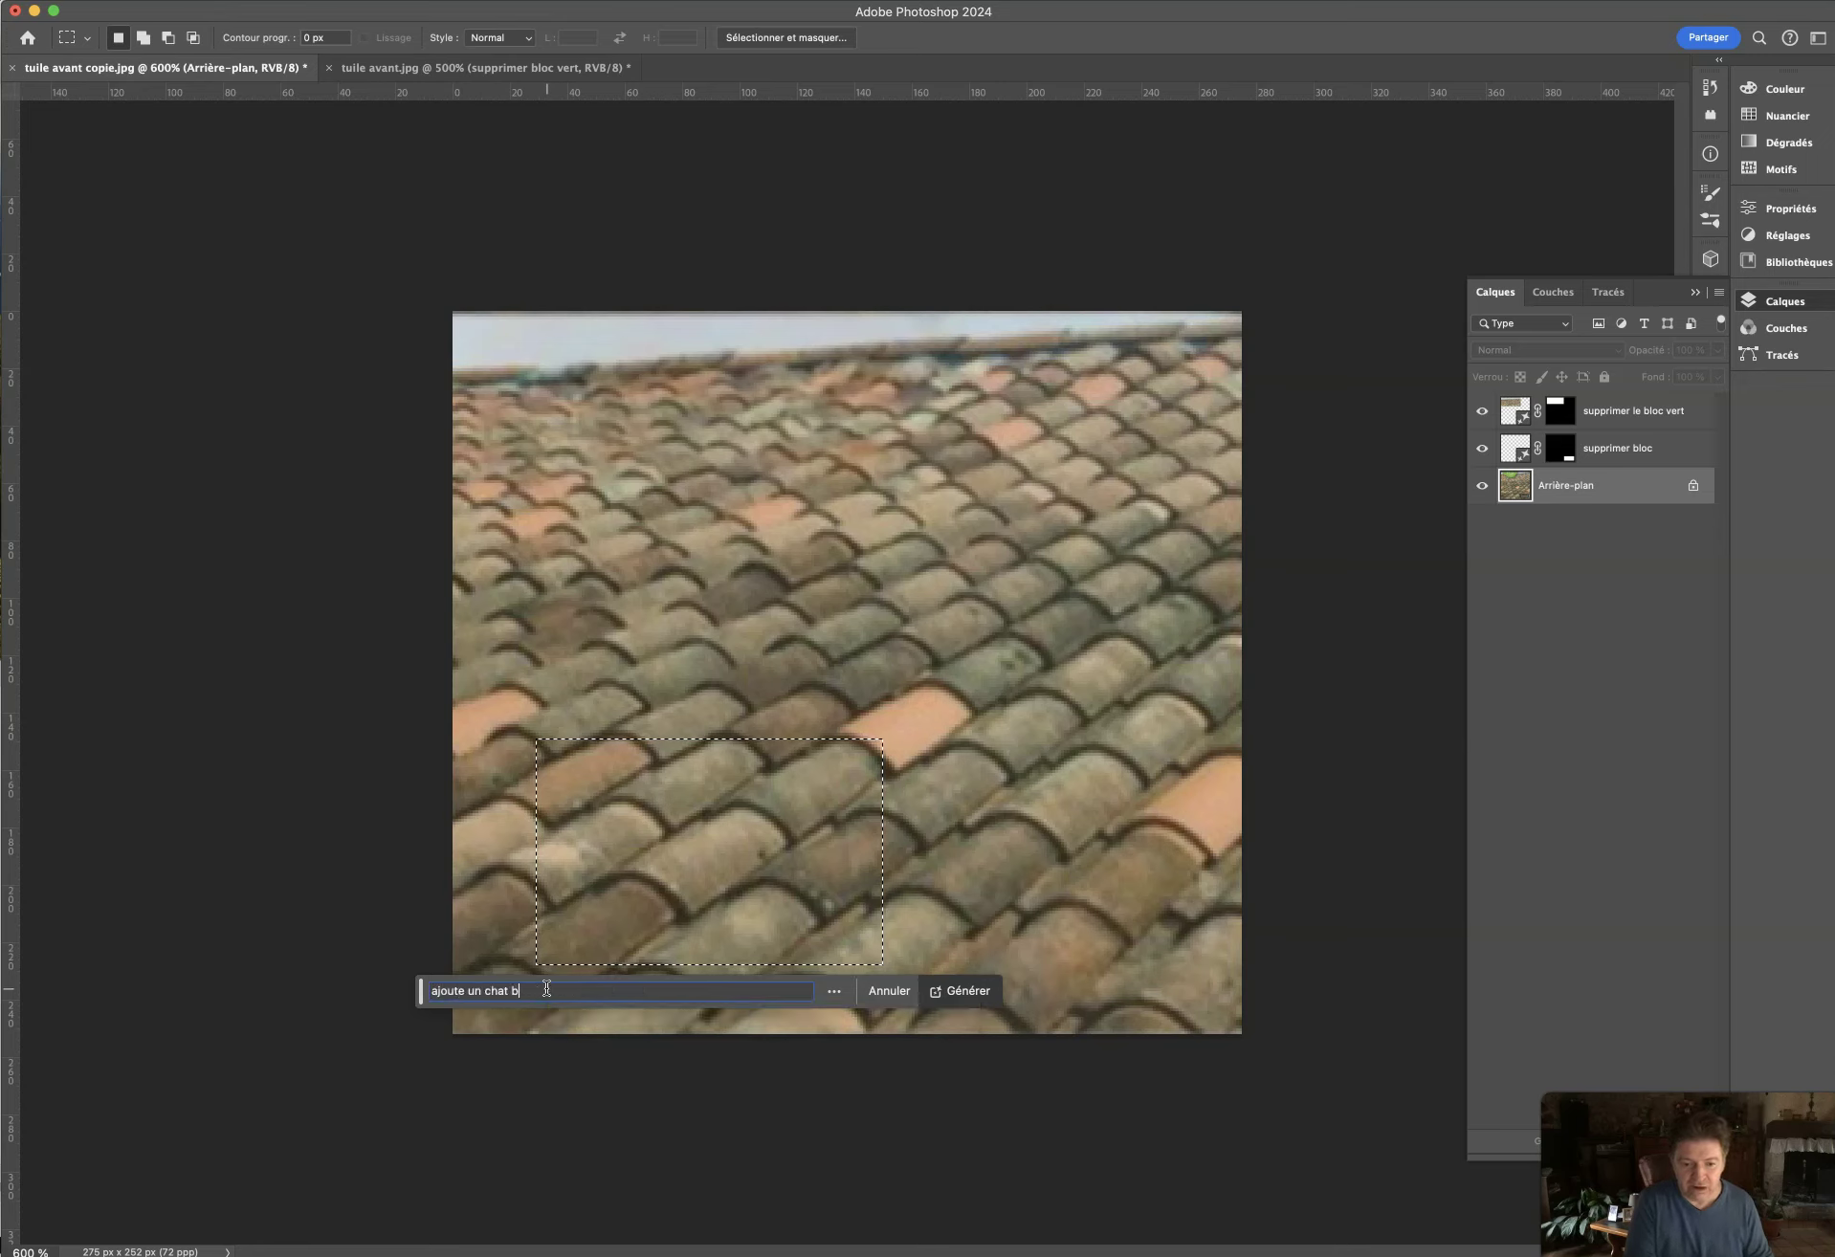
pyautogui.write('lanc et n')
pyautogui.write('oir et roux')
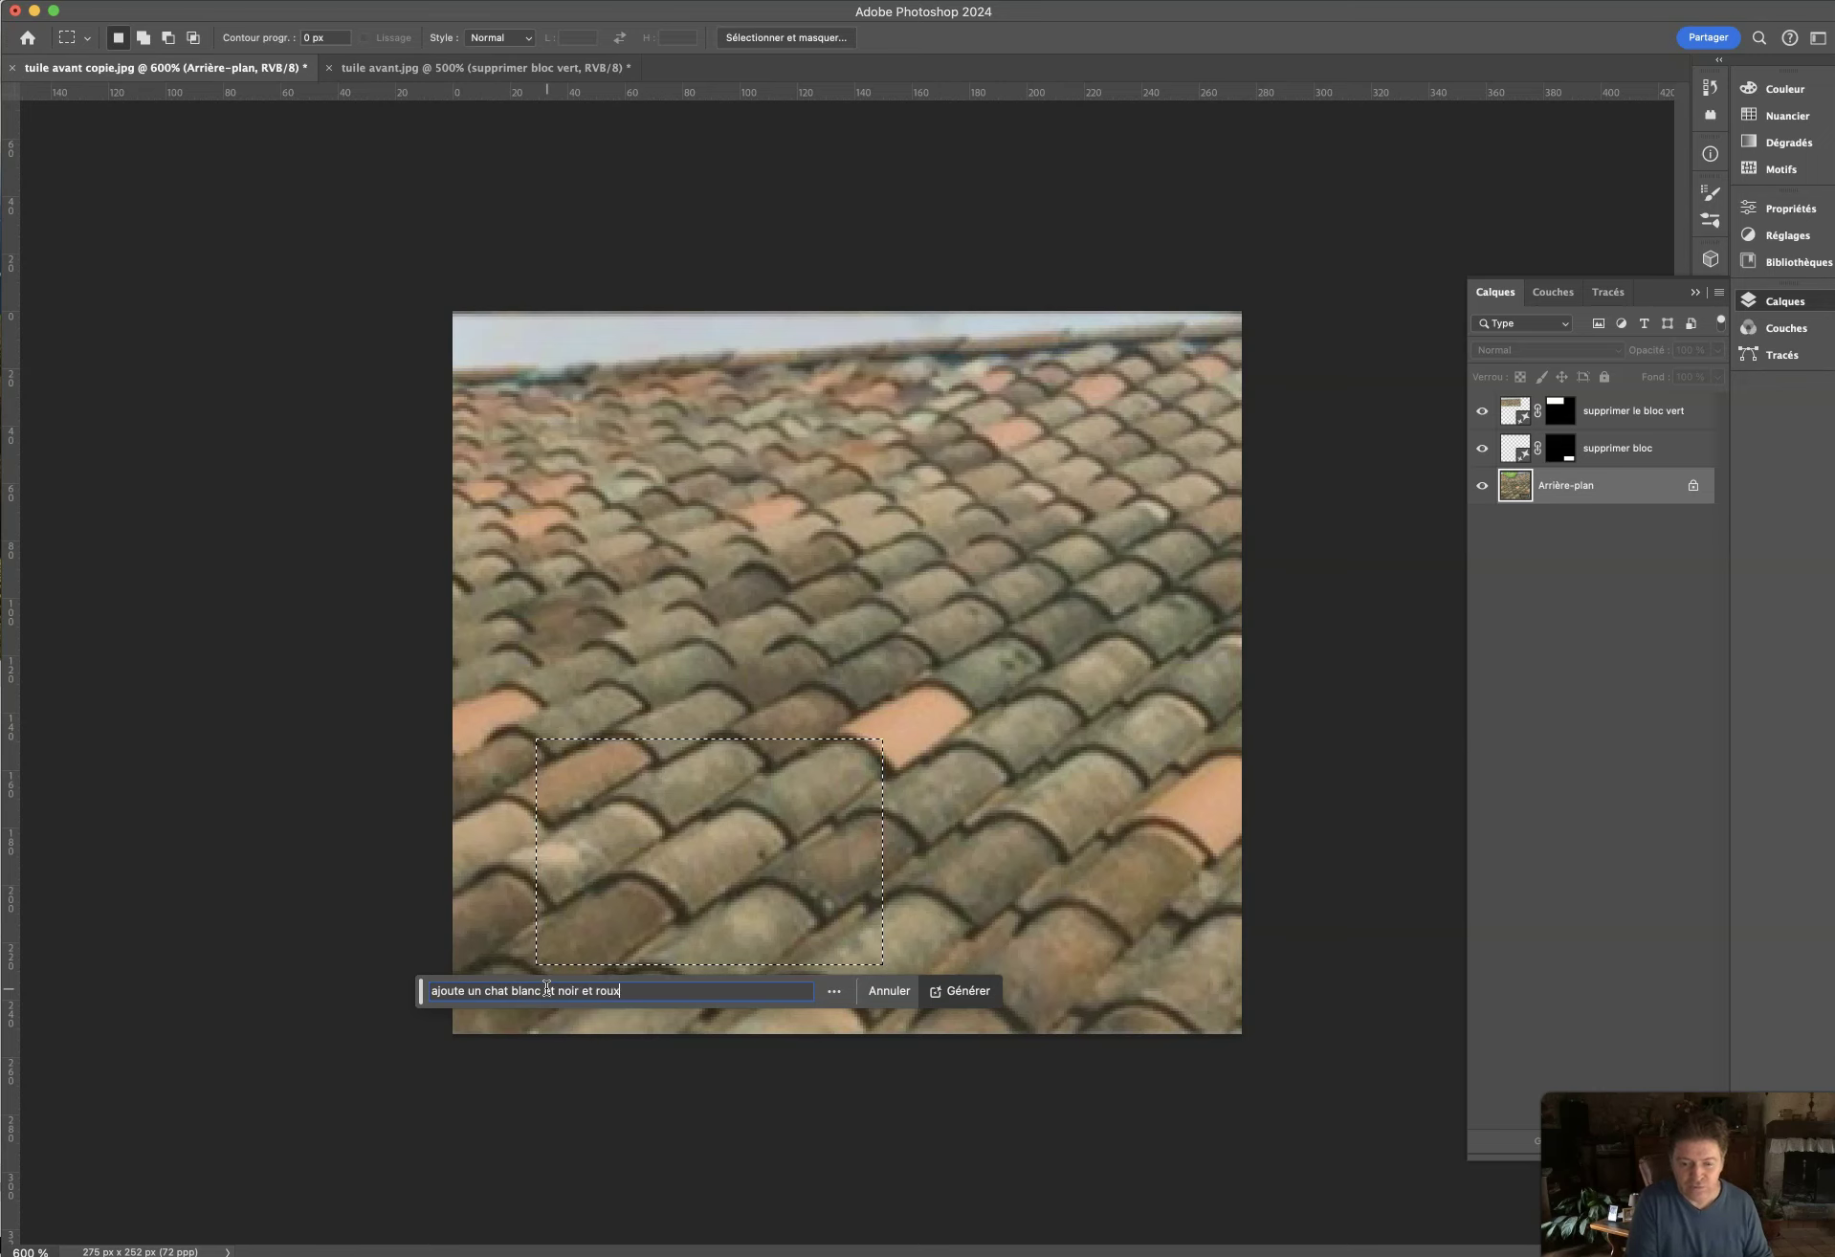
# Edit the prompt into a small three-coloured cat and generate it.
pyautogui.tripleClick(484, 991)
pyautogui.click(512, 991)
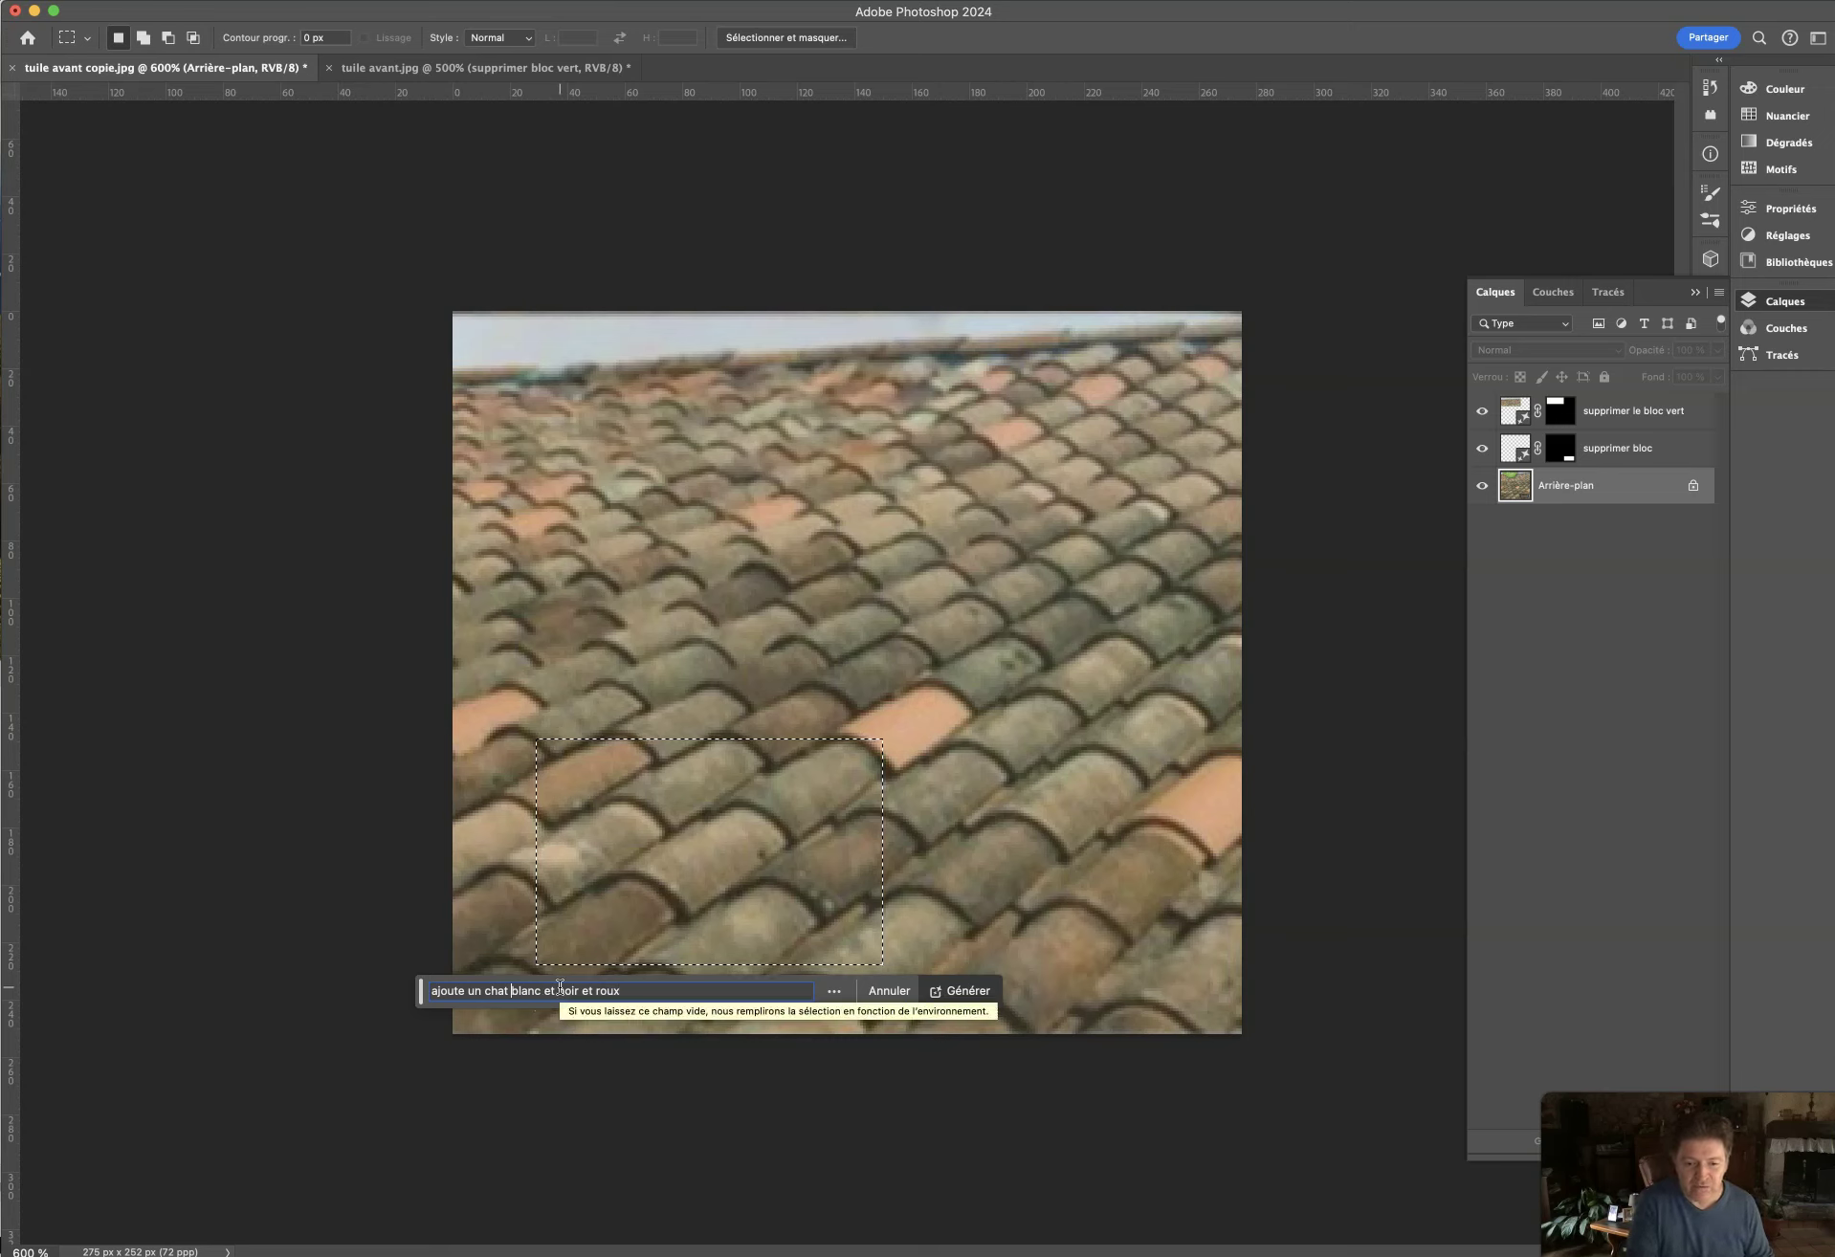
pyautogui.click(532, 990)
pyautogui.write('qu')
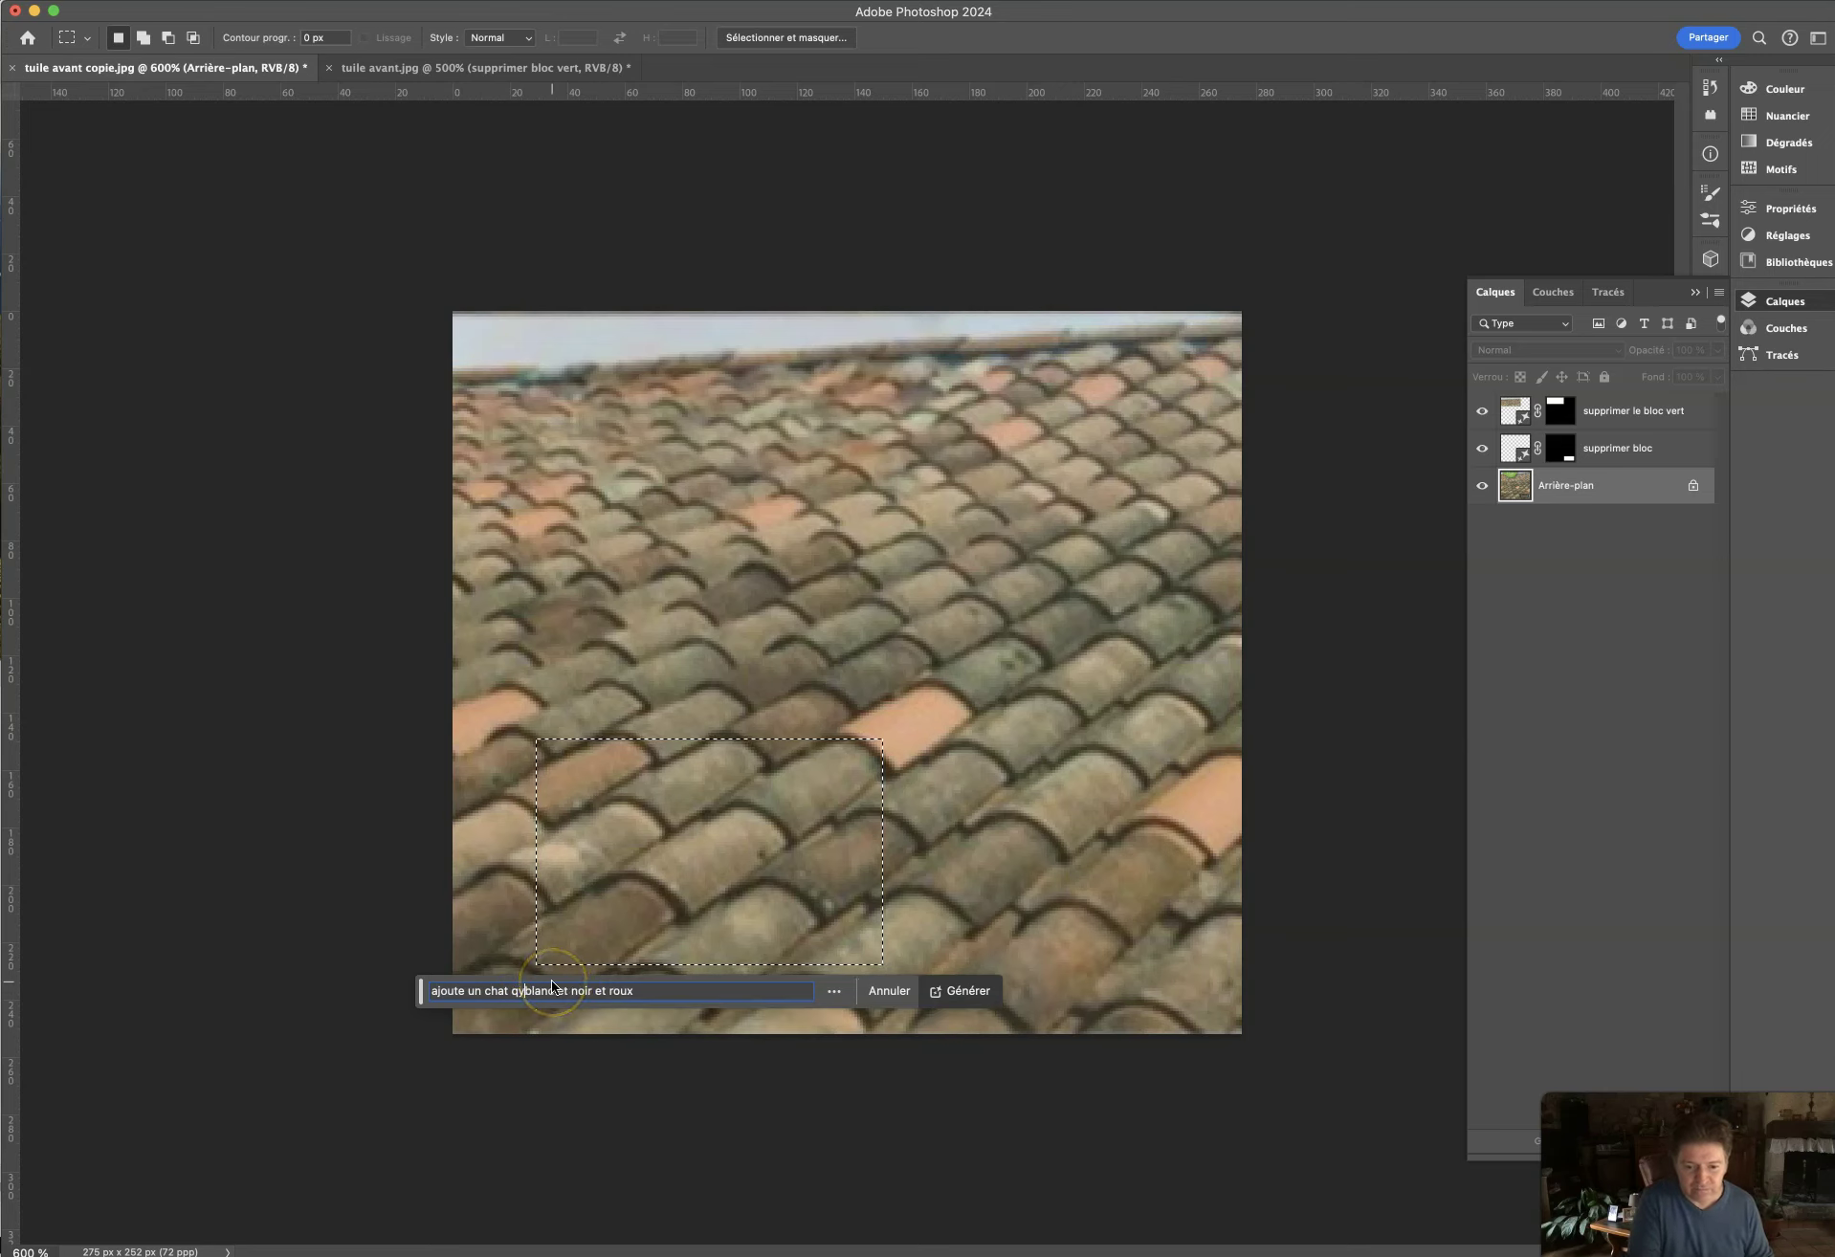
pyautogui.write('i a tres cou')
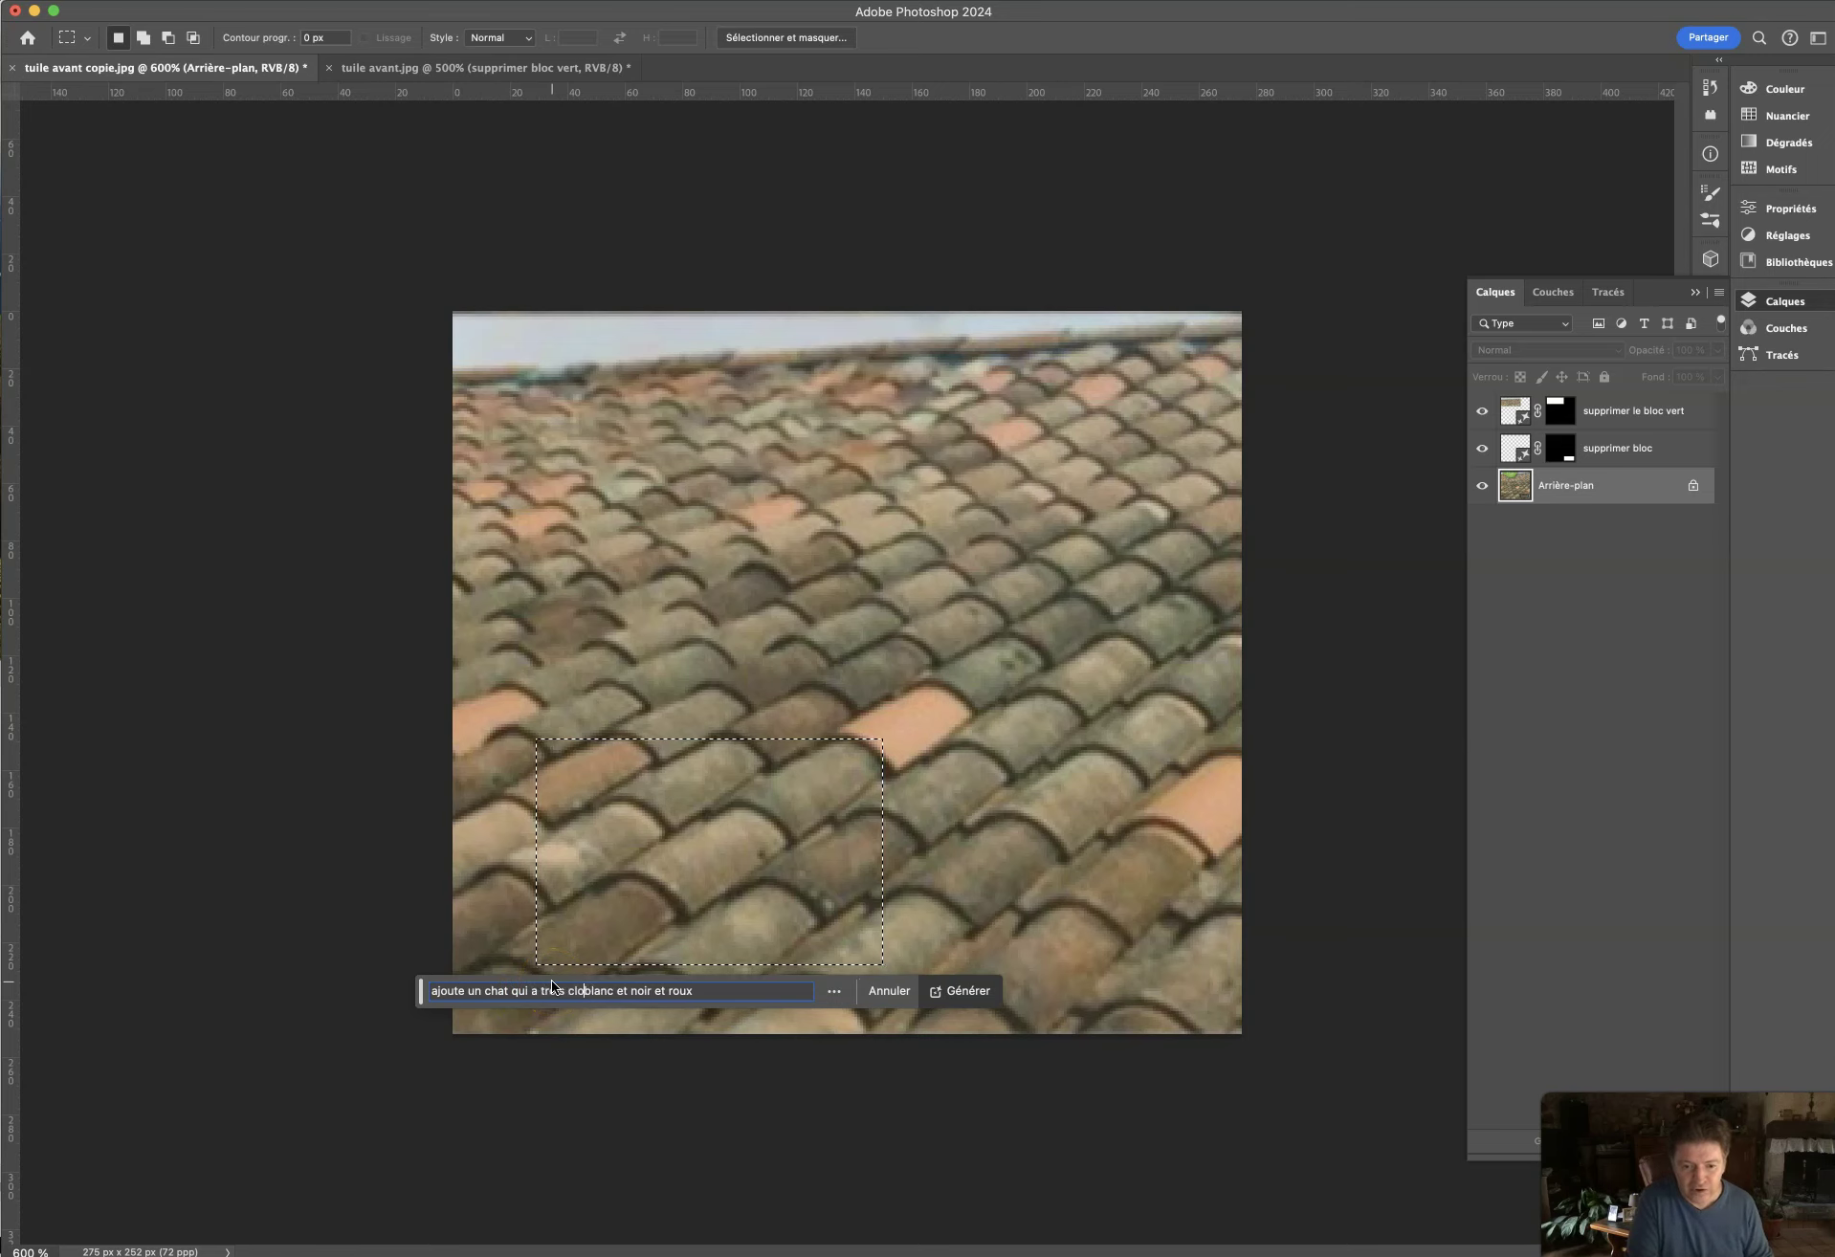
pyautogui.write('leurs, le')
pyautogui.press('Right')
pyautogui.press('Right')
pyautogui.press('Right')
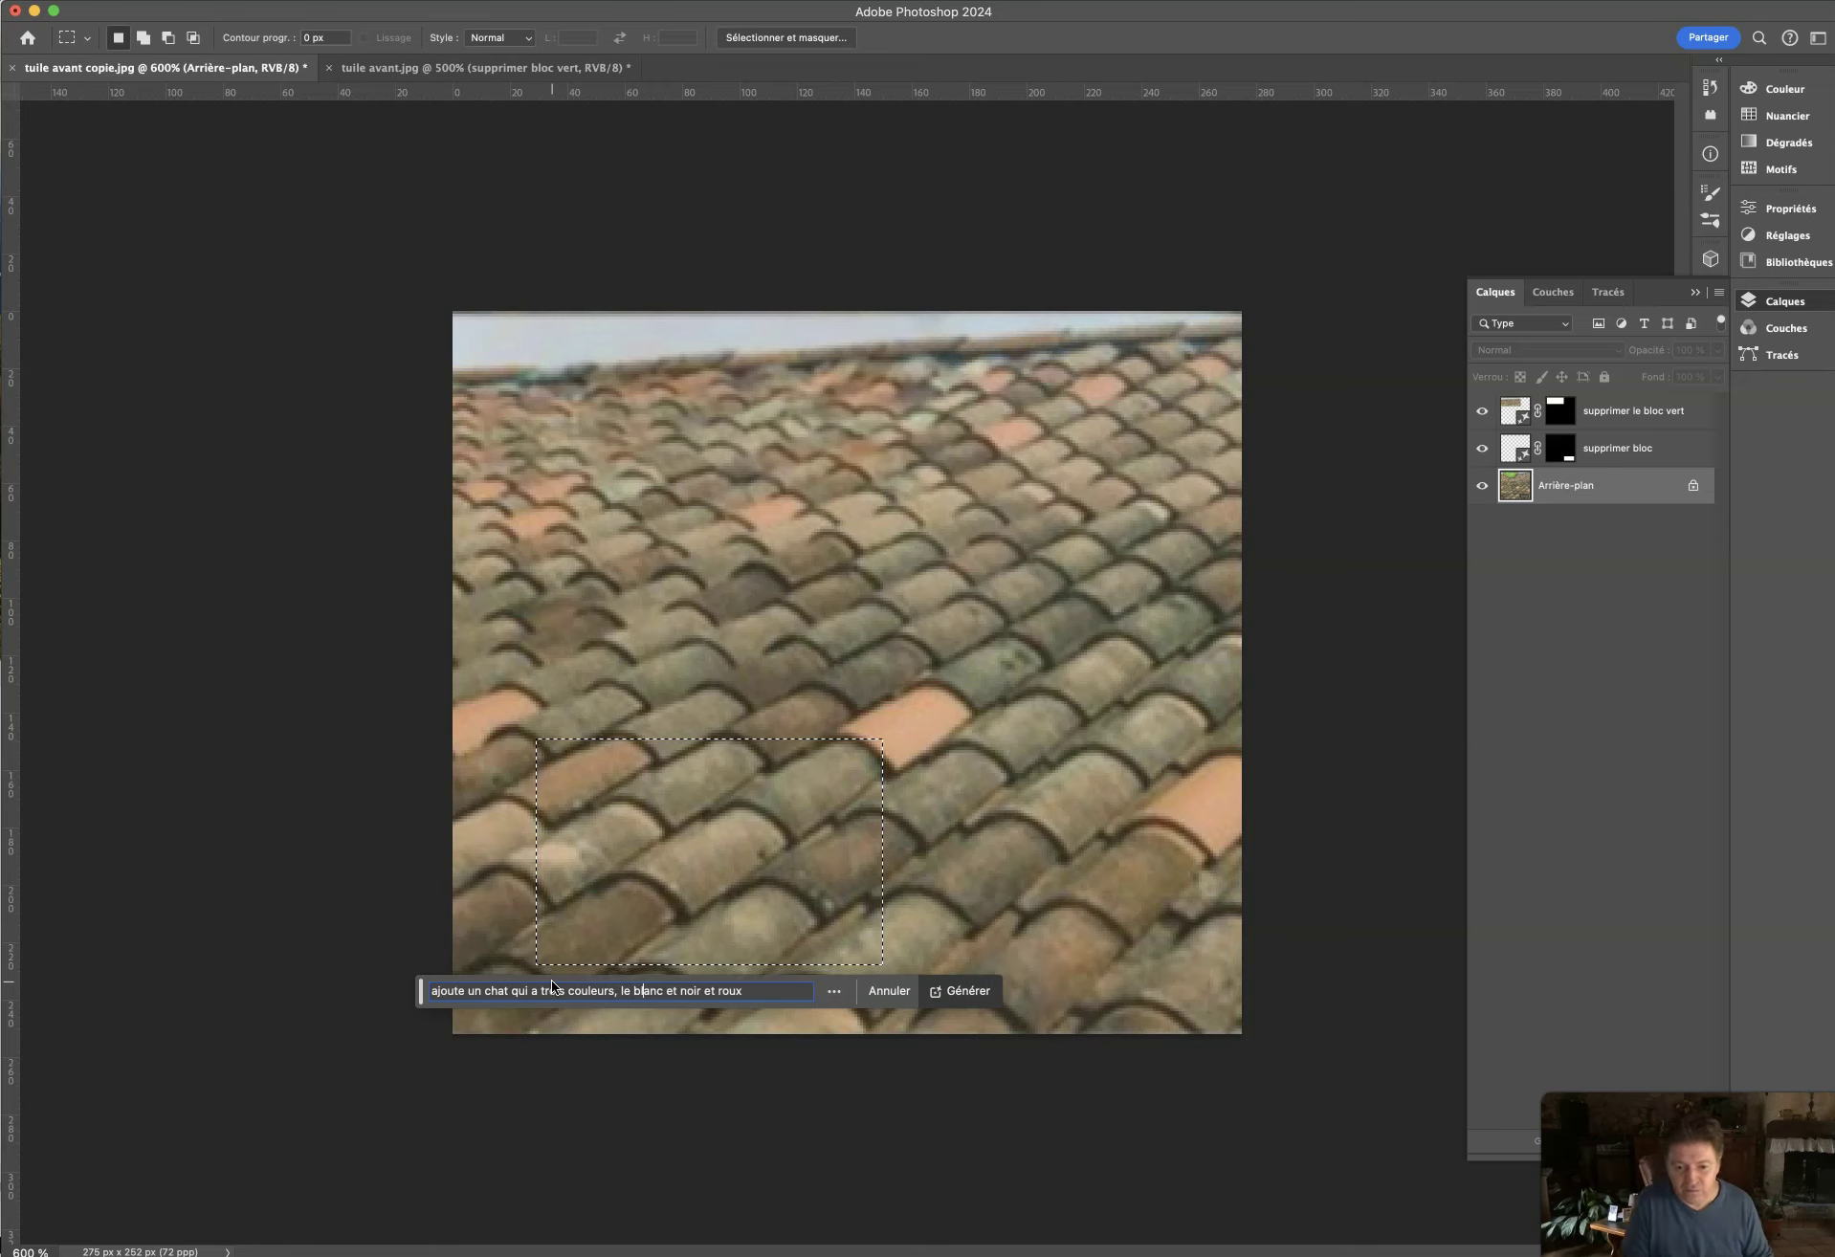
pyautogui.press('BackSpace')
pyautogui.press('BackSpace')
pyautogui.press('Delete')
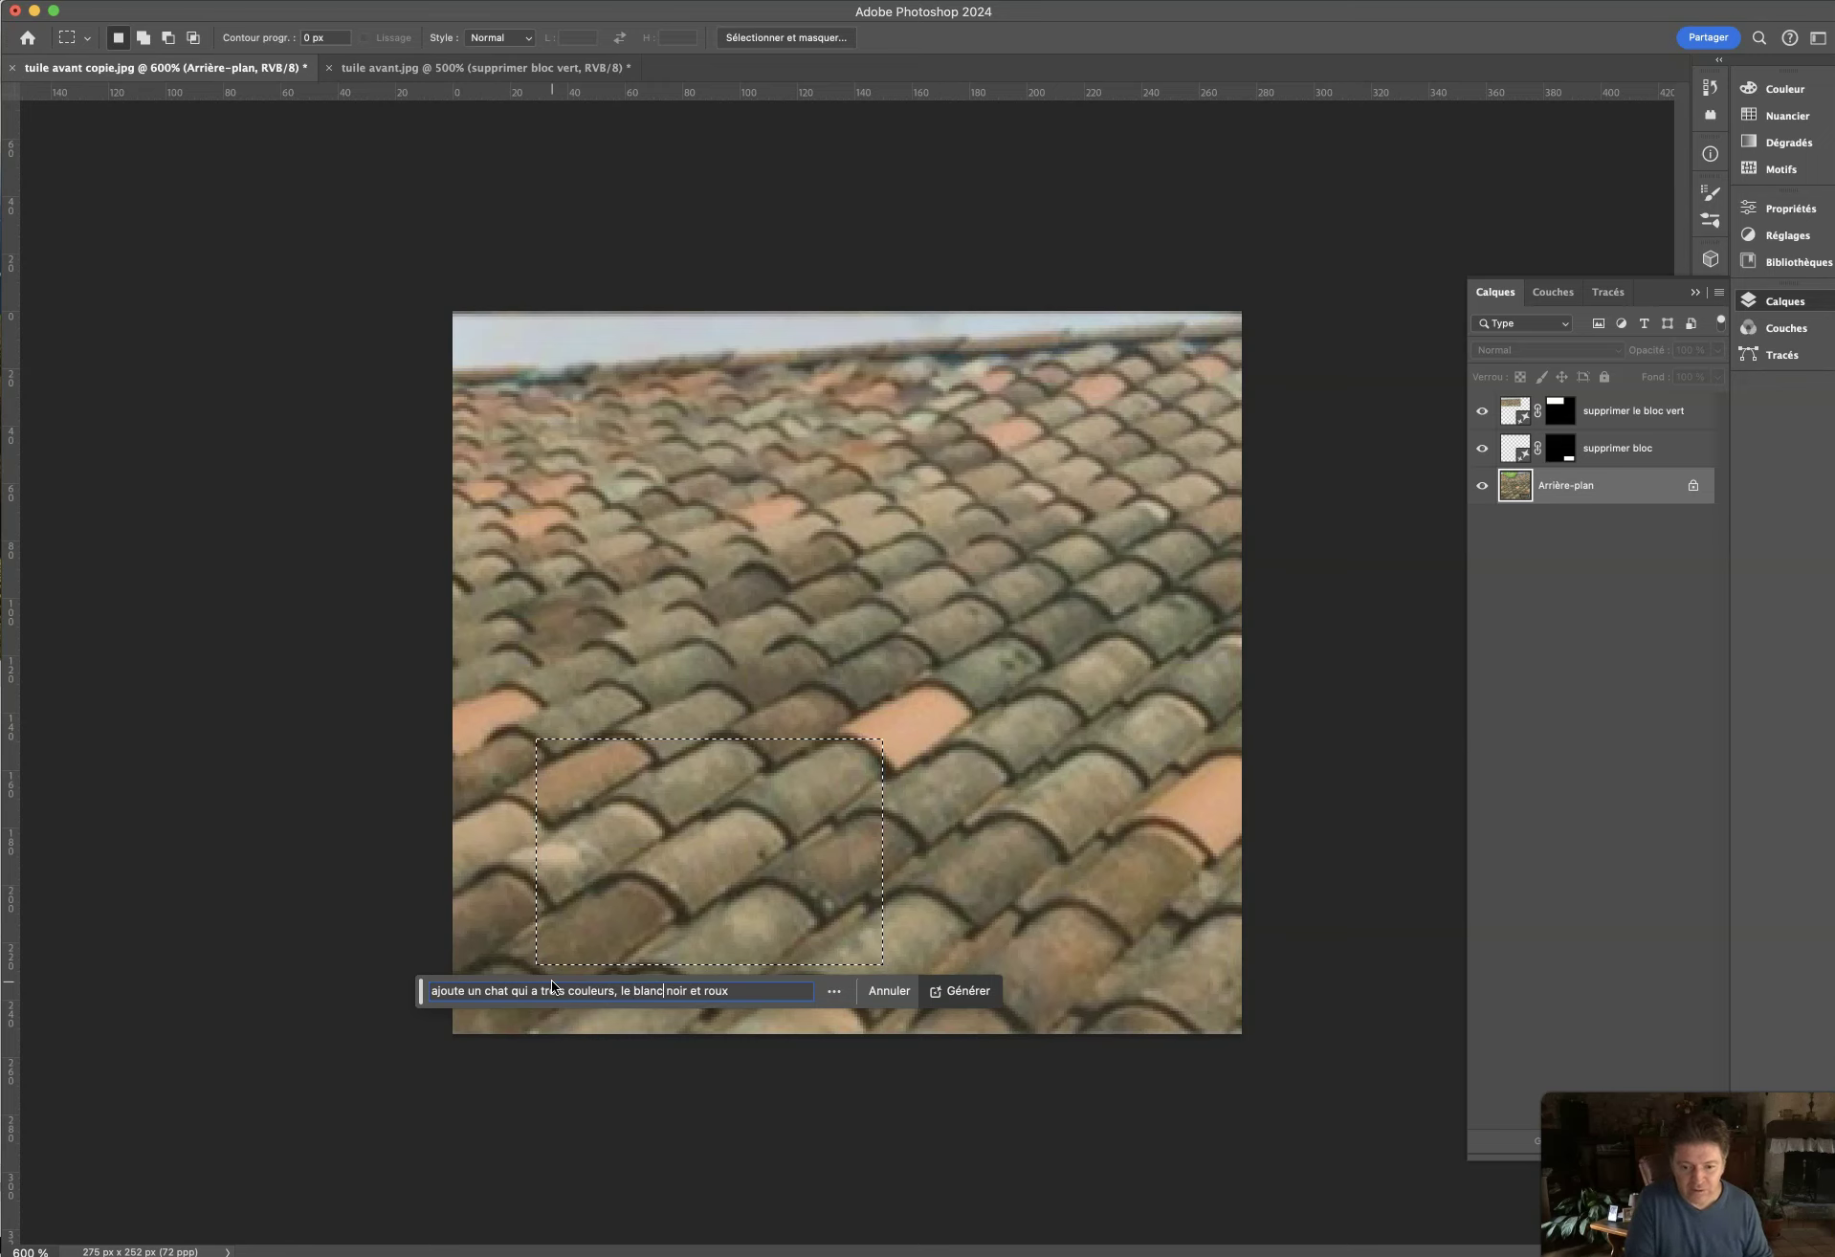
pyautogui.write(',')
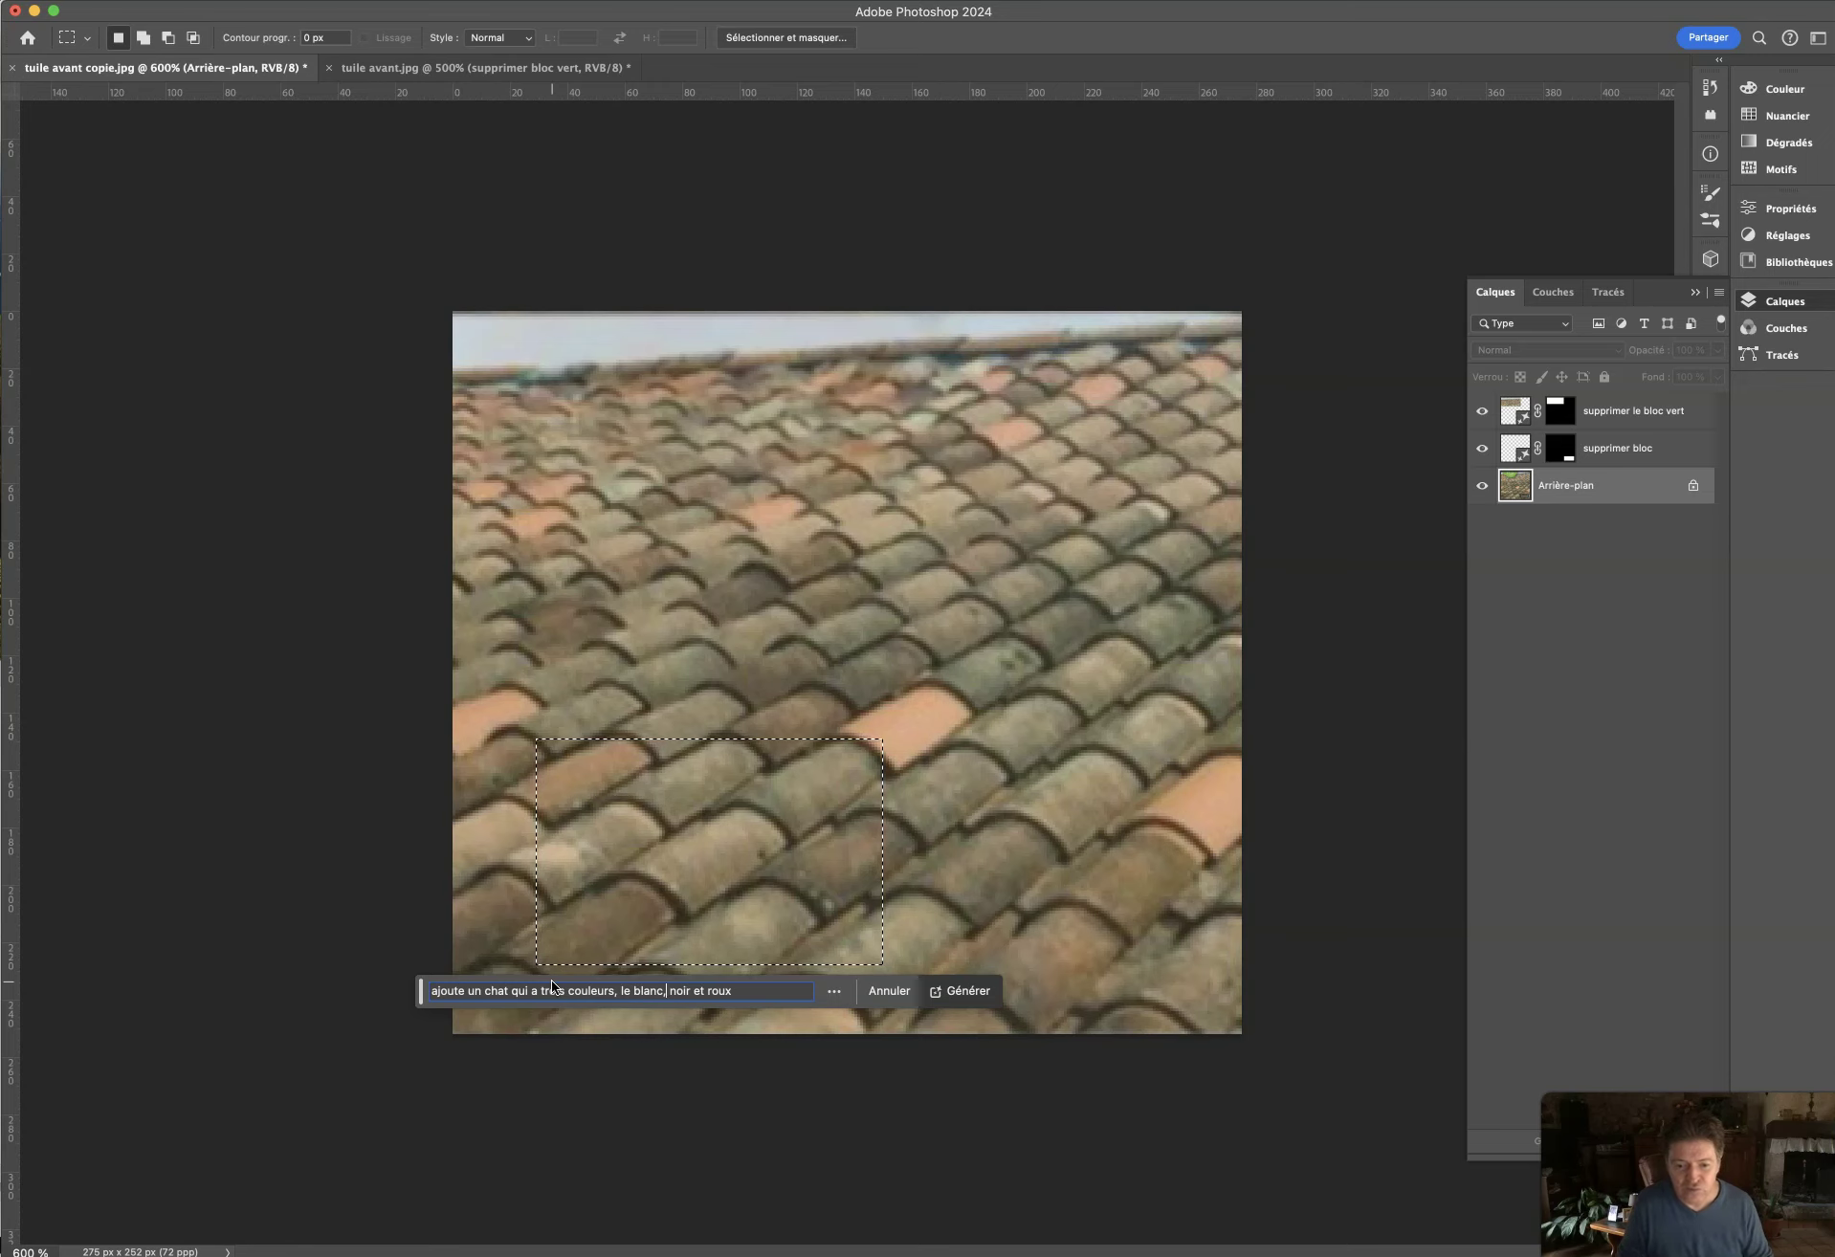
pyautogui.tripleClick(739, 999)
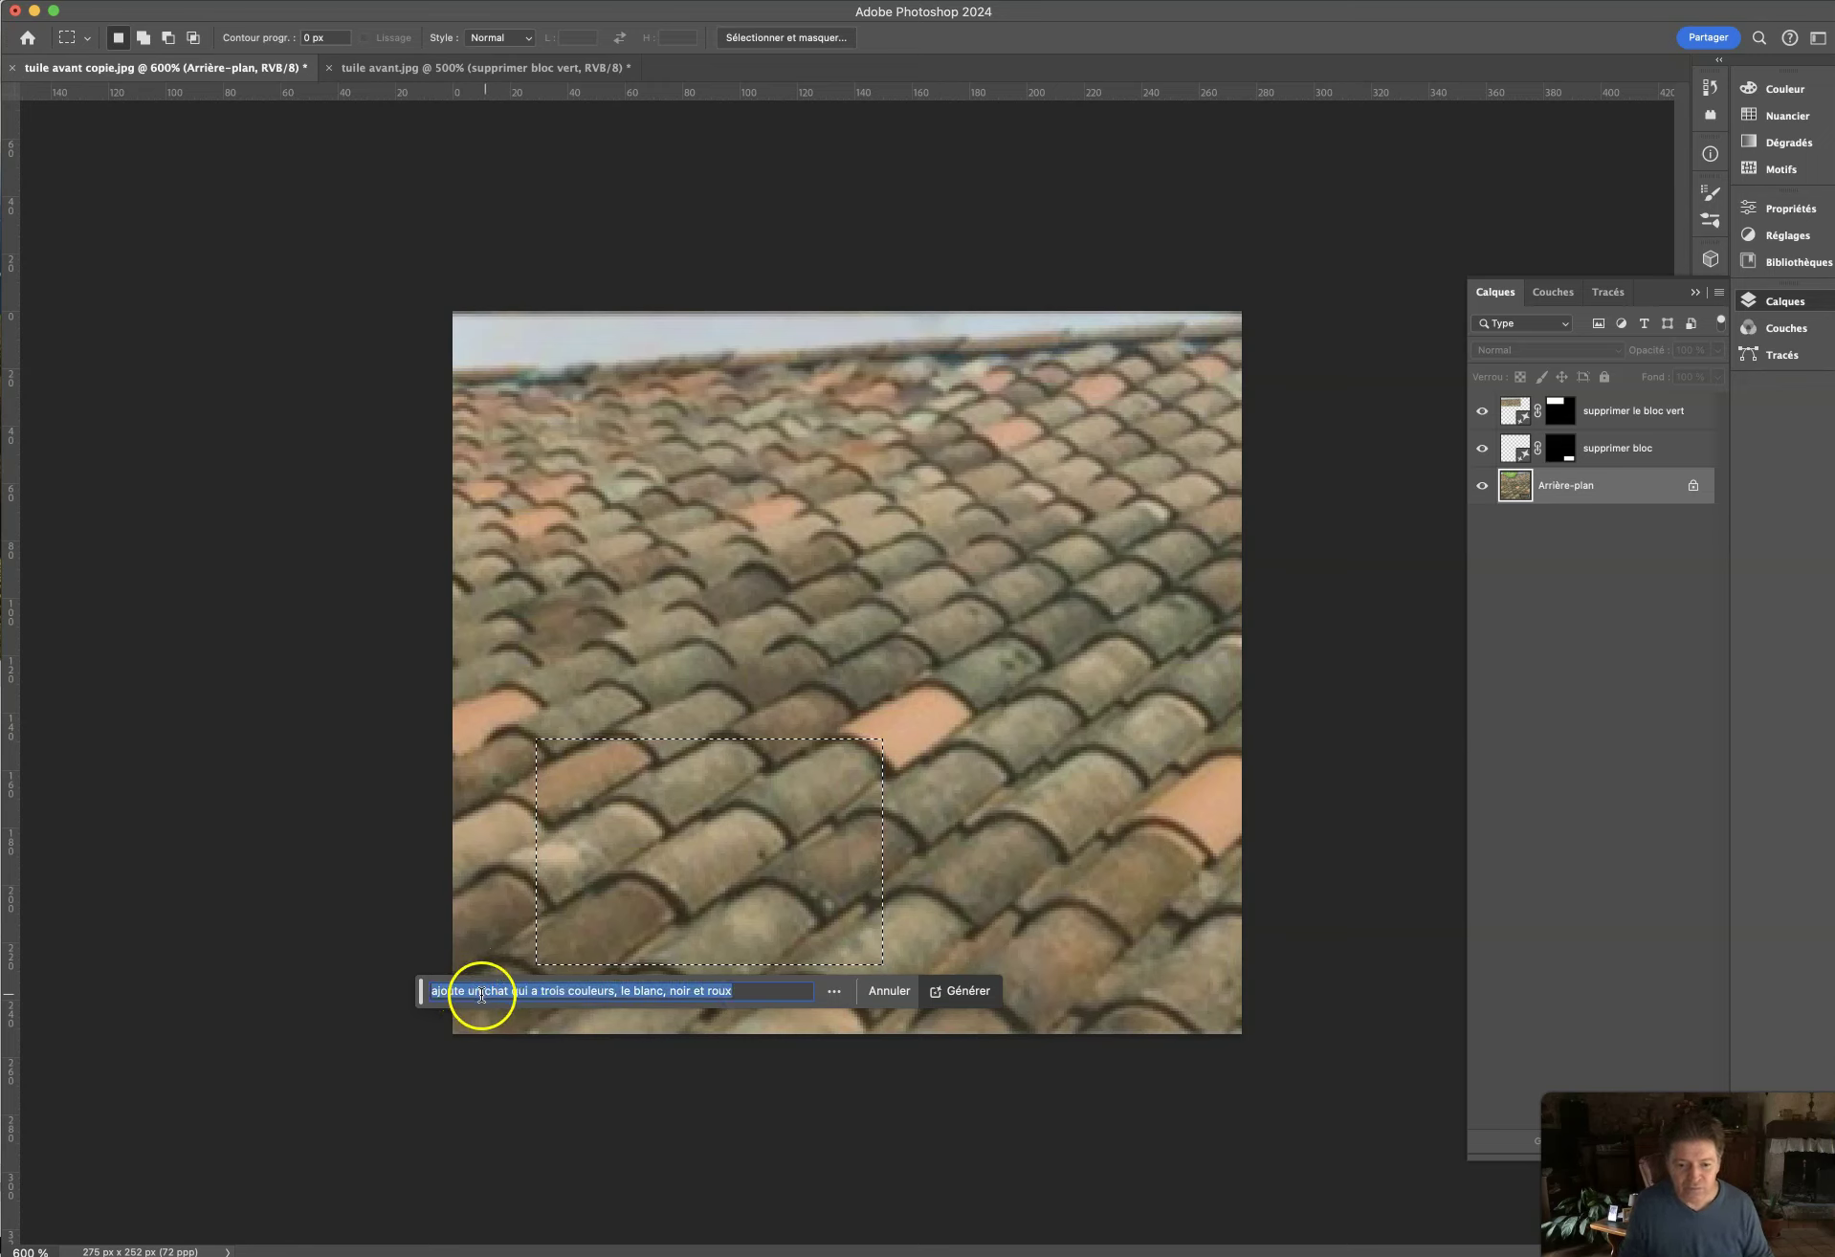
pyautogui.click(481, 991)
pyautogui.write('petit')
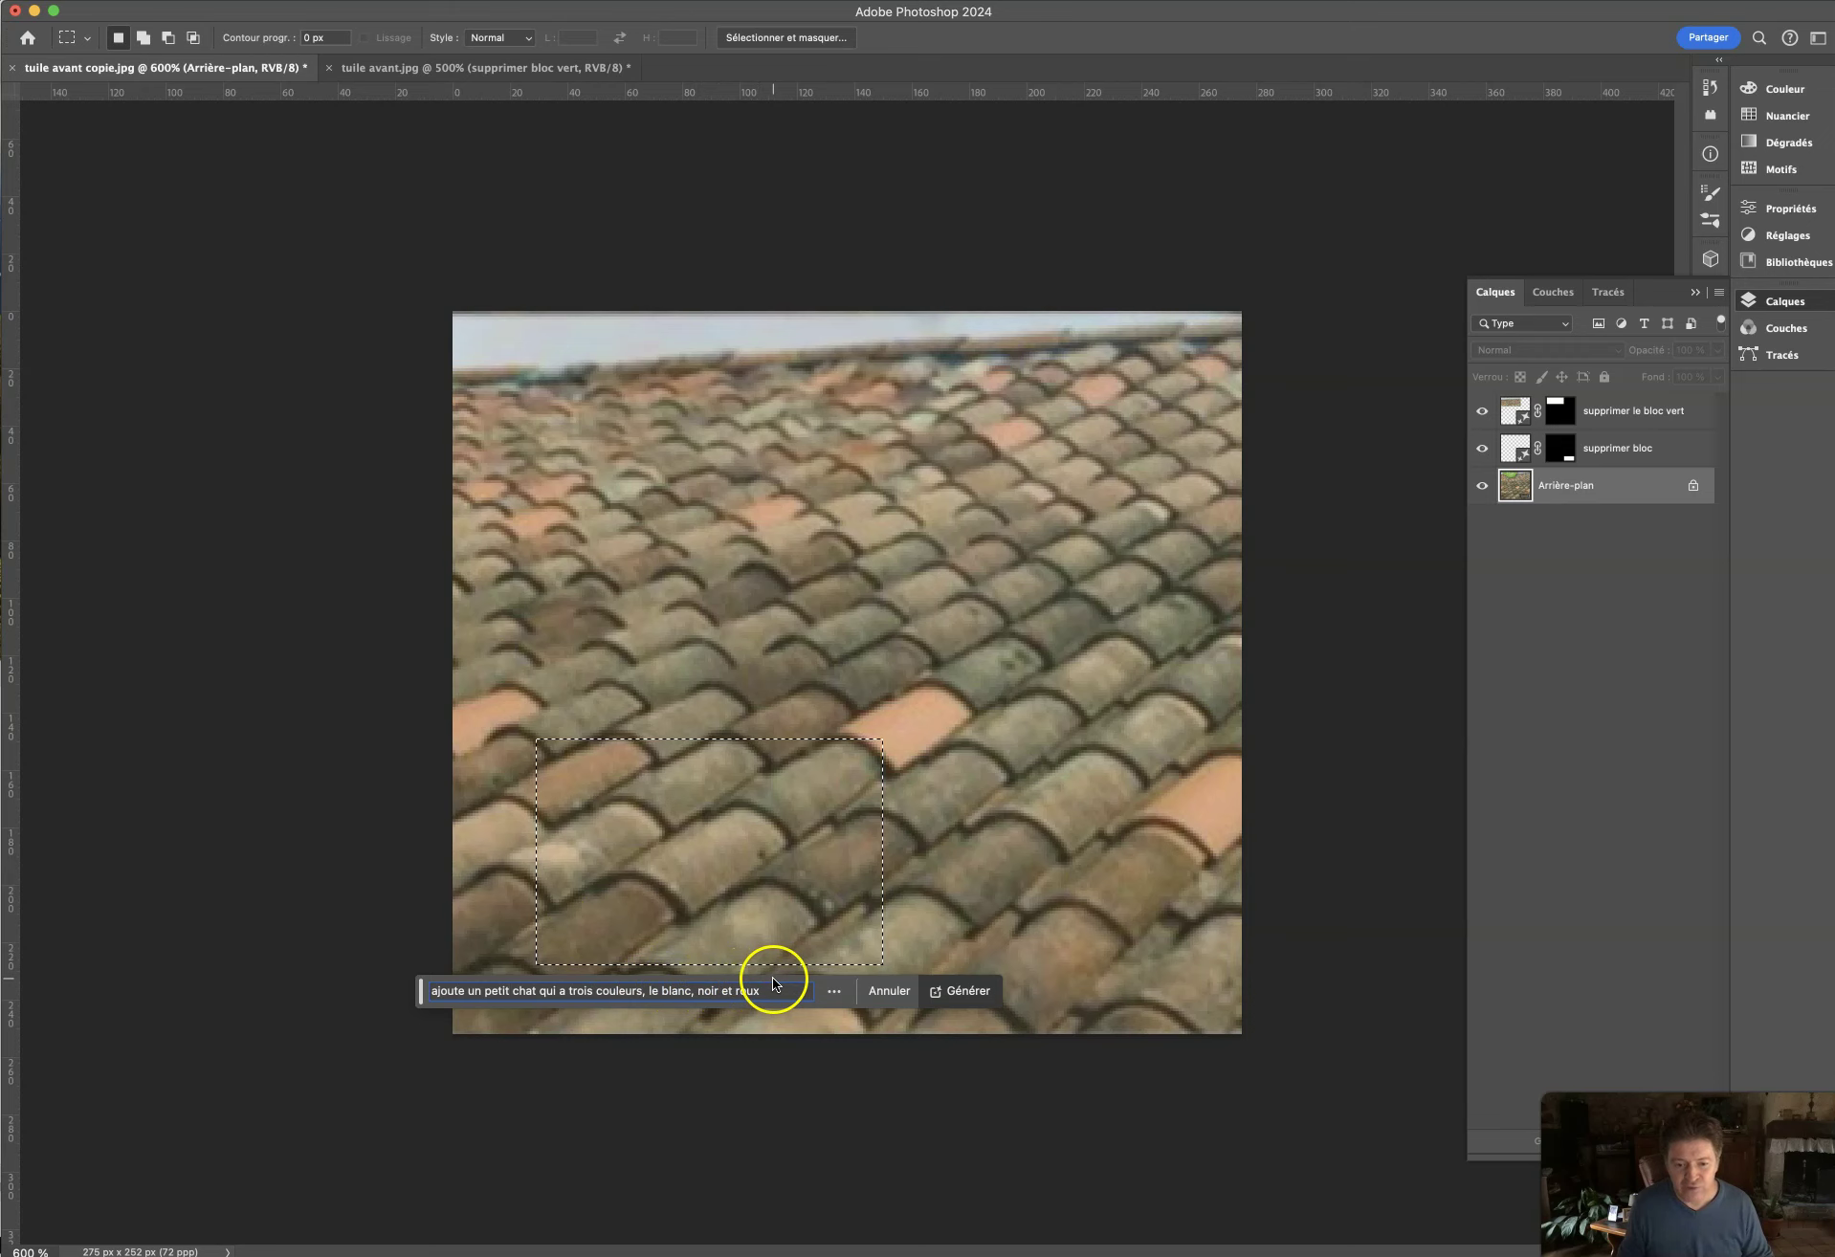
pyautogui.click(965, 996)
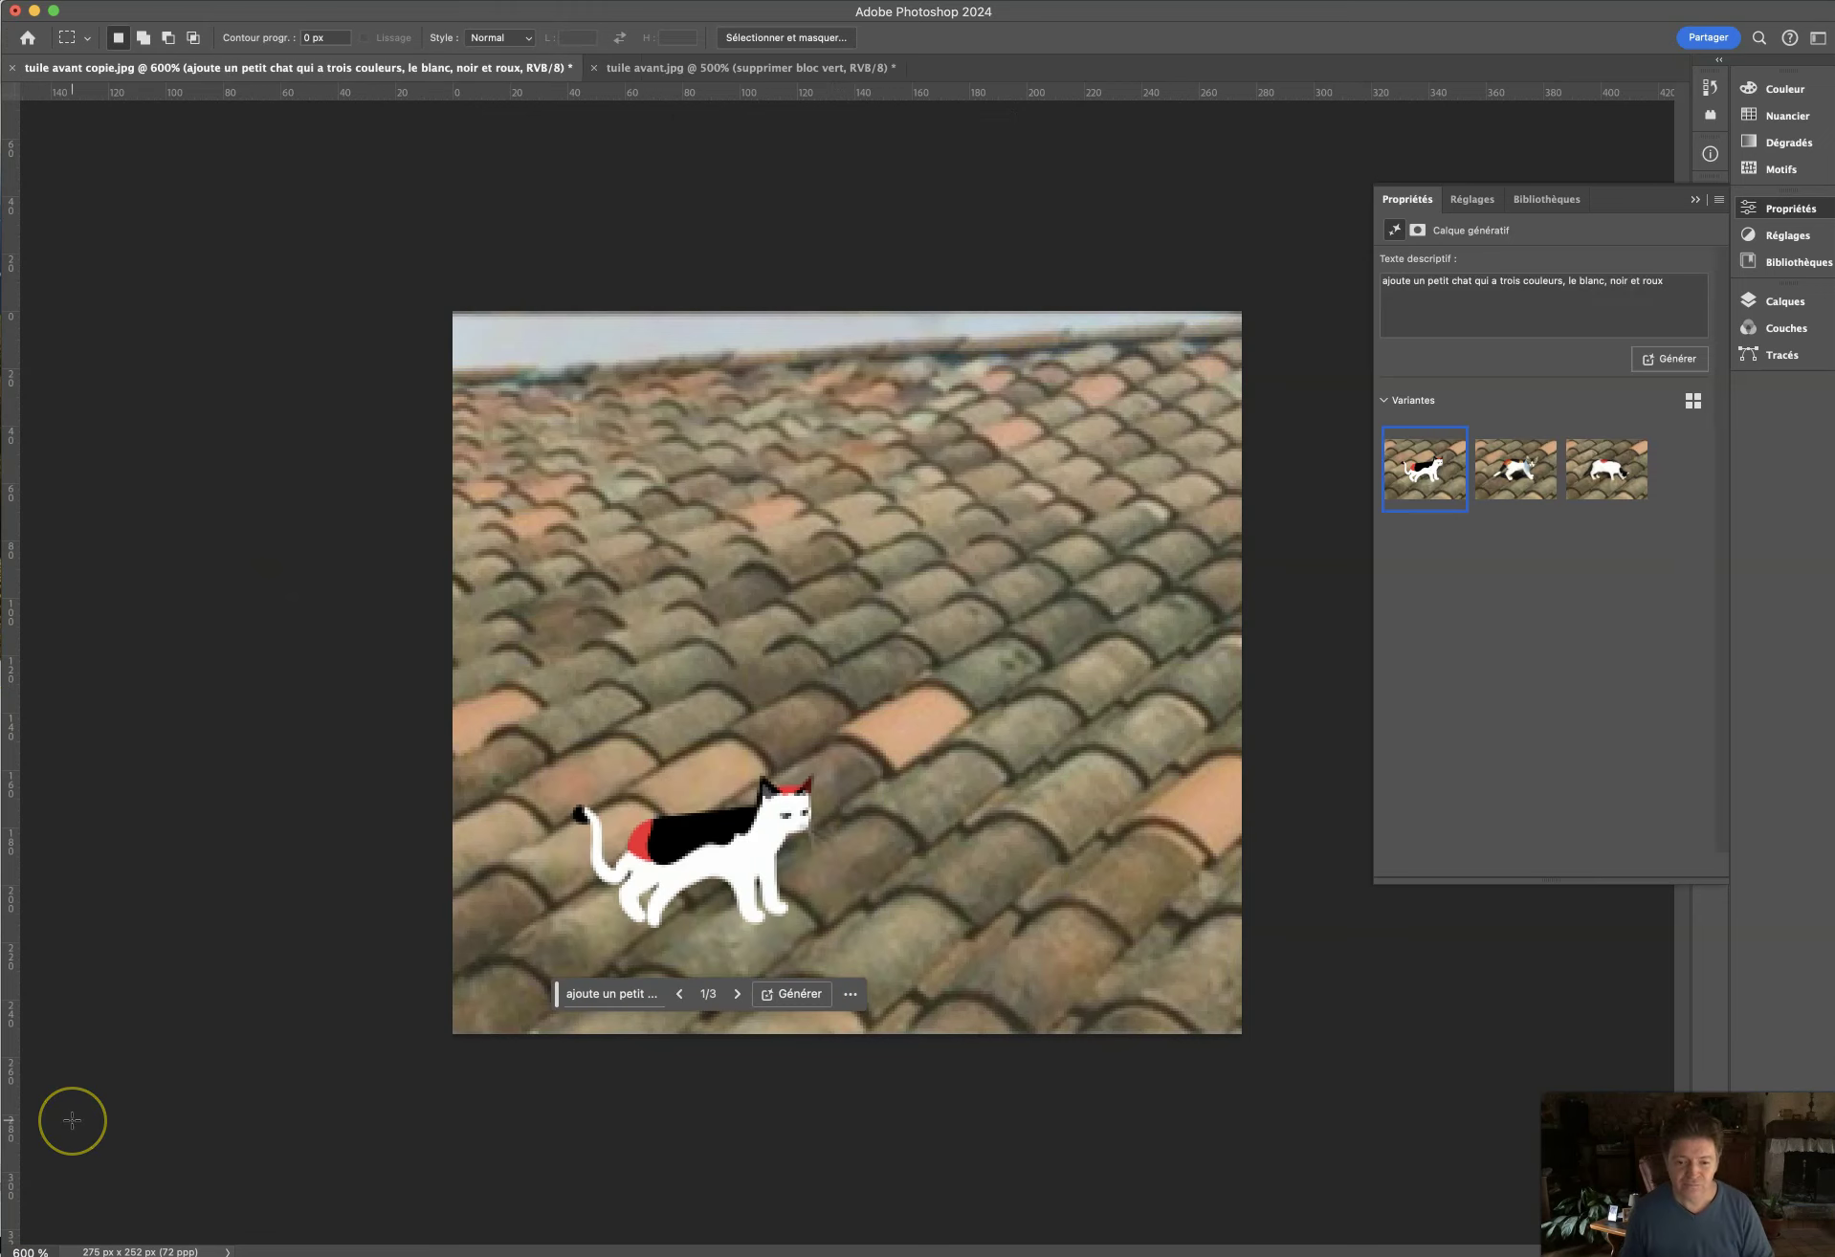
# Compare the three cat variants and keep the second one (2/3).
pyautogui.click(129, 955)
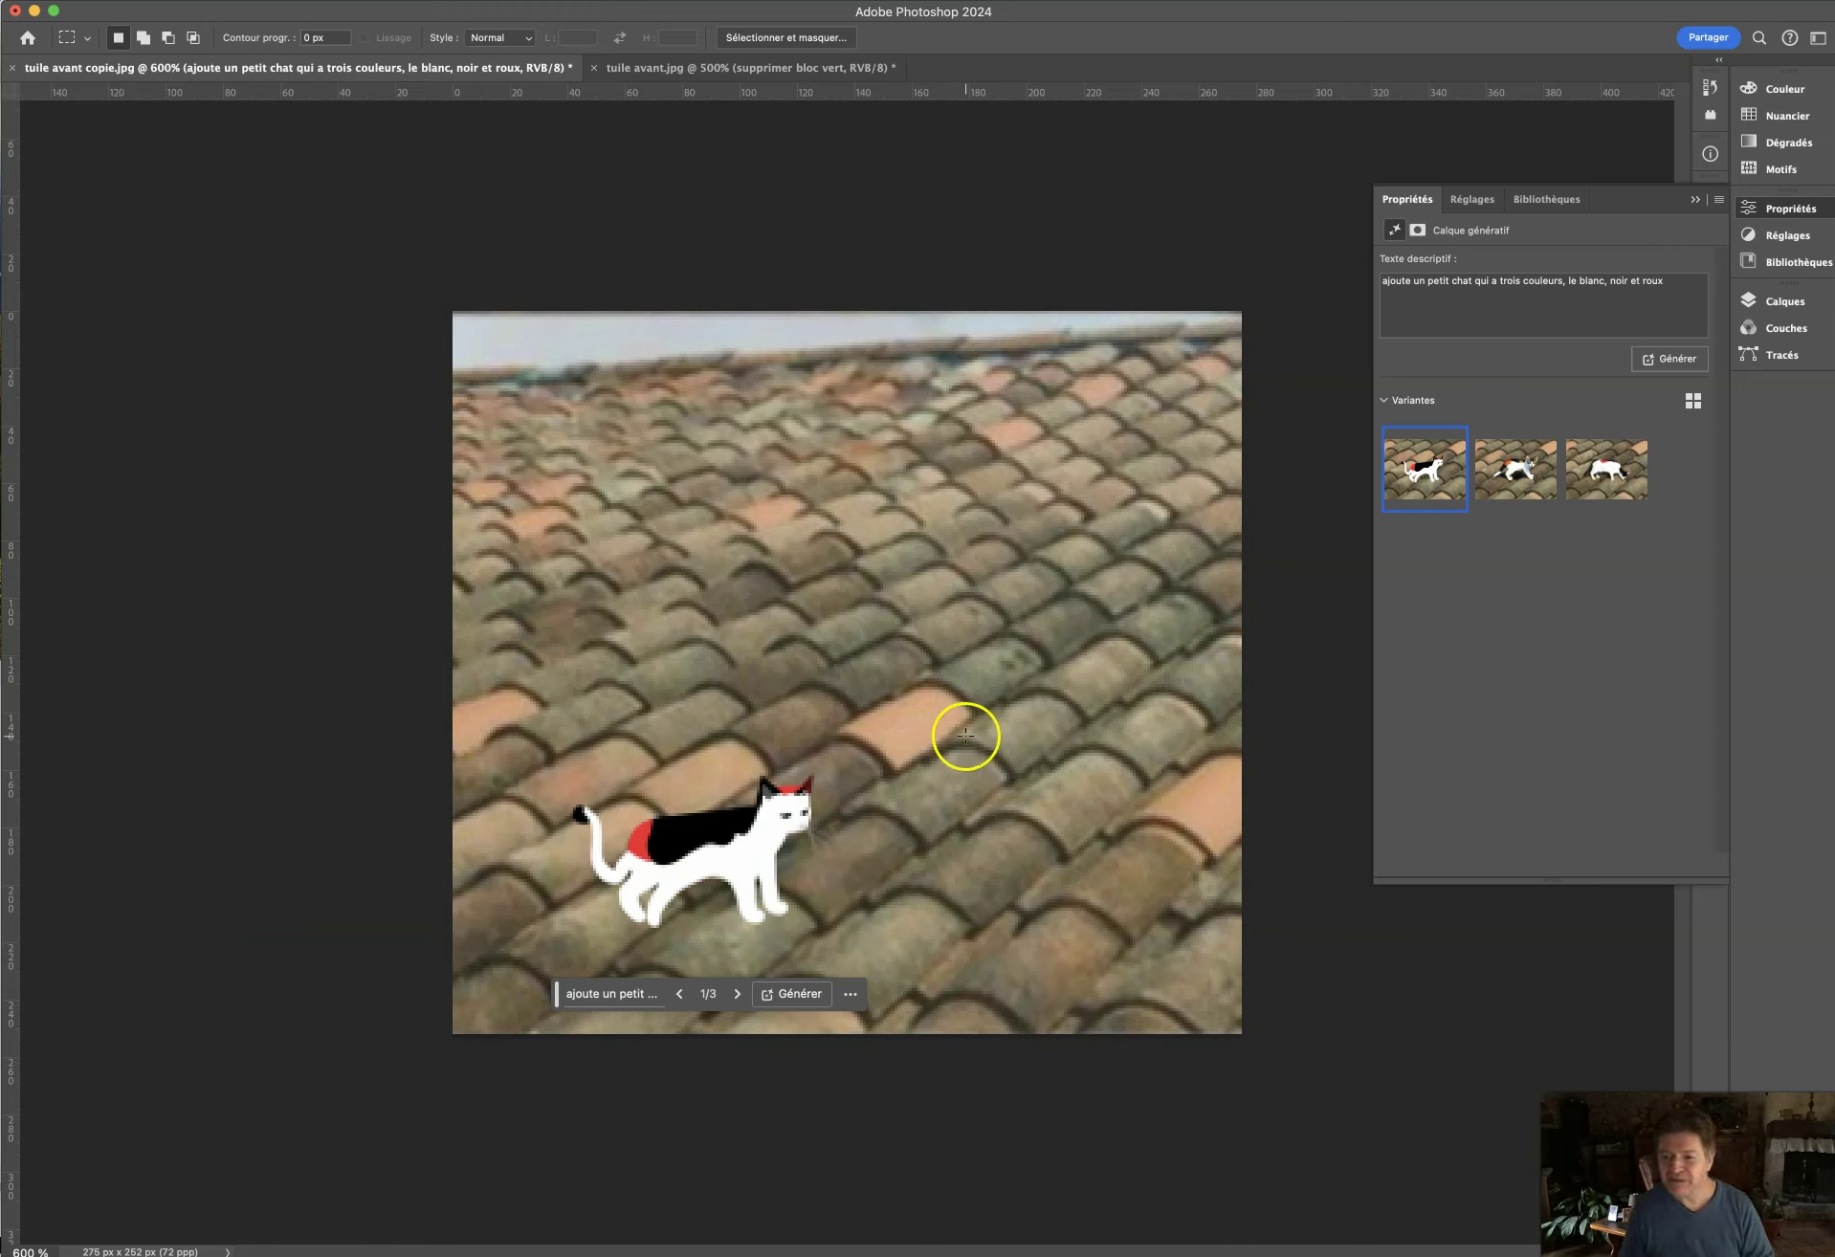
pyautogui.click(1521, 483)
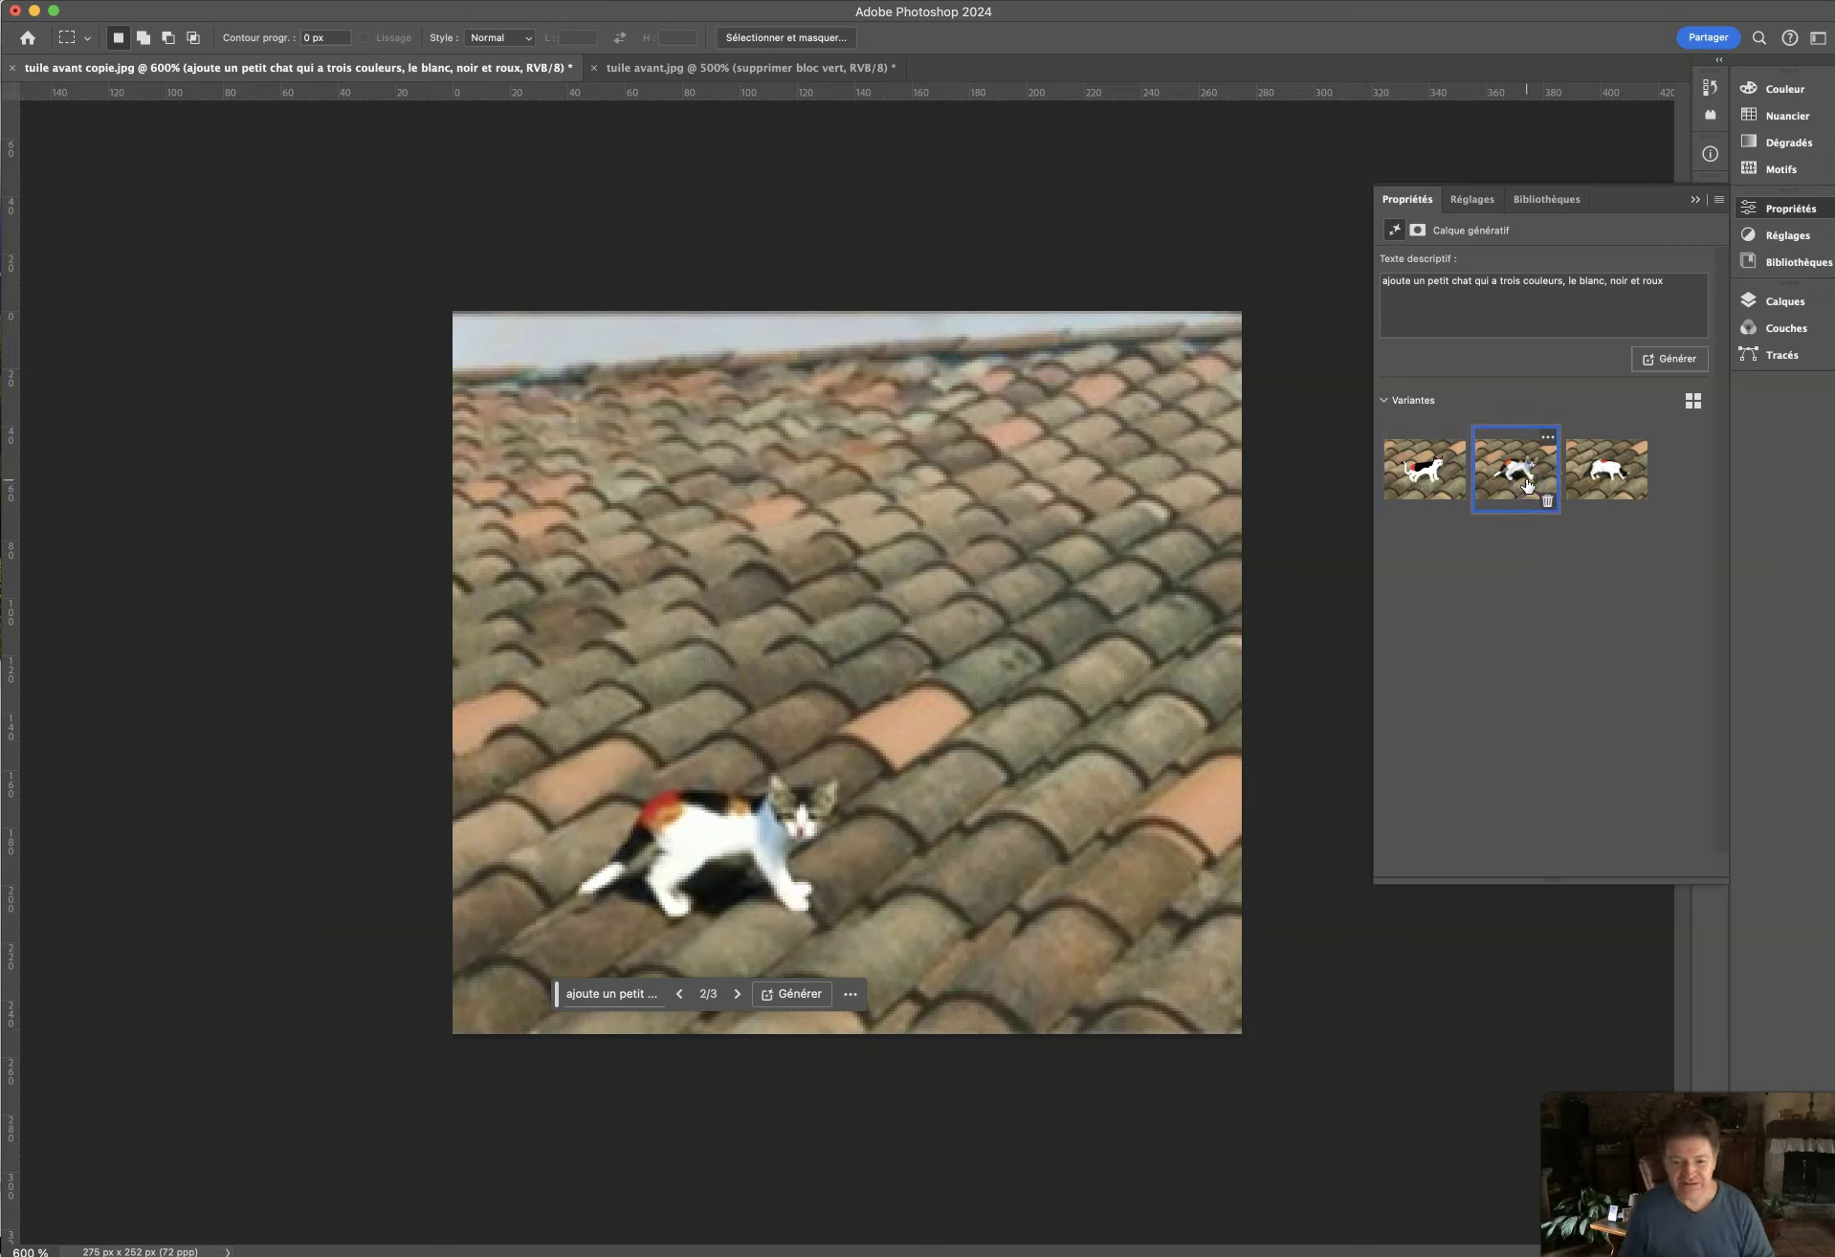
pyautogui.click(1593, 475)
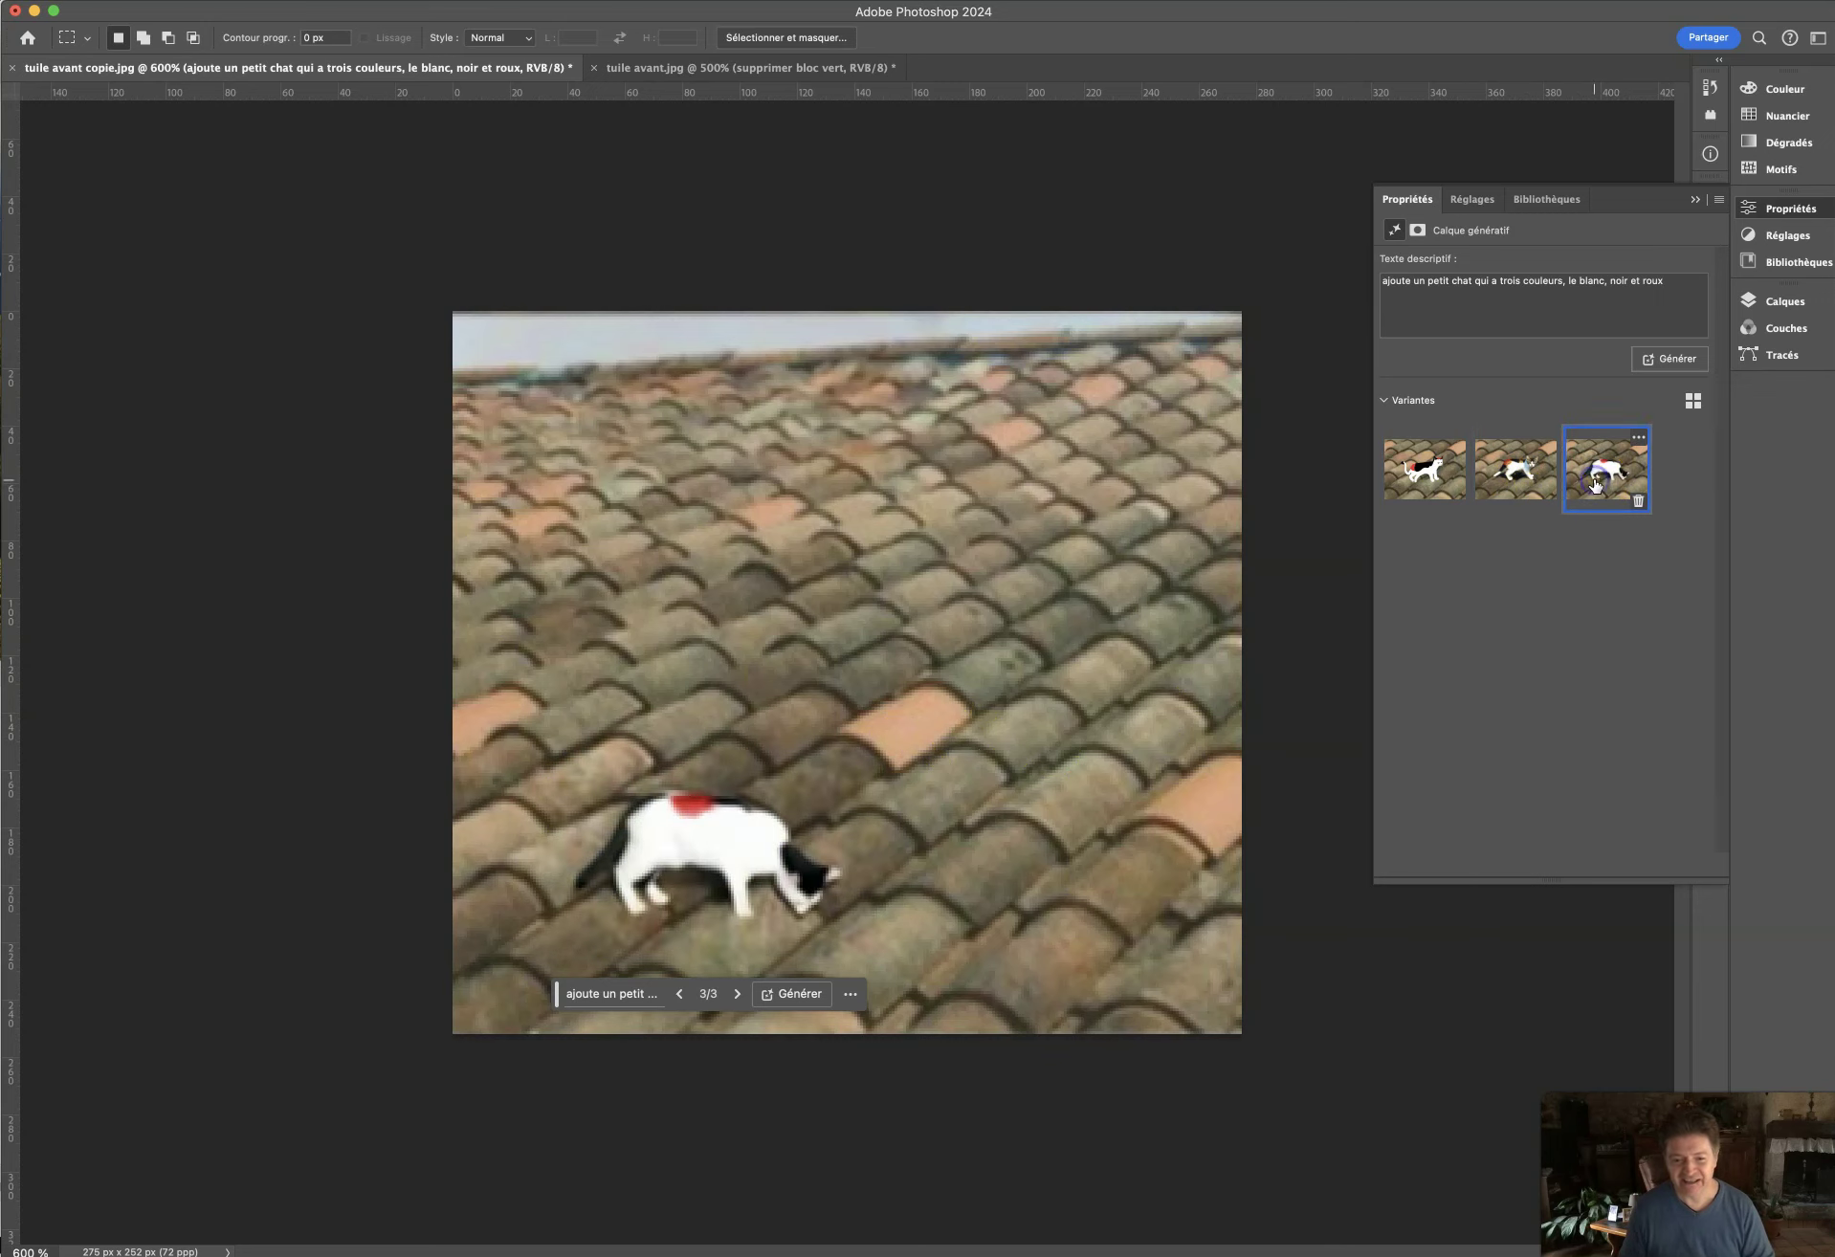
pyautogui.click(1517, 483)
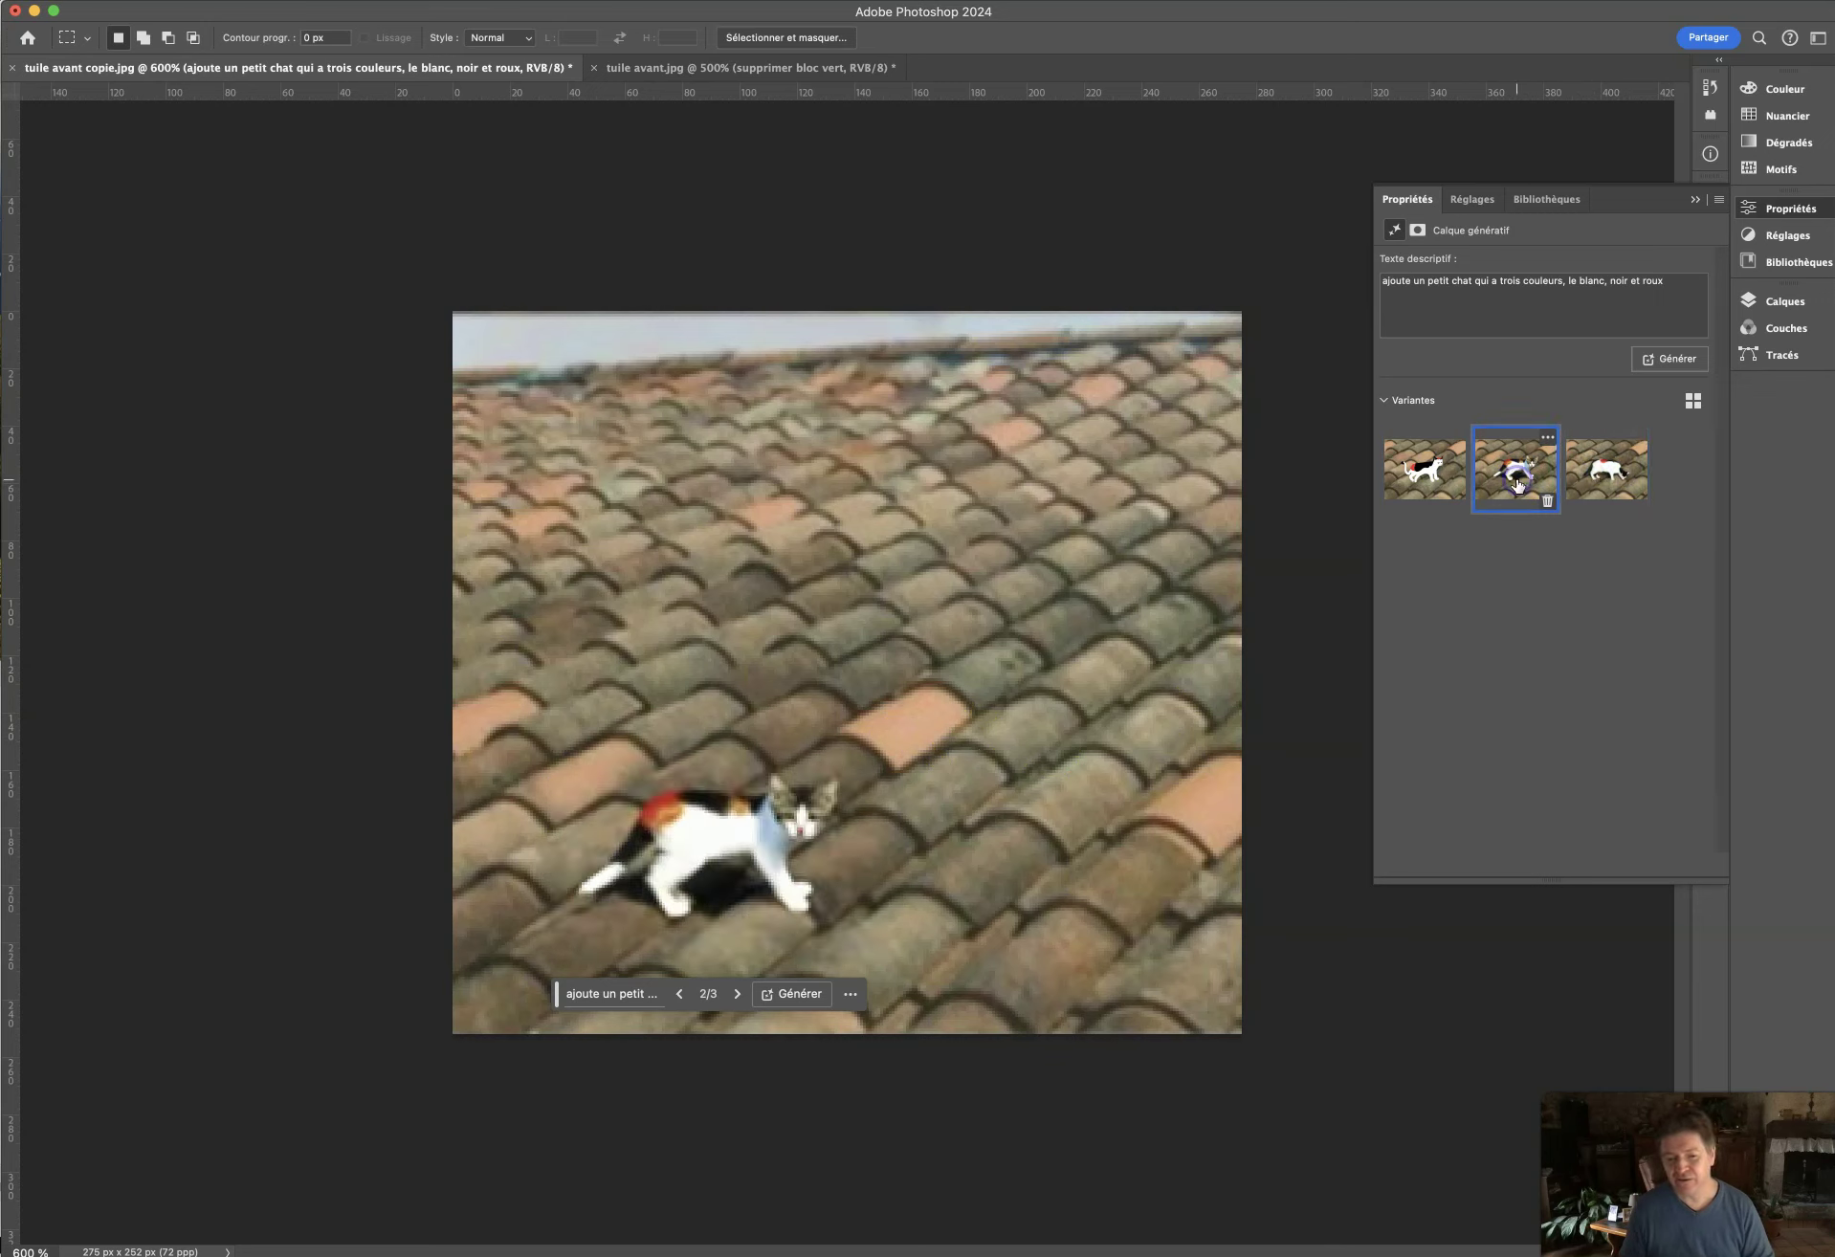
pyautogui.click(1307, 572)
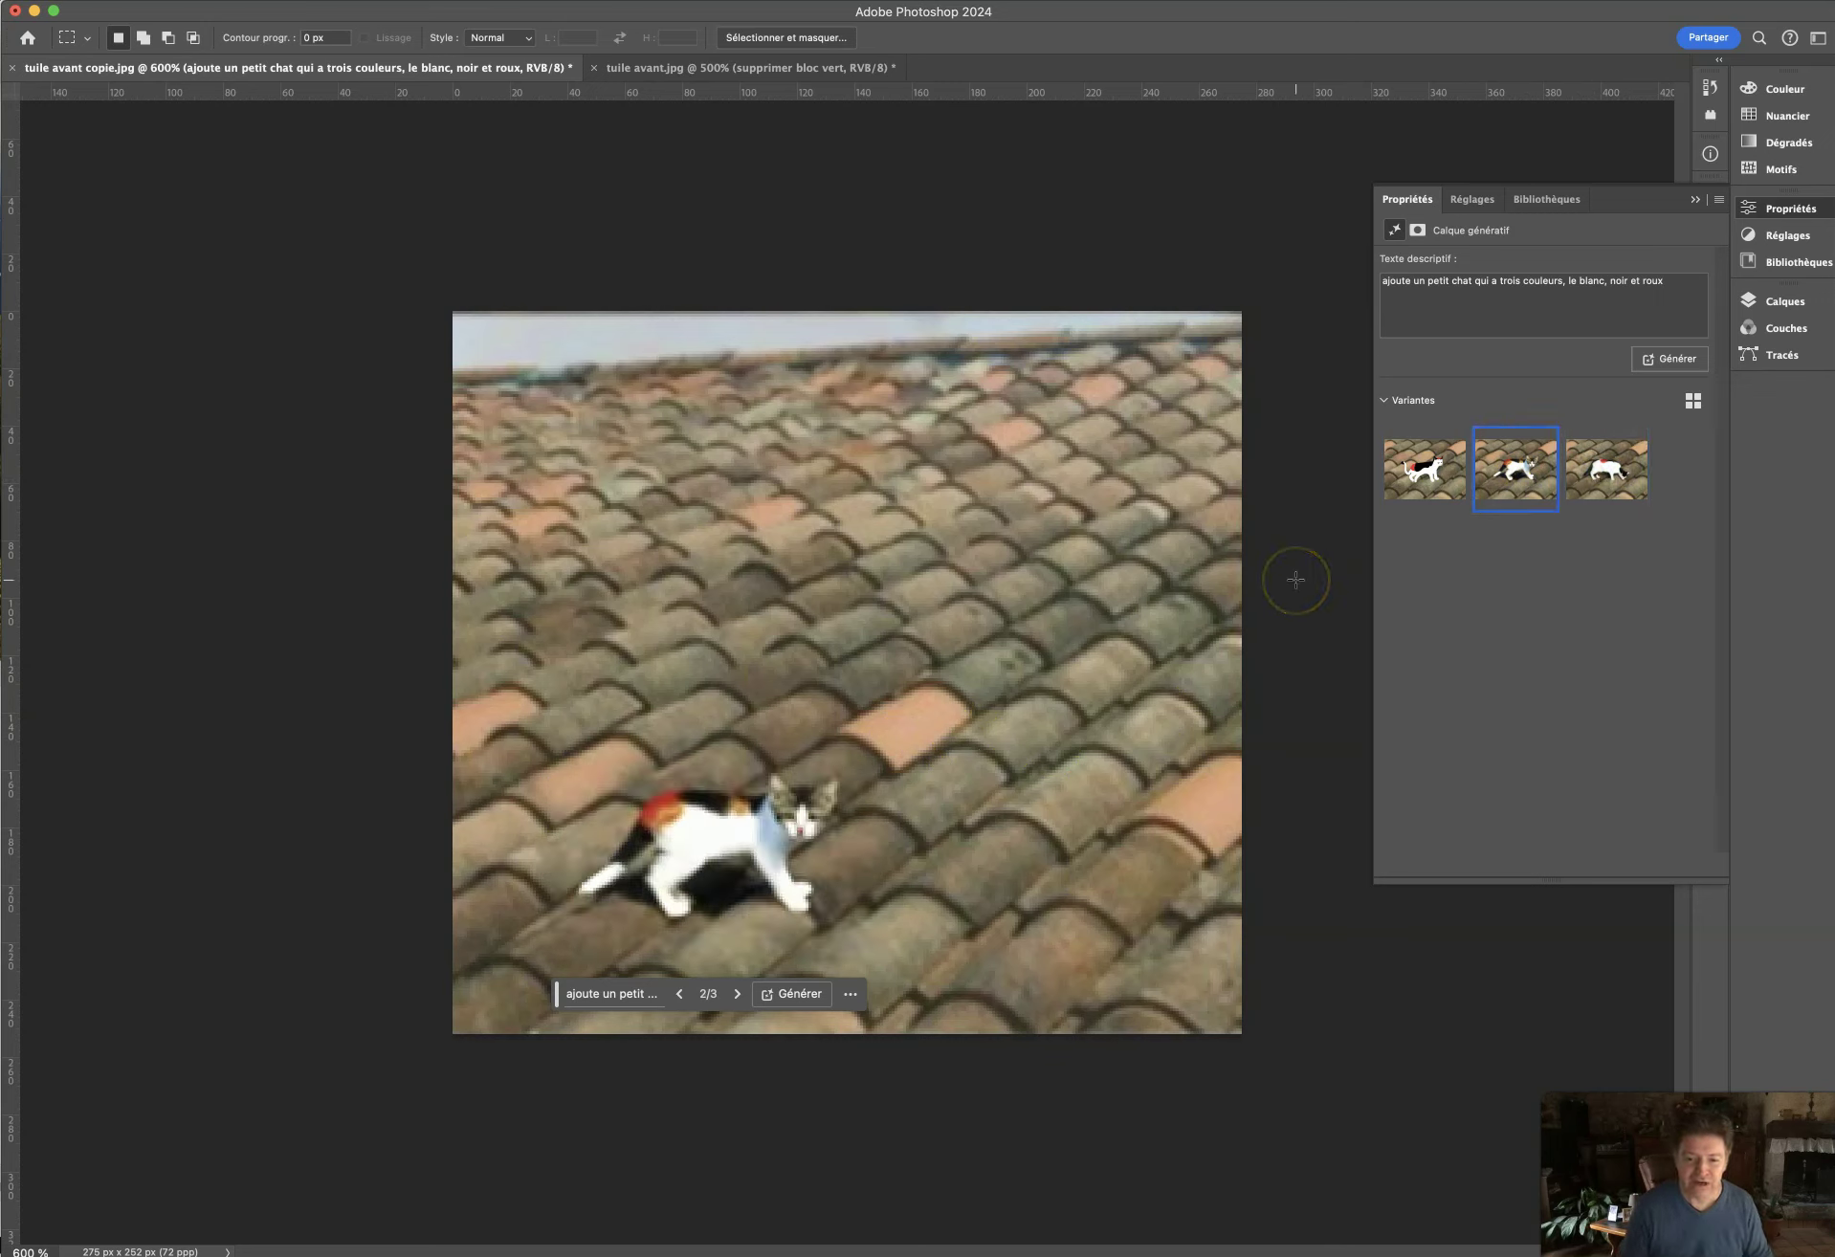
pyautogui.hotkey('ctrl', '-')
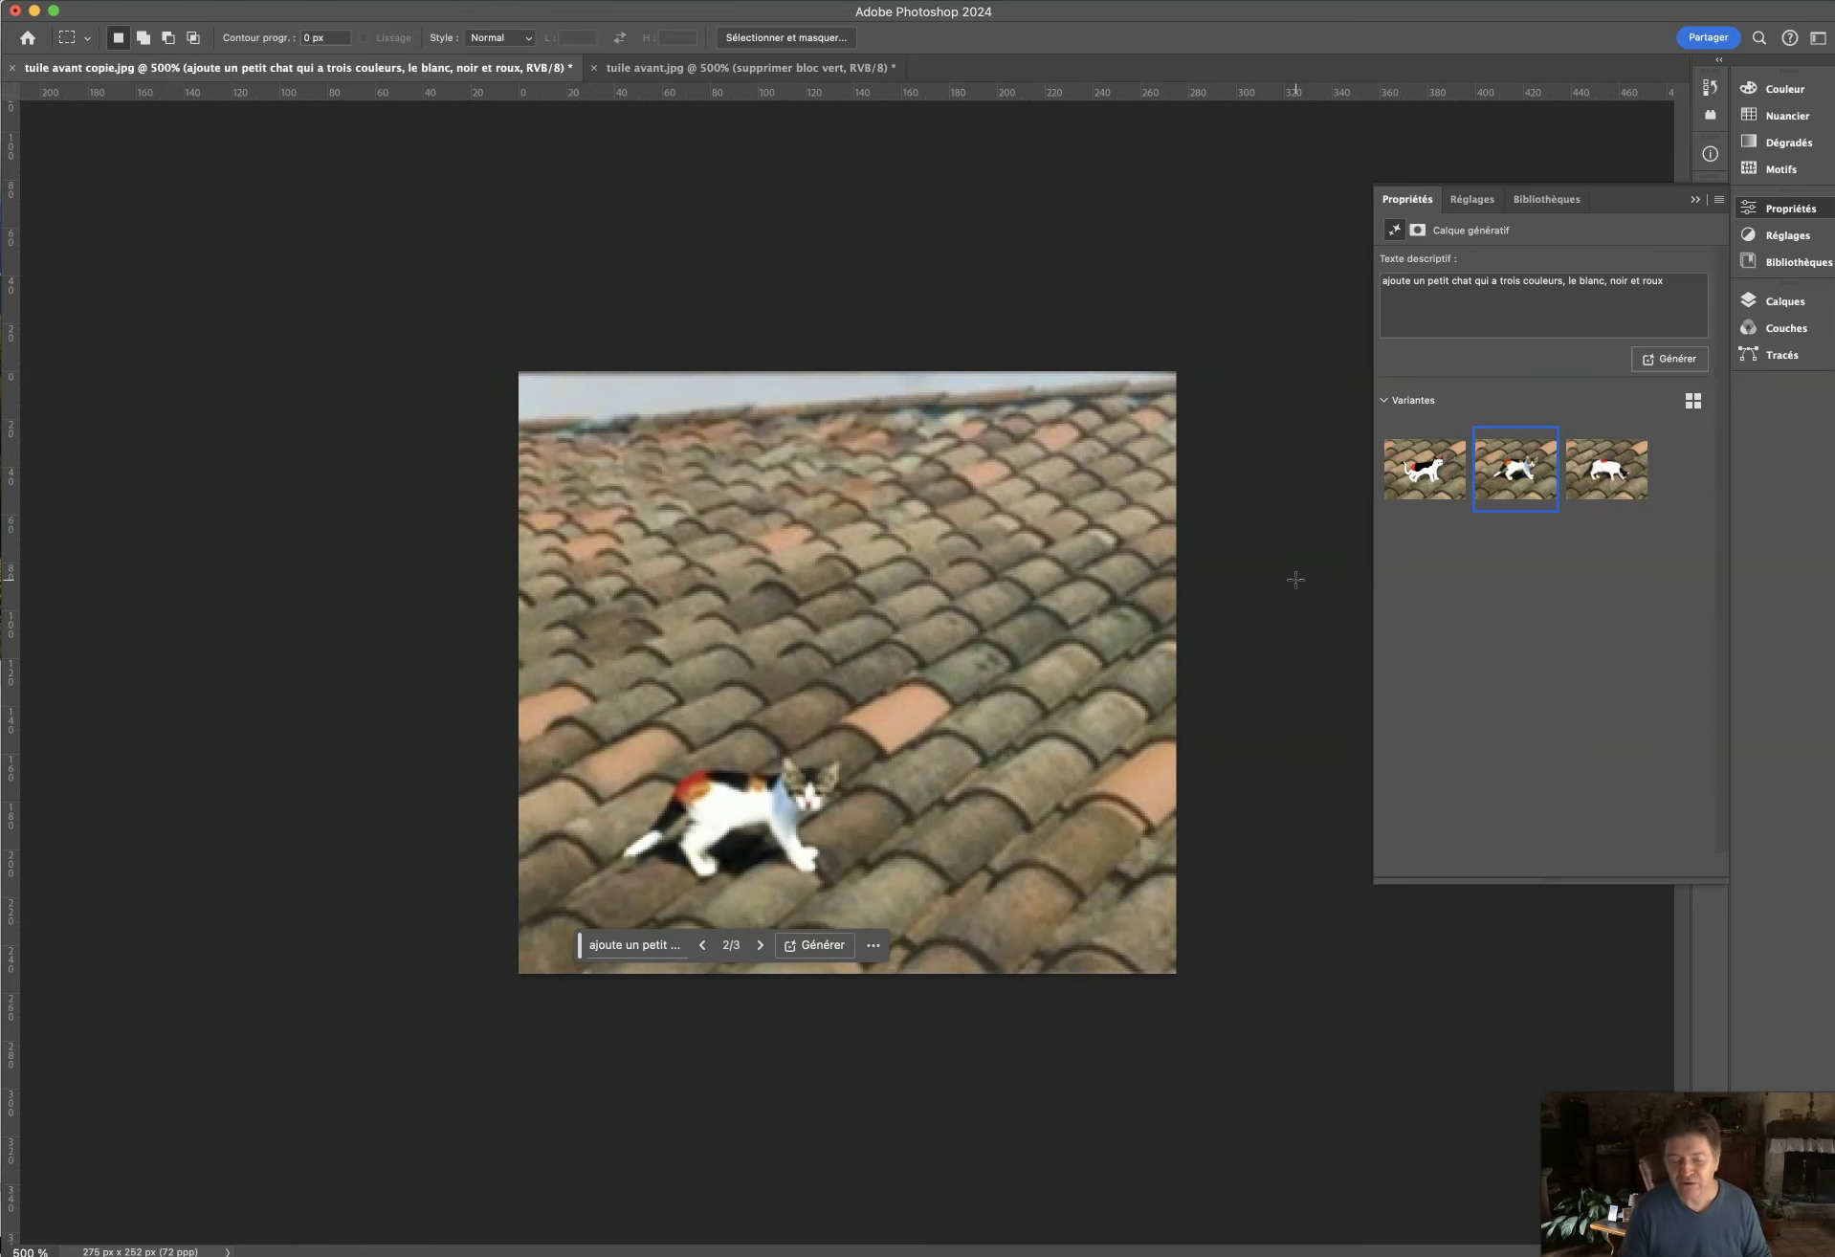
pyautogui.press('super+plus')
pyautogui.click(1608, 469)
pyautogui.click(1515, 469)
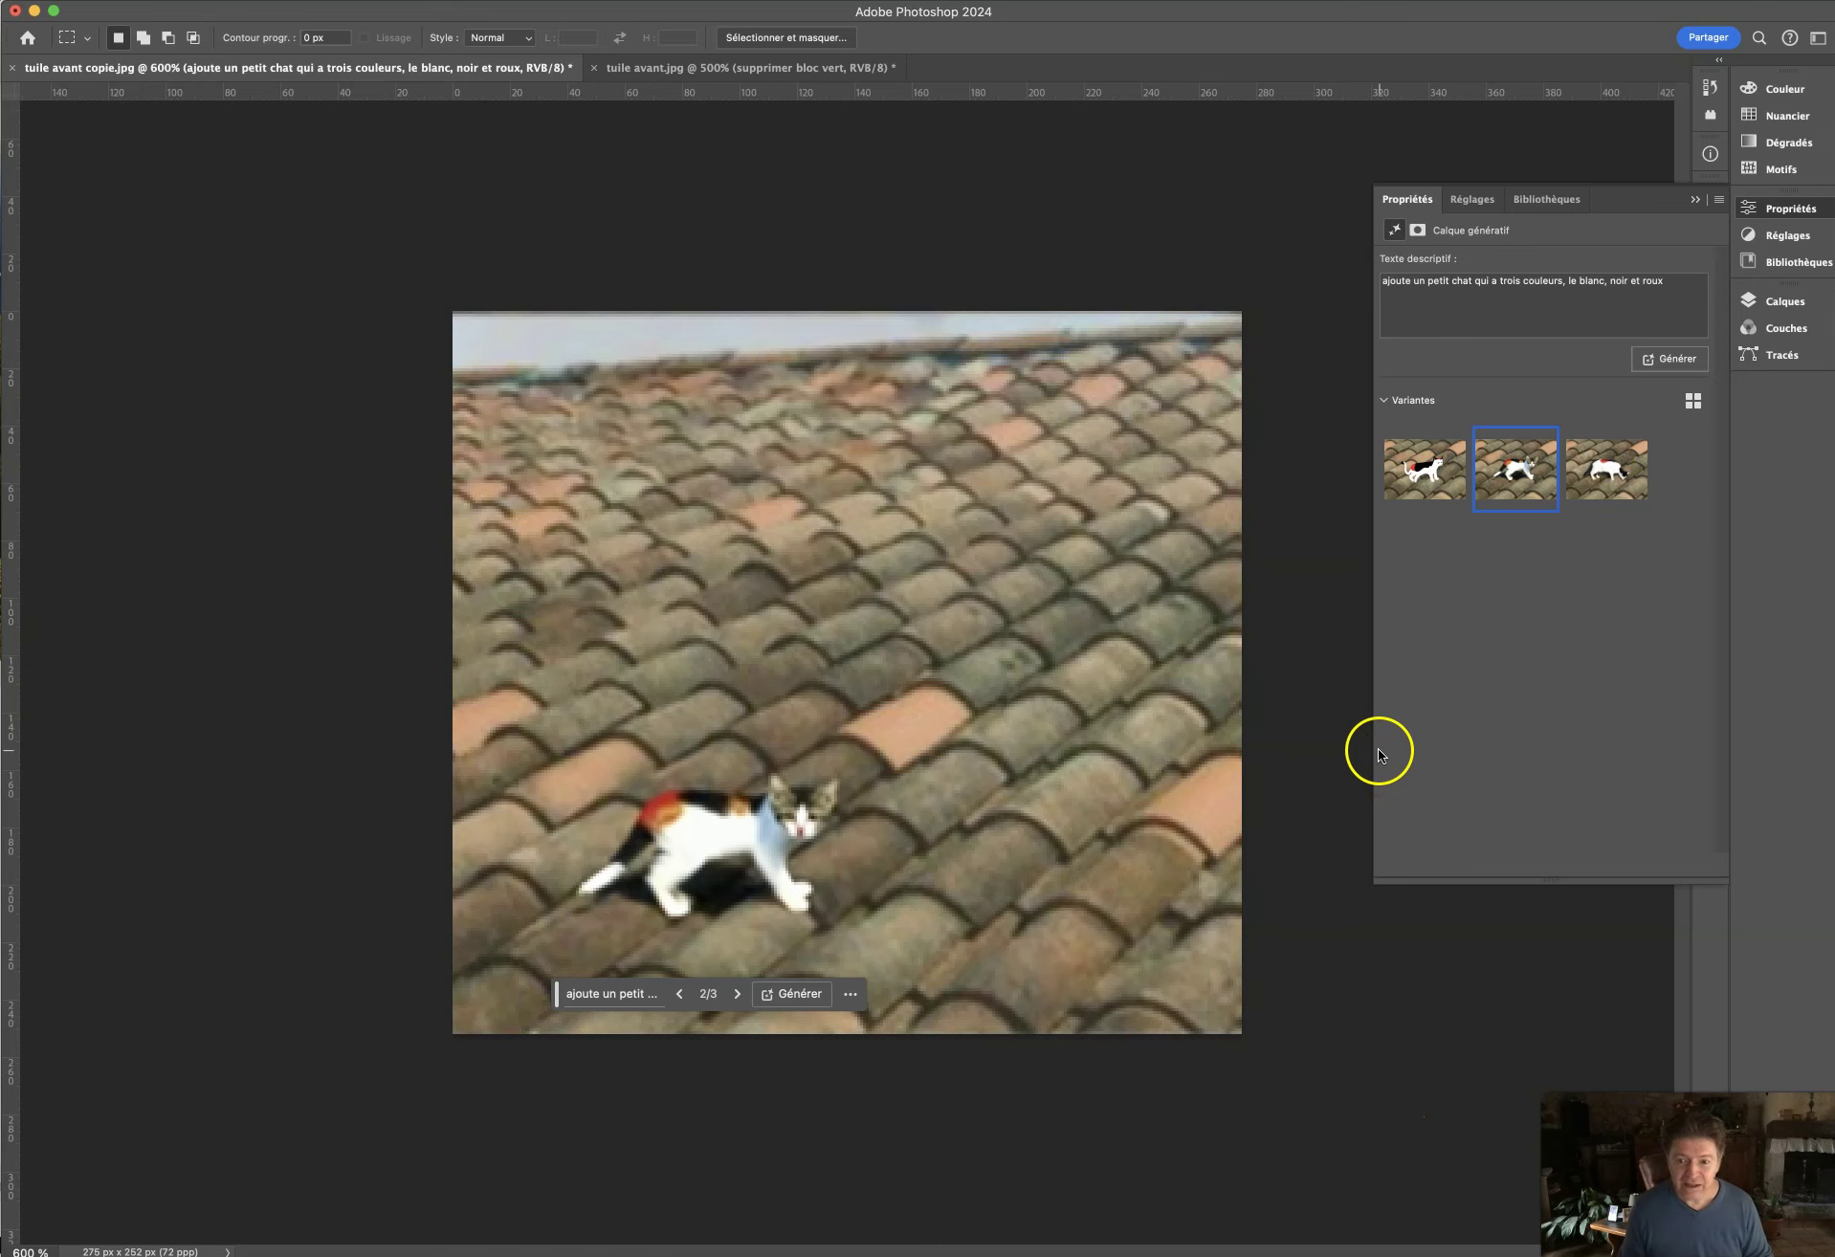
# Toggle the cat layer's visibility to compare, then select the Arrière-plan layer.
pyautogui.click(1778, 300)
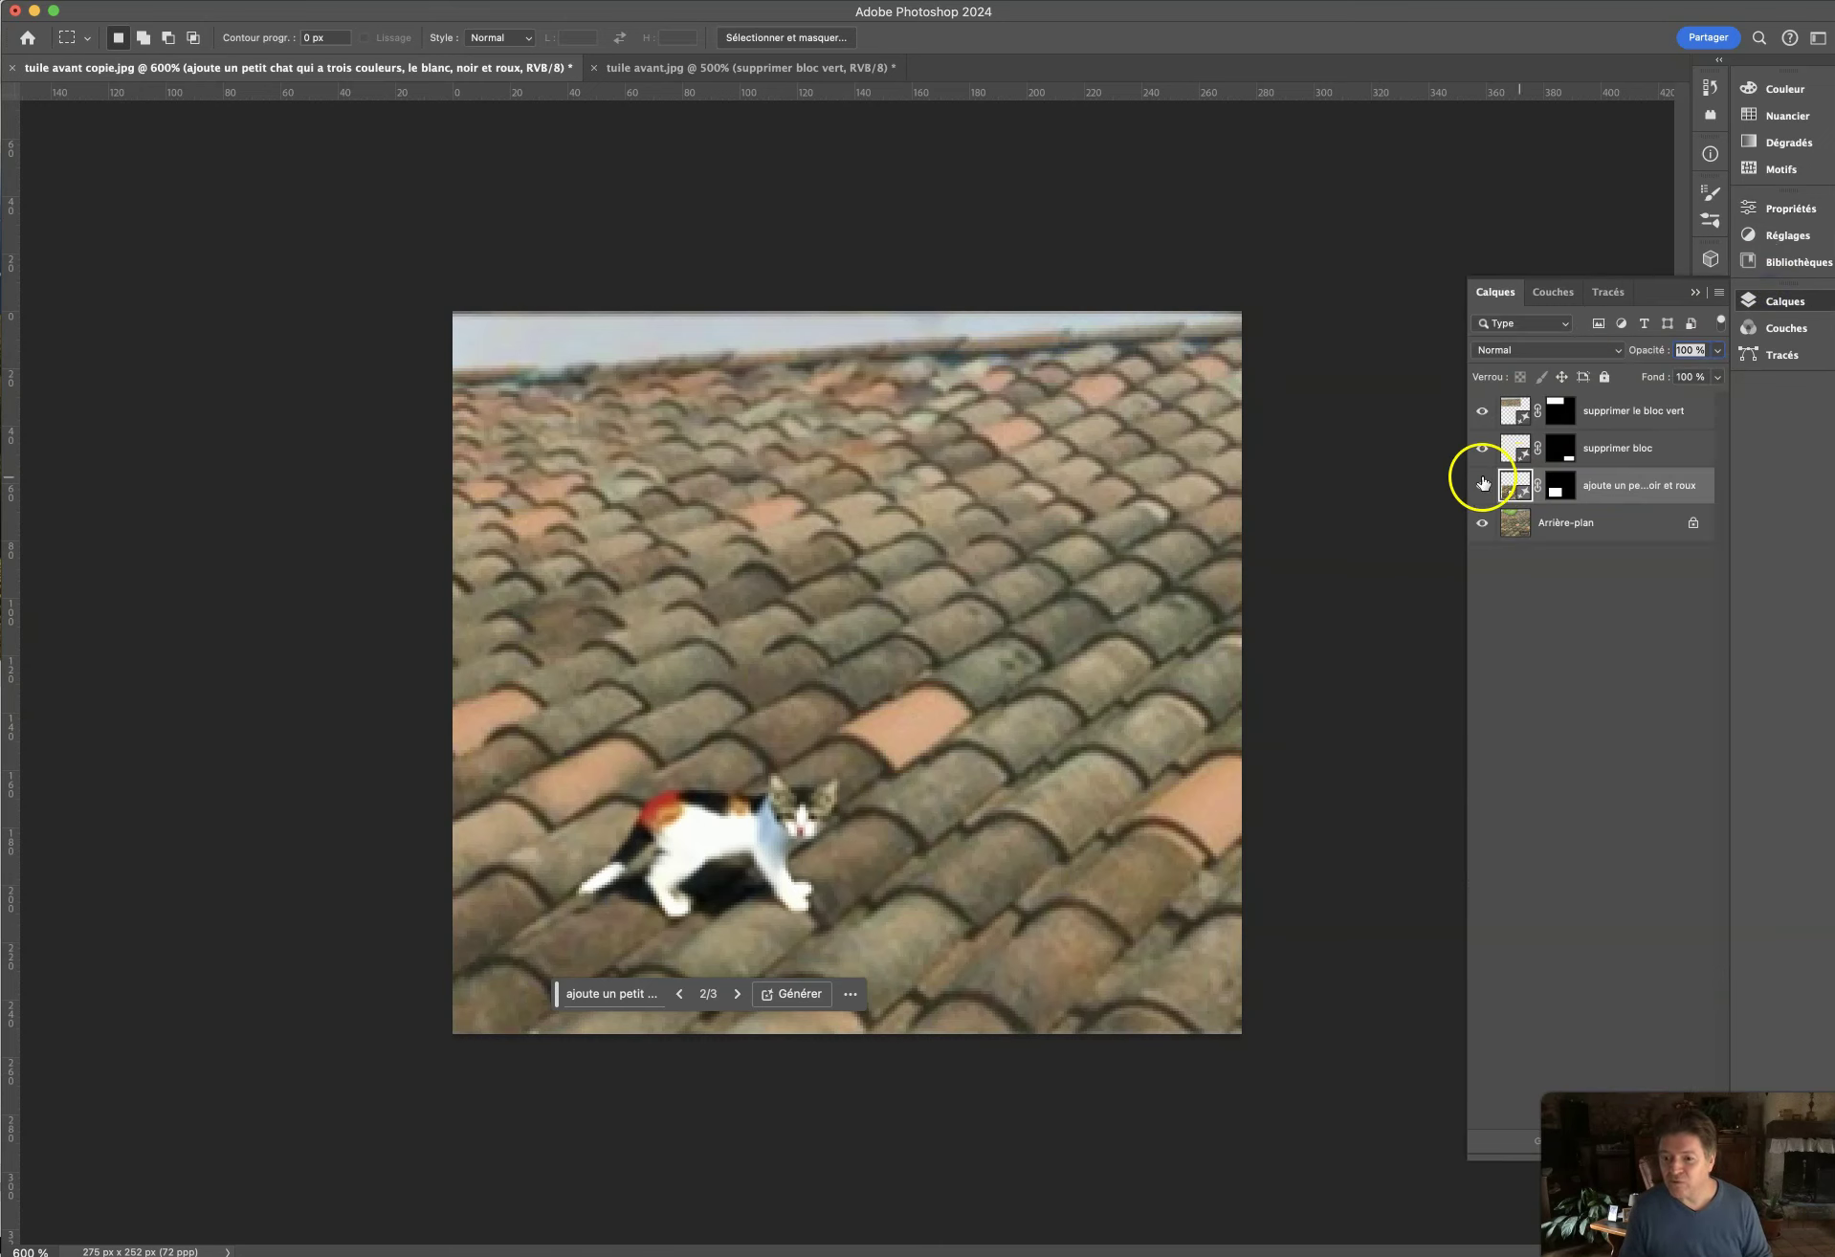
pyautogui.click(1479, 490)
pyautogui.click(1480, 489)
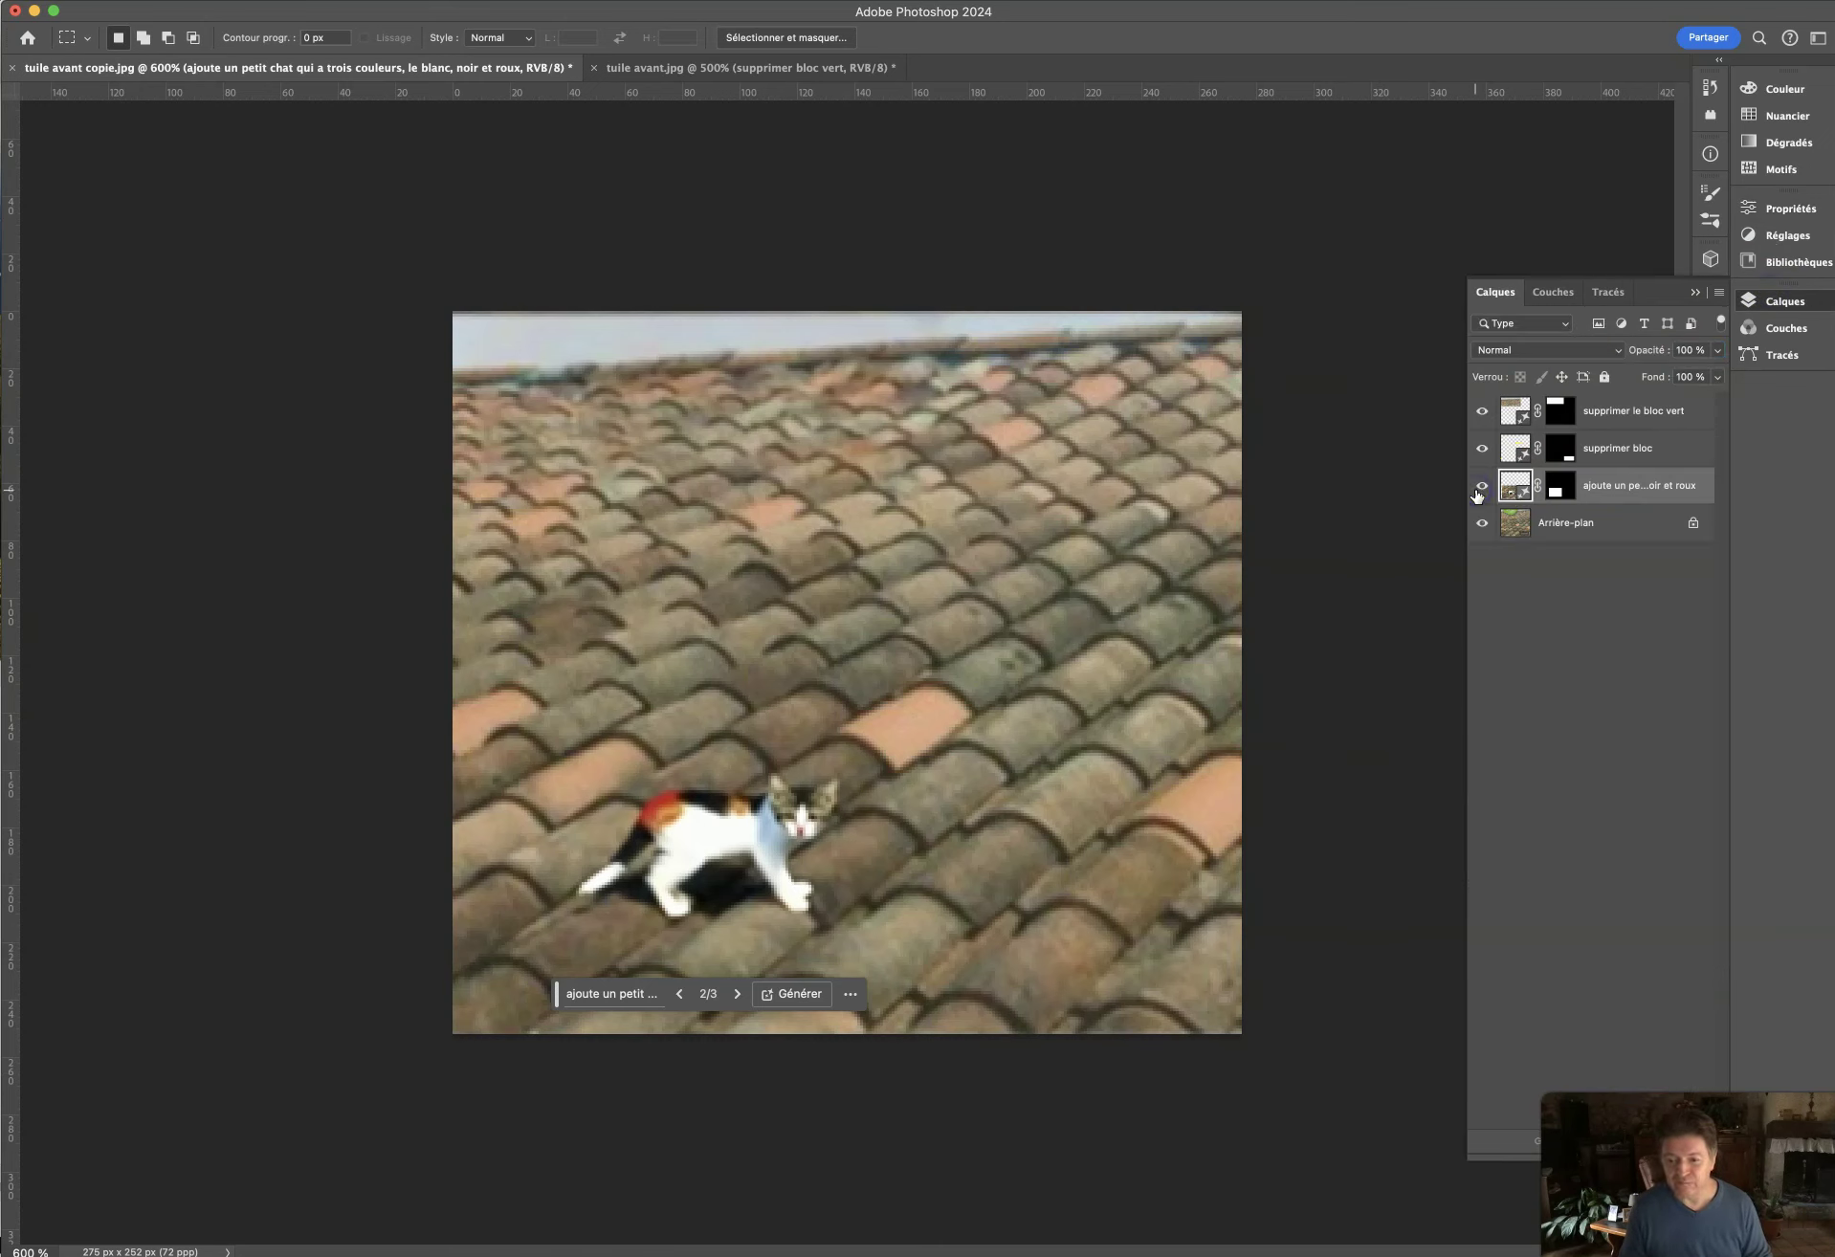
pyautogui.click(1773, 303)
pyautogui.click(1582, 526)
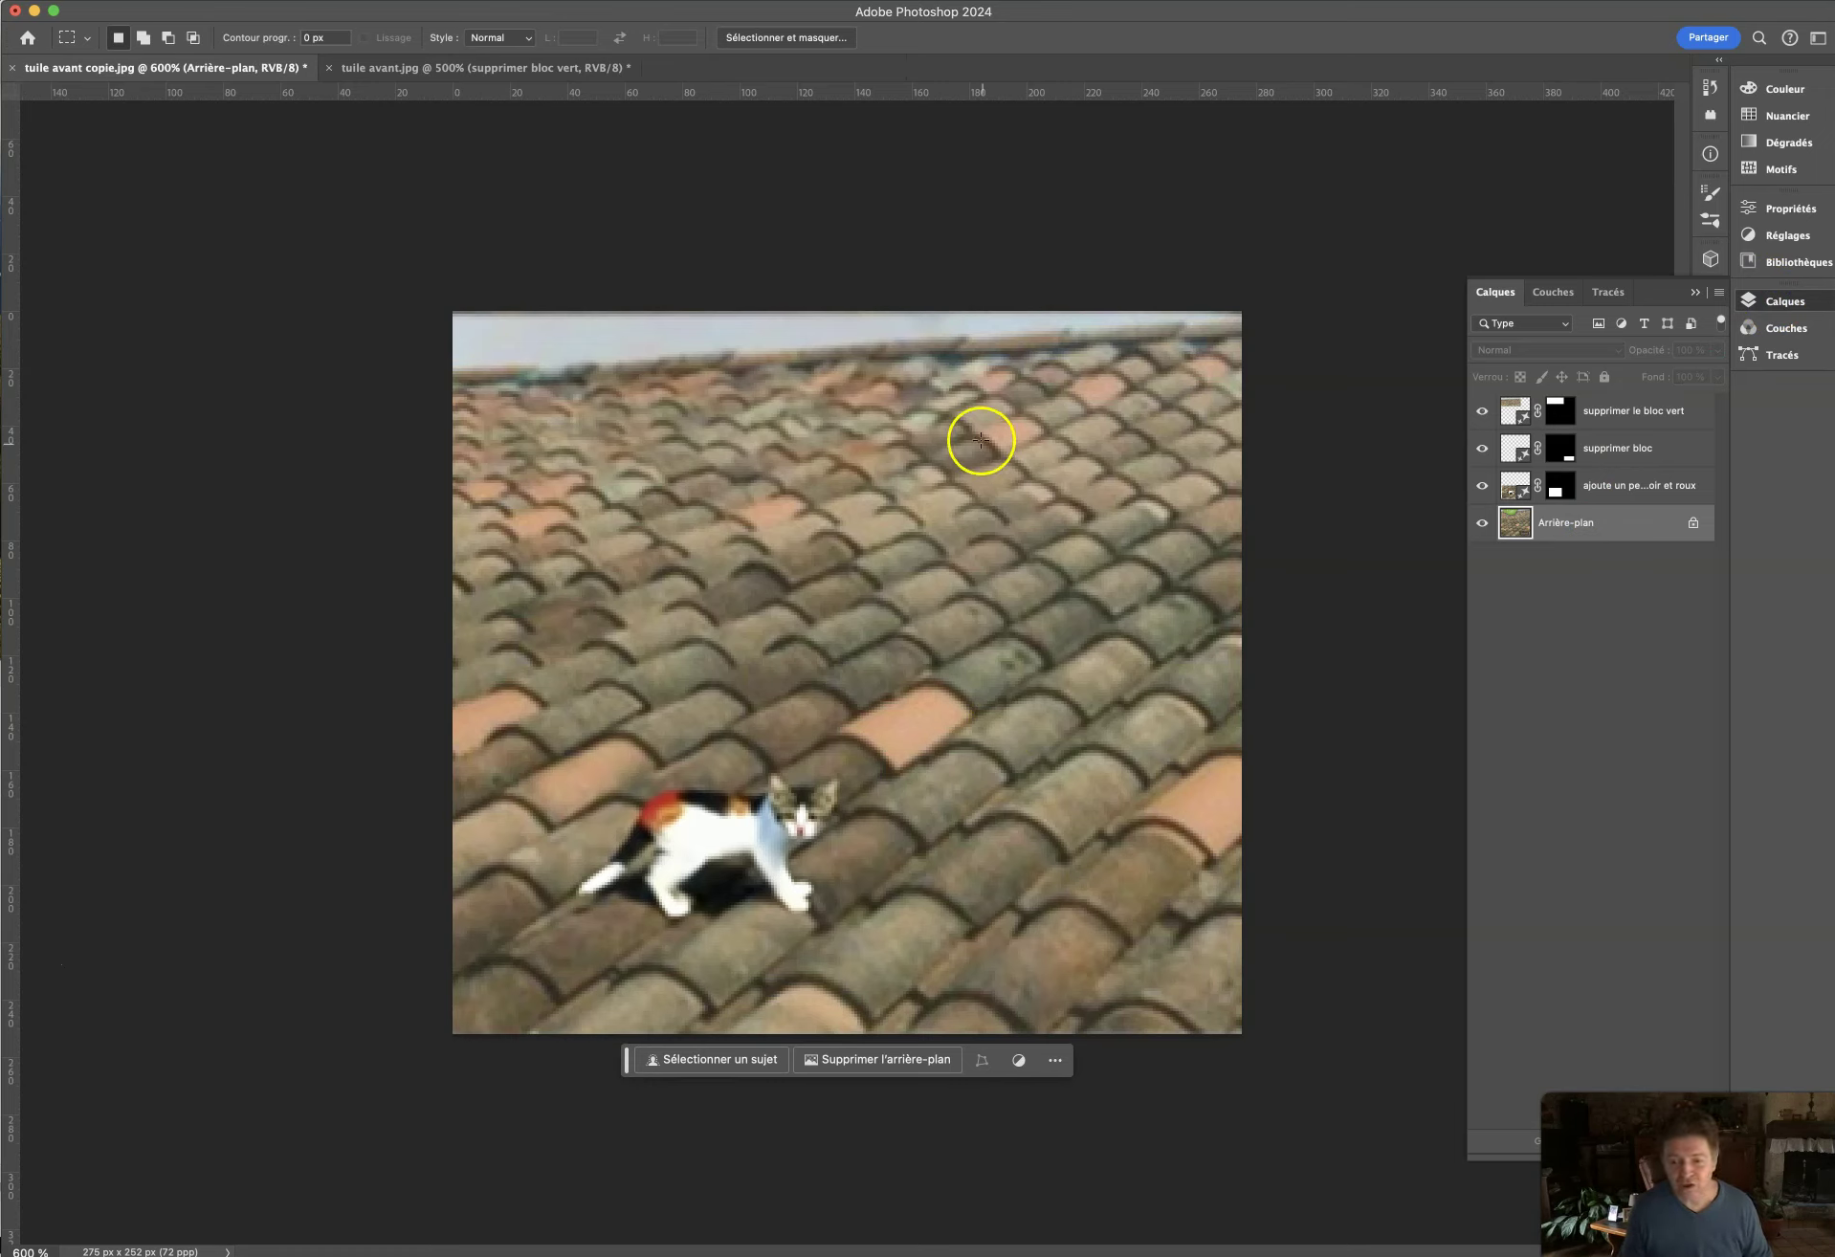
# Marquee the upper-right tiles and generative-fill them with the prompt 'ajoute une cheminée'.
pyautogui.moveTo(956, 406)
pyautogui.mouseDown()
pyautogui.moveTo(1168, 697)
pyautogui.moveTo(1158, 559)
pyautogui.moveTo(1151, 629)
pyautogui.mouseUp()
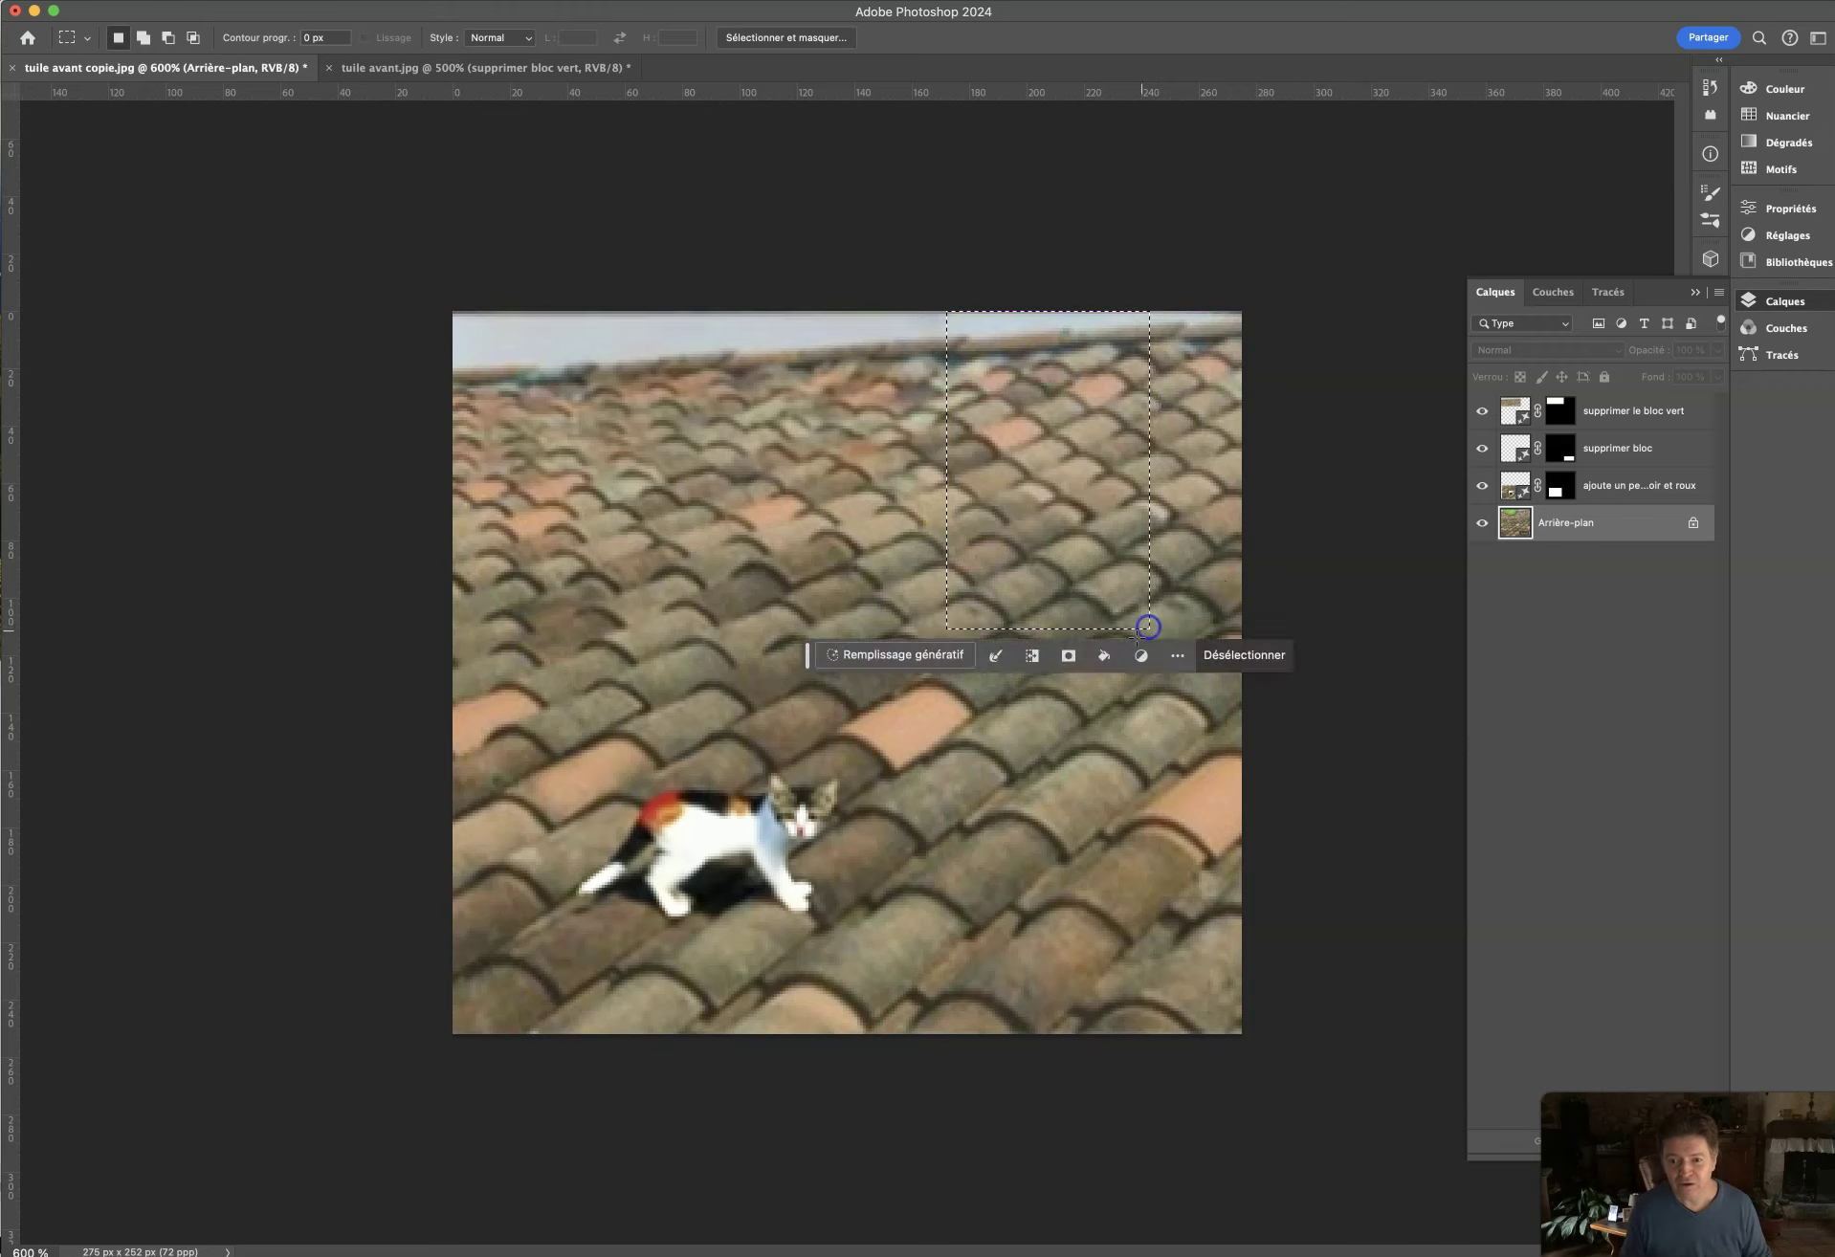
pyautogui.click(909, 653)
pyautogui.write('ajou')
pyautogui.write('te une s')
pyautogui.write('ortie')
pyautogui.press('BackSpace')
pyautogui.press('BackSpace')
pyautogui.press('BackSpace')
pyautogui.press('BackSpace')
pyautogui.press('BackSpace')
pyautogui.write('chelu')
pyautogui.write('minée')
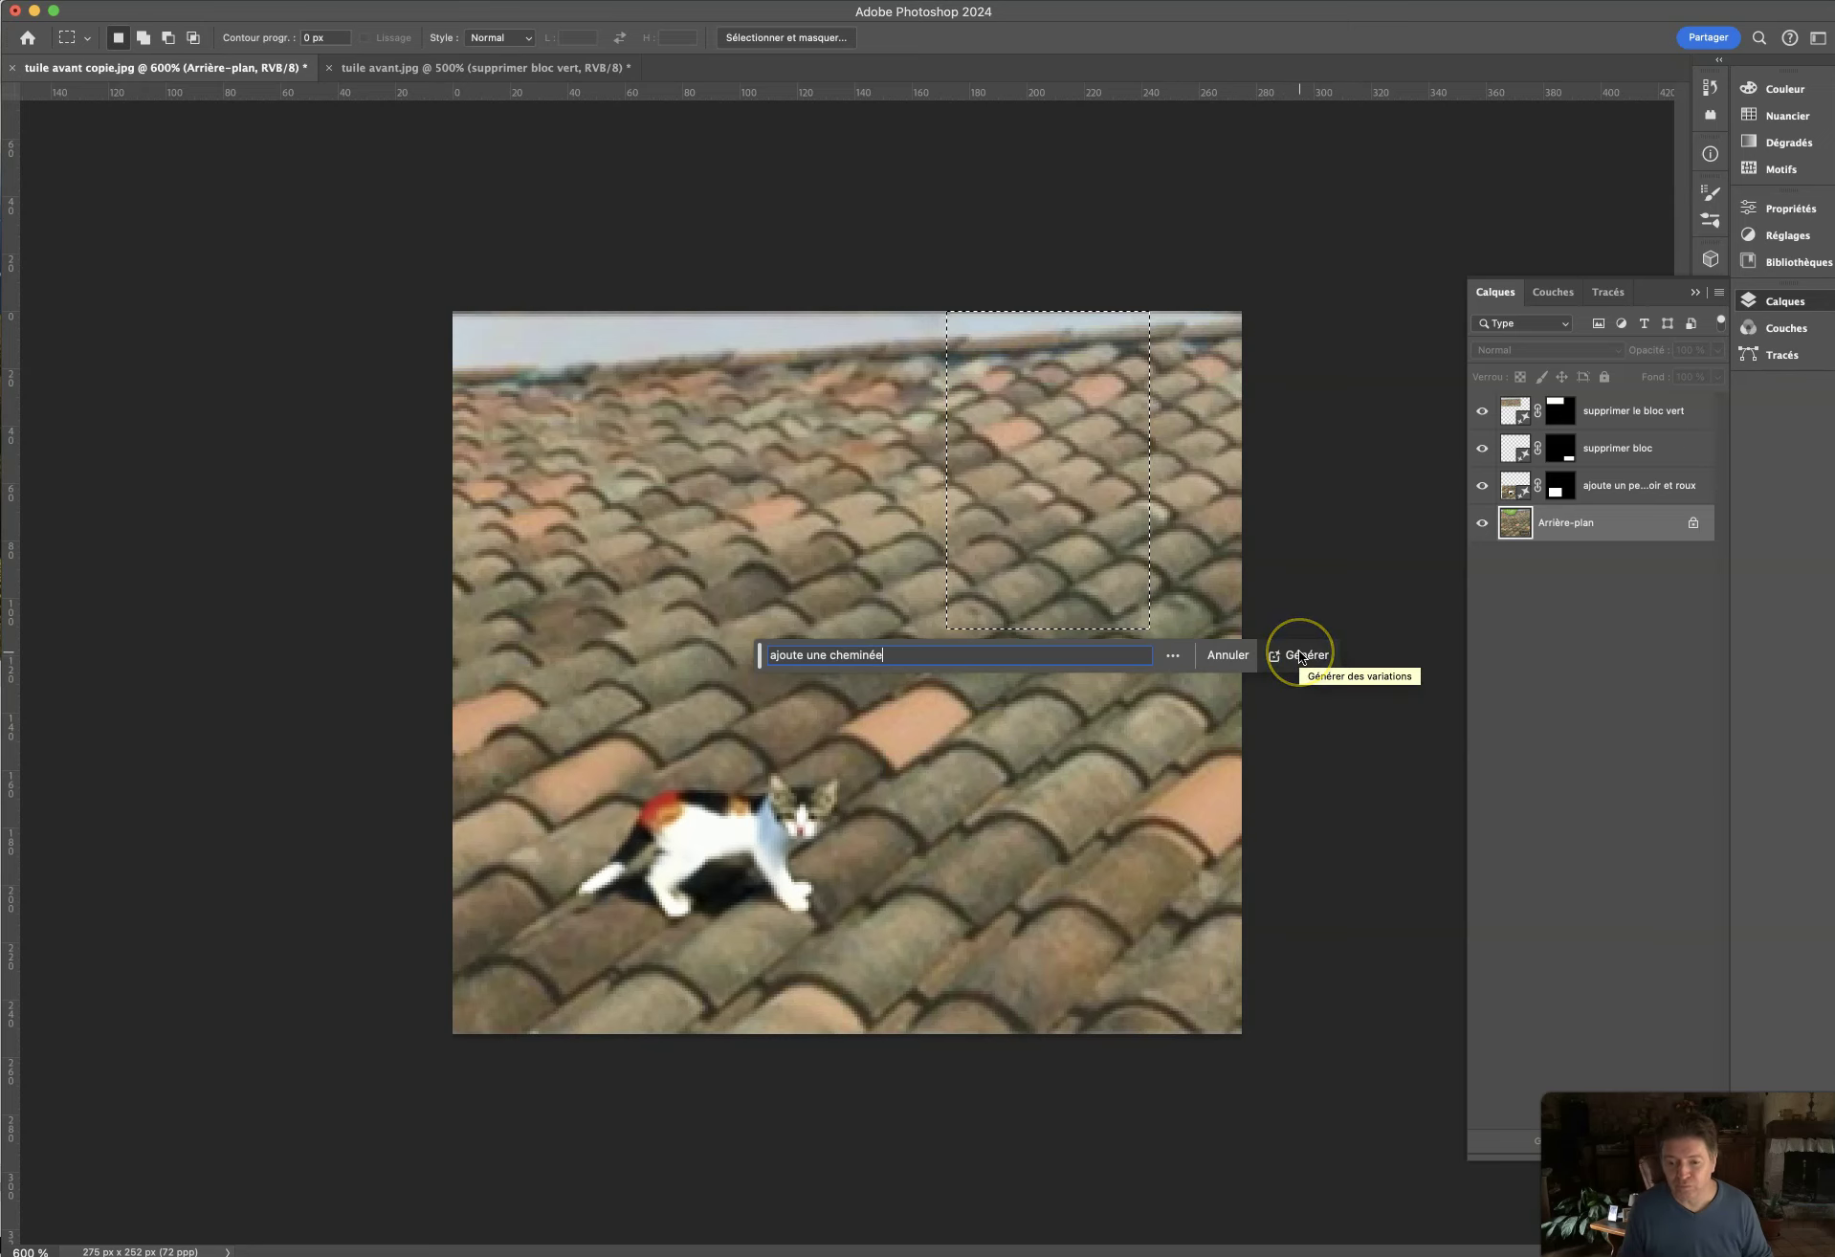
pyautogui.click(1300, 655)
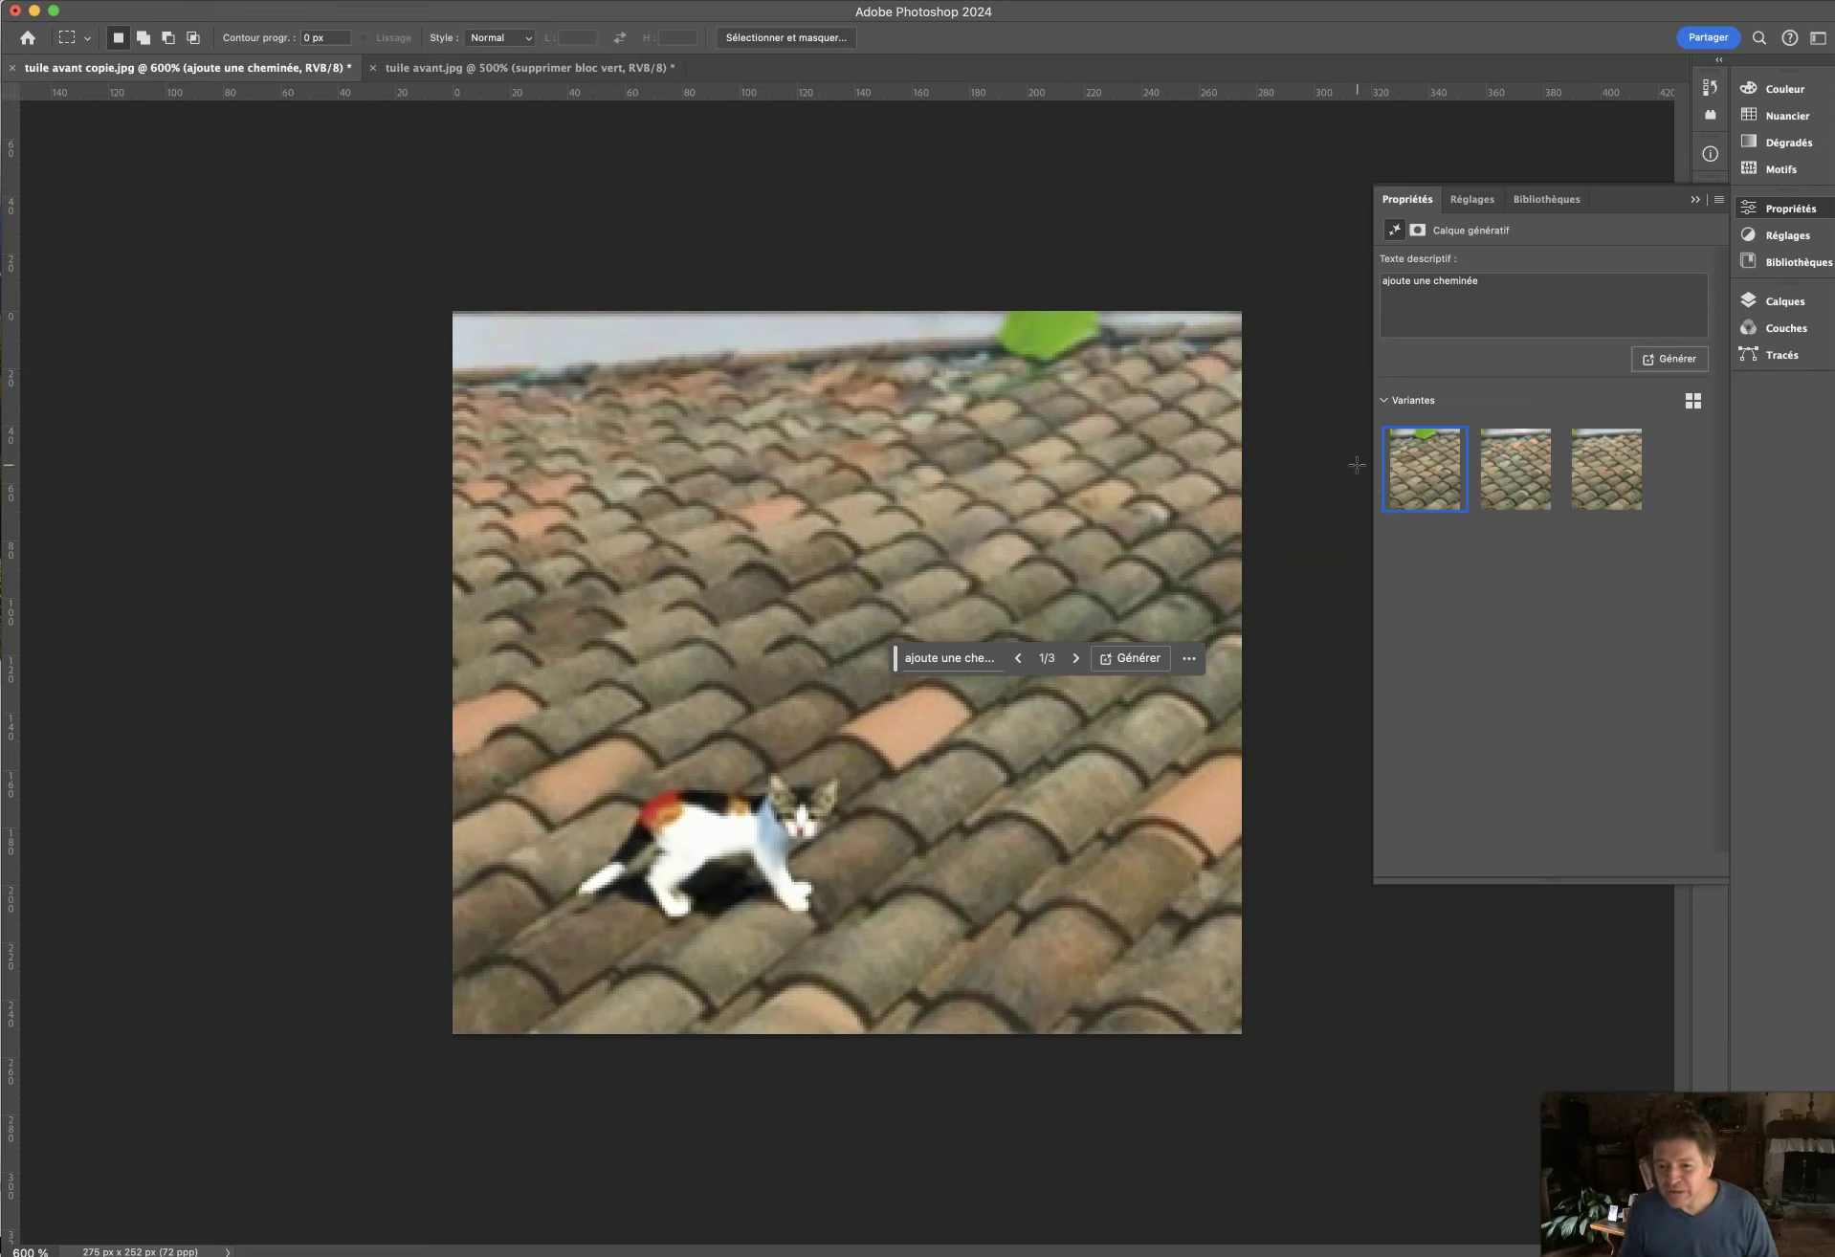
# Compare the chimney variants and apply the third one (3/3).
pyautogui.click(1520, 463)
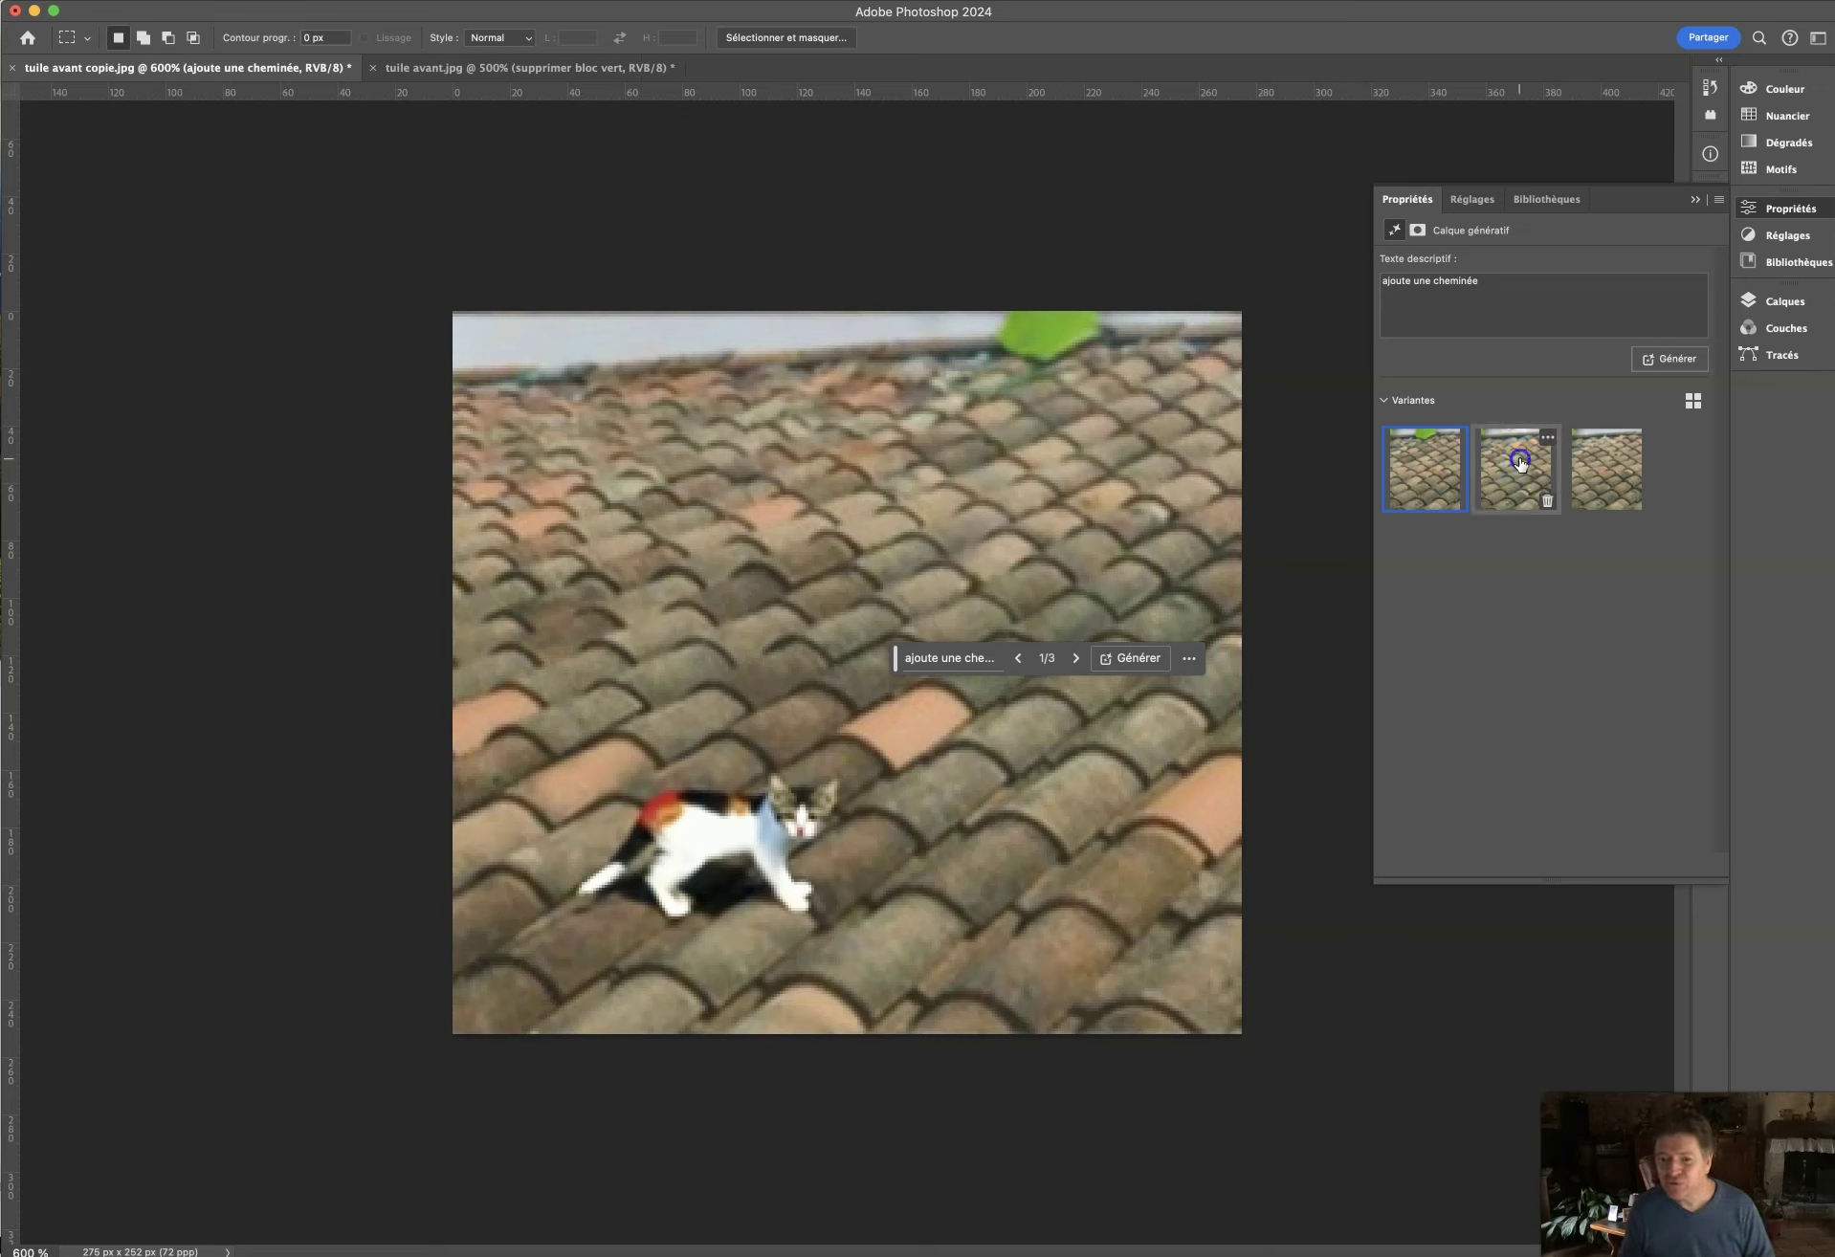
pyautogui.click(1612, 464)
pyautogui.click(1423, 471)
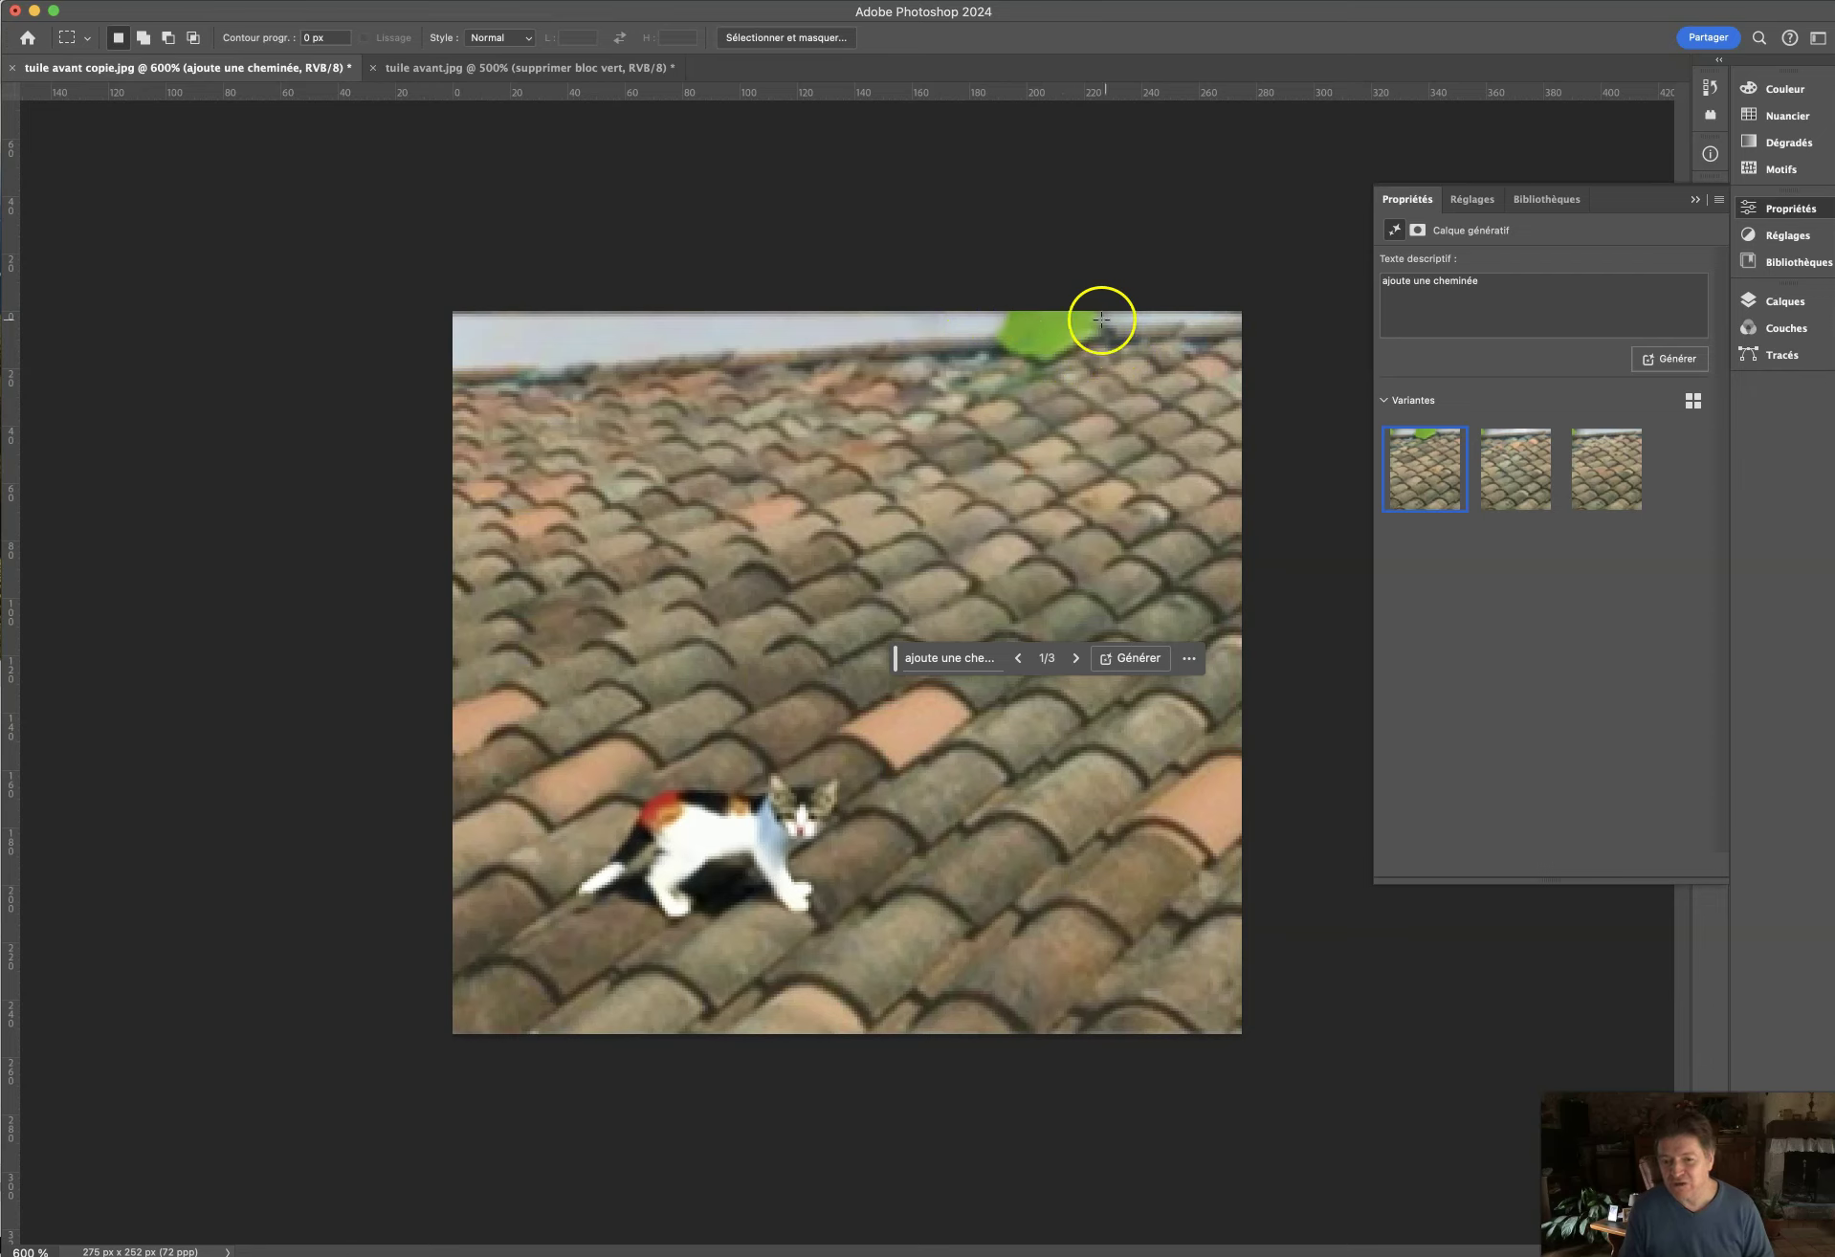
pyautogui.click(1512, 469)
pyautogui.moveTo(1513, 469)
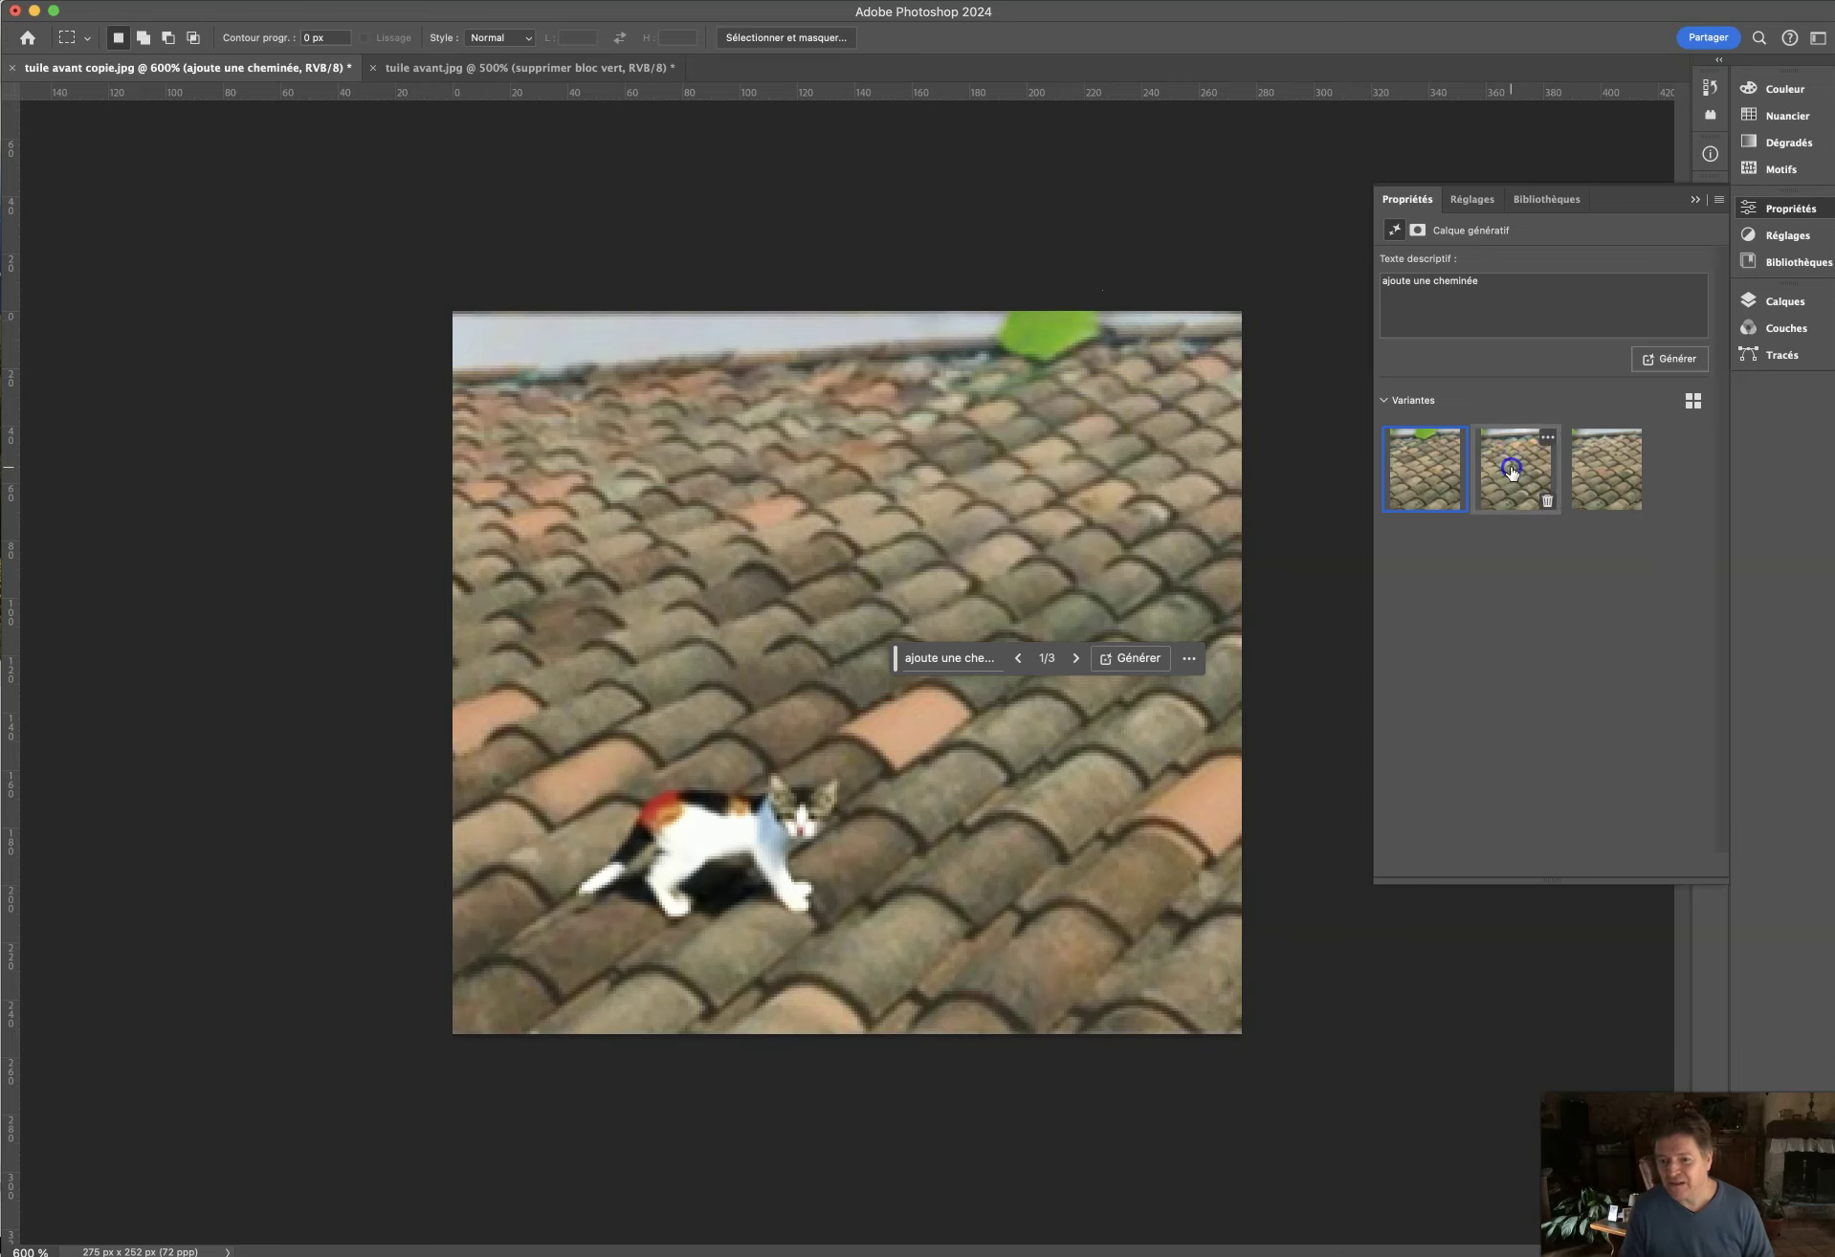
pyautogui.click(1611, 469)
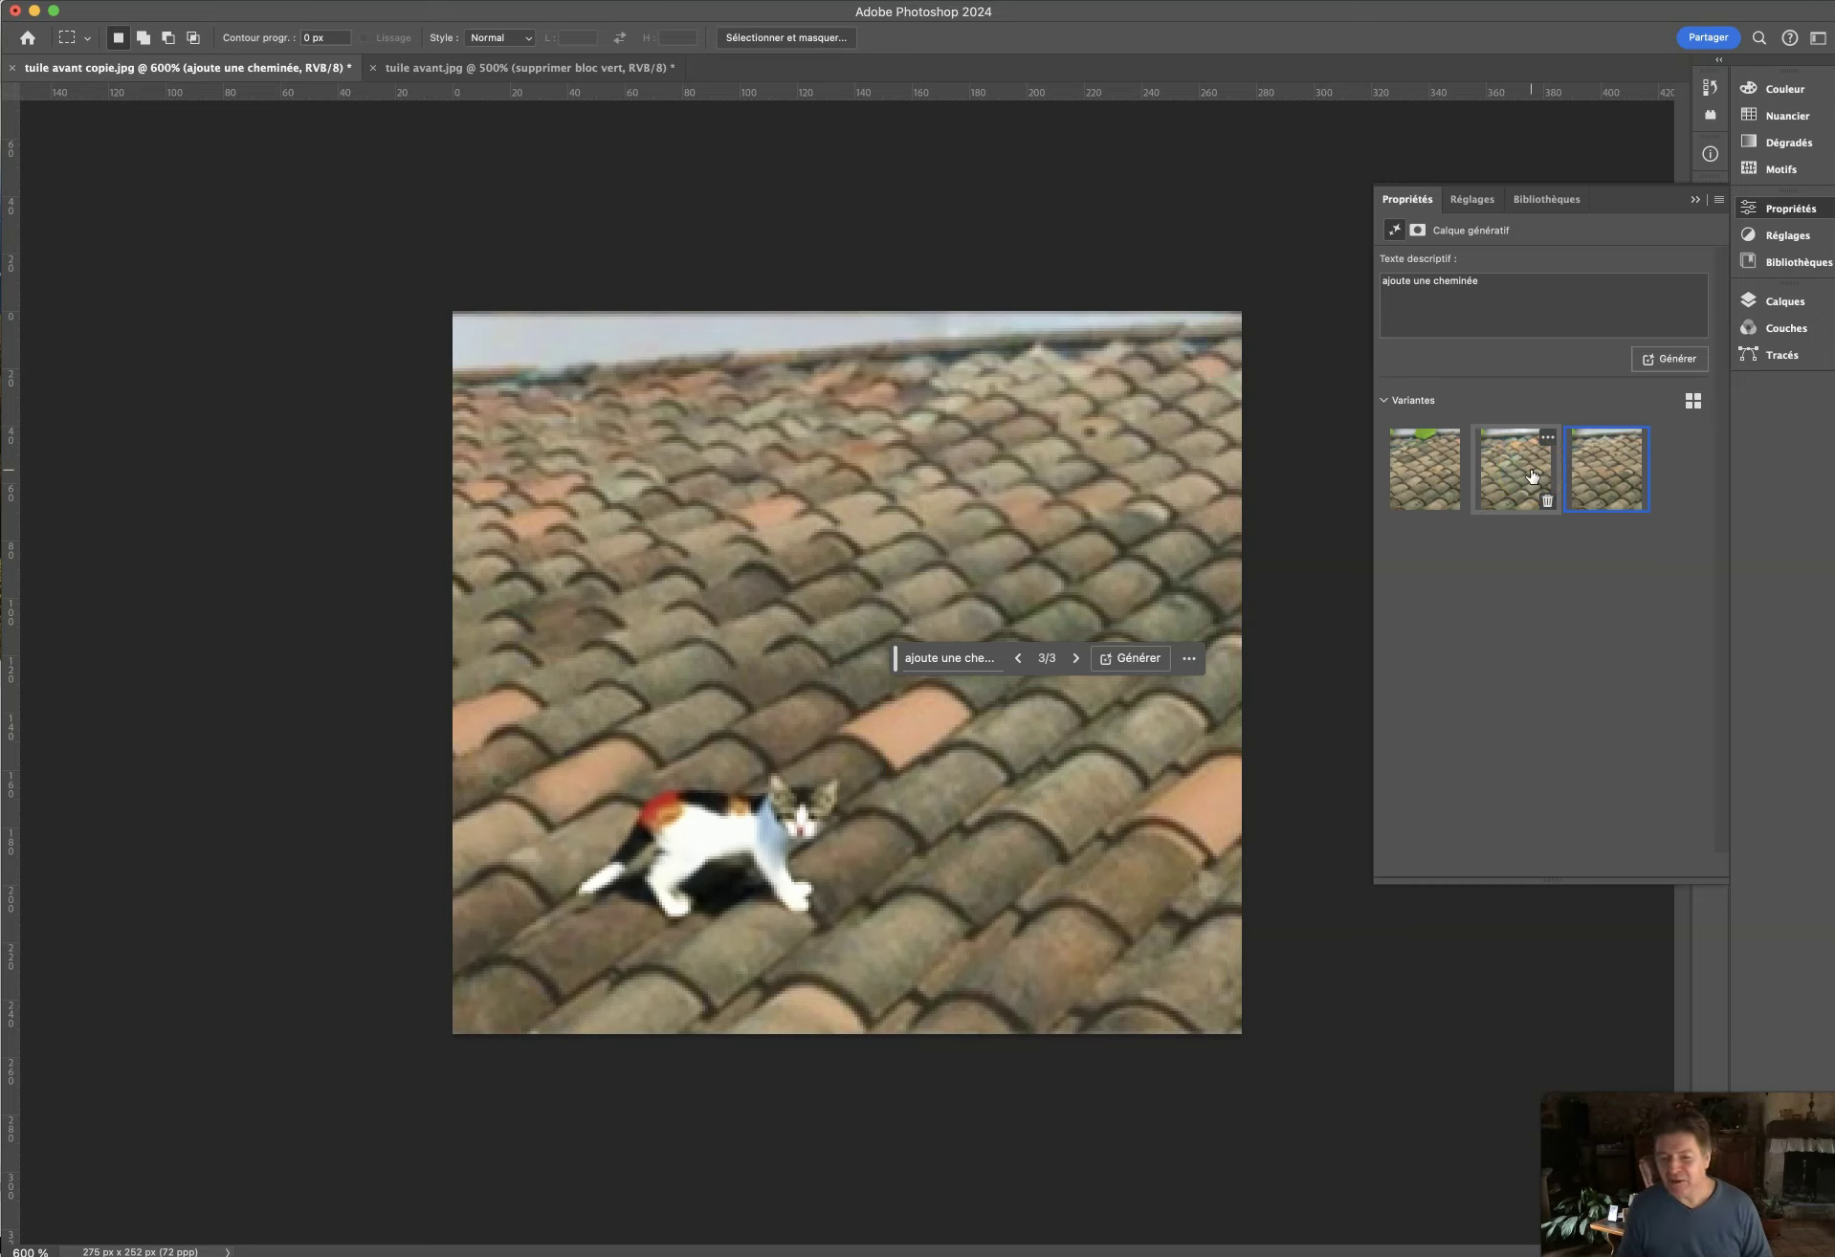
pyautogui.click(1509, 615)
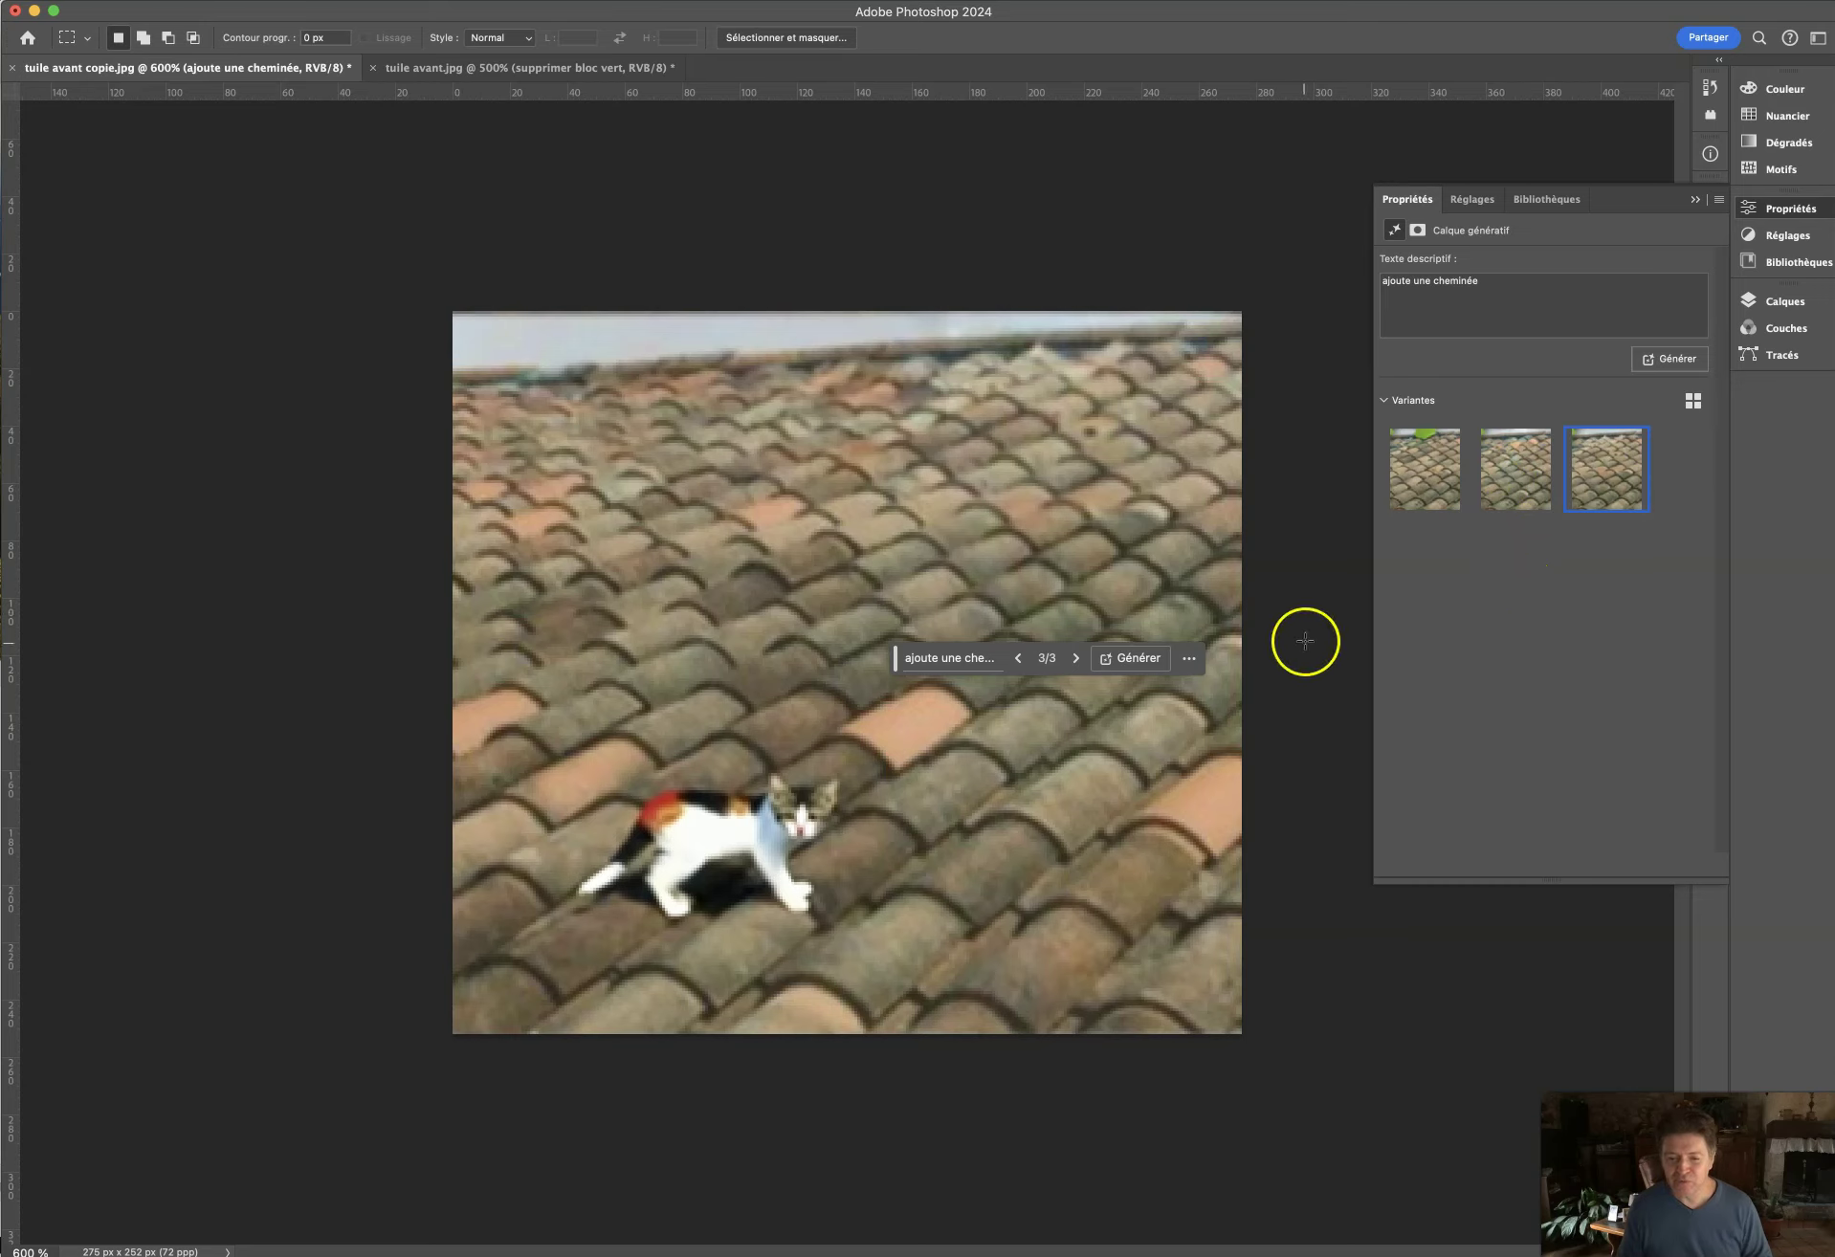
# Marquee tiles right of centre and generative-fill them with 'ajoute une souris blanche'.
pyautogui.moveTo(1191, 561); pyautogui.dragTo(889, 729)
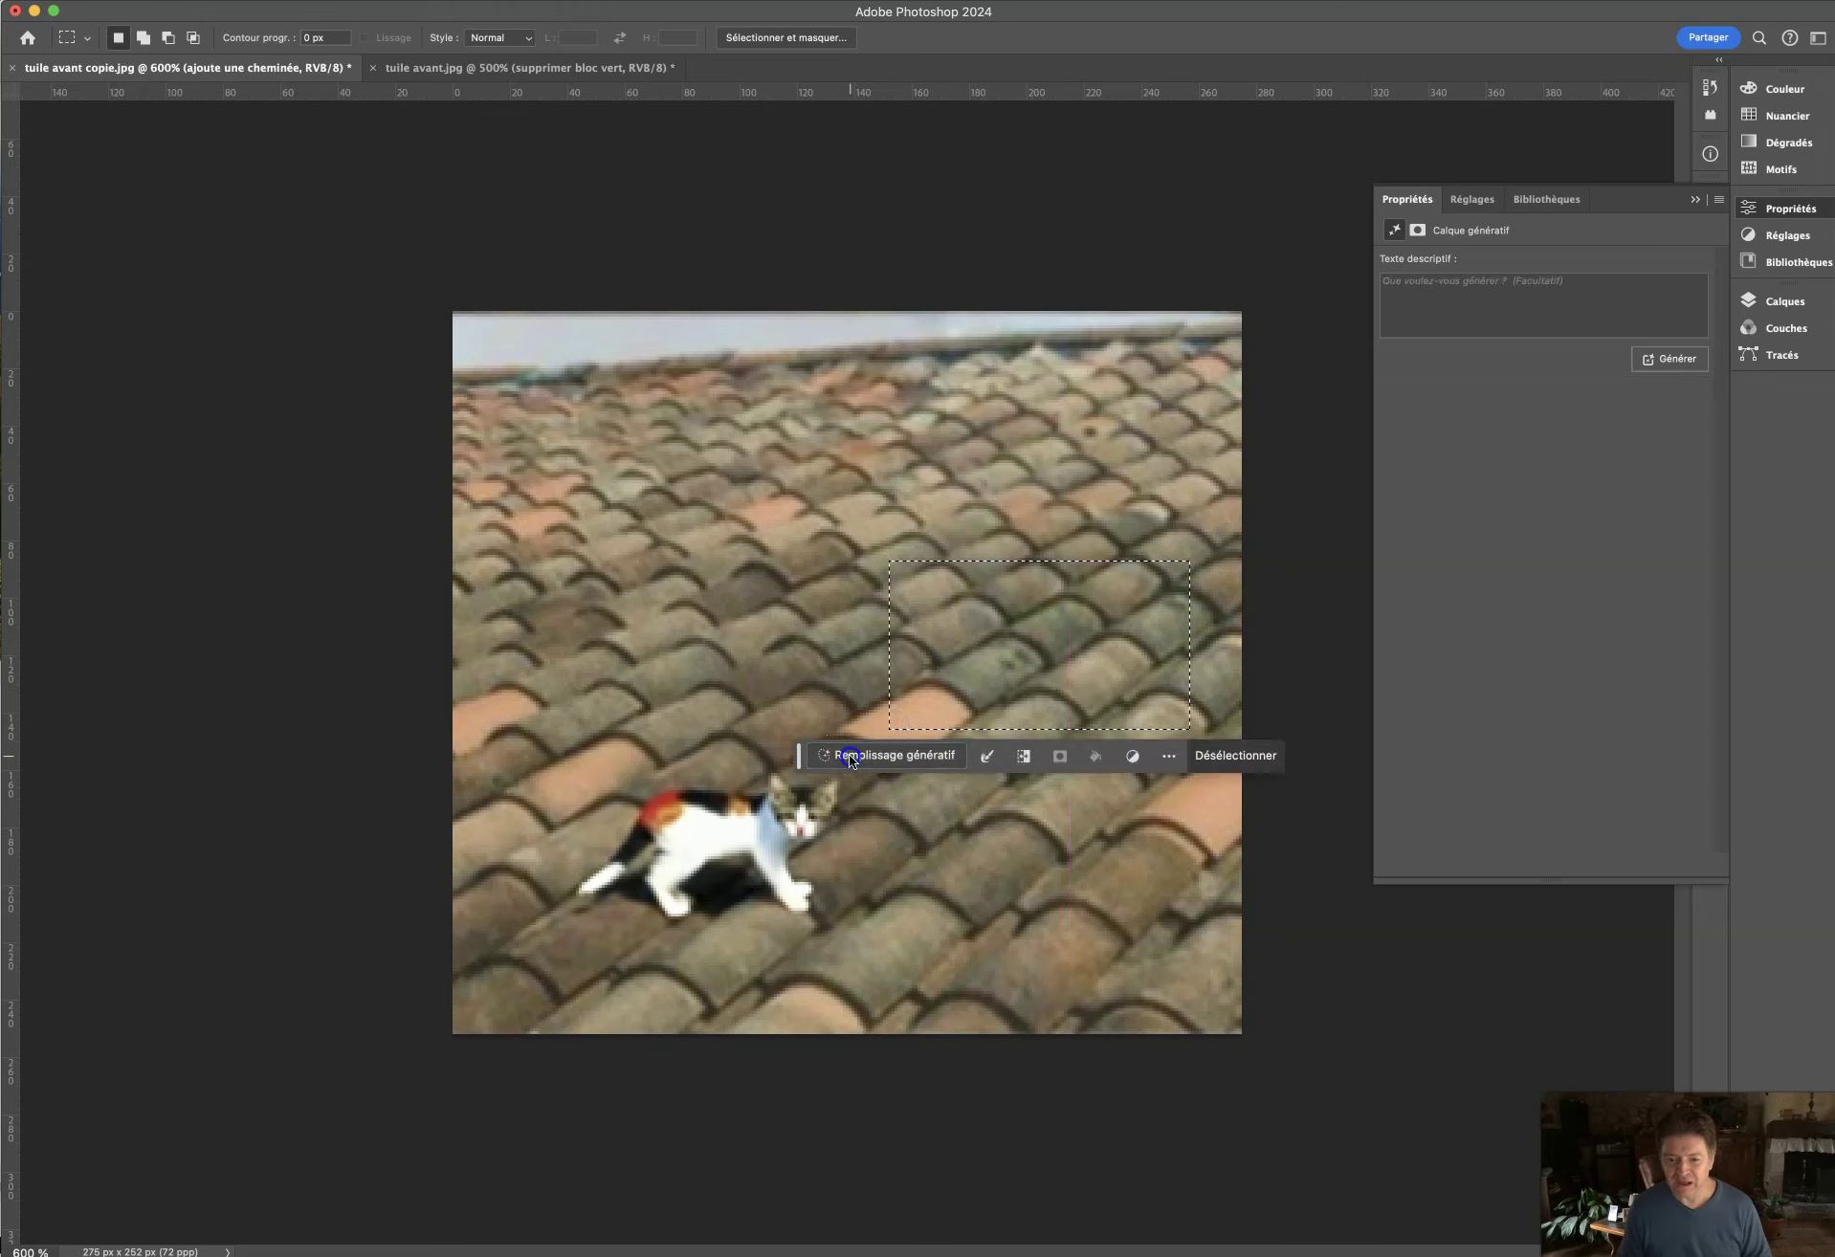
pyautogui.write('a')
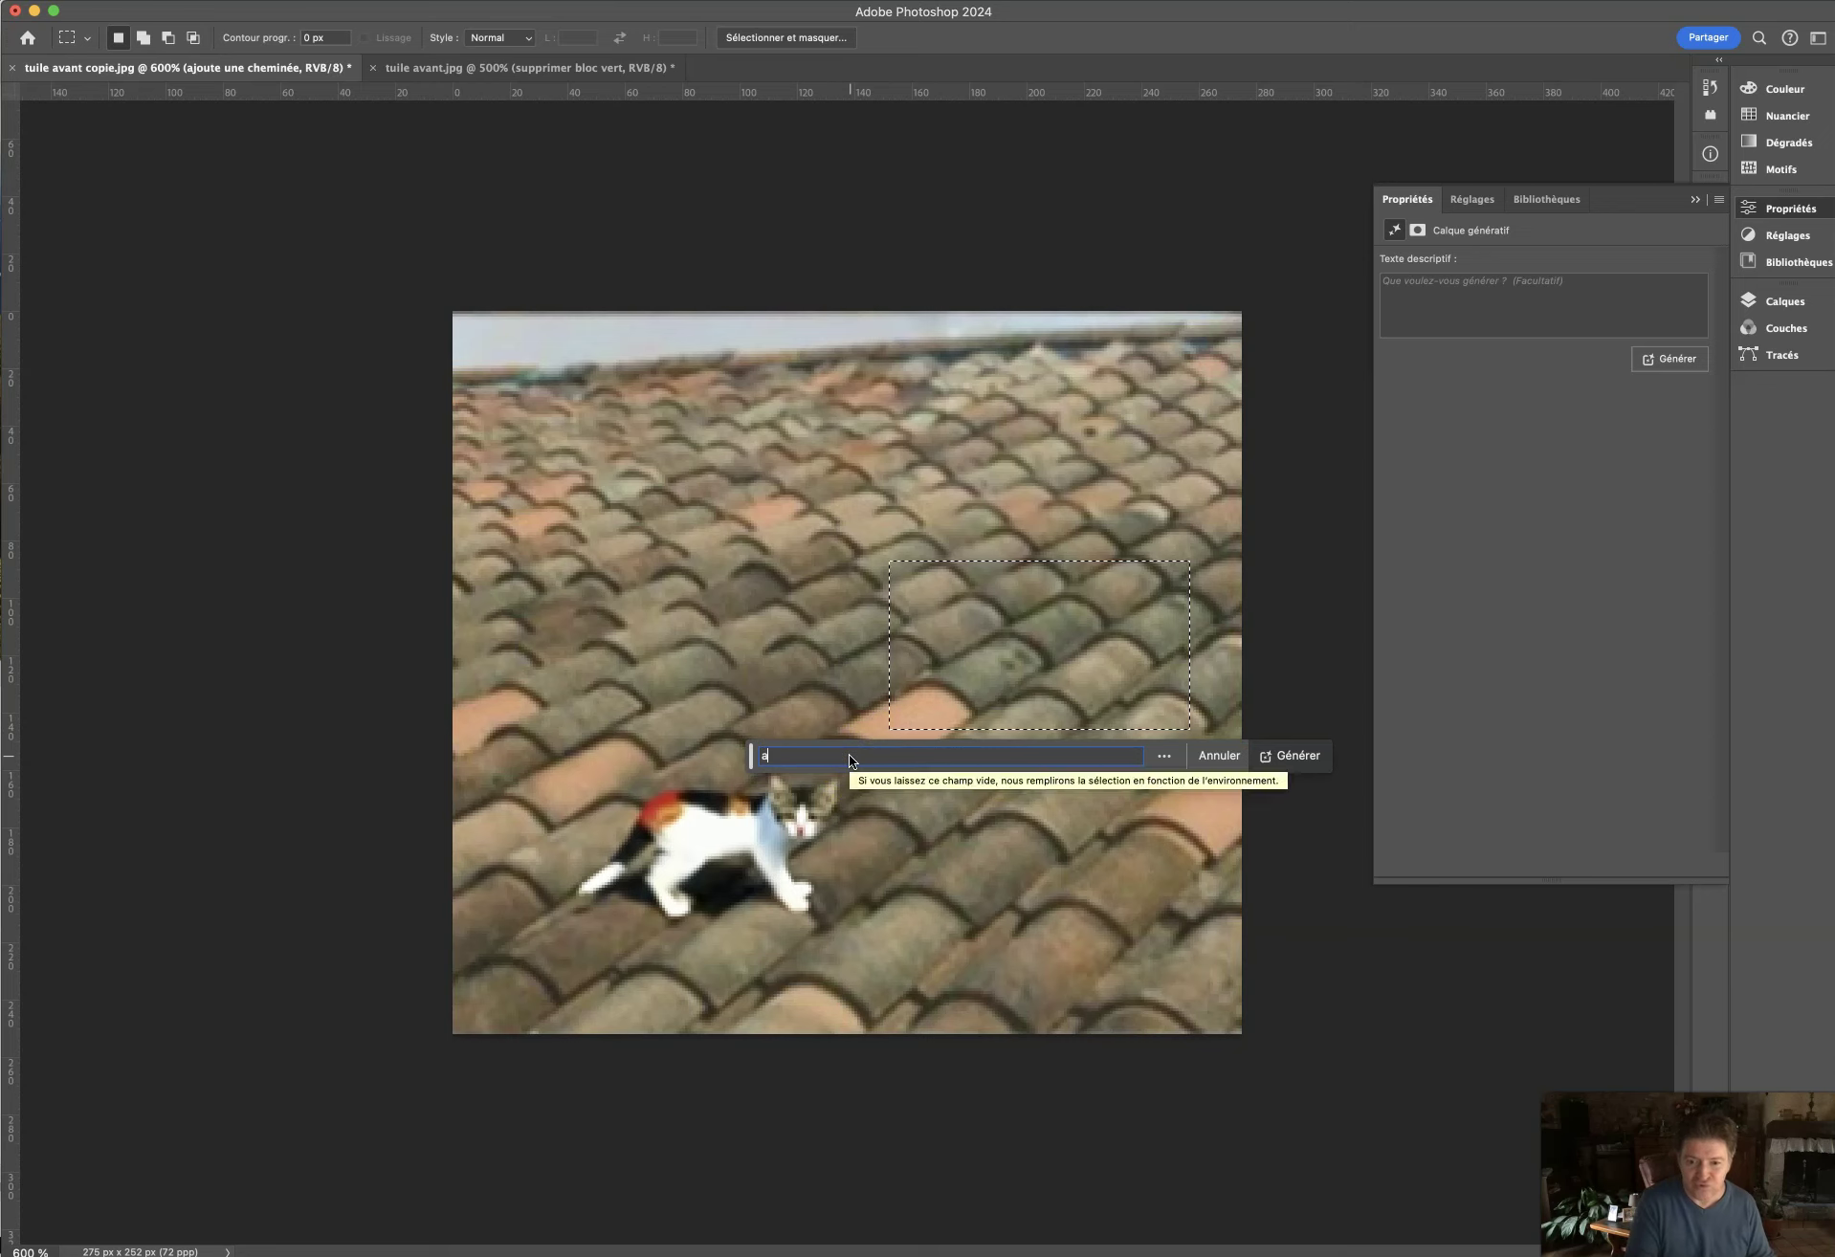
pyautogui.write('joute u')
pyautogui.write('soir')
pyautogui.write('ri')
pyautogui.write('s ')
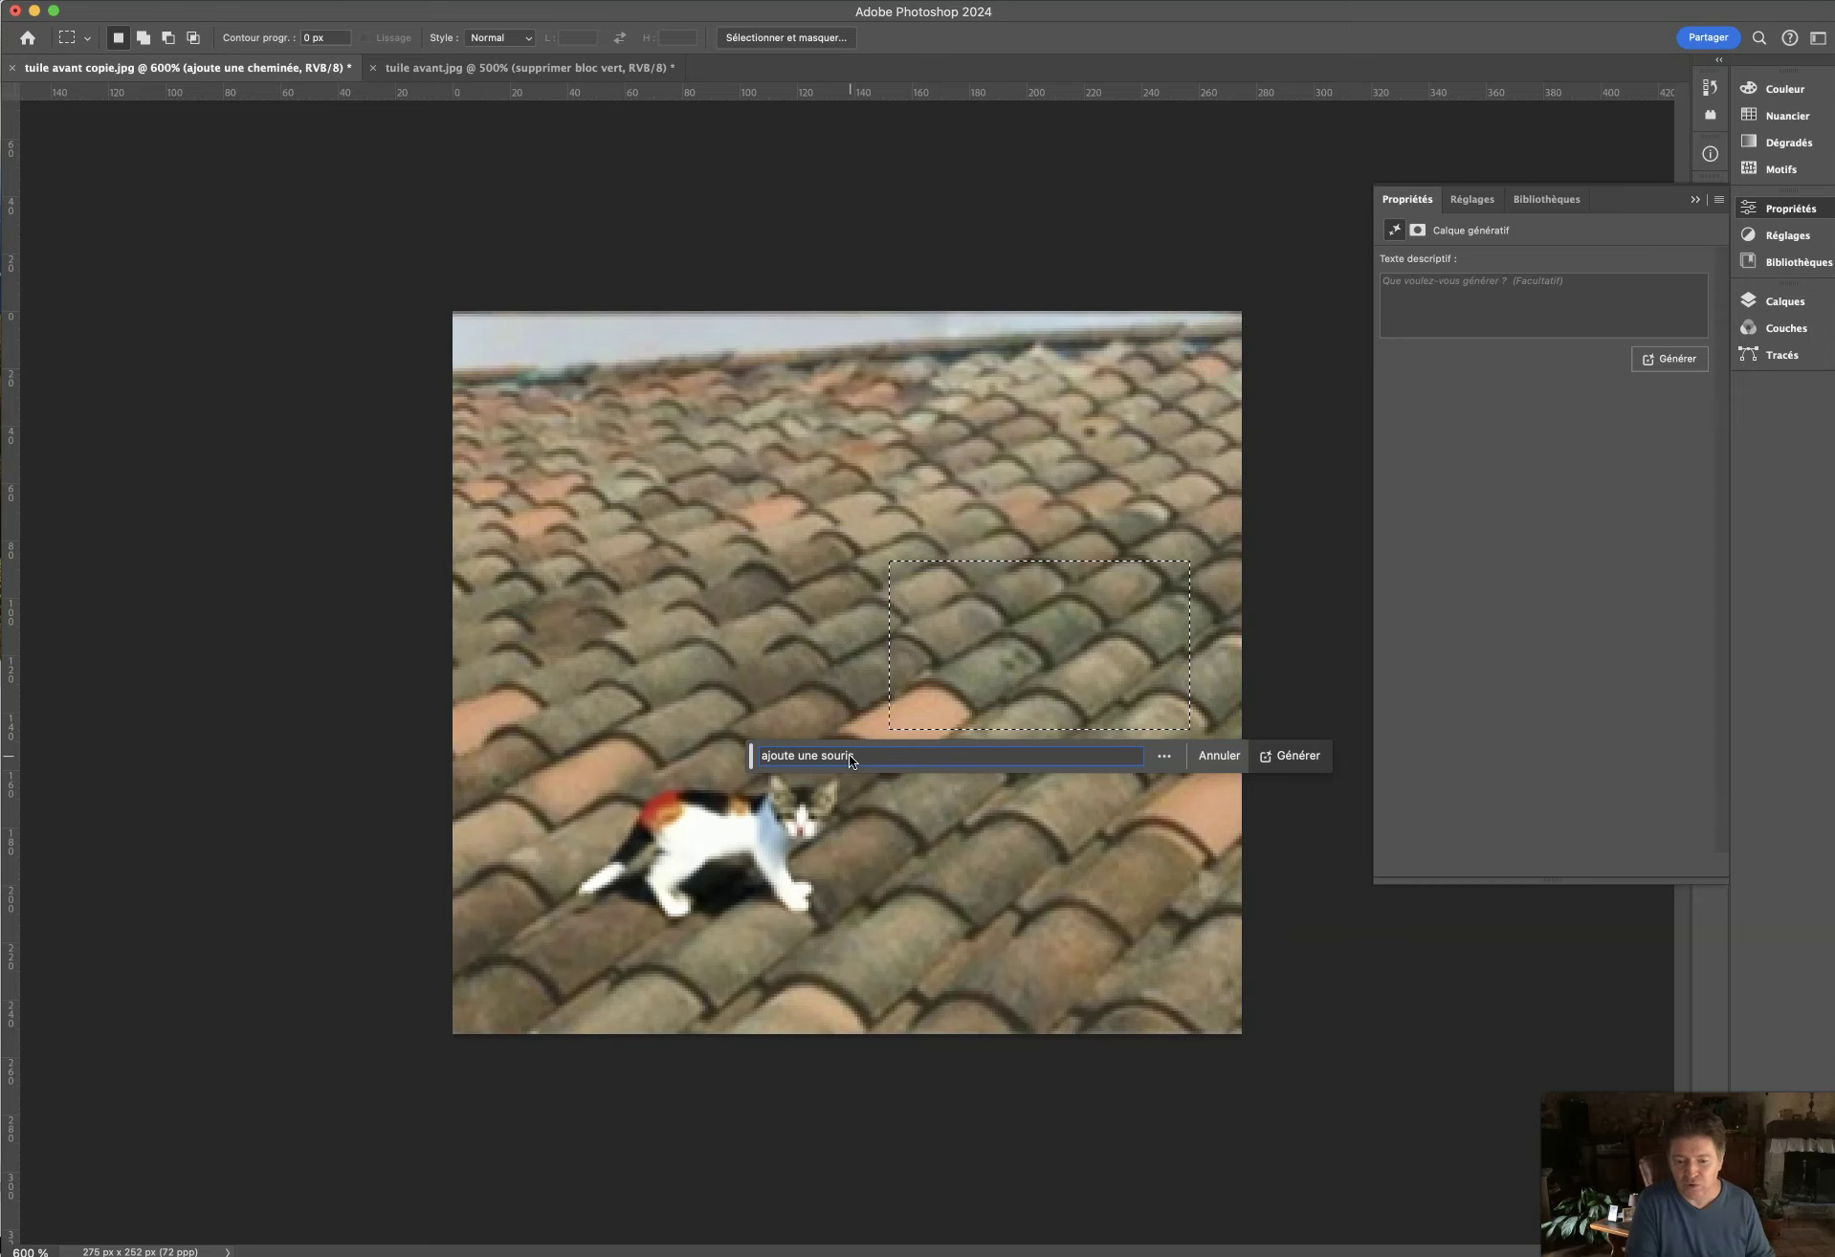
pyautogui.write('blanche')
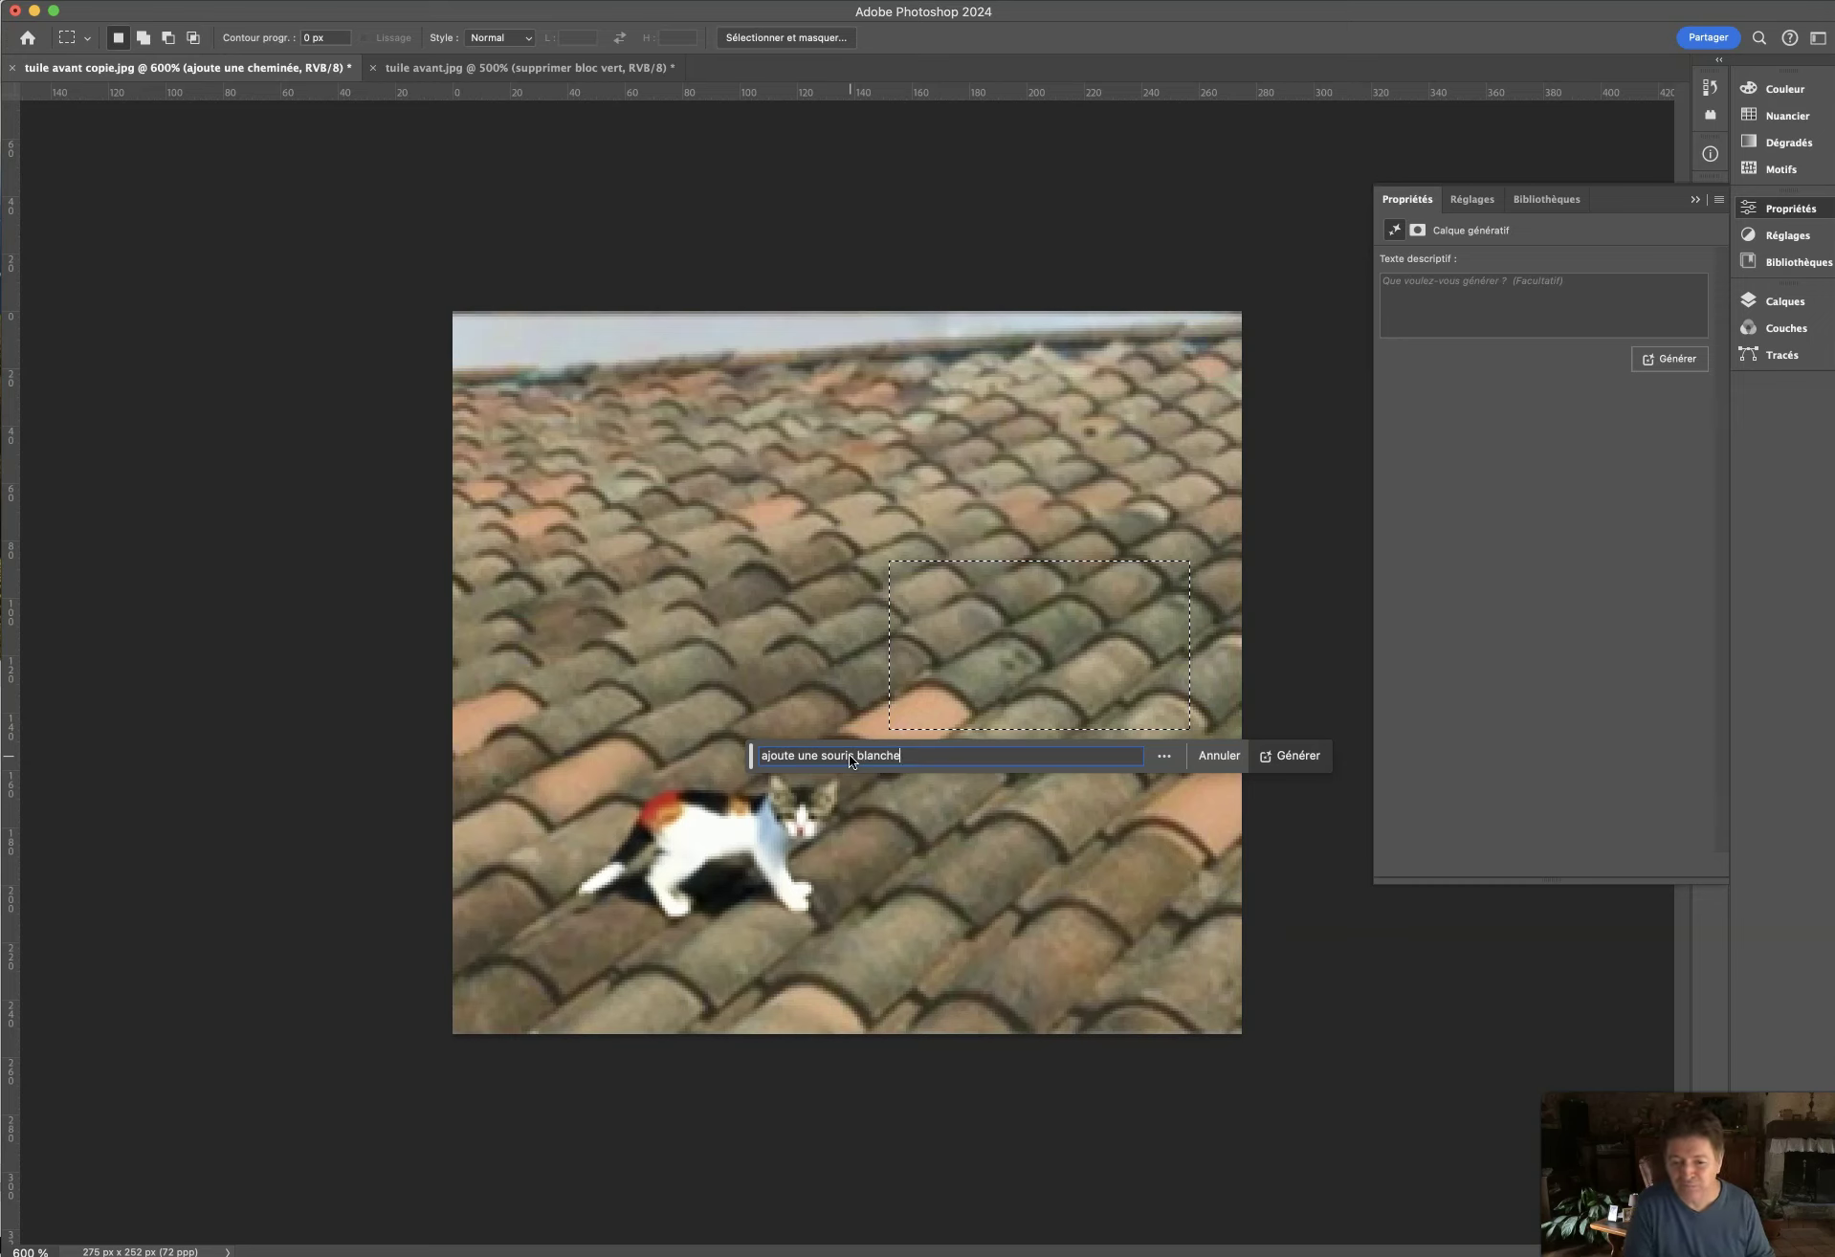
pyautogui.click(877, 745)
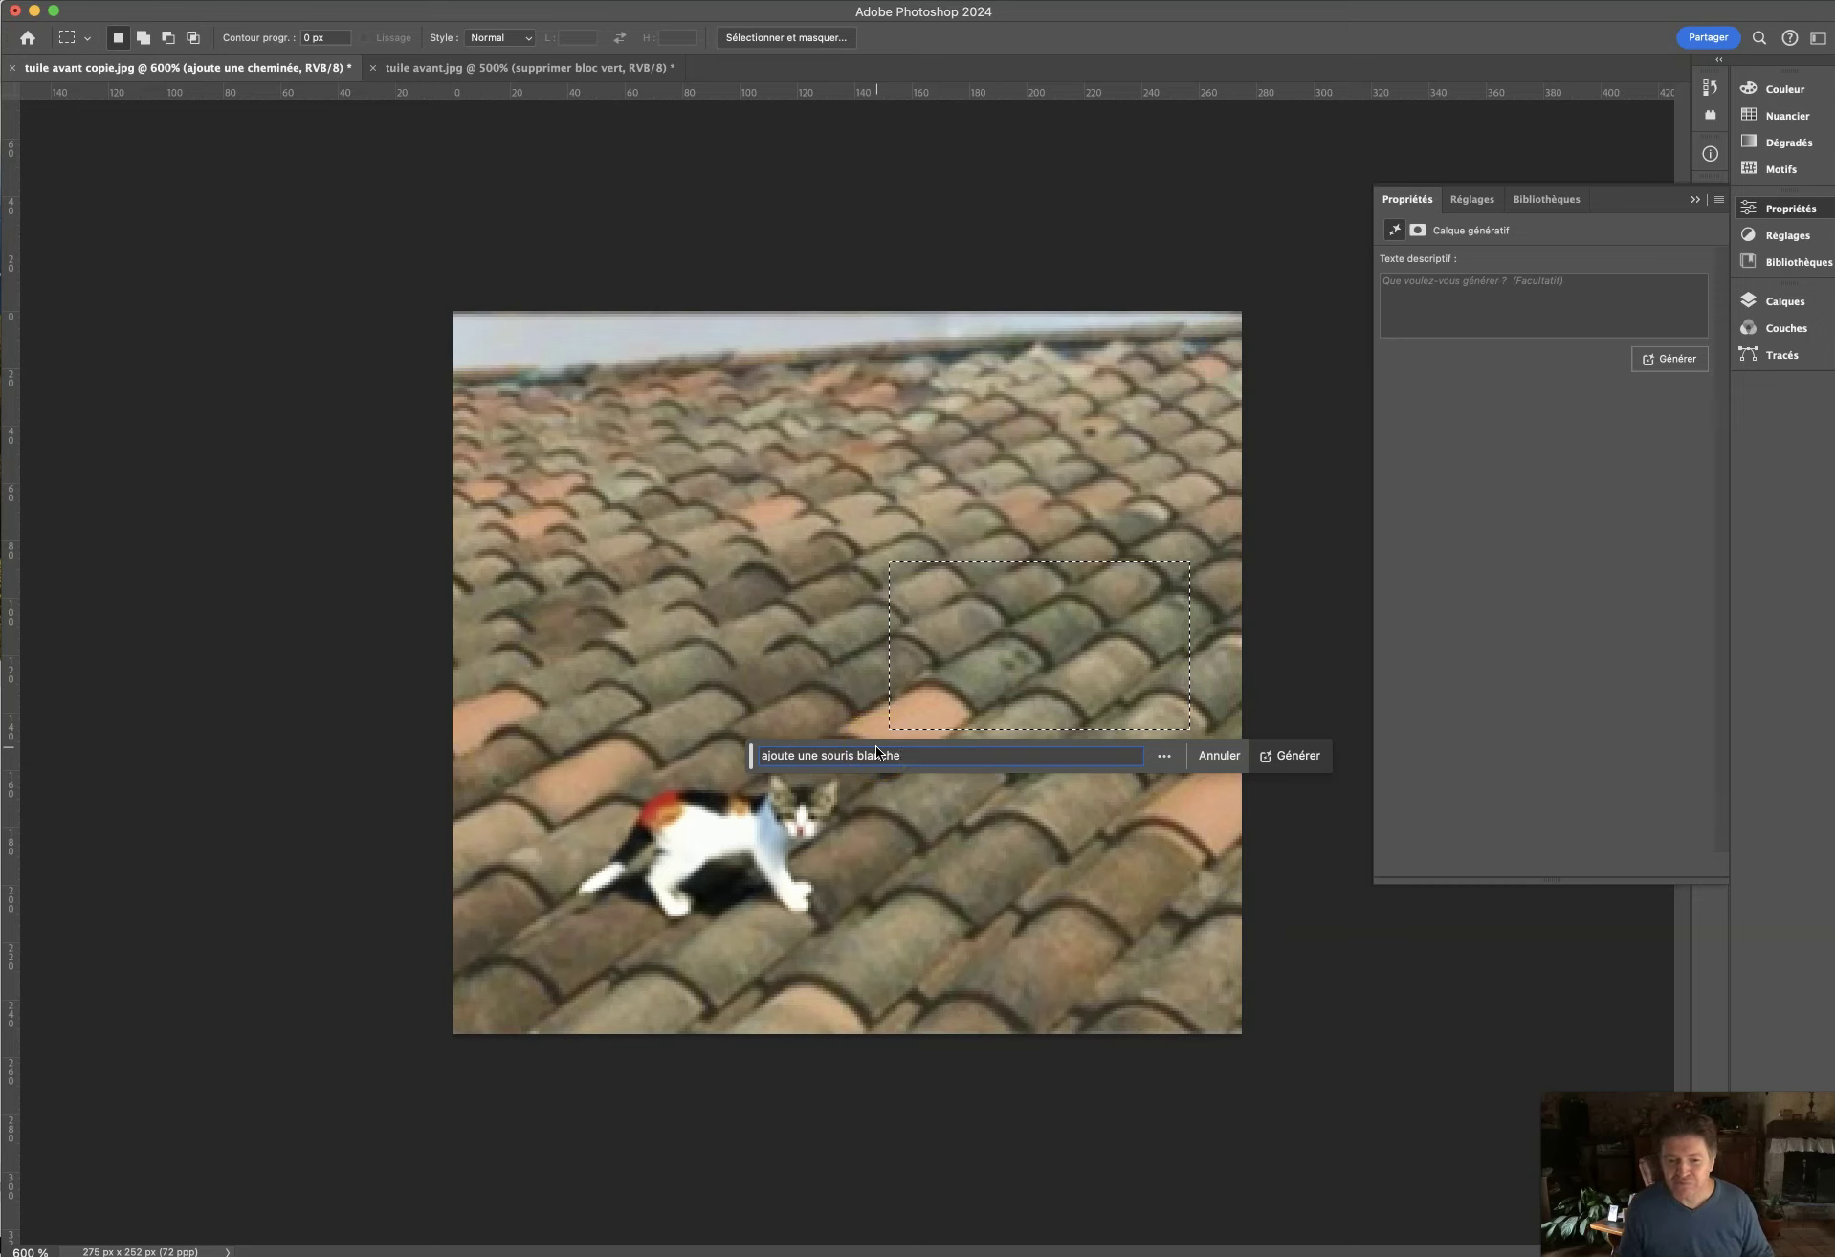
pyautogui.click(1292, 756)
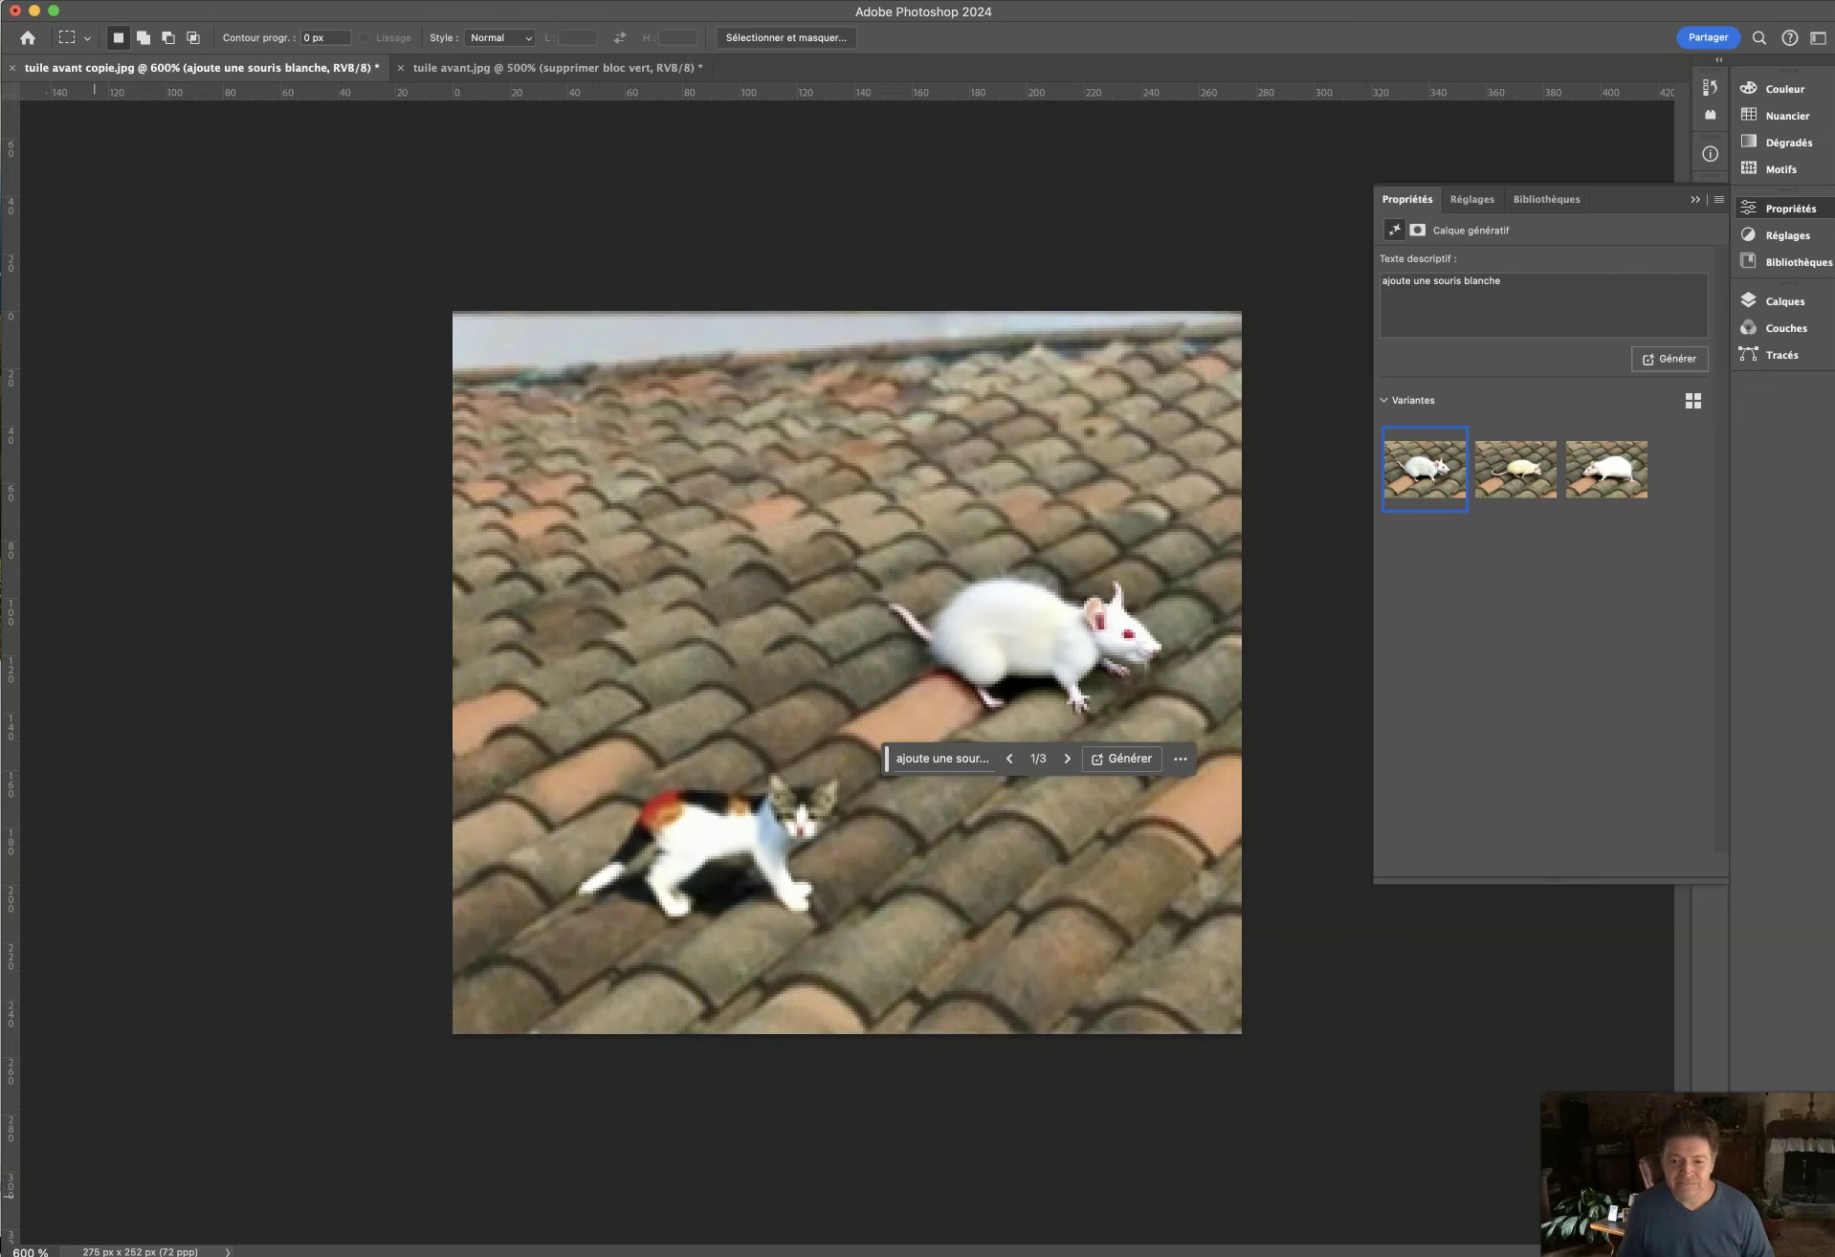
# Compare the red-eyed, cream-coloured and pure white mouse variants.
pyautogui.click(186, 922)
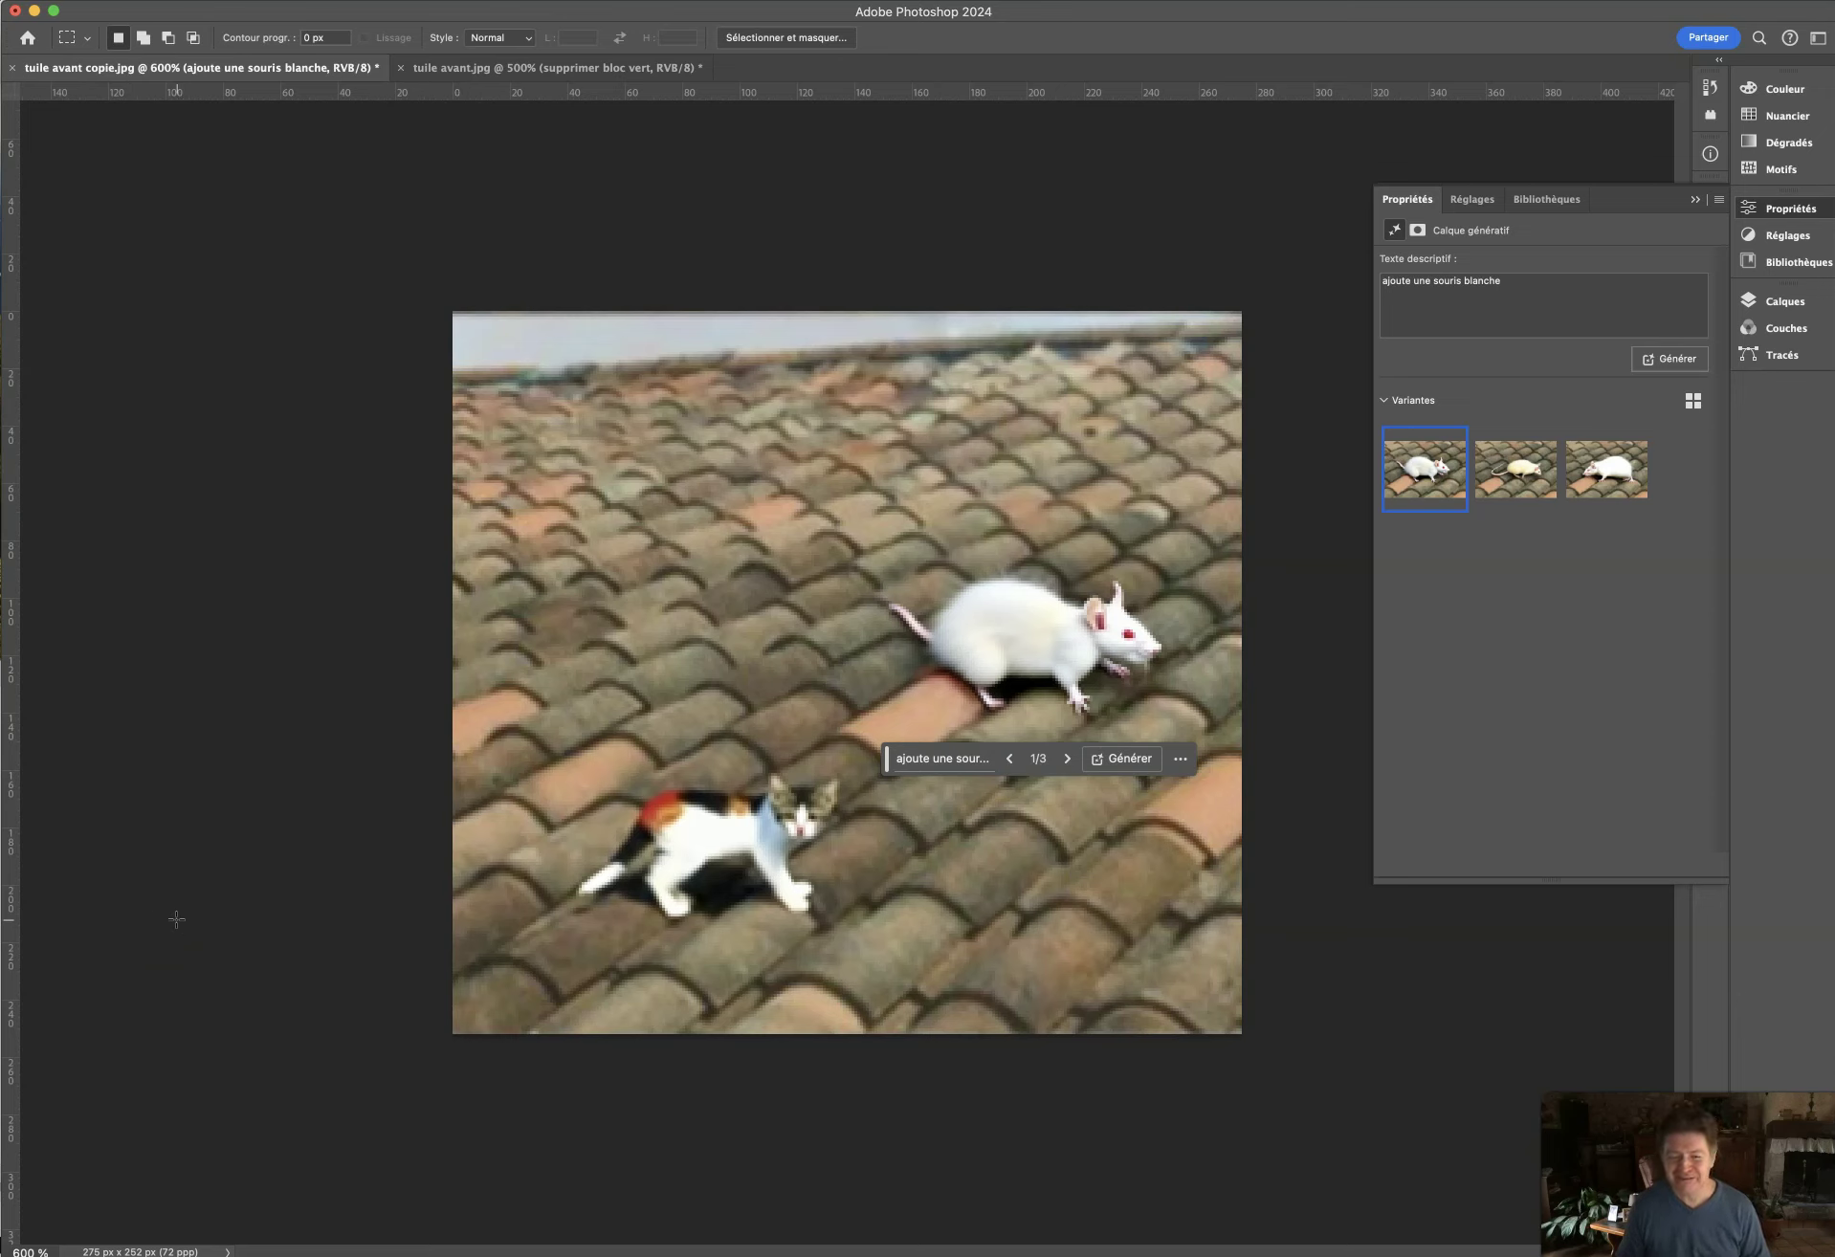
pyautogui.click(1536, 468)
pyautogui.click(1607, 476)
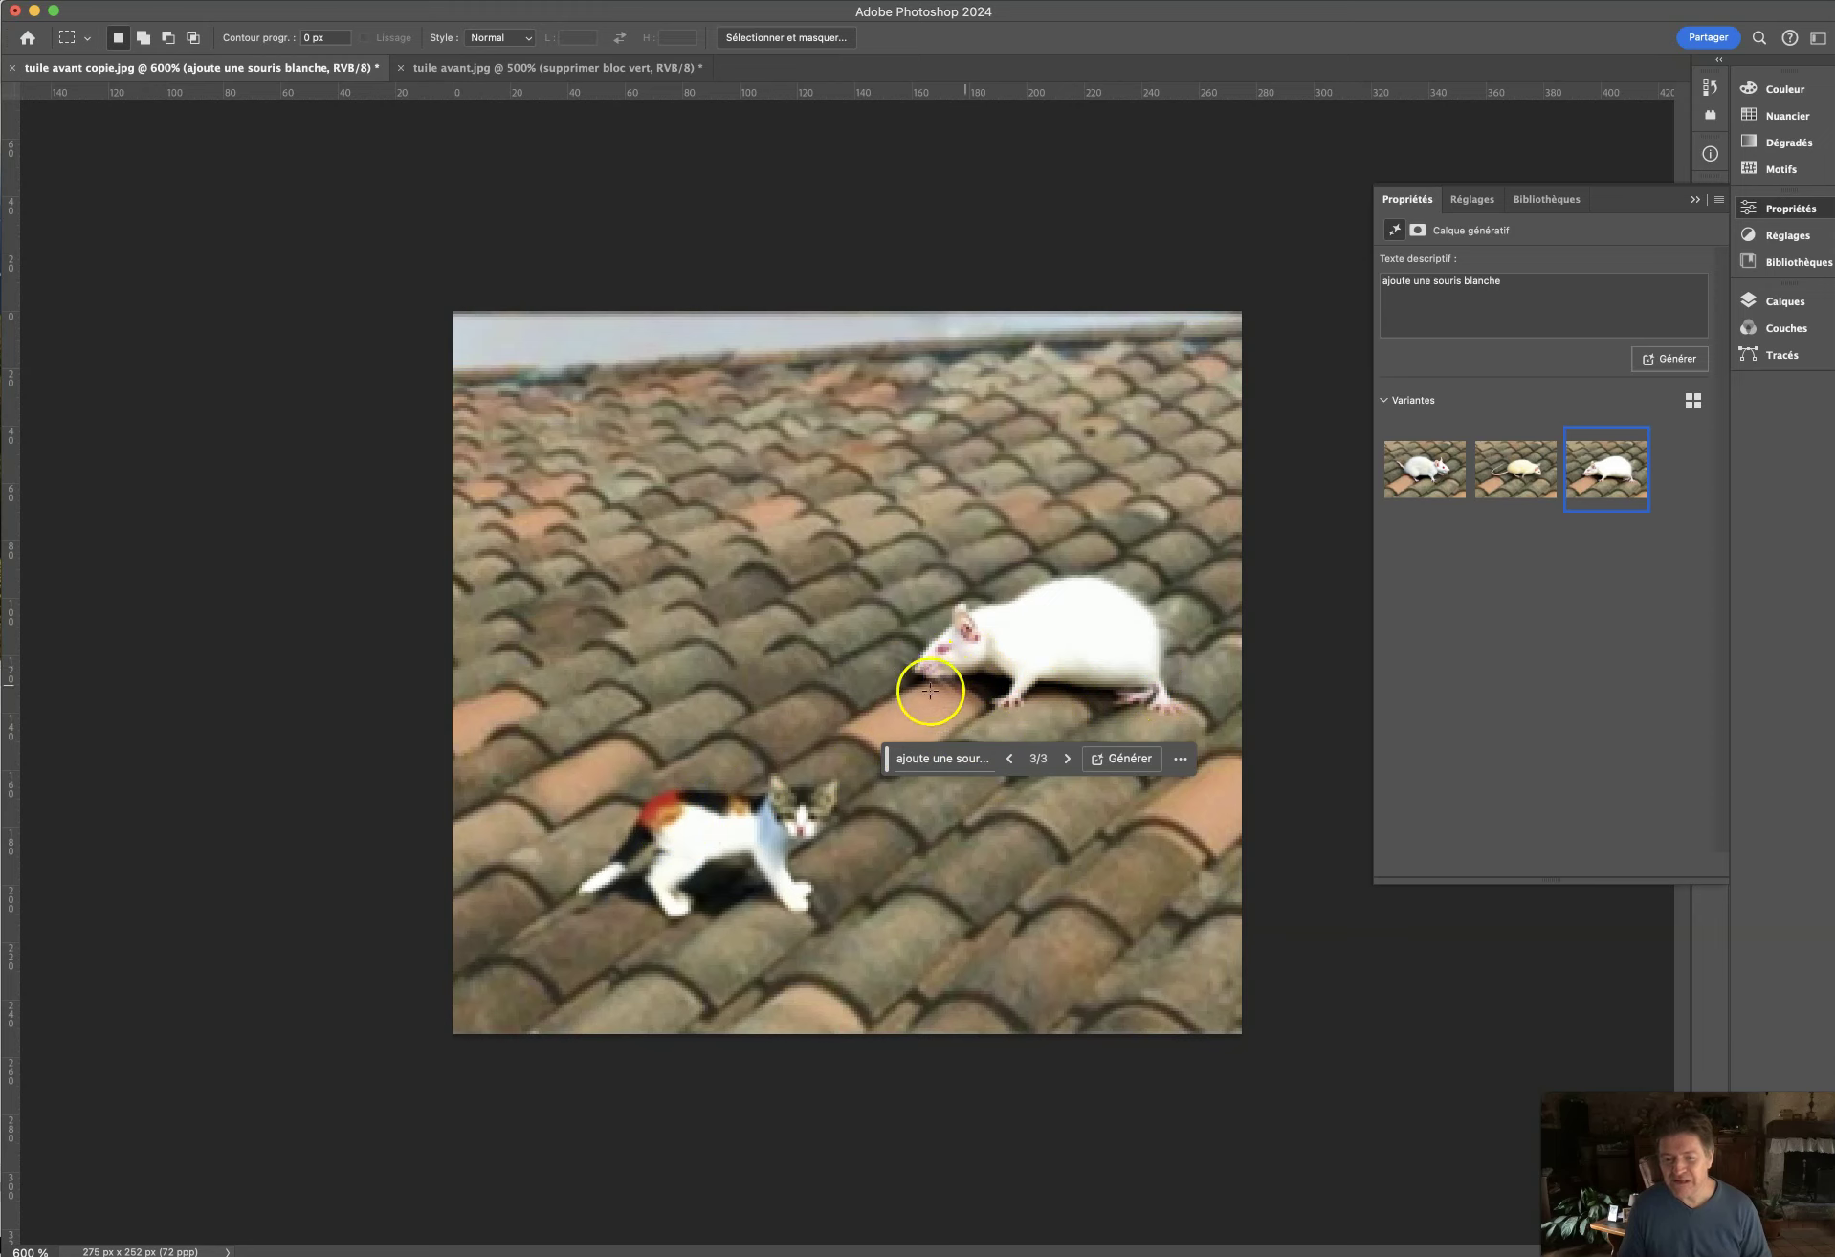
pyautogui.click(1509, 486)
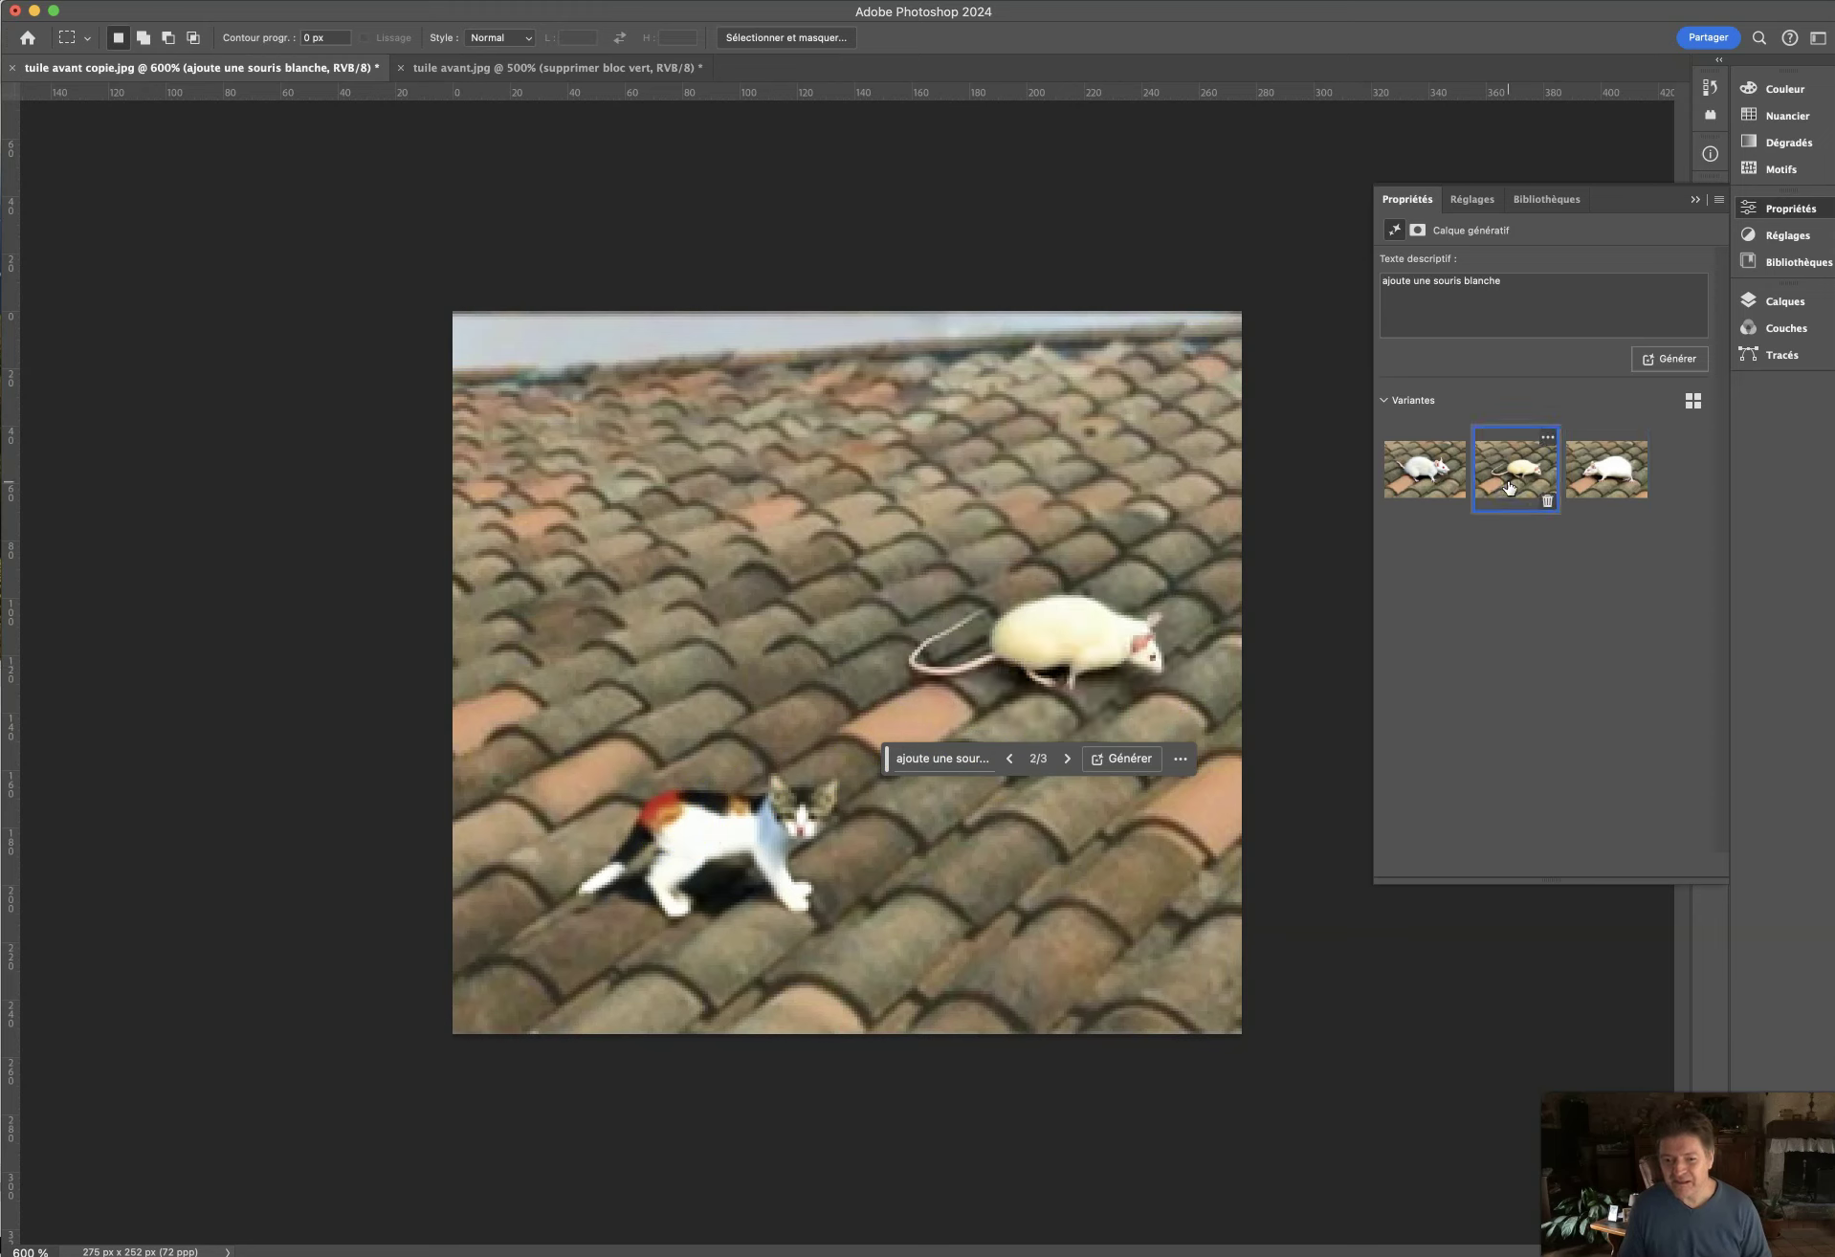
pyautogui.click(1627, 483)
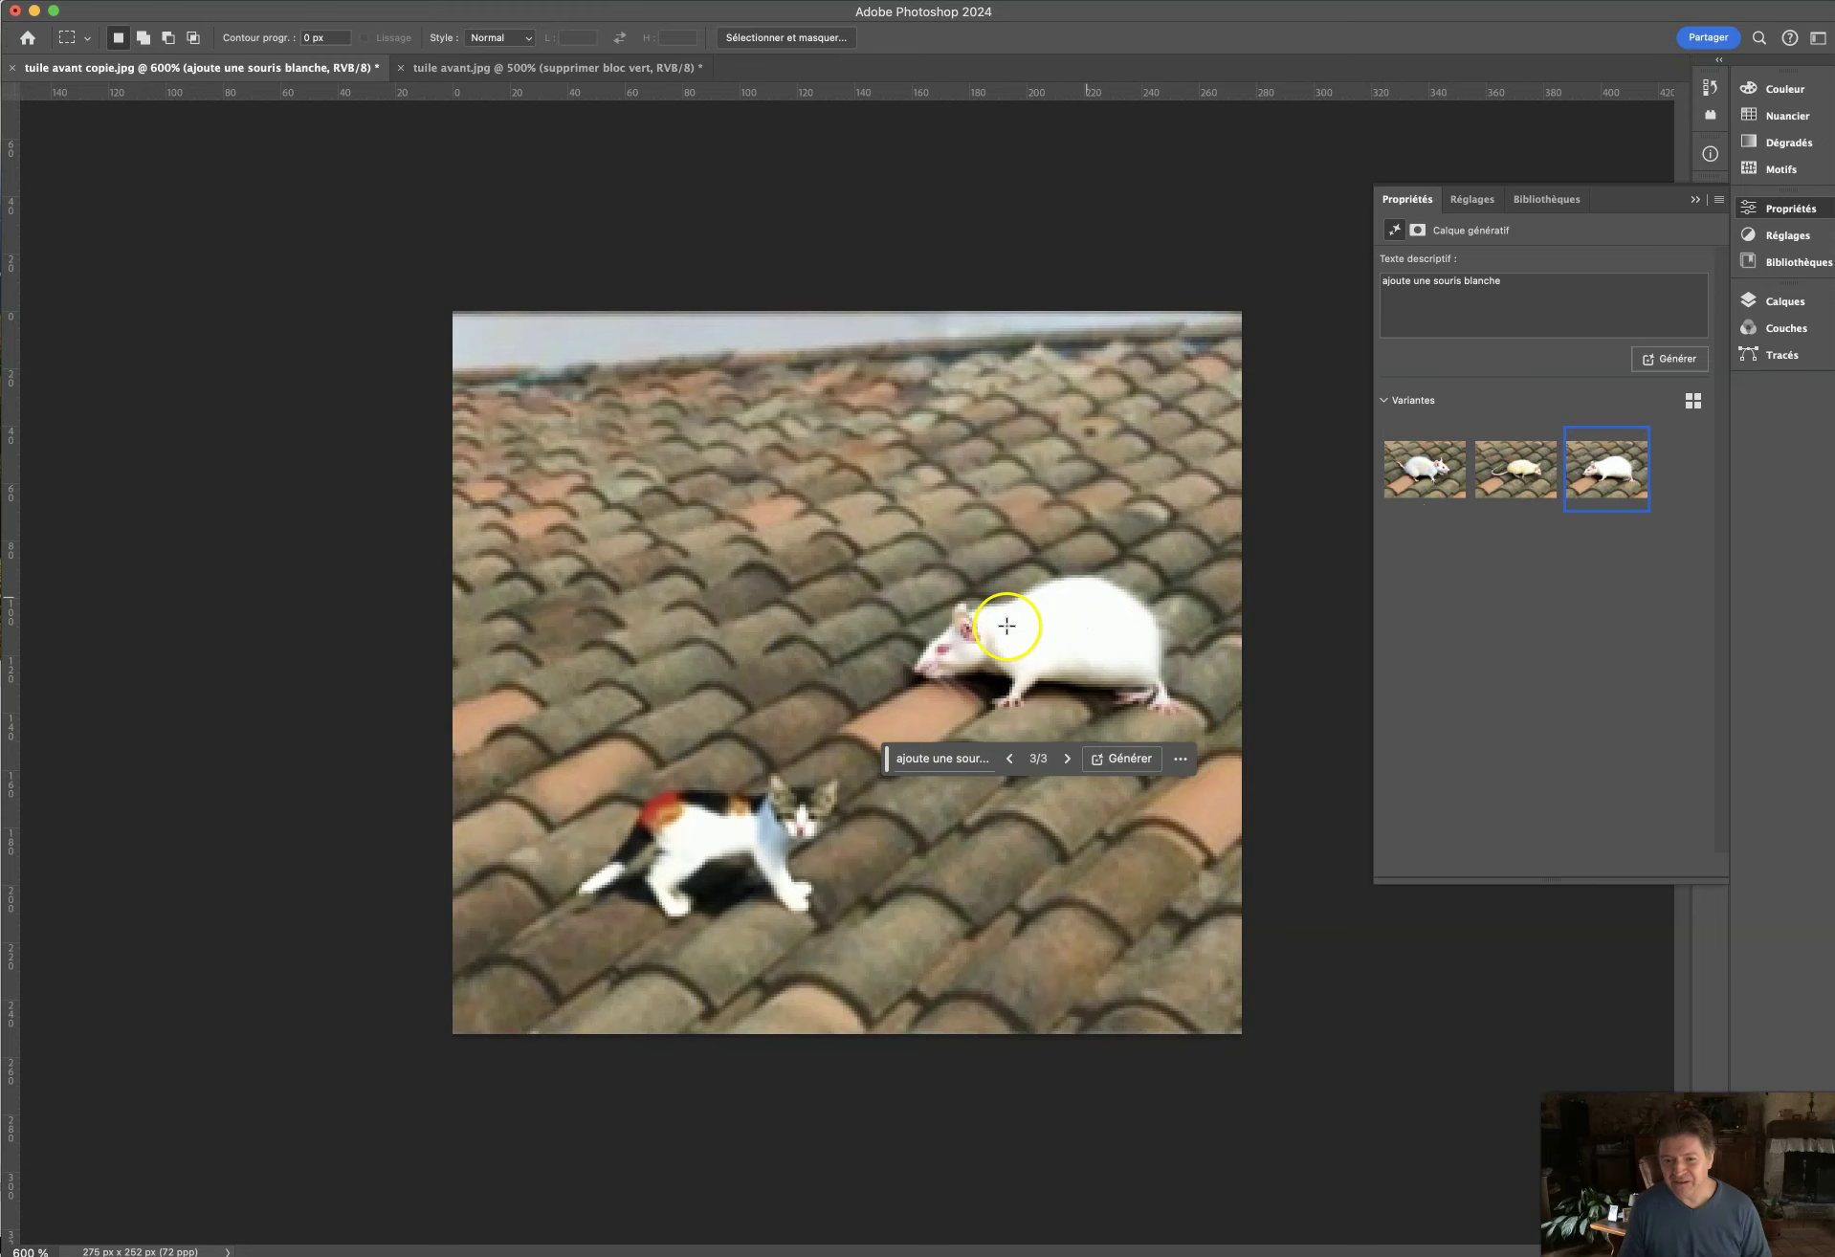
pyautogui.click(1526, 483)
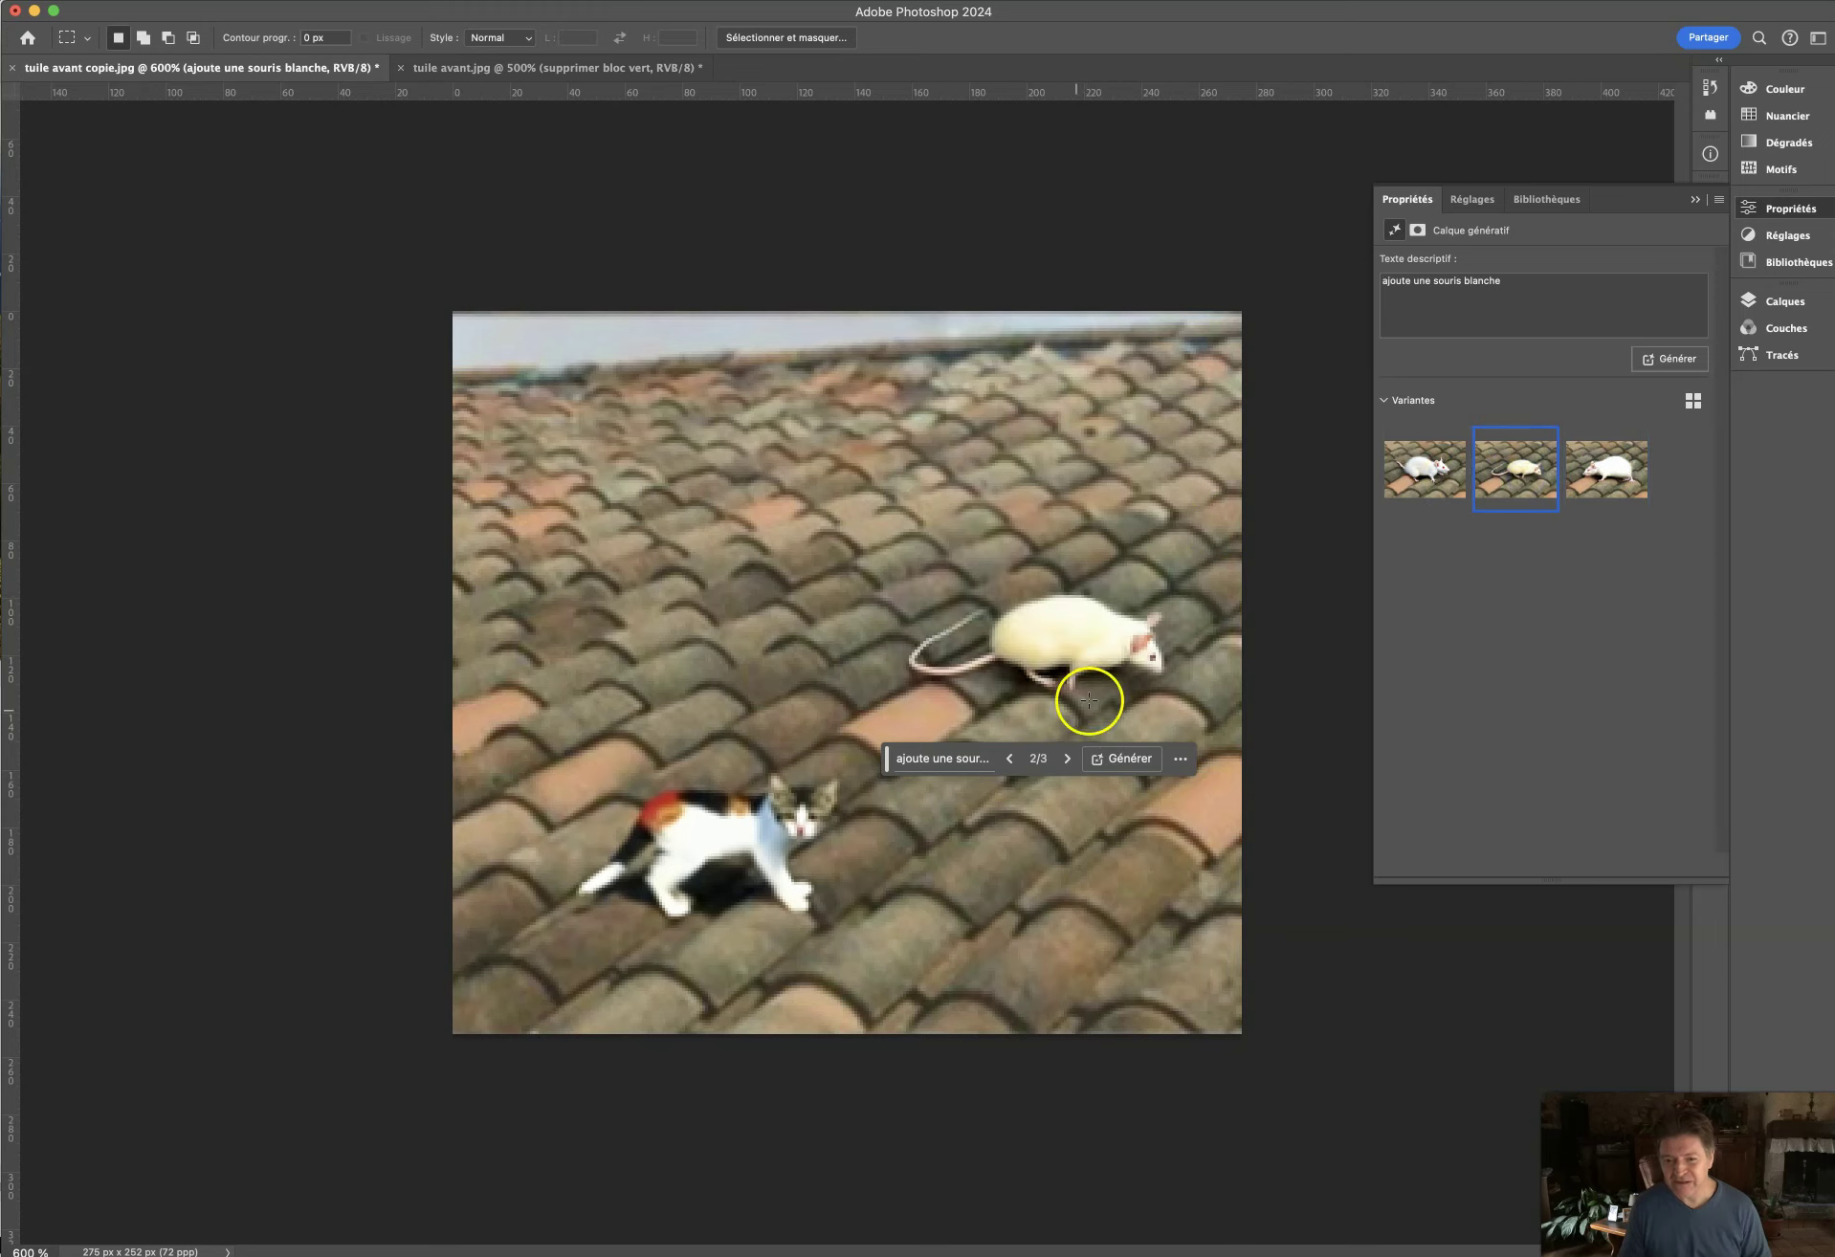
pyautogui.click(1409, 480)
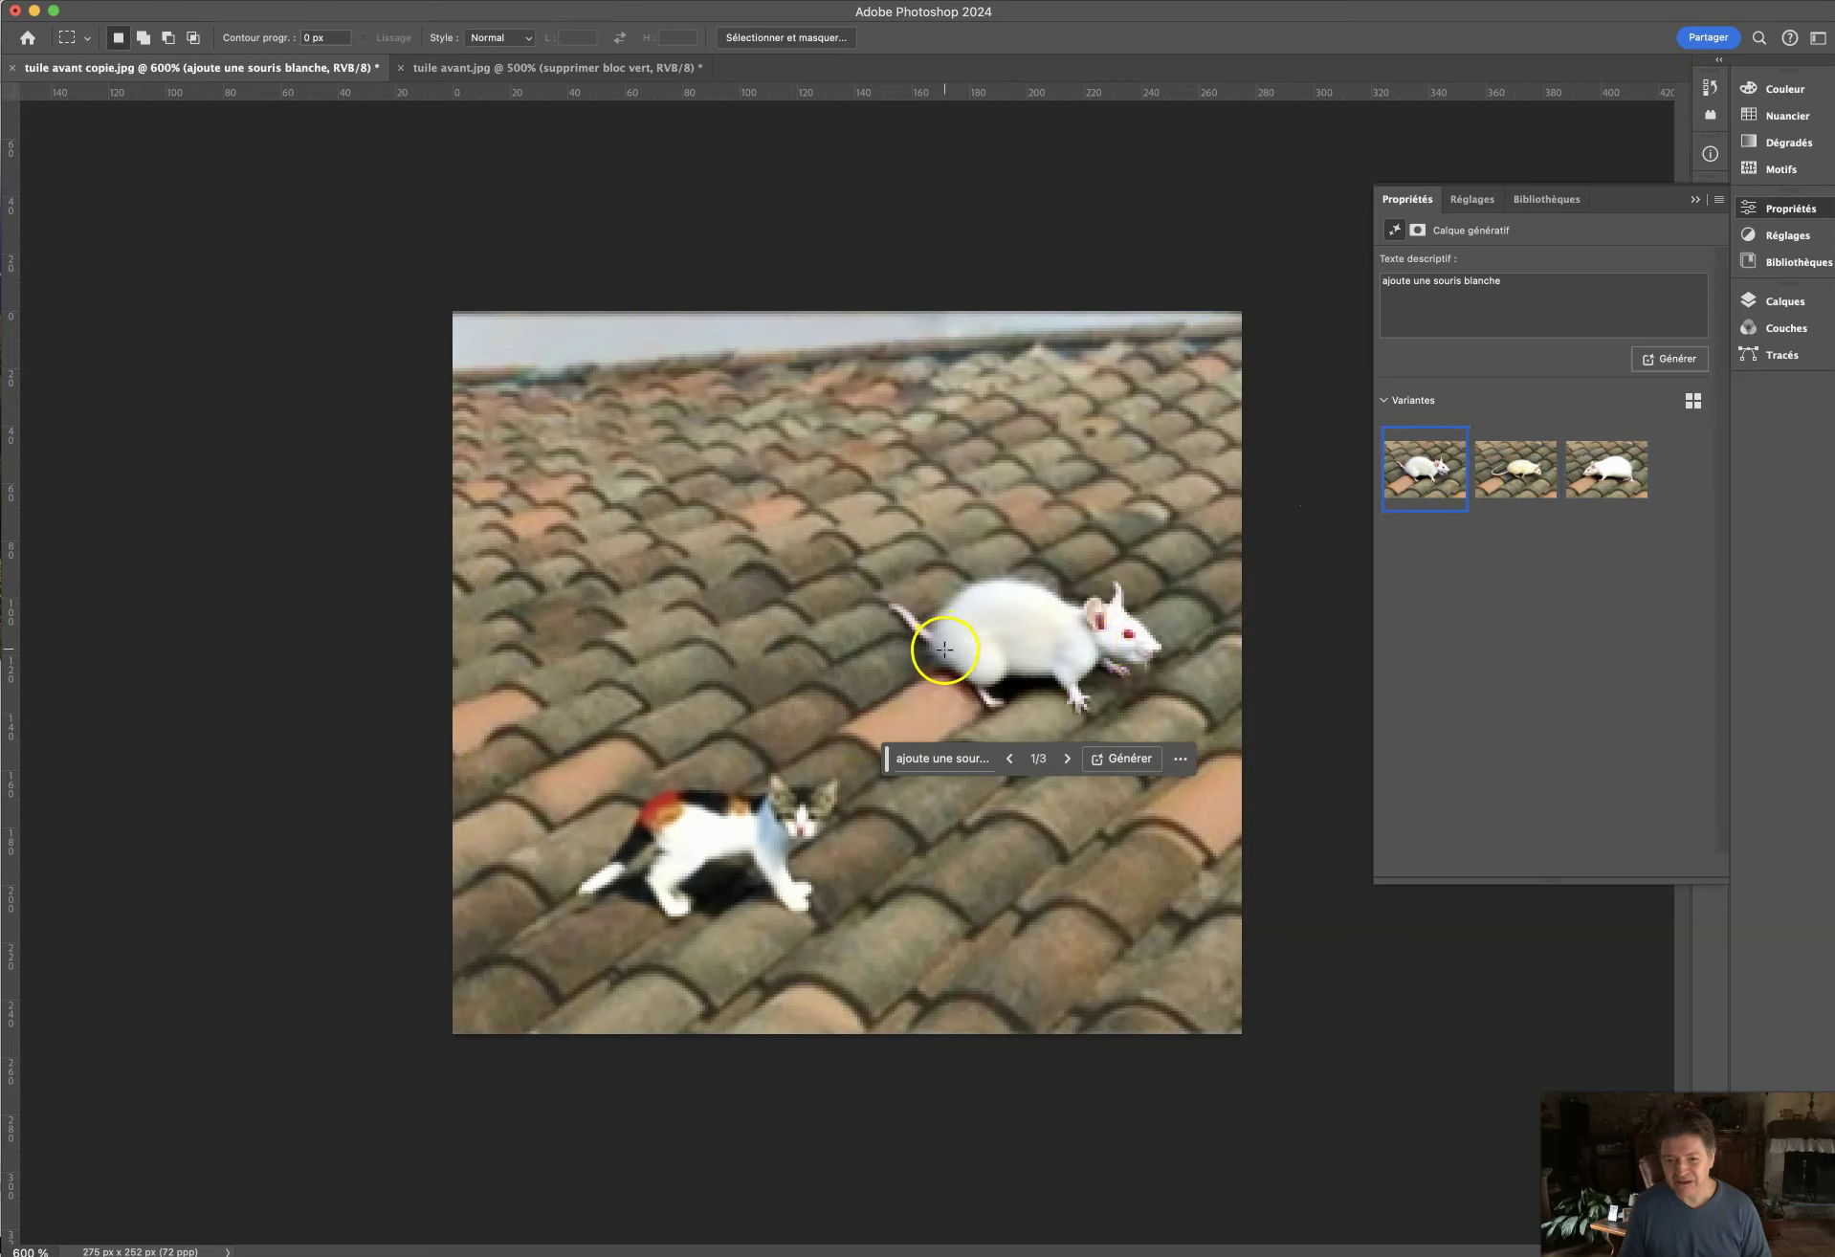
# Keep the pink-eyed third mouse variant (3/3) and show the Layers panel.
pyautogui.click(1607, 474)
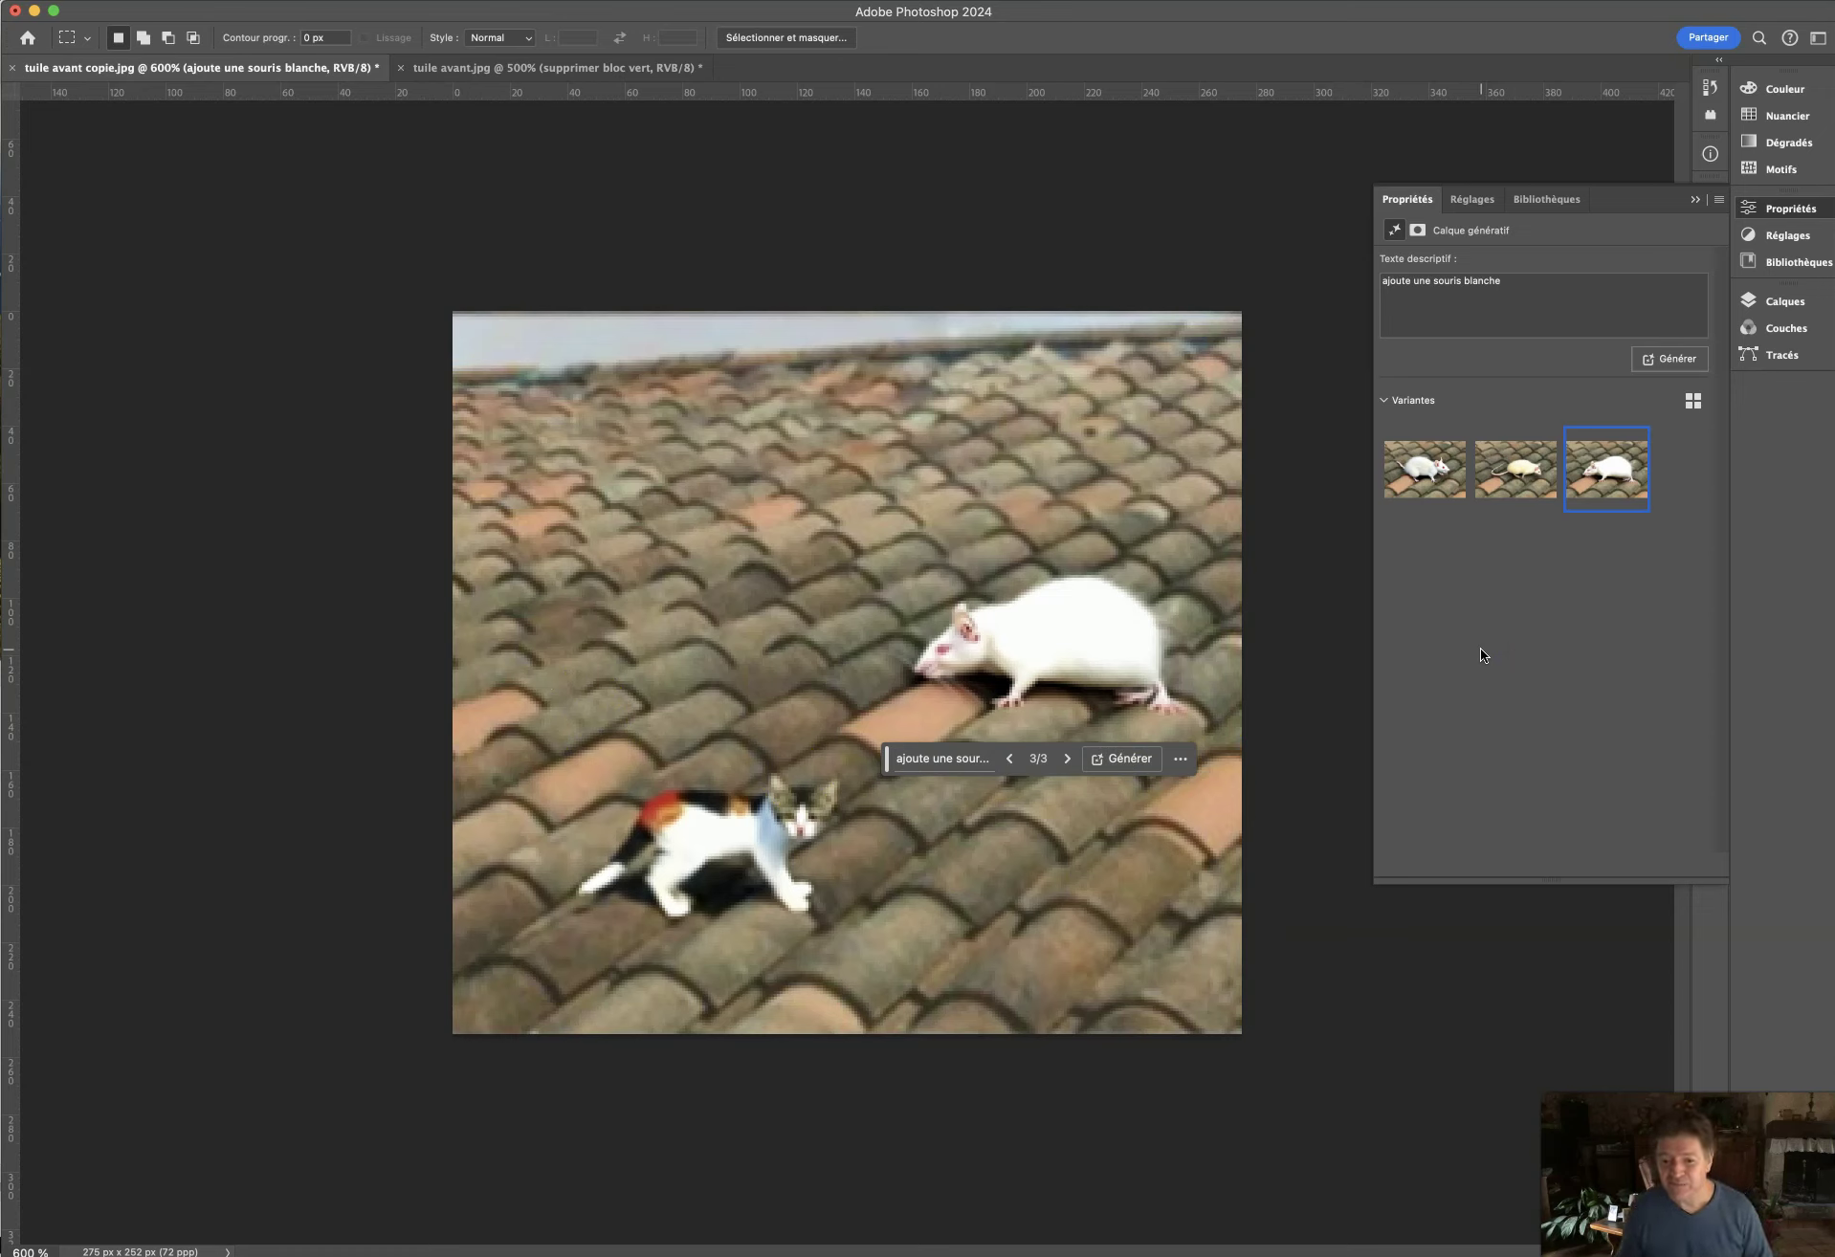
pyautogui.click(1516, 469)
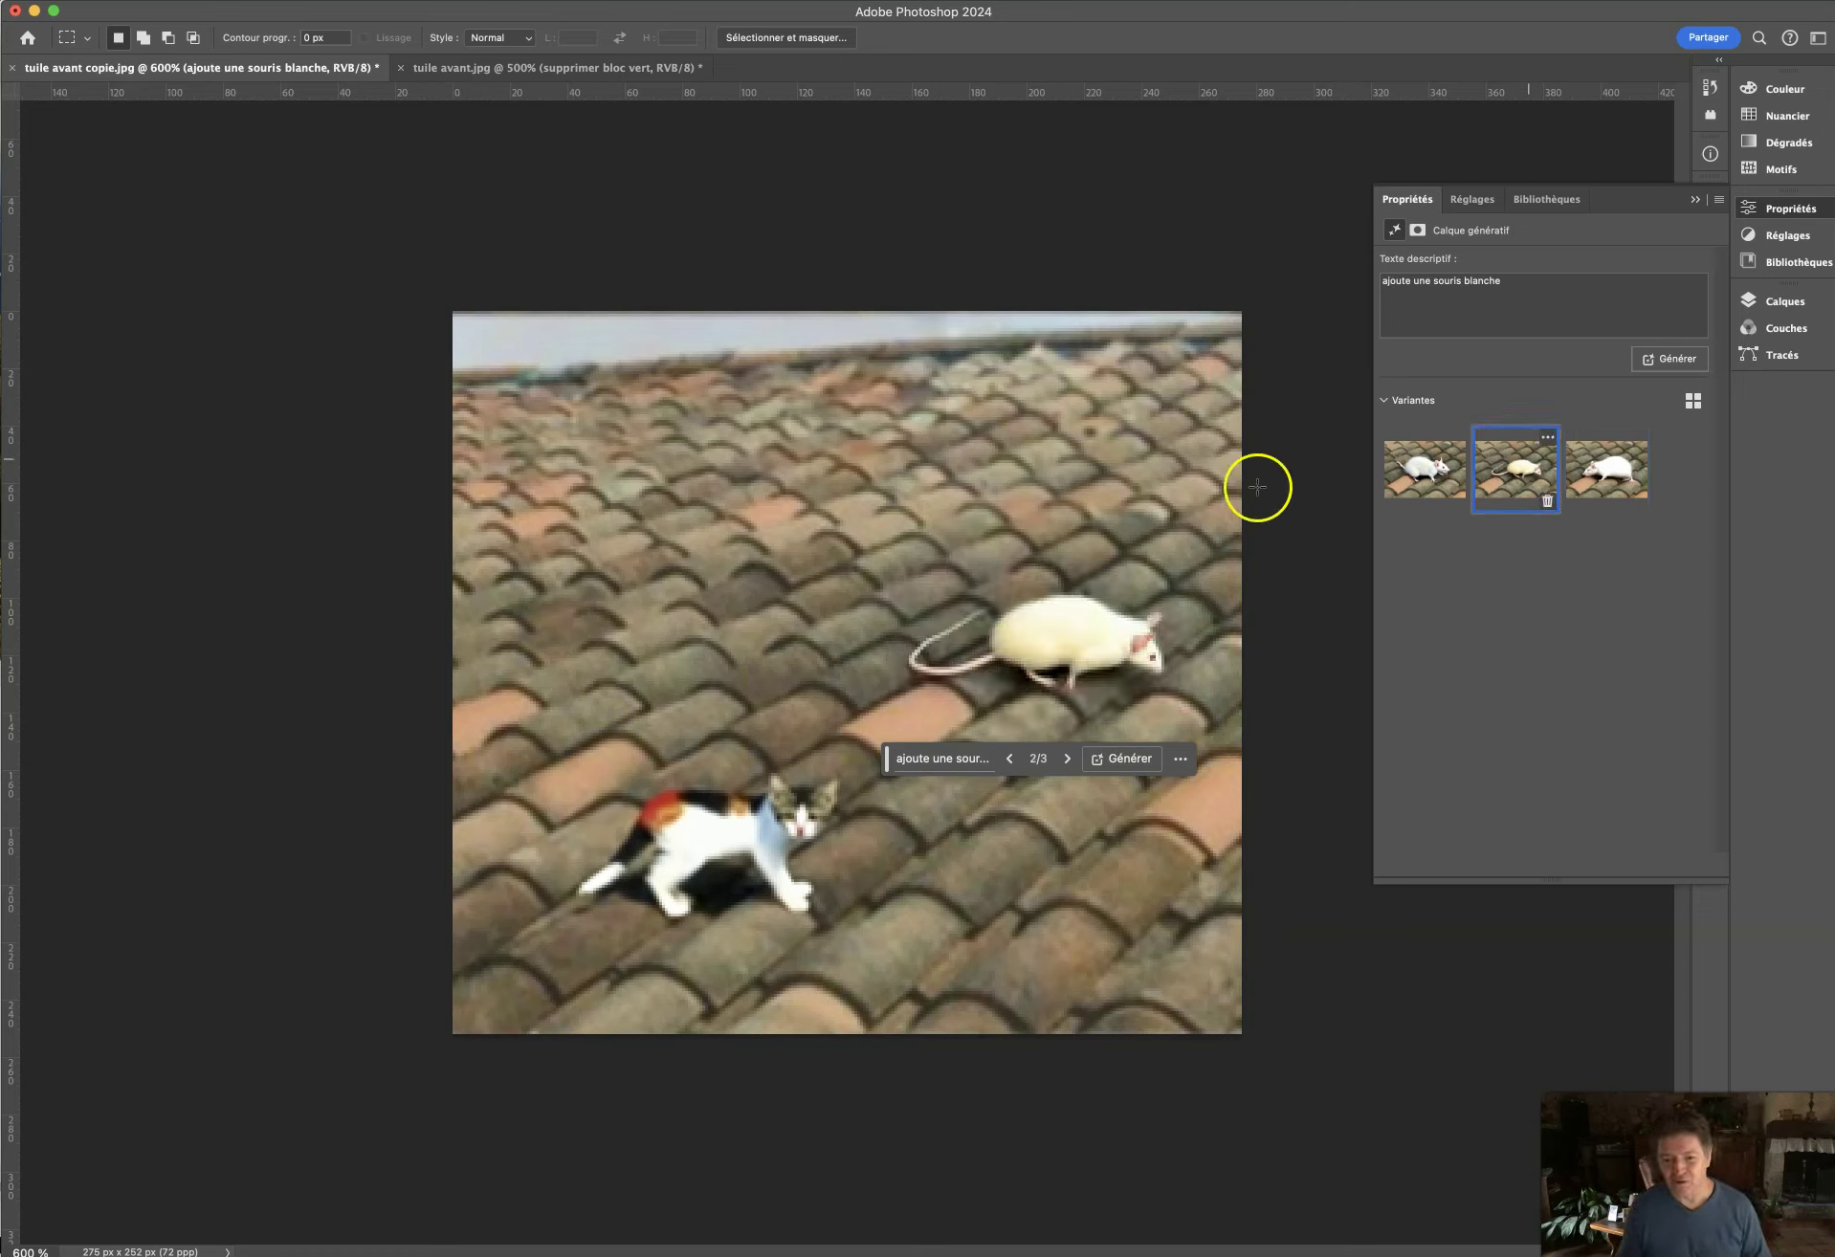
pyautogui.click(1608, 469)
pyautogui.click(1416, 471)
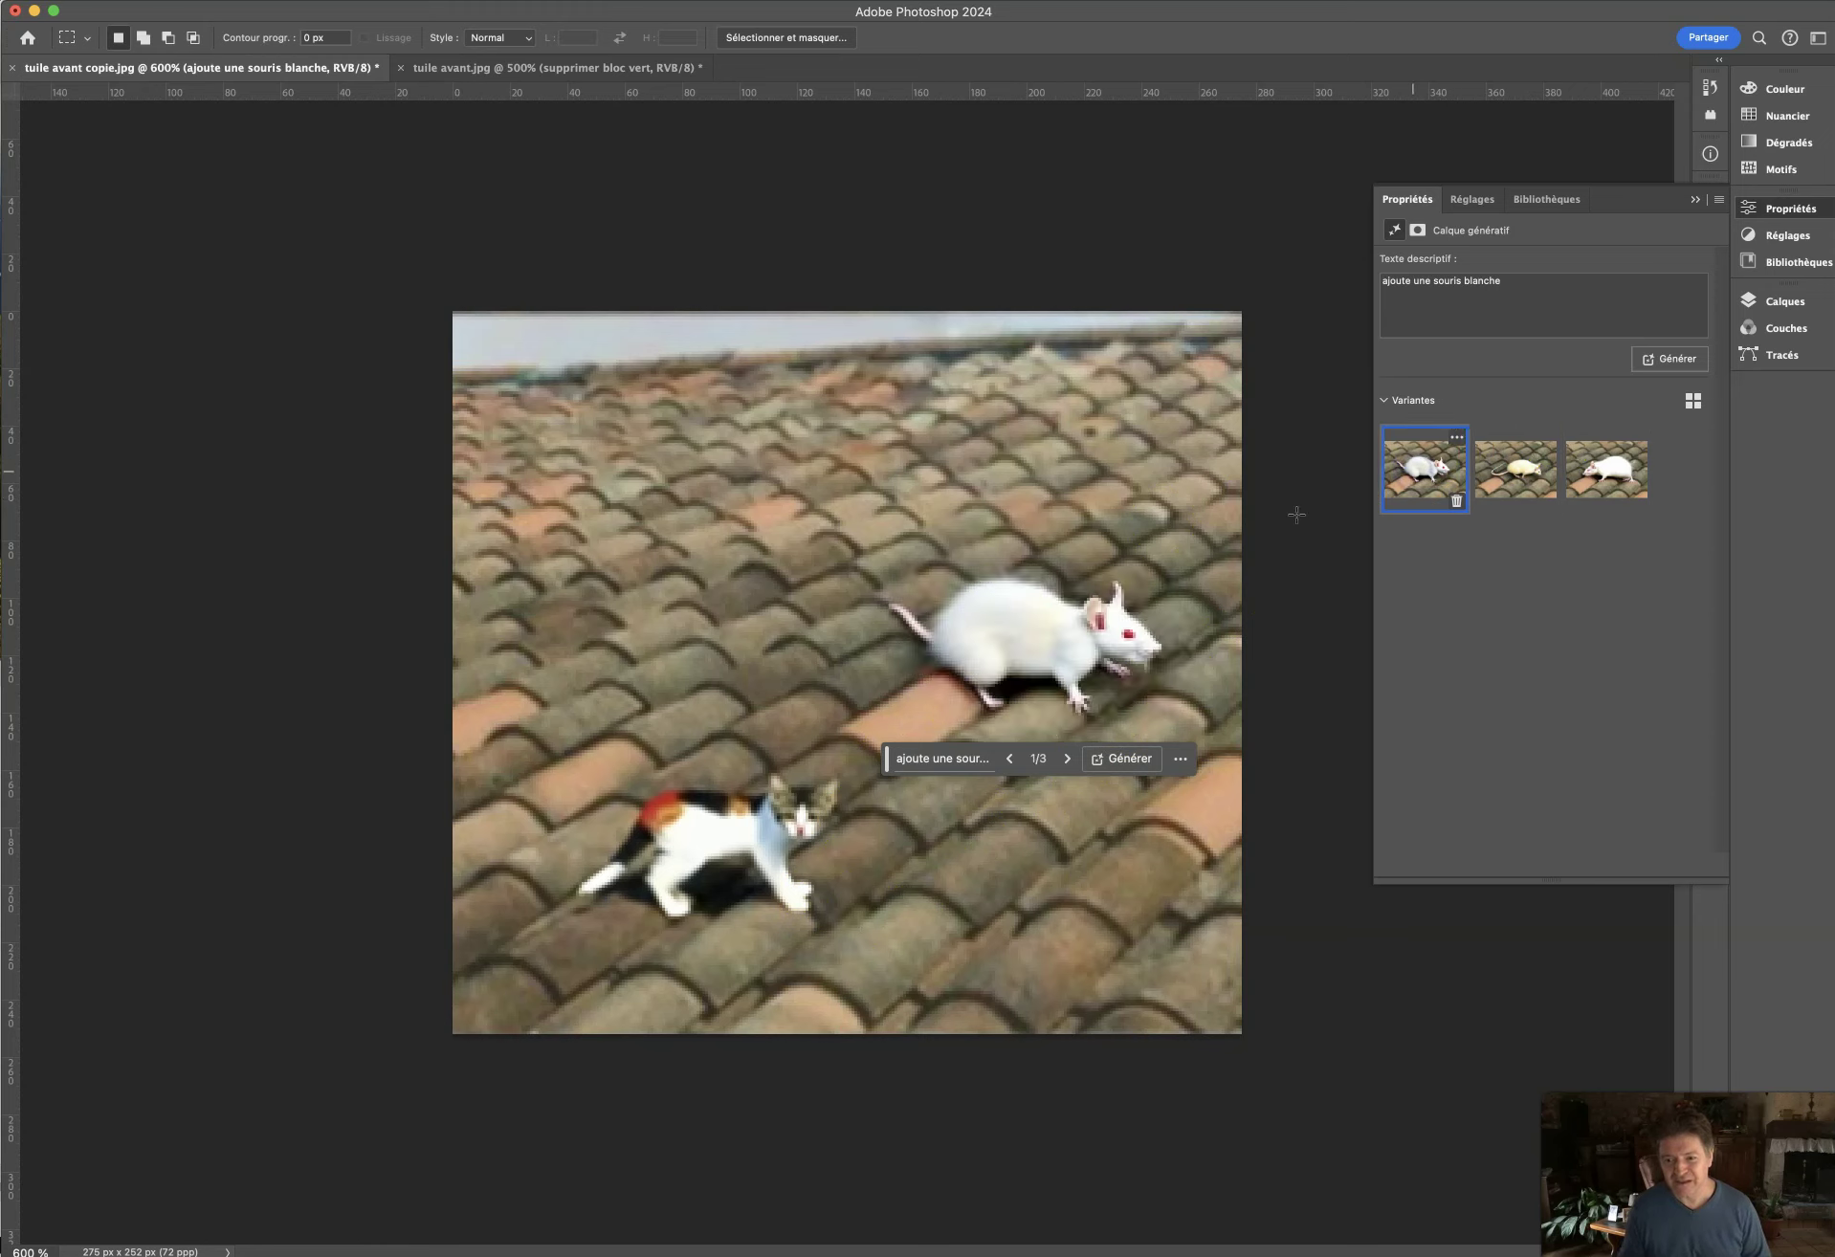
pyautogui.click(1609, 473)
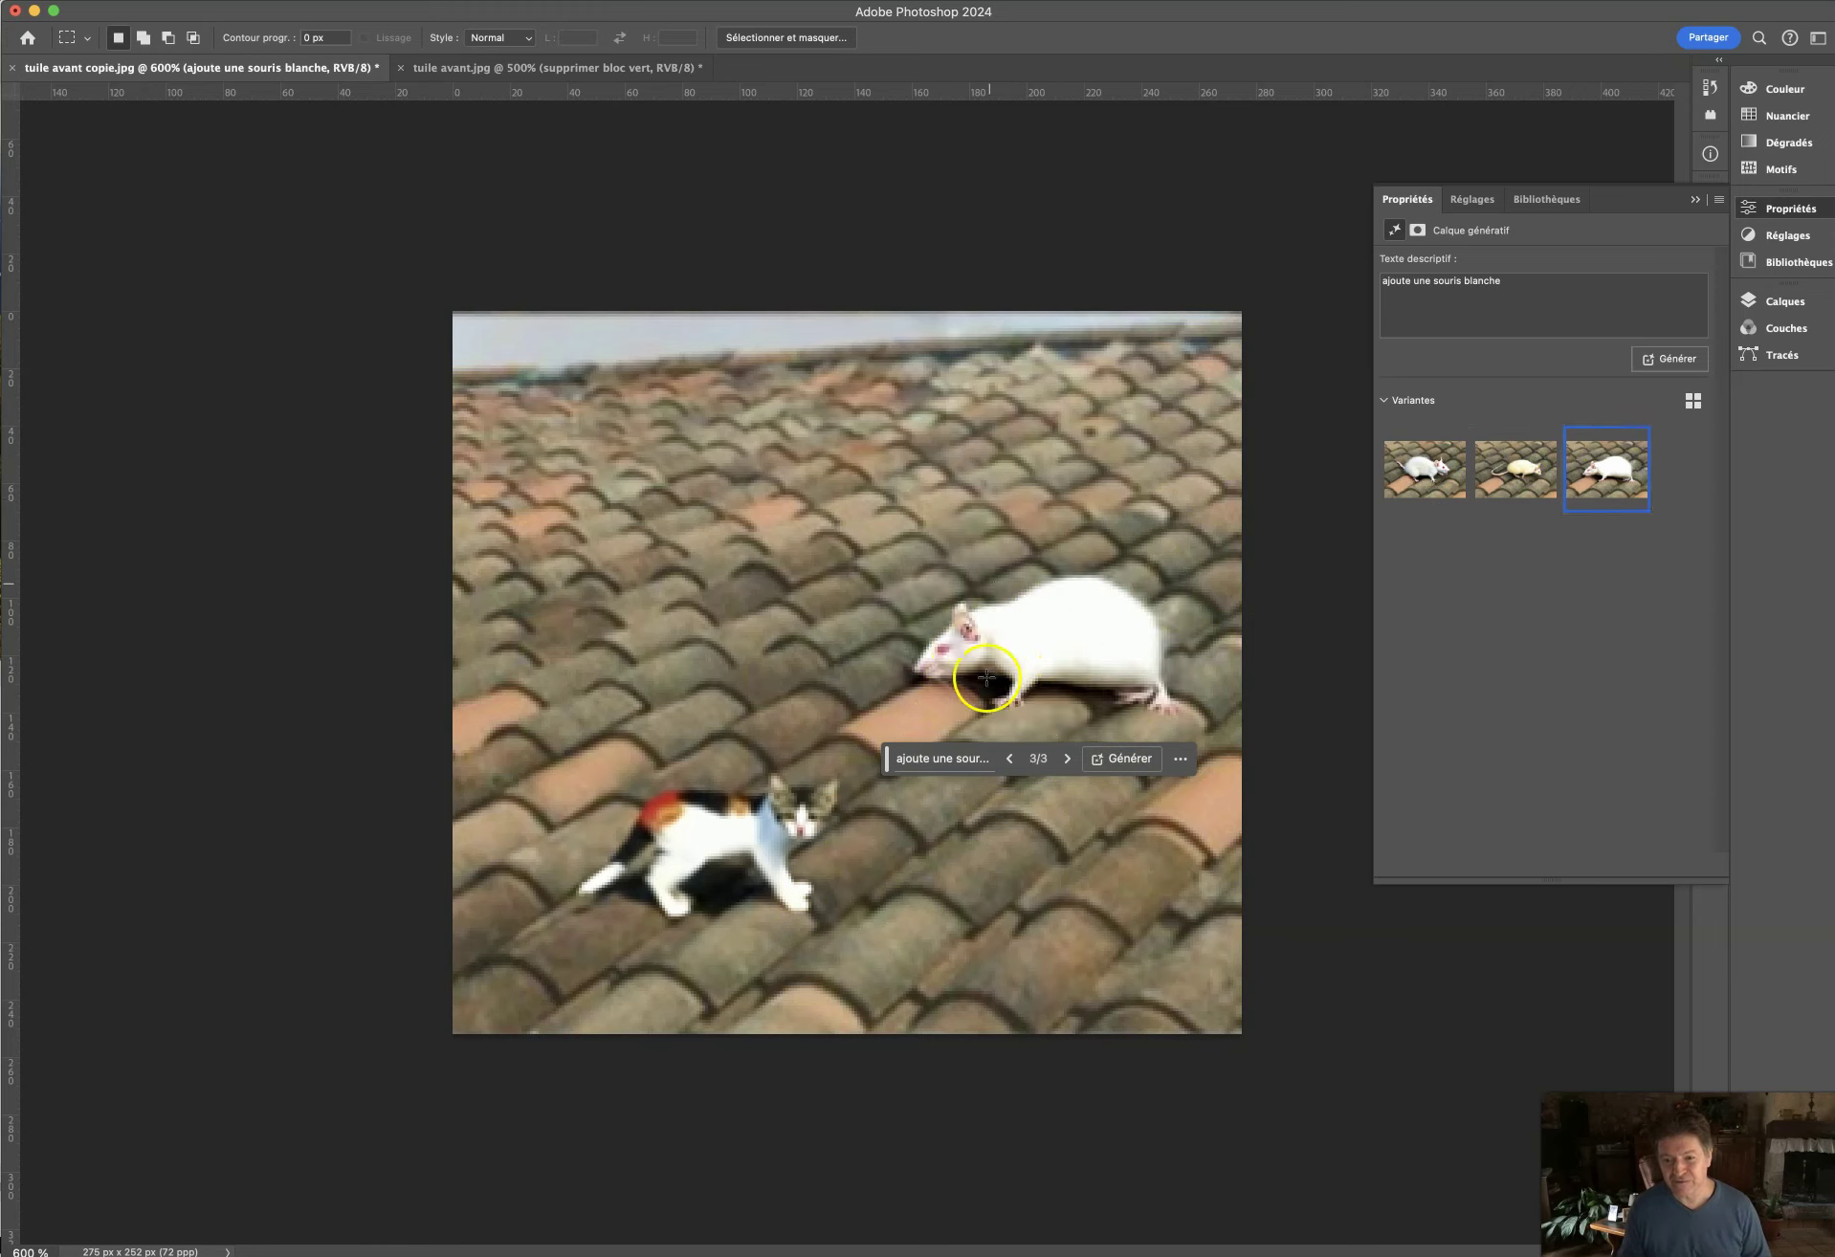
pyautogui.click(1761, 302)
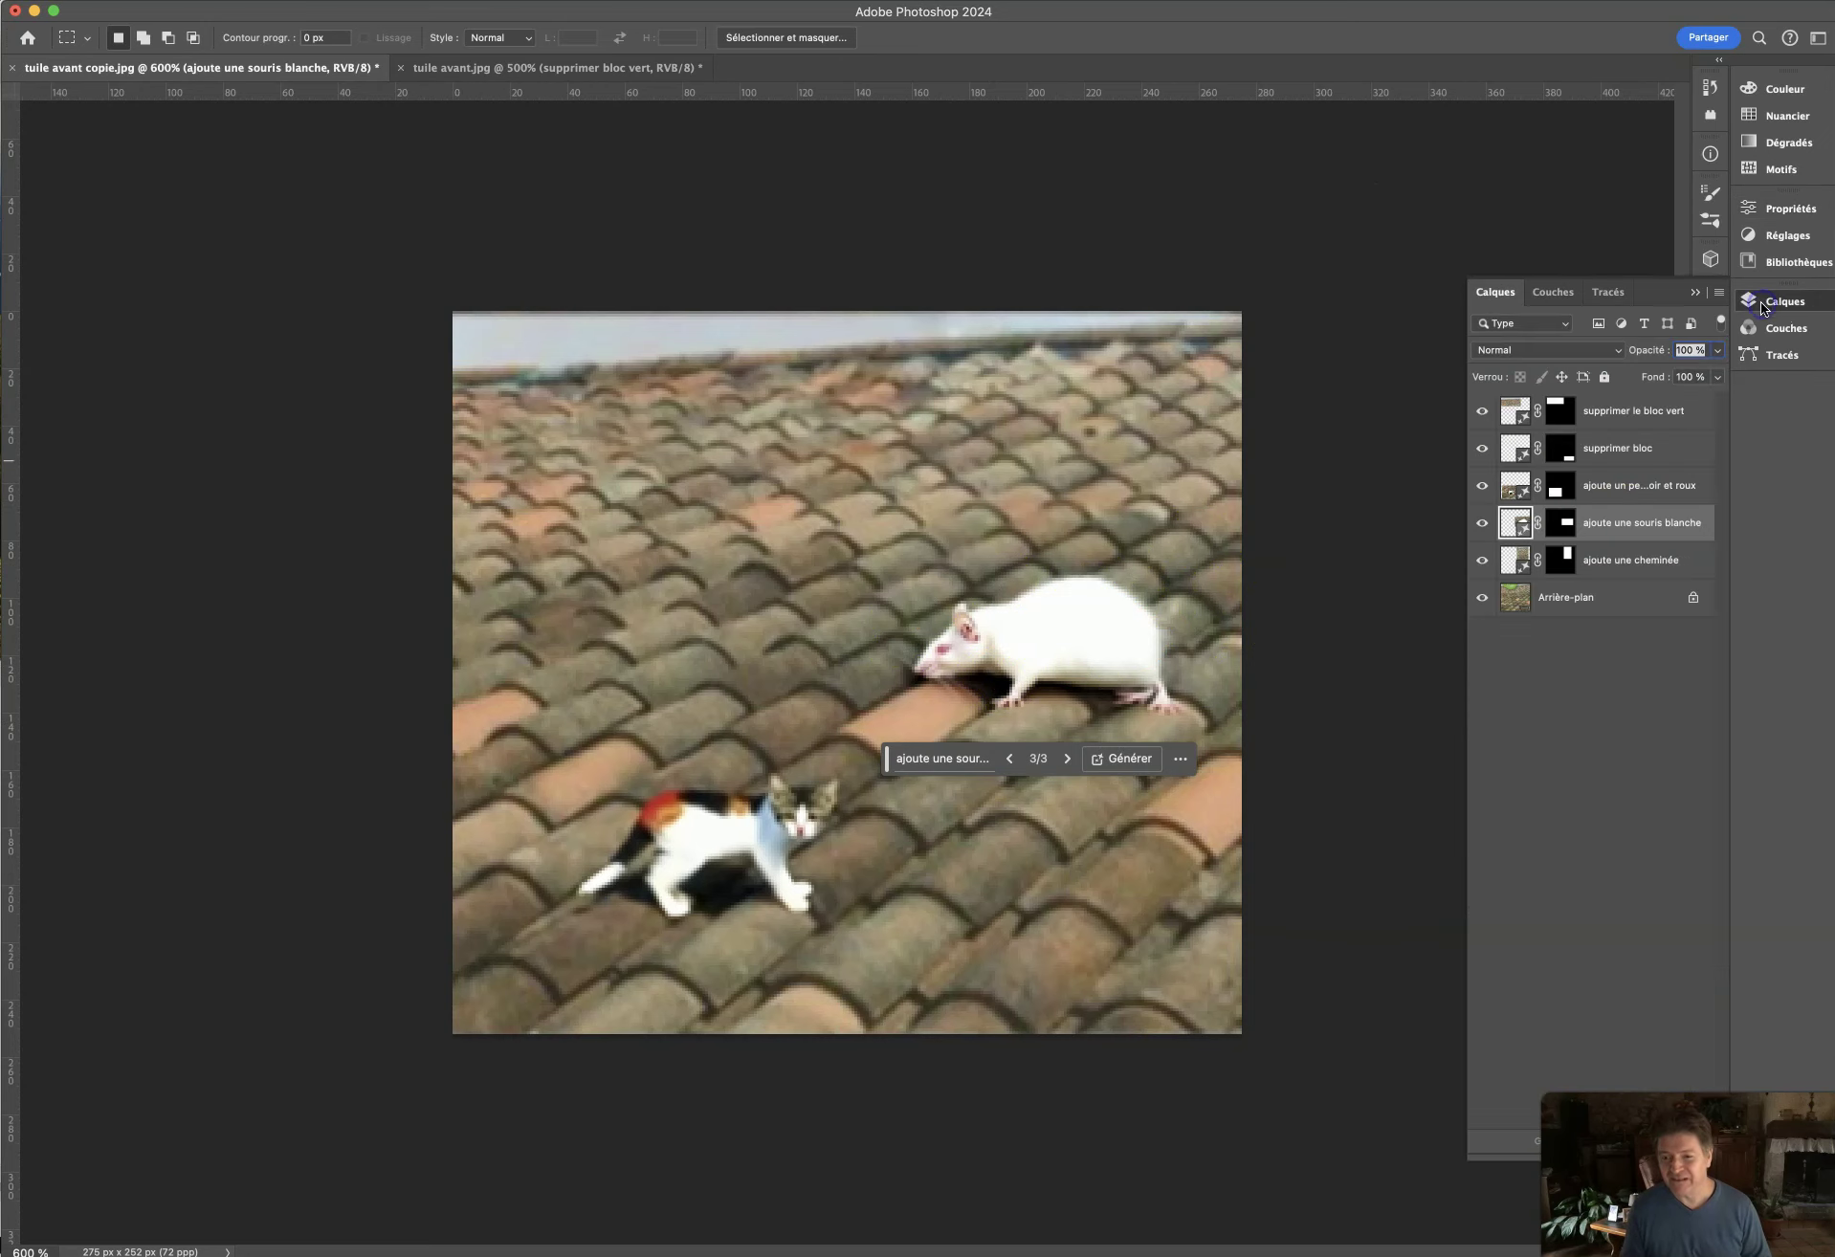
# On the background photo layer, draw an elliptical selection around the upper-left roof tiles.
pyautogui.click(1557, 603)
pyautogui.click(307, 504)
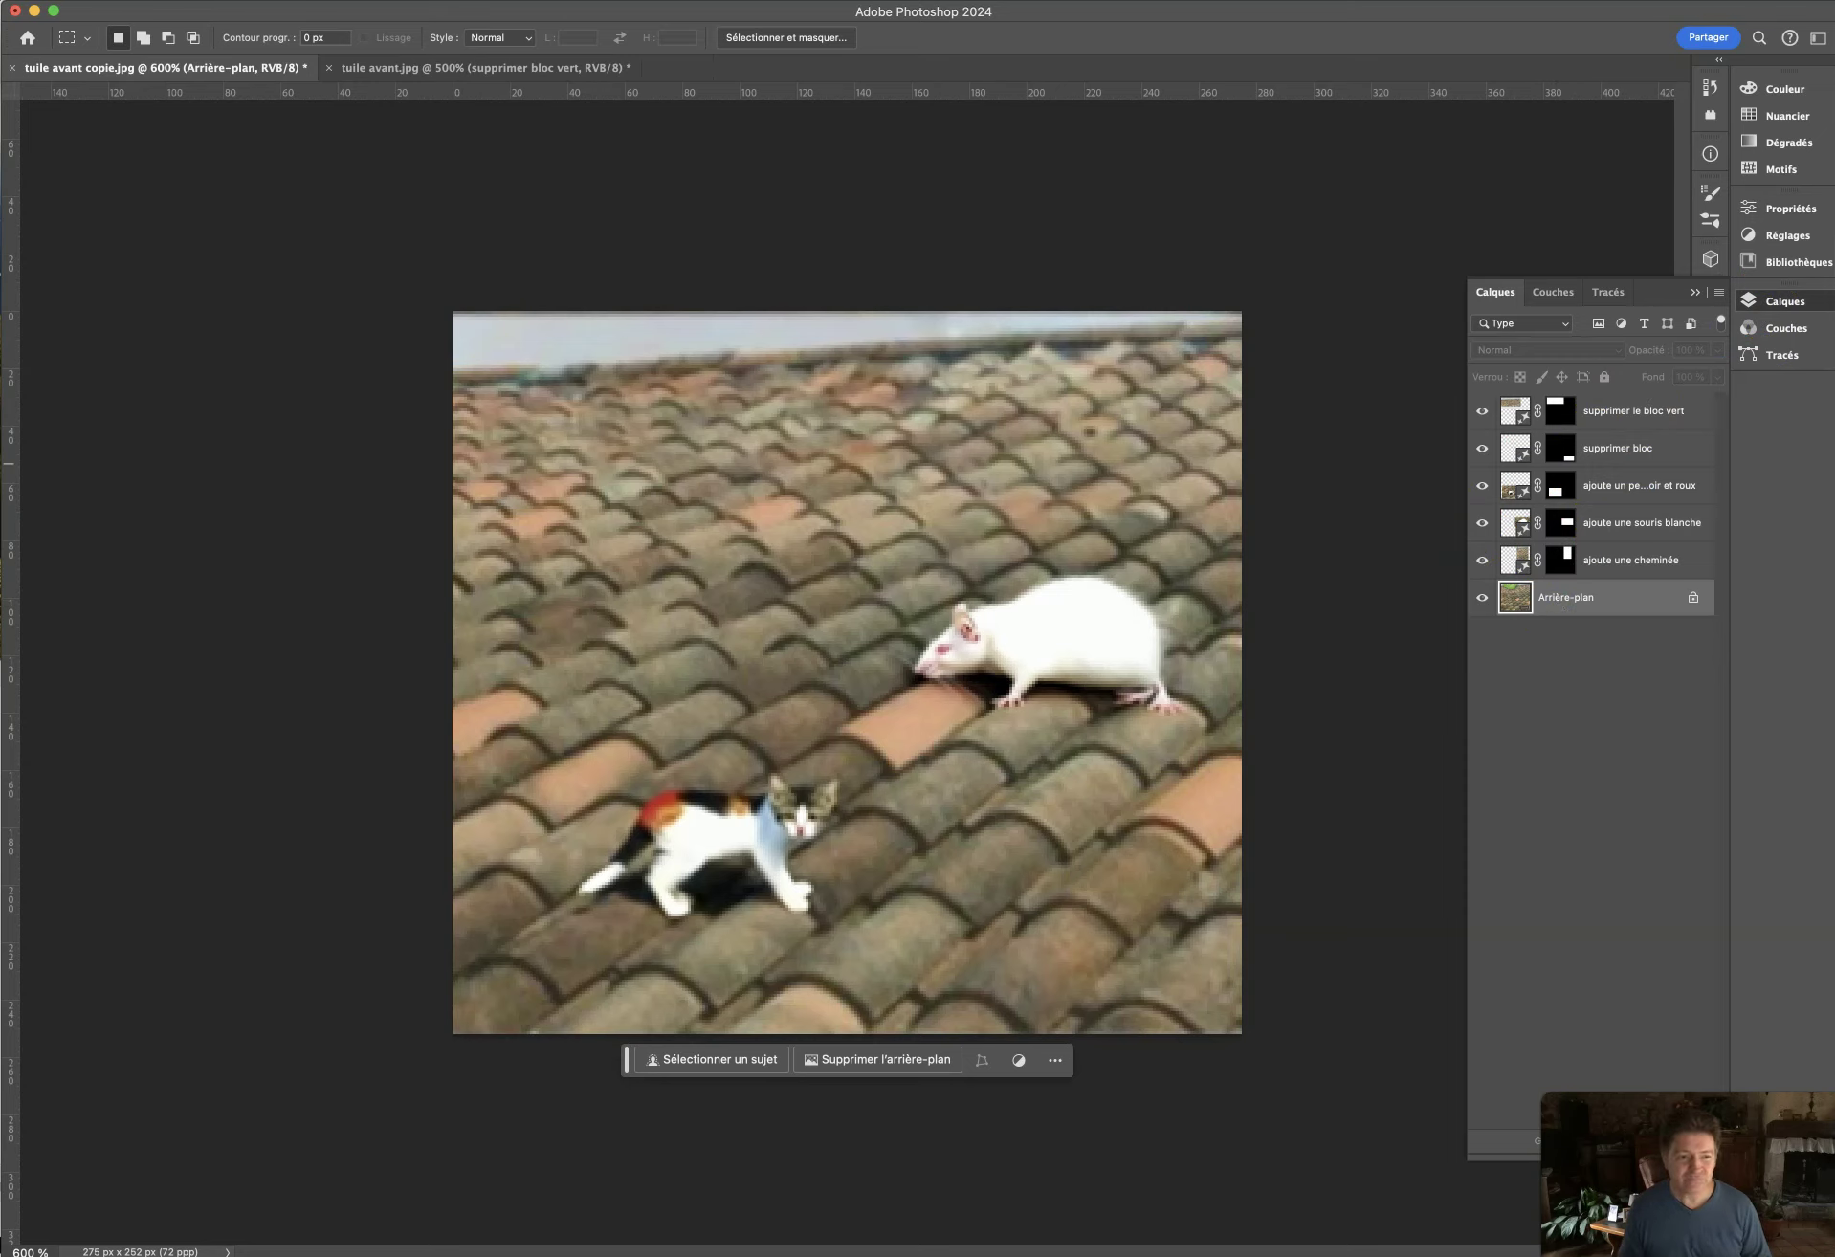
pyautogui.hotkey('shift', 'm')
pyautogui.moveTo(526, 423)
pyautogui.mouseDown()
pyautogui.moveTo(818, 647)
pyautogui.moveTo(847, 704)
pyautogui.moveTo(862, 689)
pyautogui.mouseUp()
# Enter the Generative Fill prompt 'je veux un trou dans la toiture avec une main tendue qui dépasse'.
pyautogui.click(560, 711)
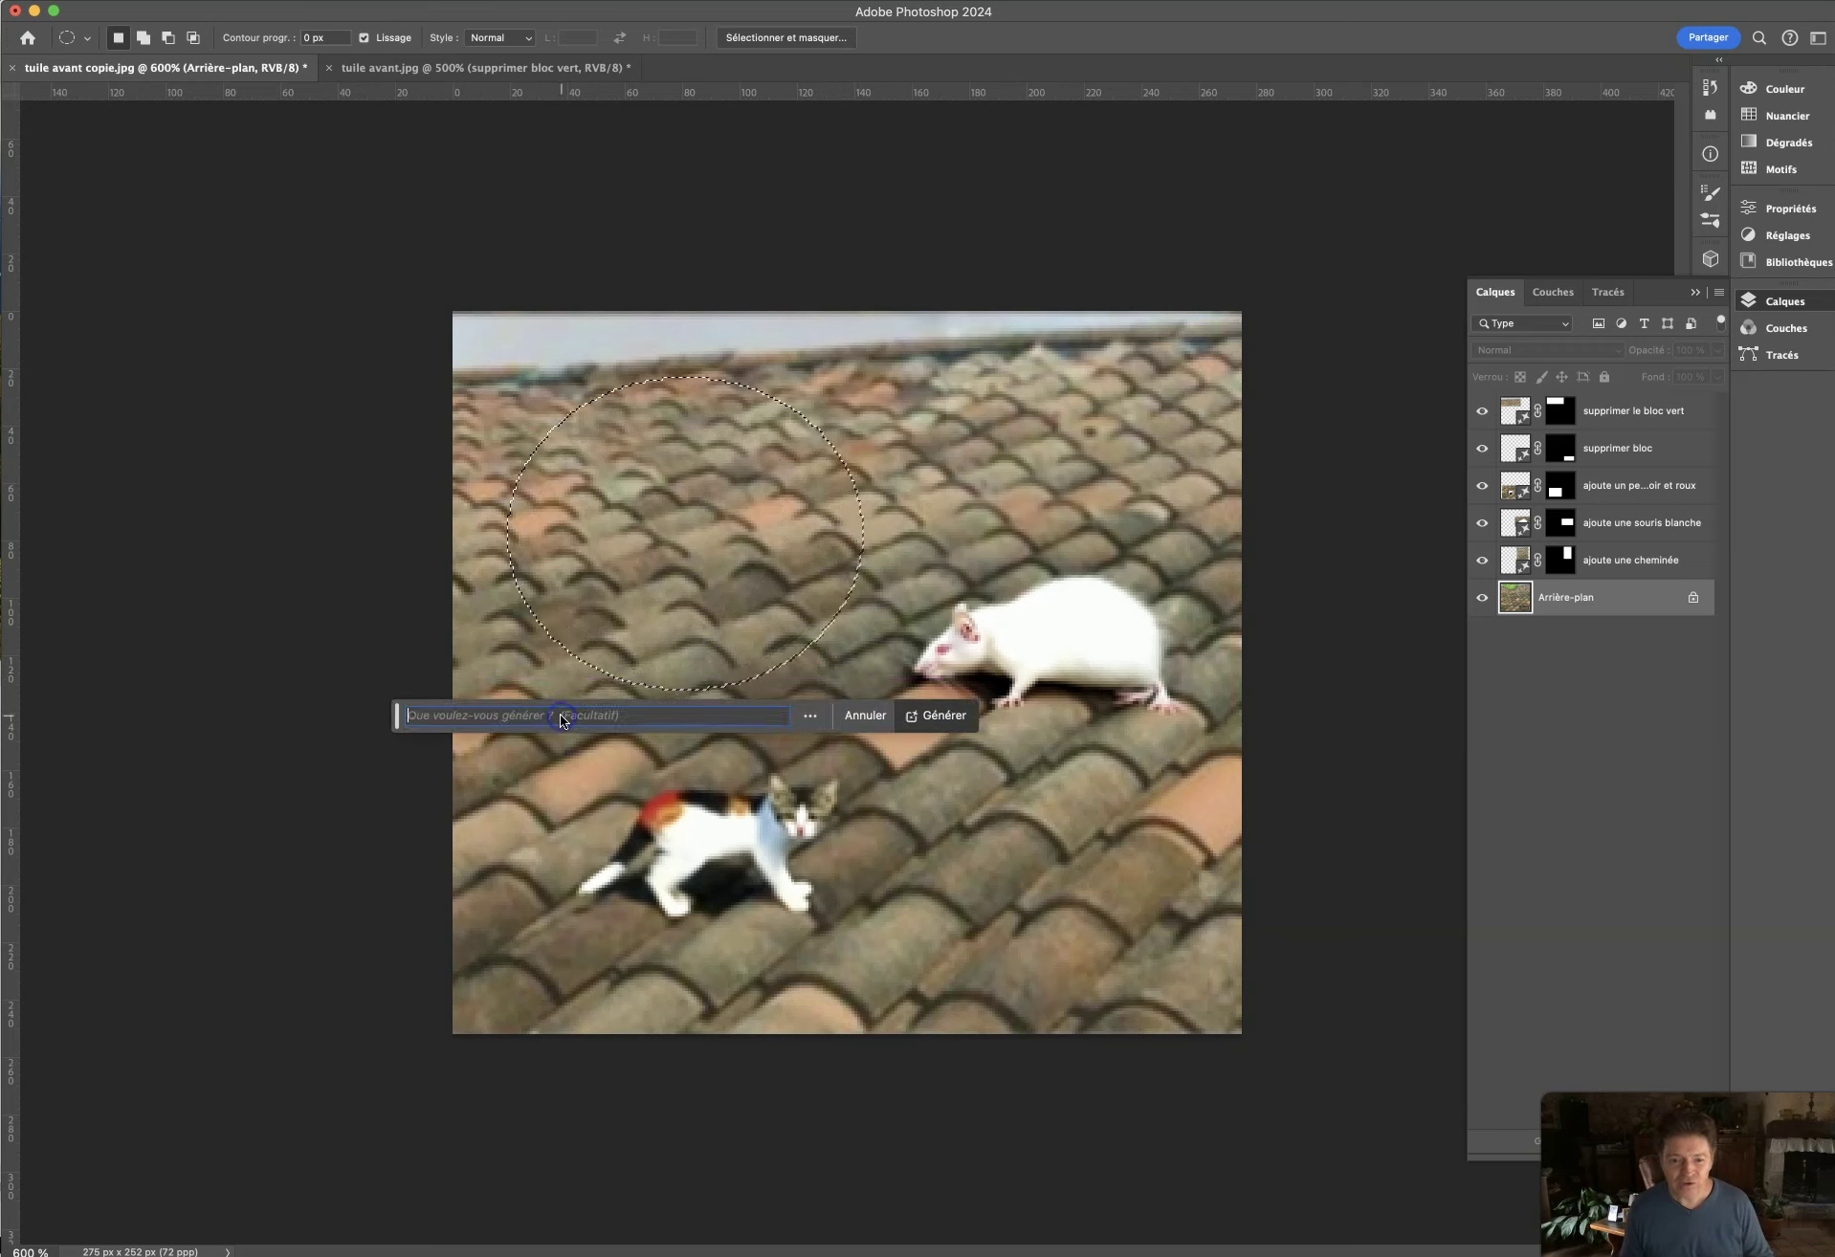
pyautogui.write('je bv')
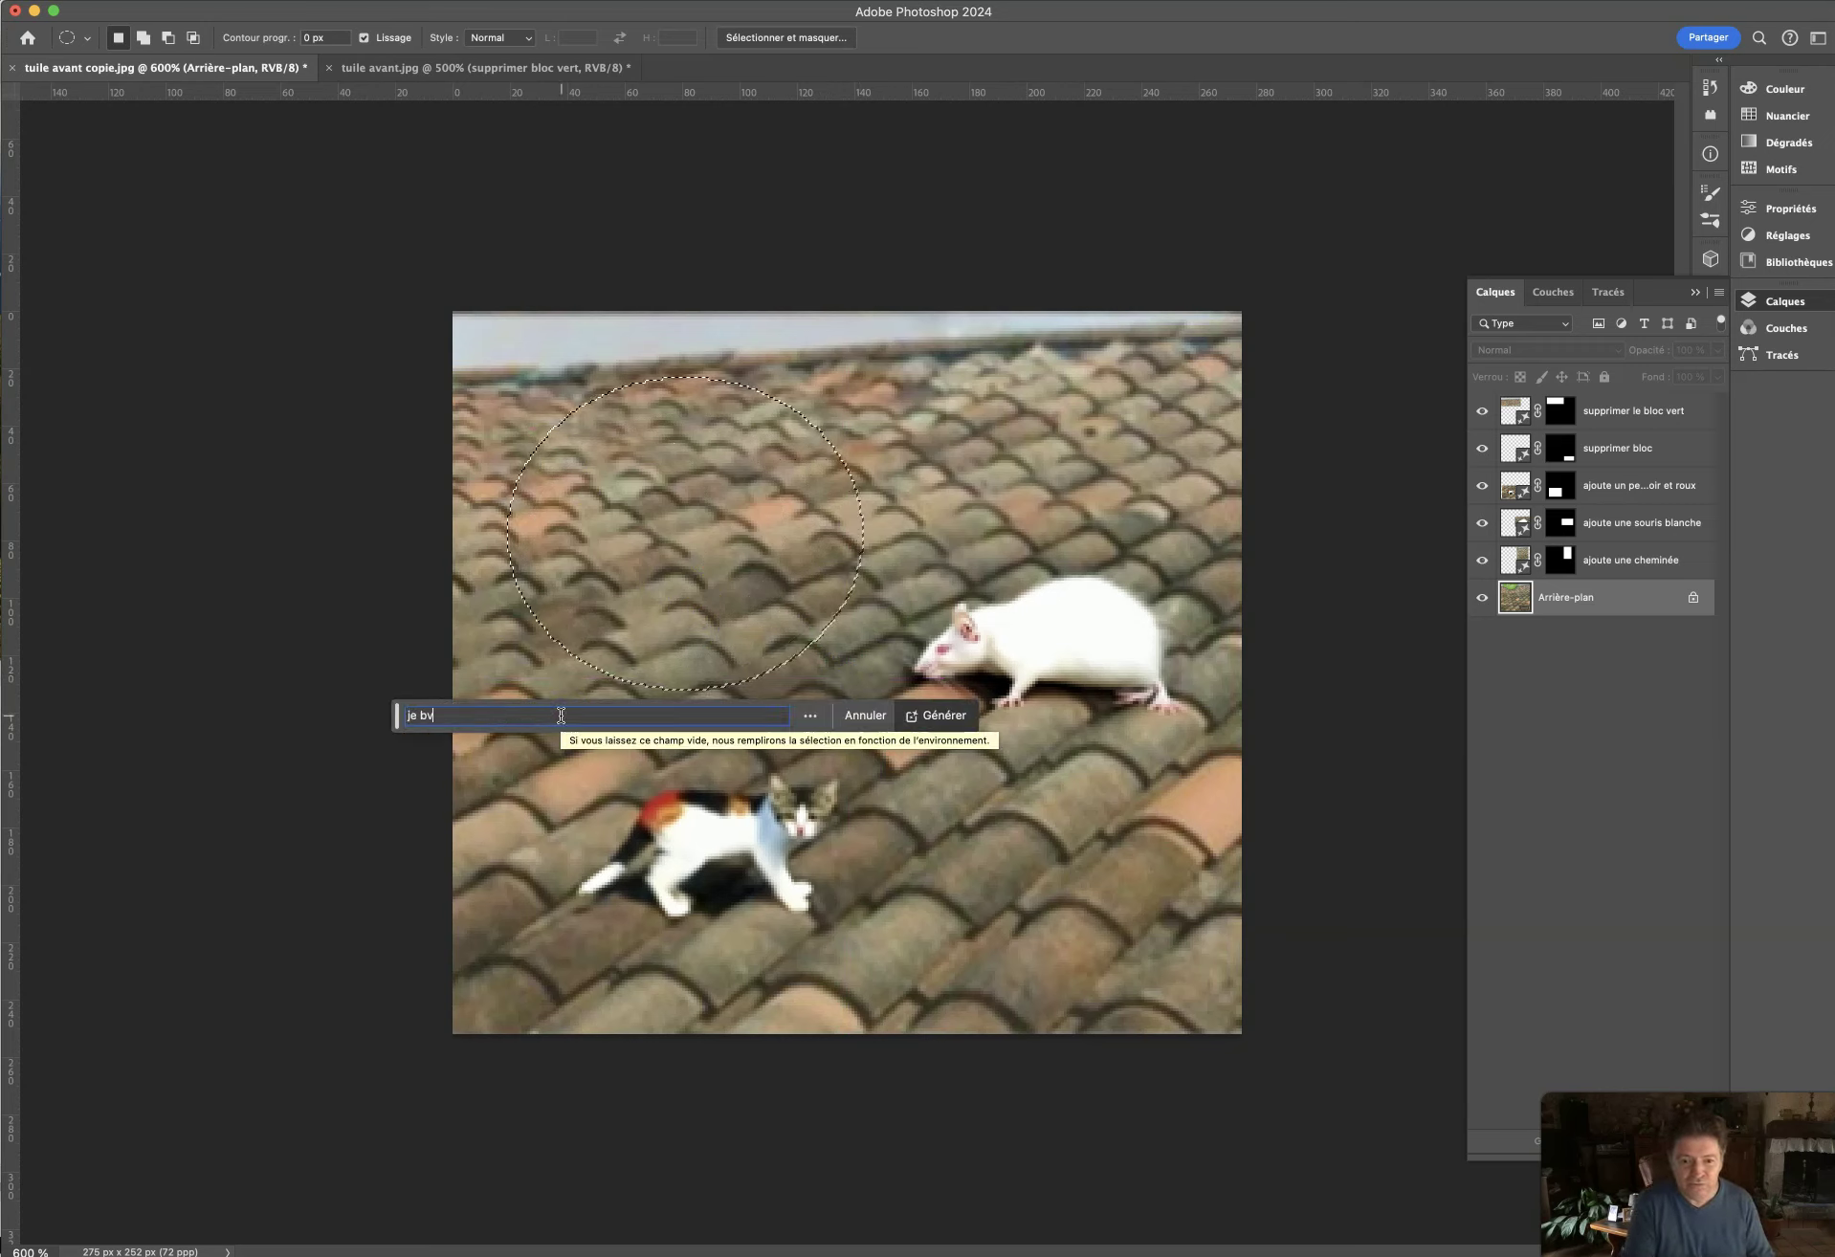
pyautogui.press('BackSpace')
pyautogui.press('BackSpace')
pyautogui.write('veux un trou dans la toiture avec')
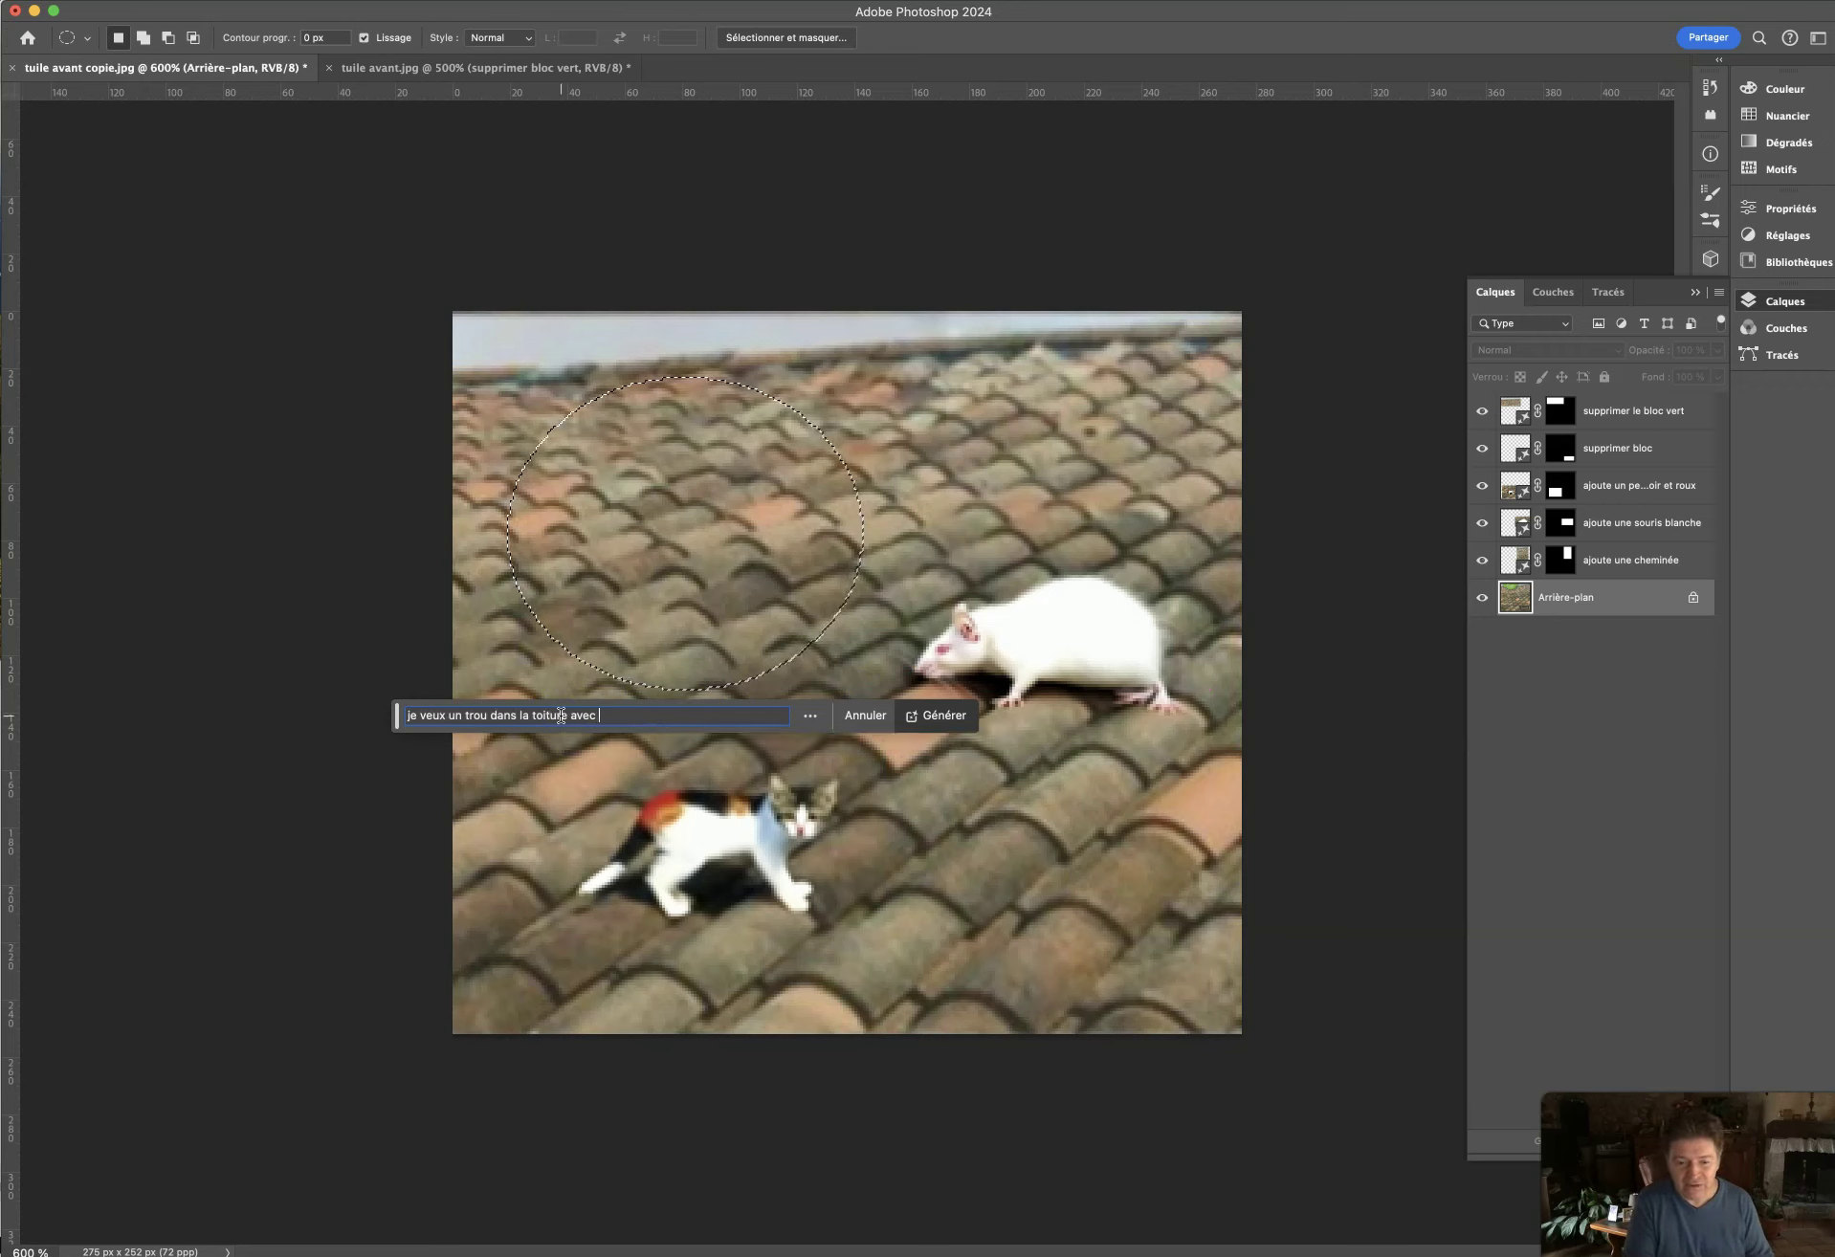
pyautogui.write(' une main tendue qui dépasse')
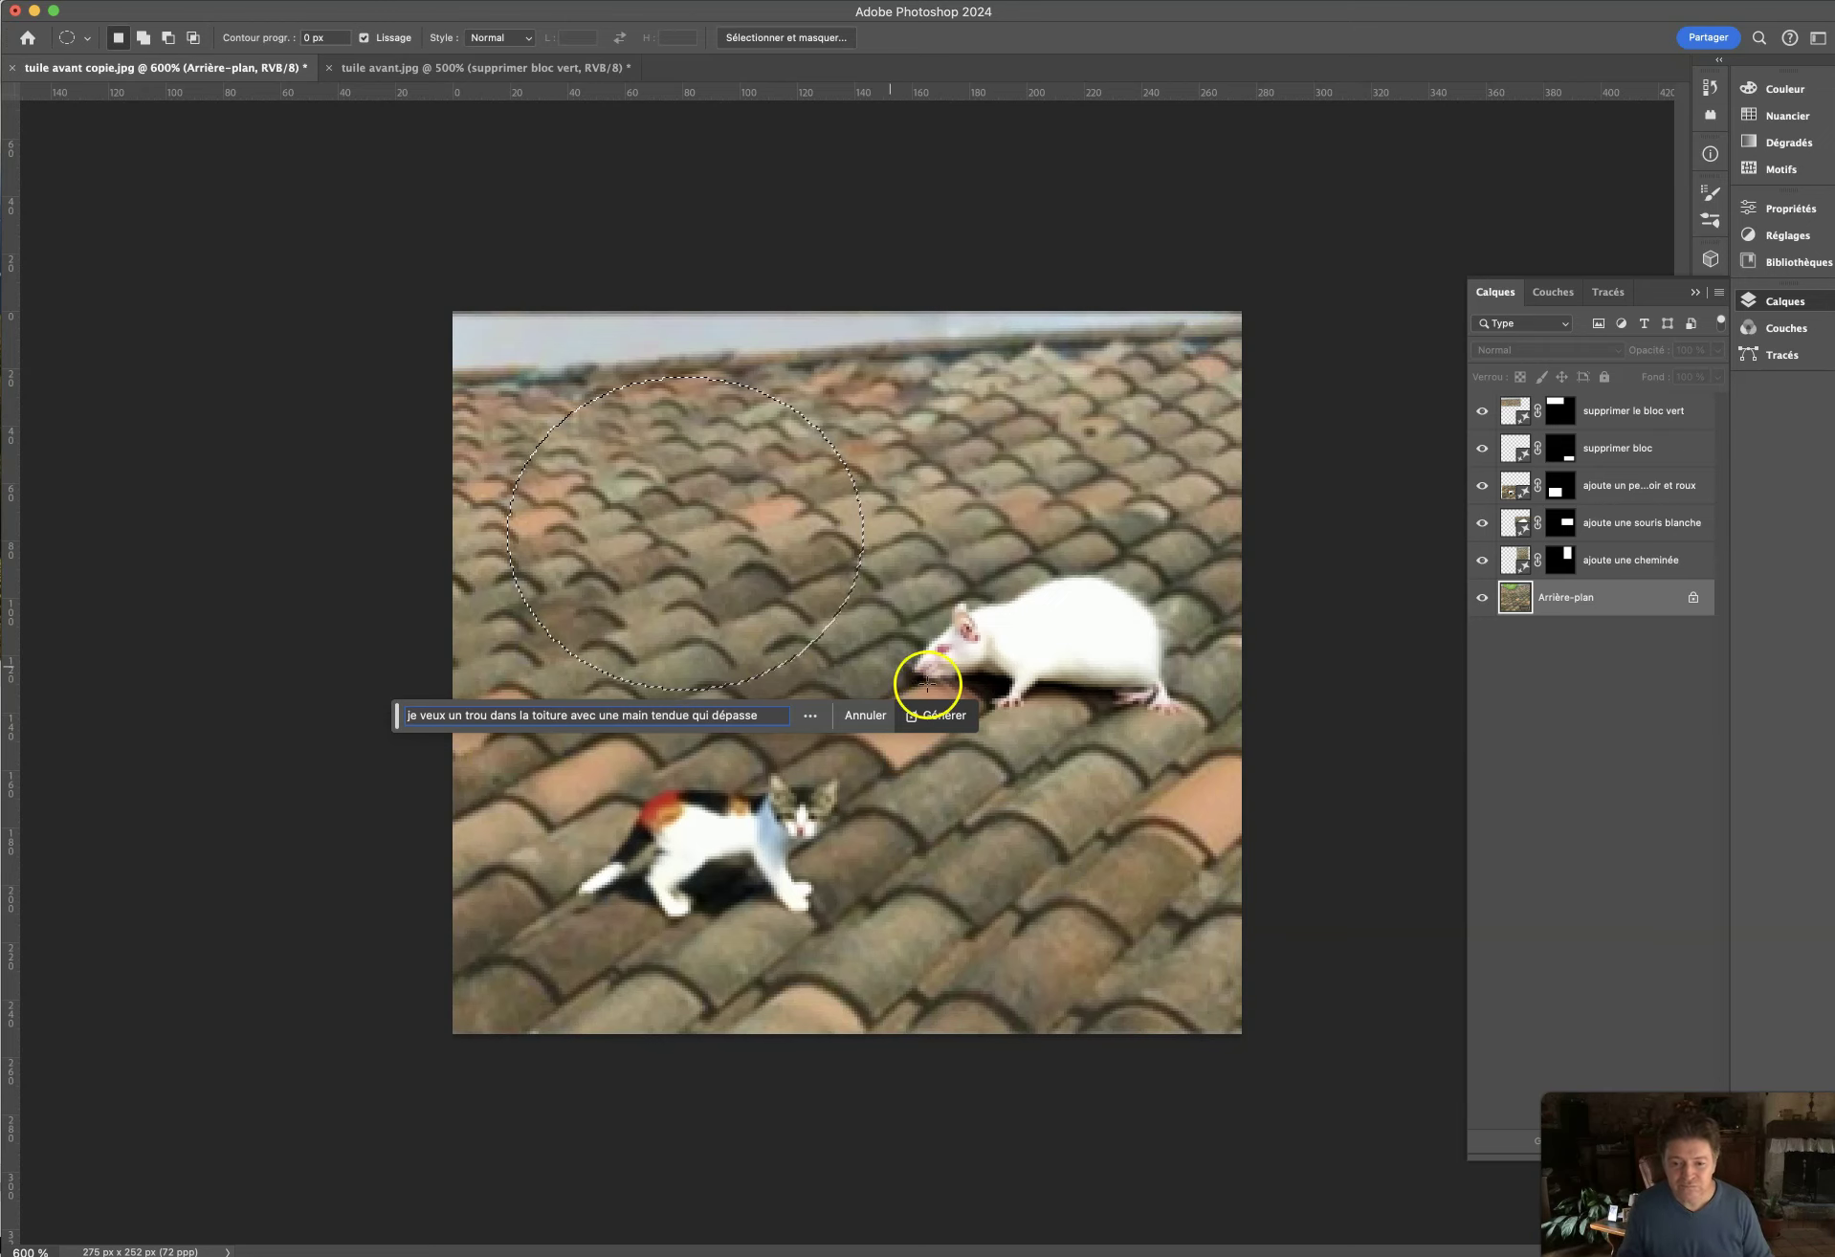
# Generate the roof-hole fill inside the circular selection.
pyautogui.click(927, 718)
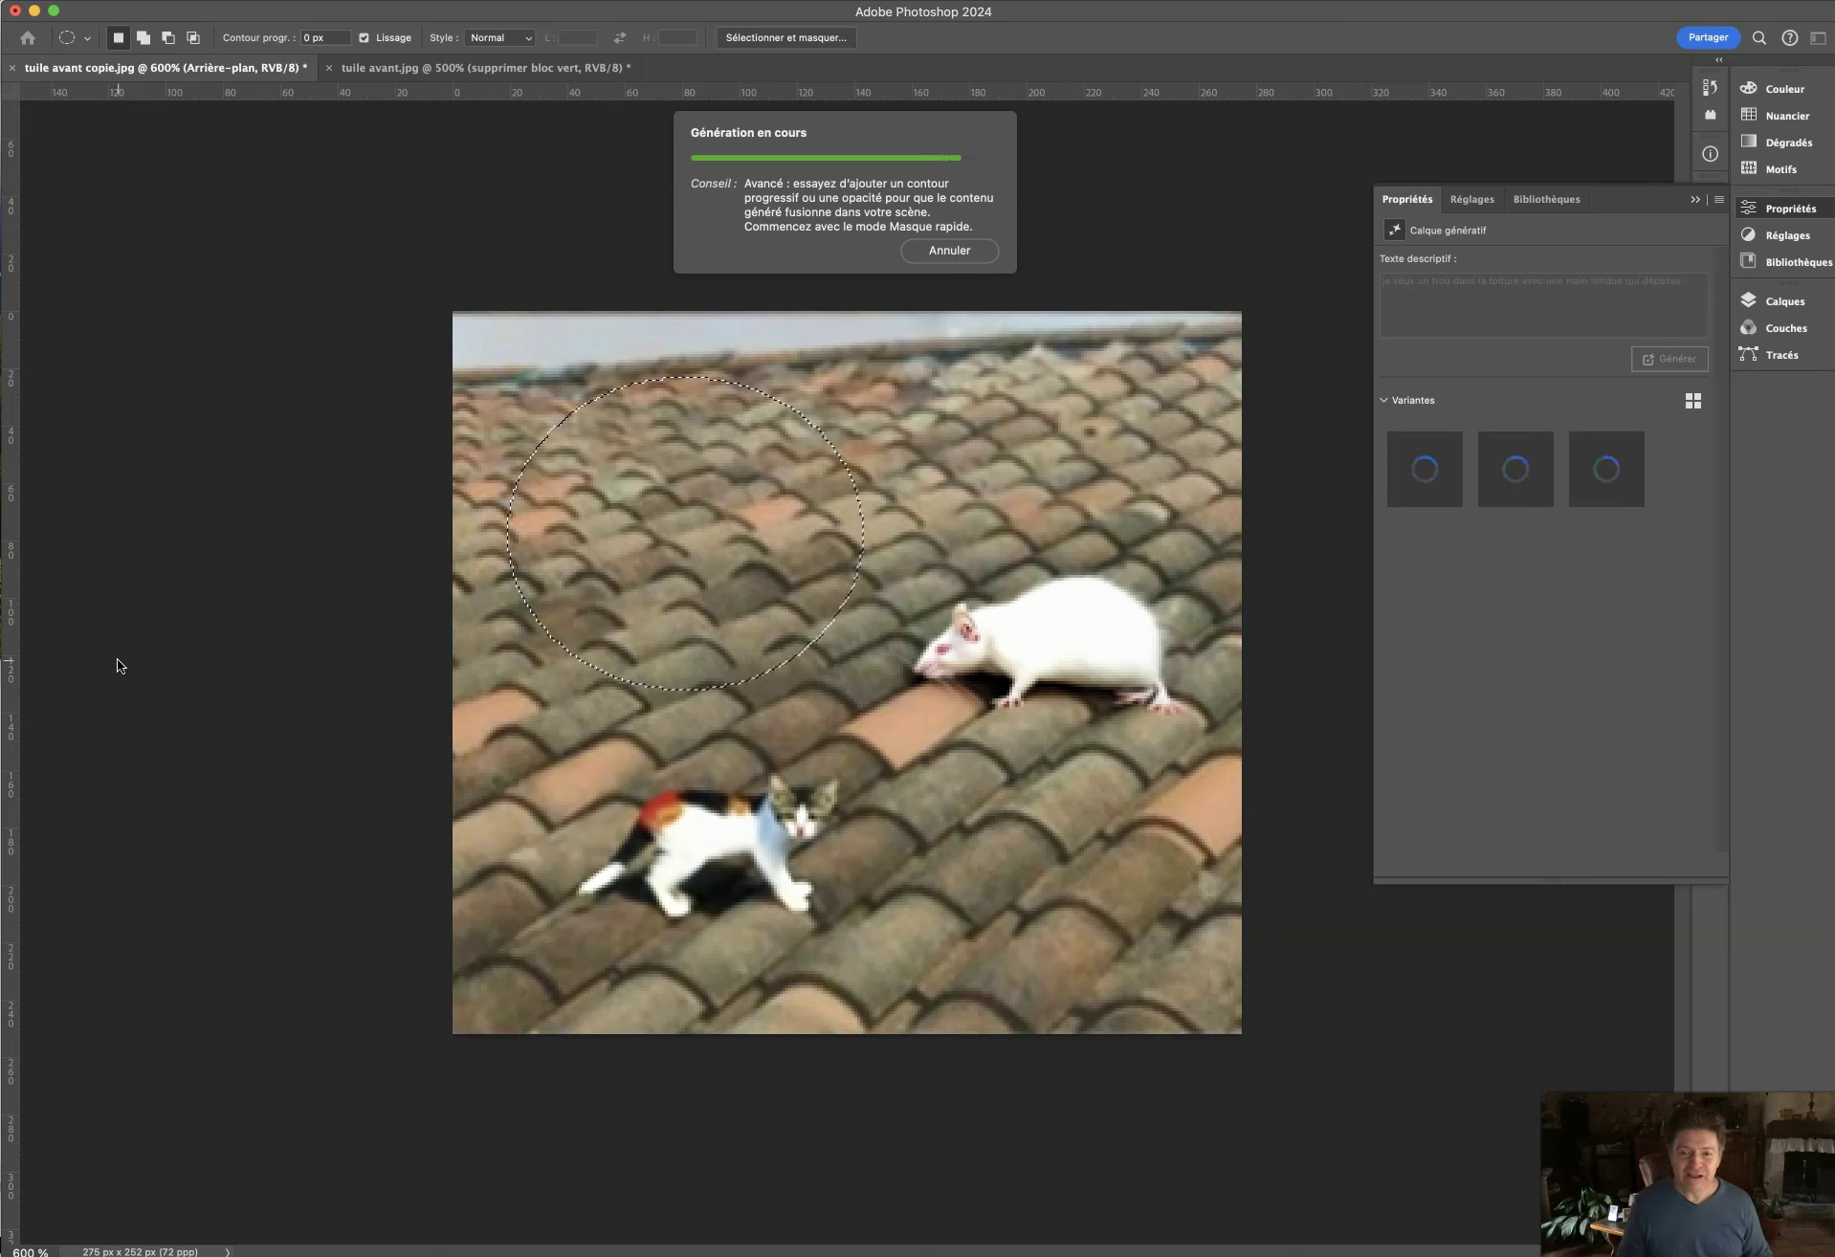
# Preview the red bowl, white half-disc and green cactus badge variants.
pyautogui.click(155, 1166)
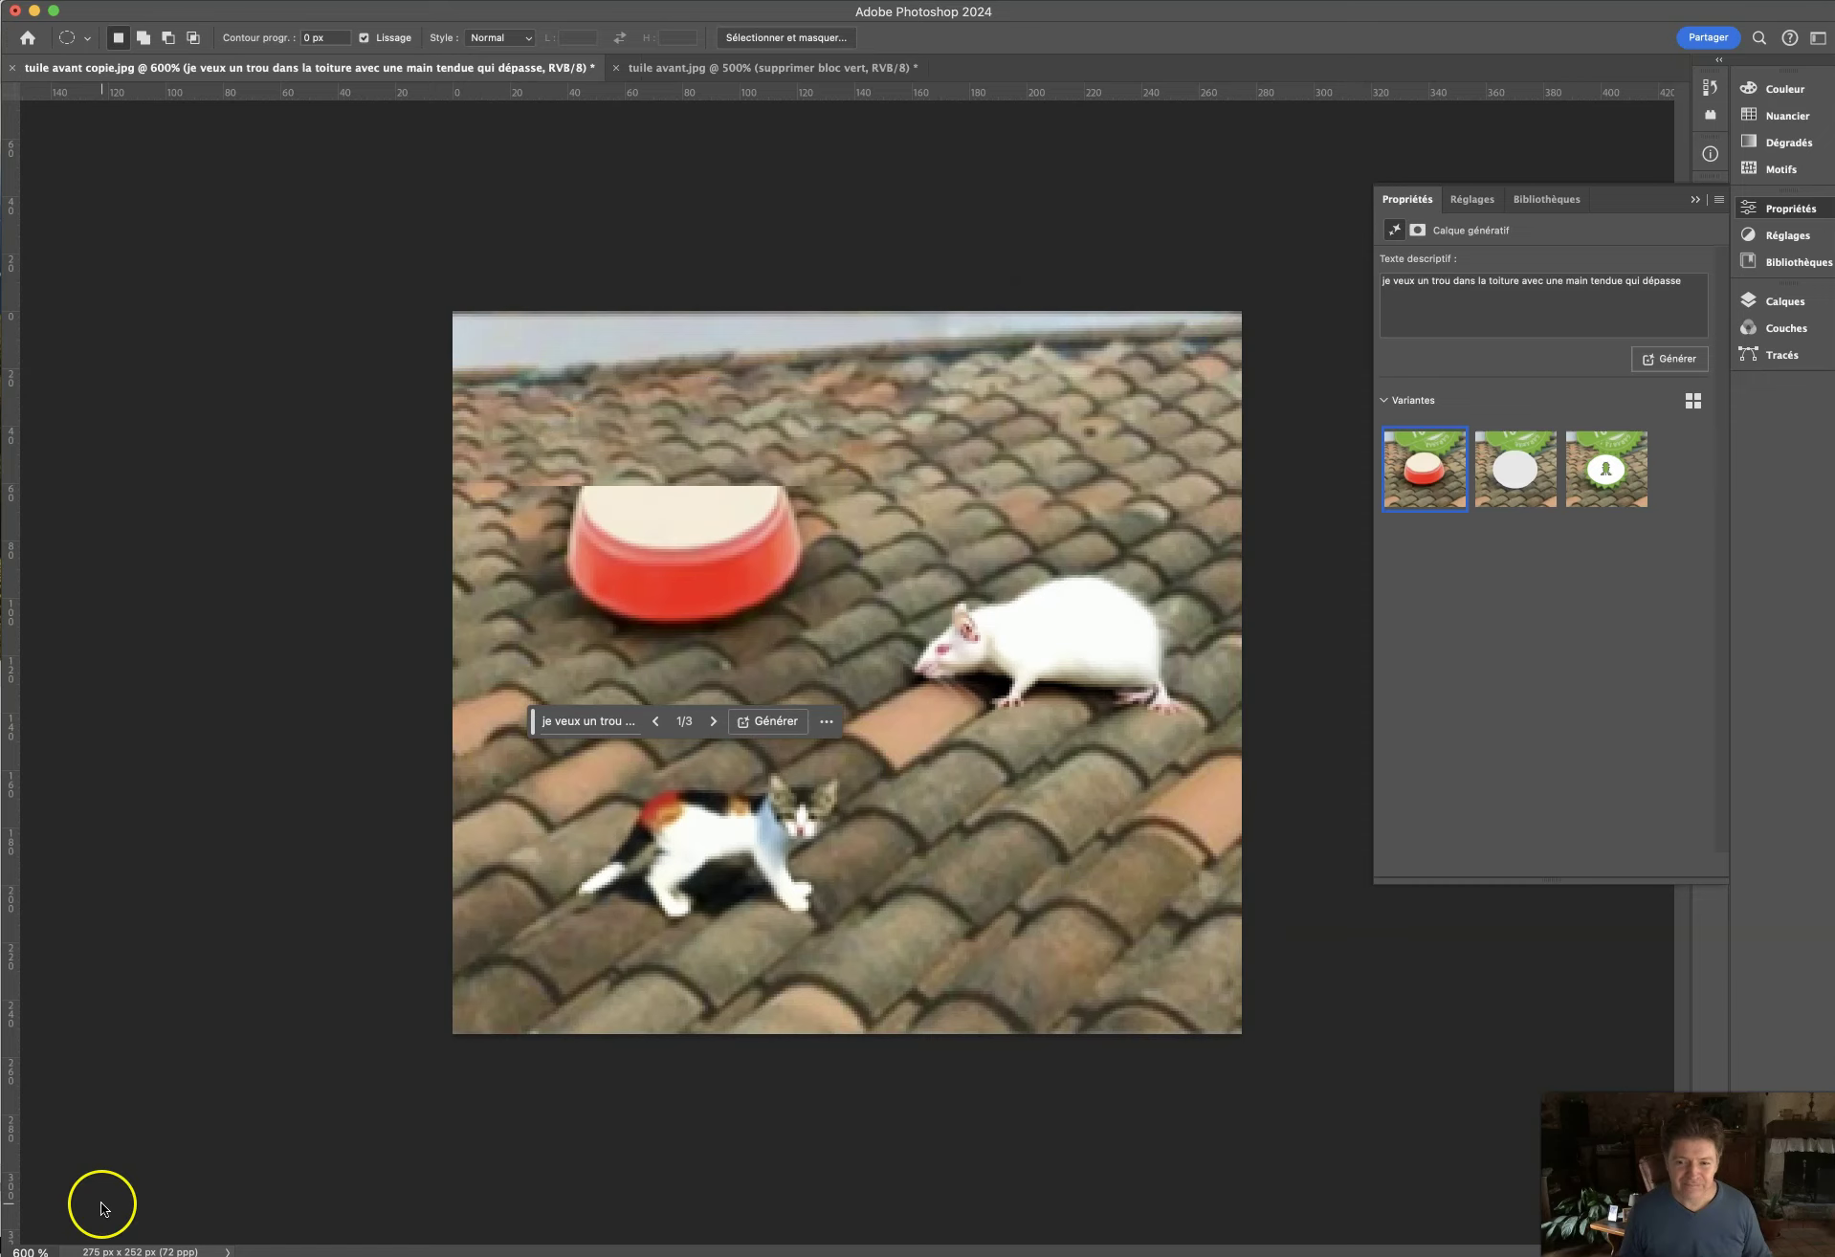
pyautogui.click(194, 1033)
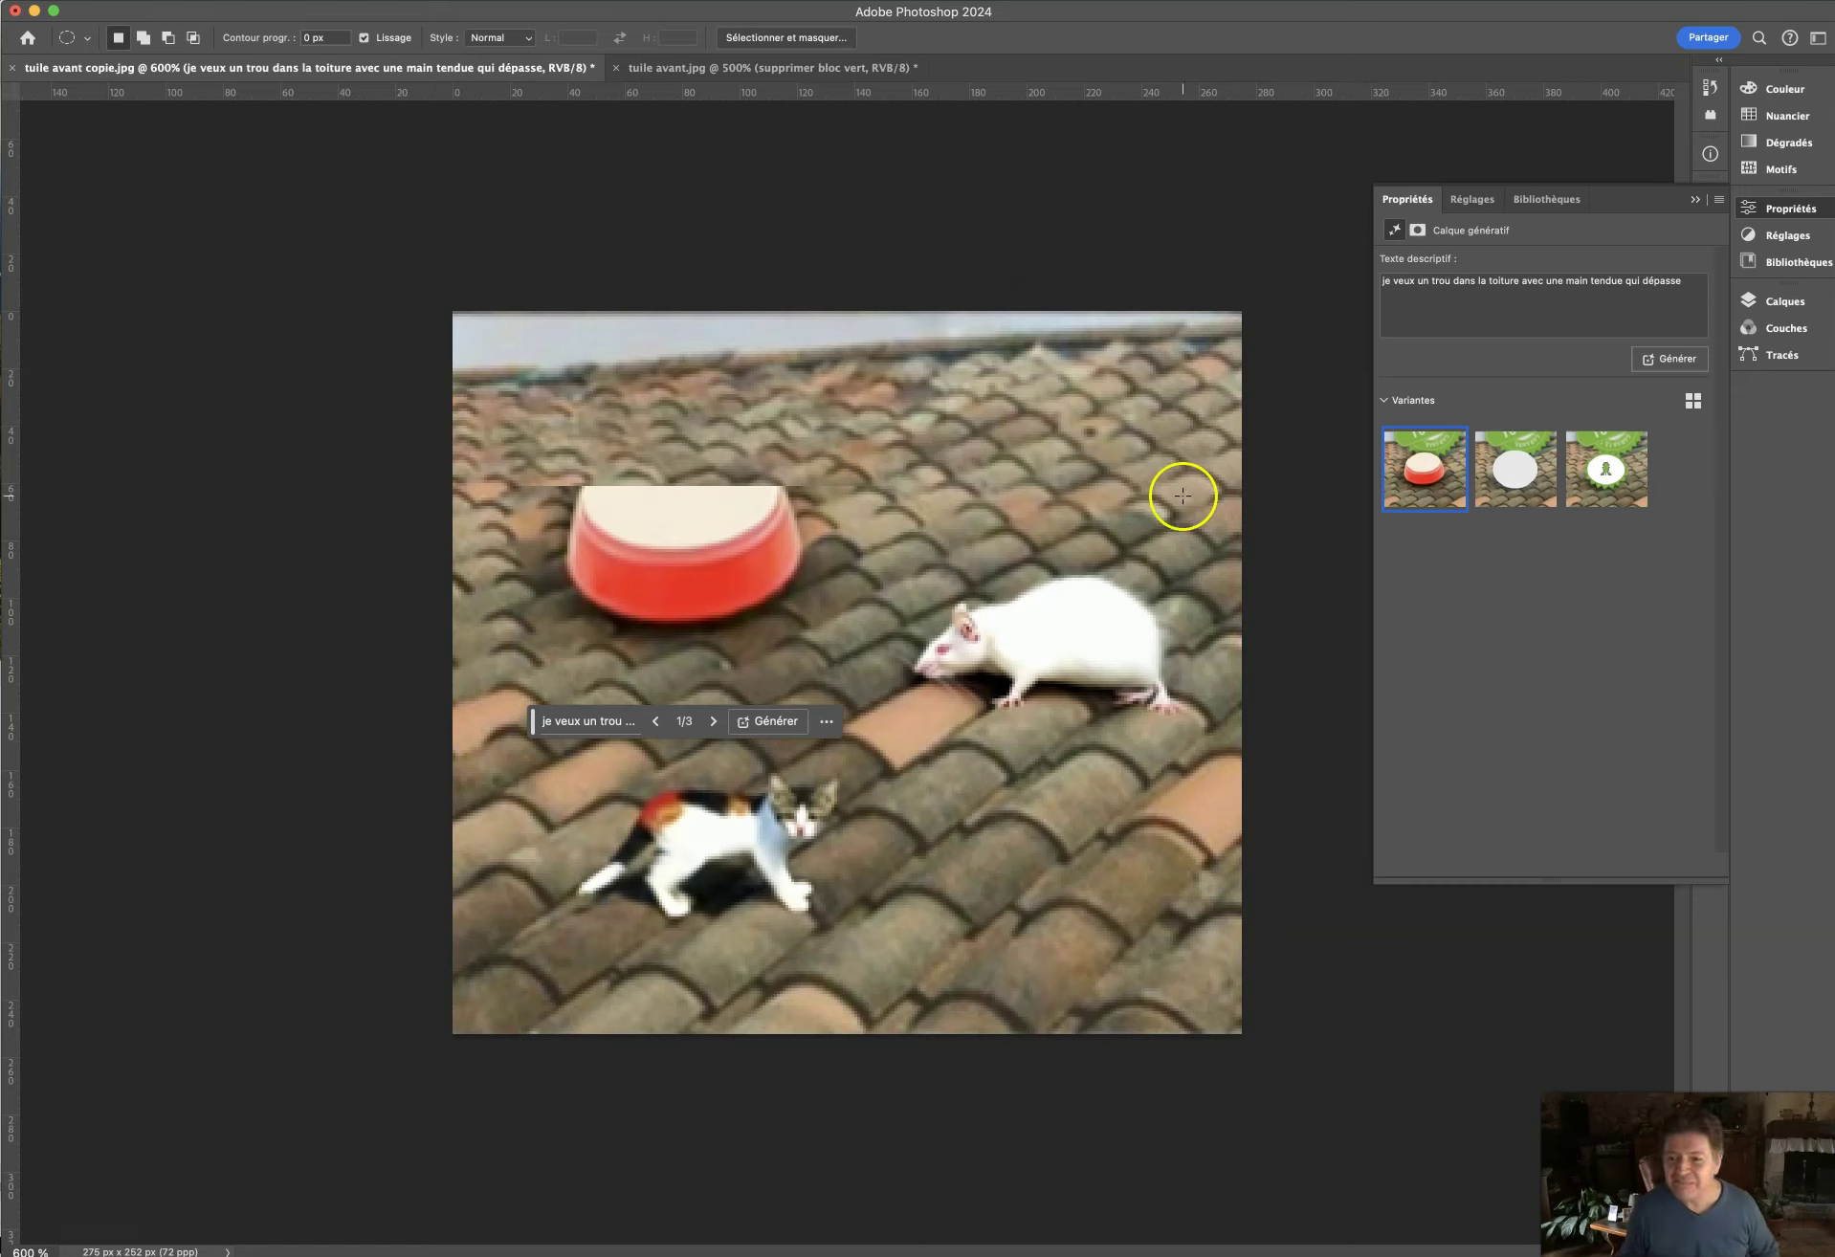
pyautogui.click(1536, 457)
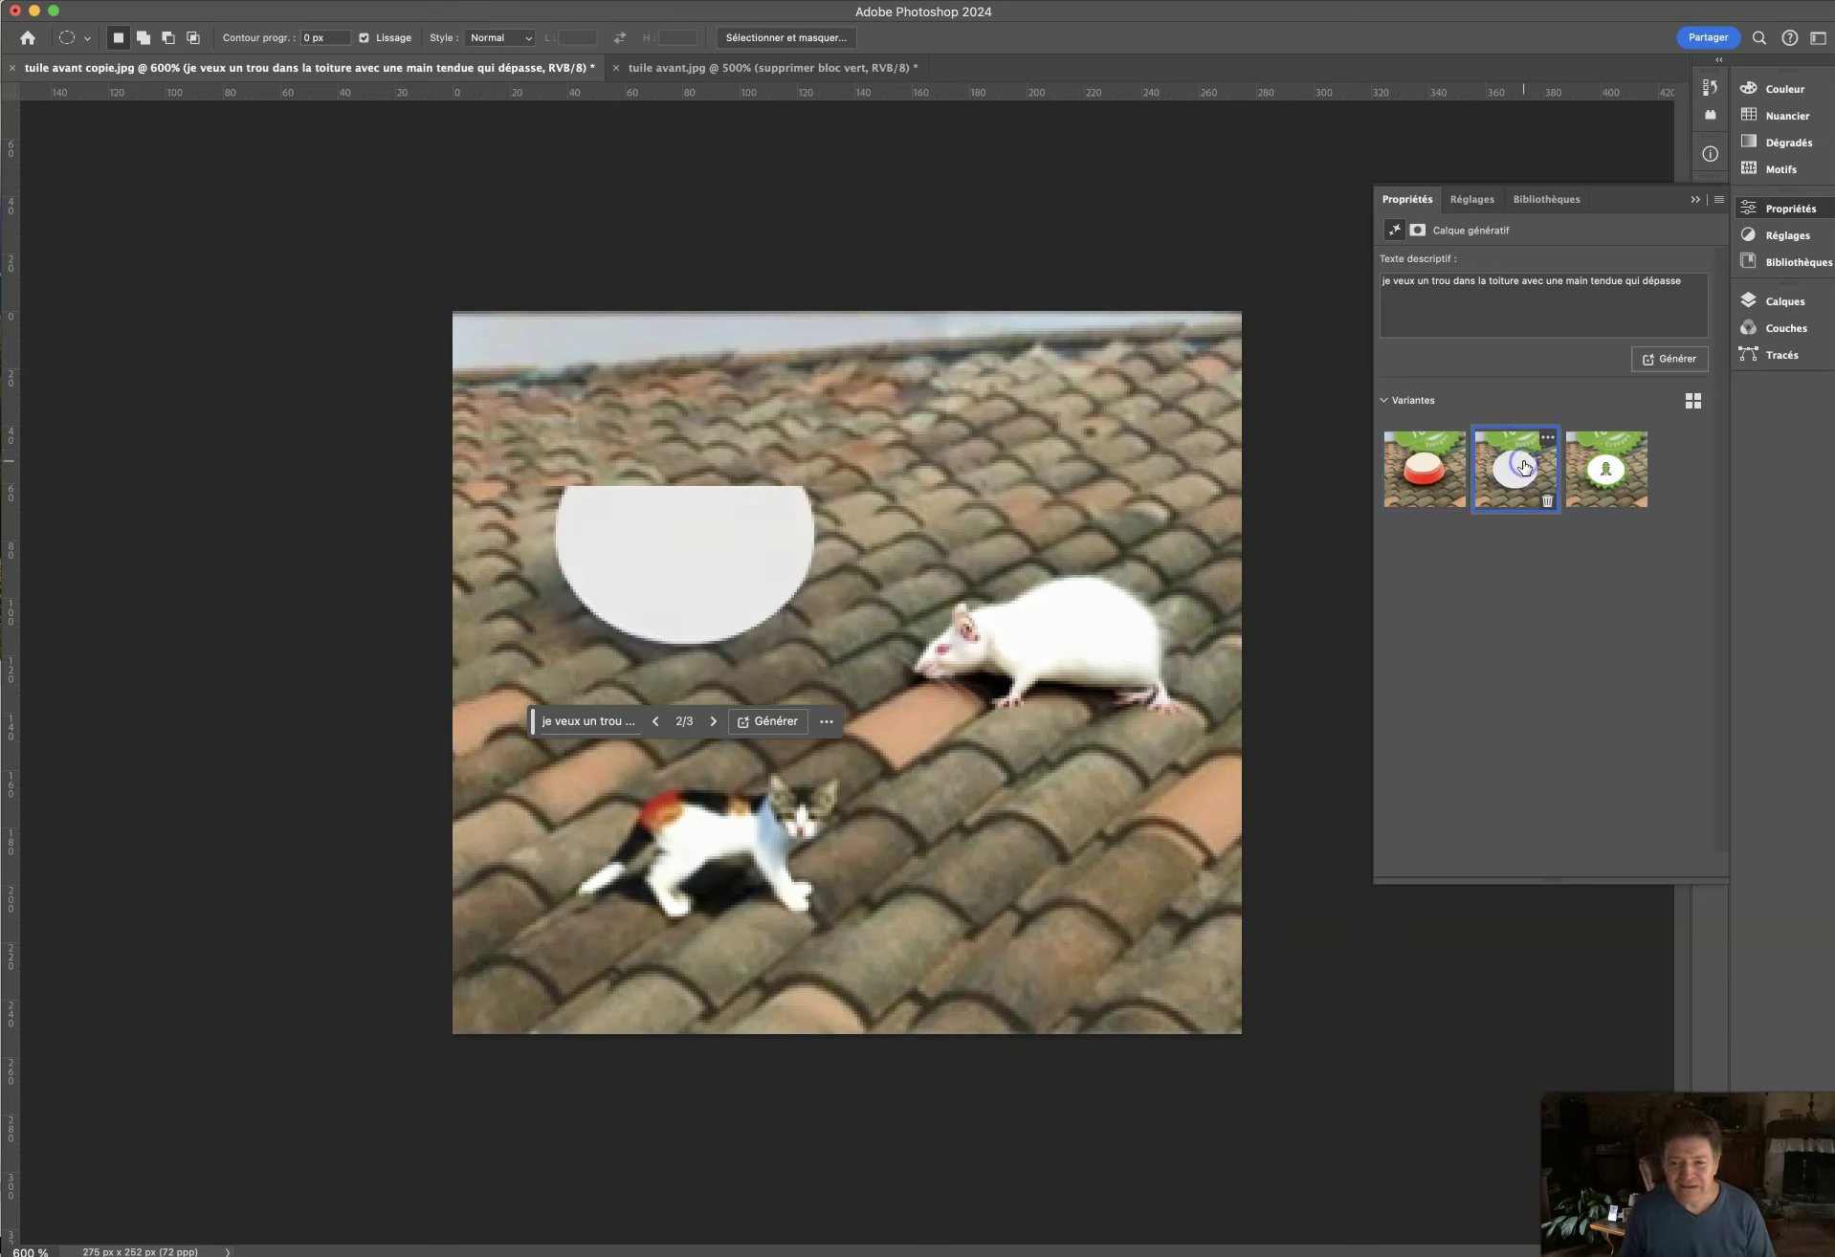
pyautogui.click(1588, 478)
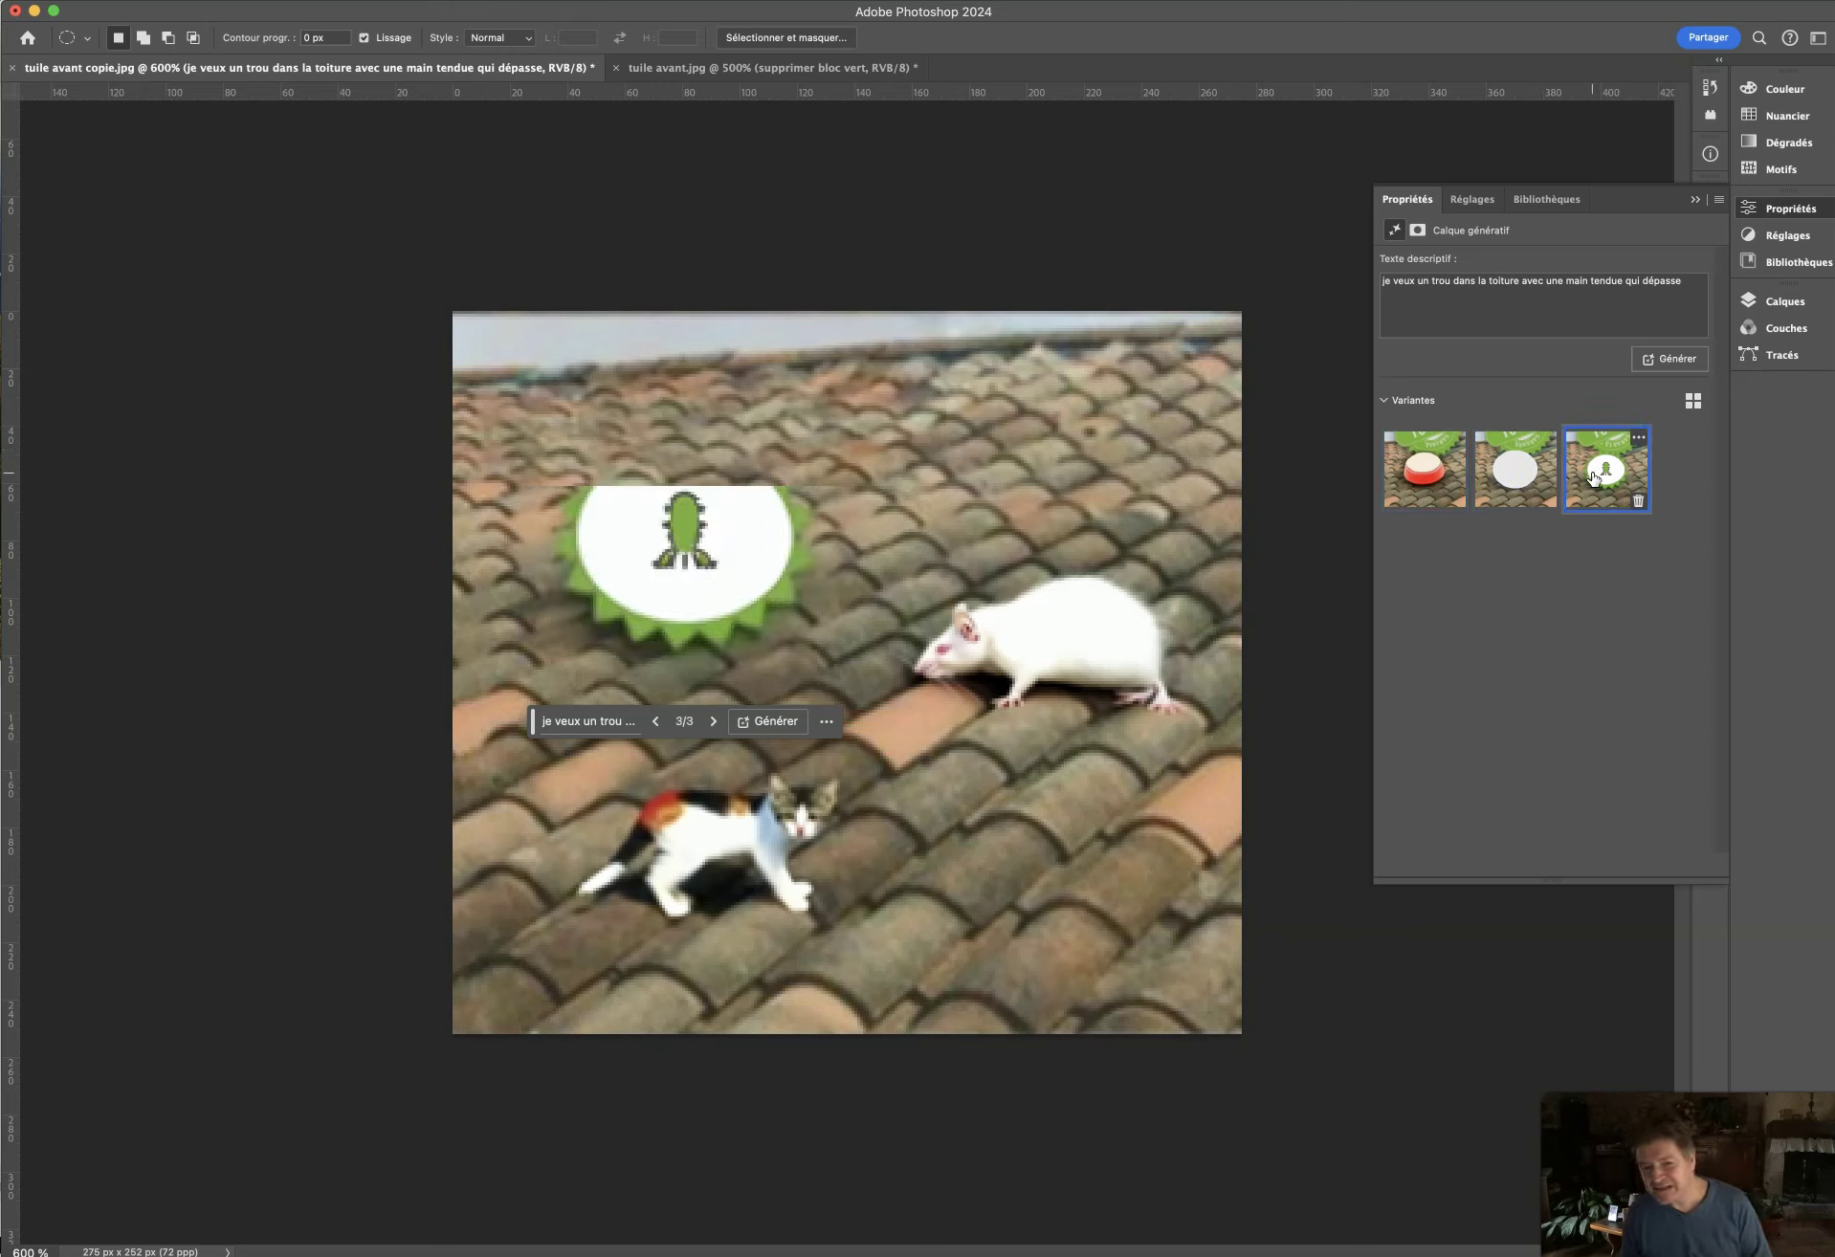
pyautogui.click(1437, 491)
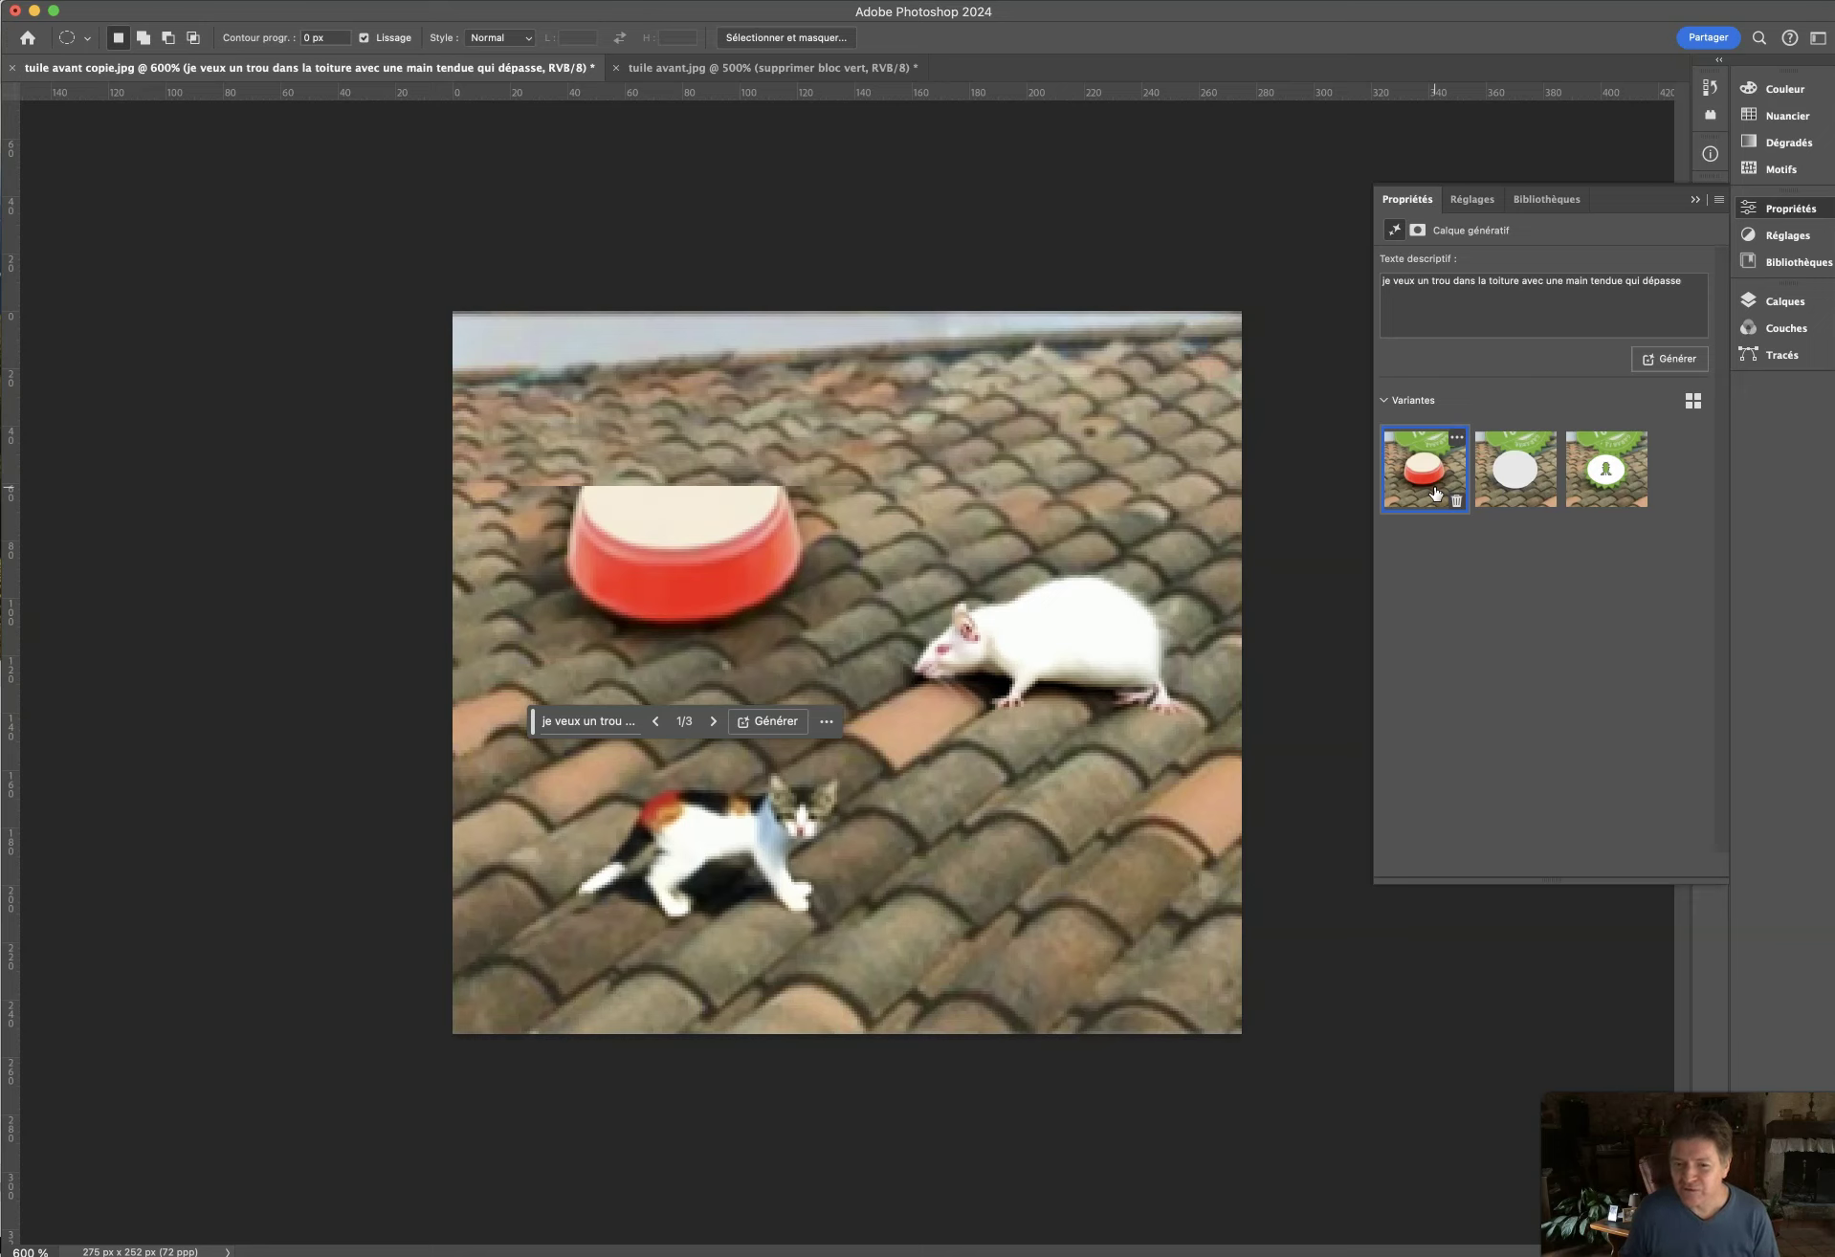
# Keep the red bowl variant and hide its generated layer in the Layers panel.
pyautogui.click(1520, 469)
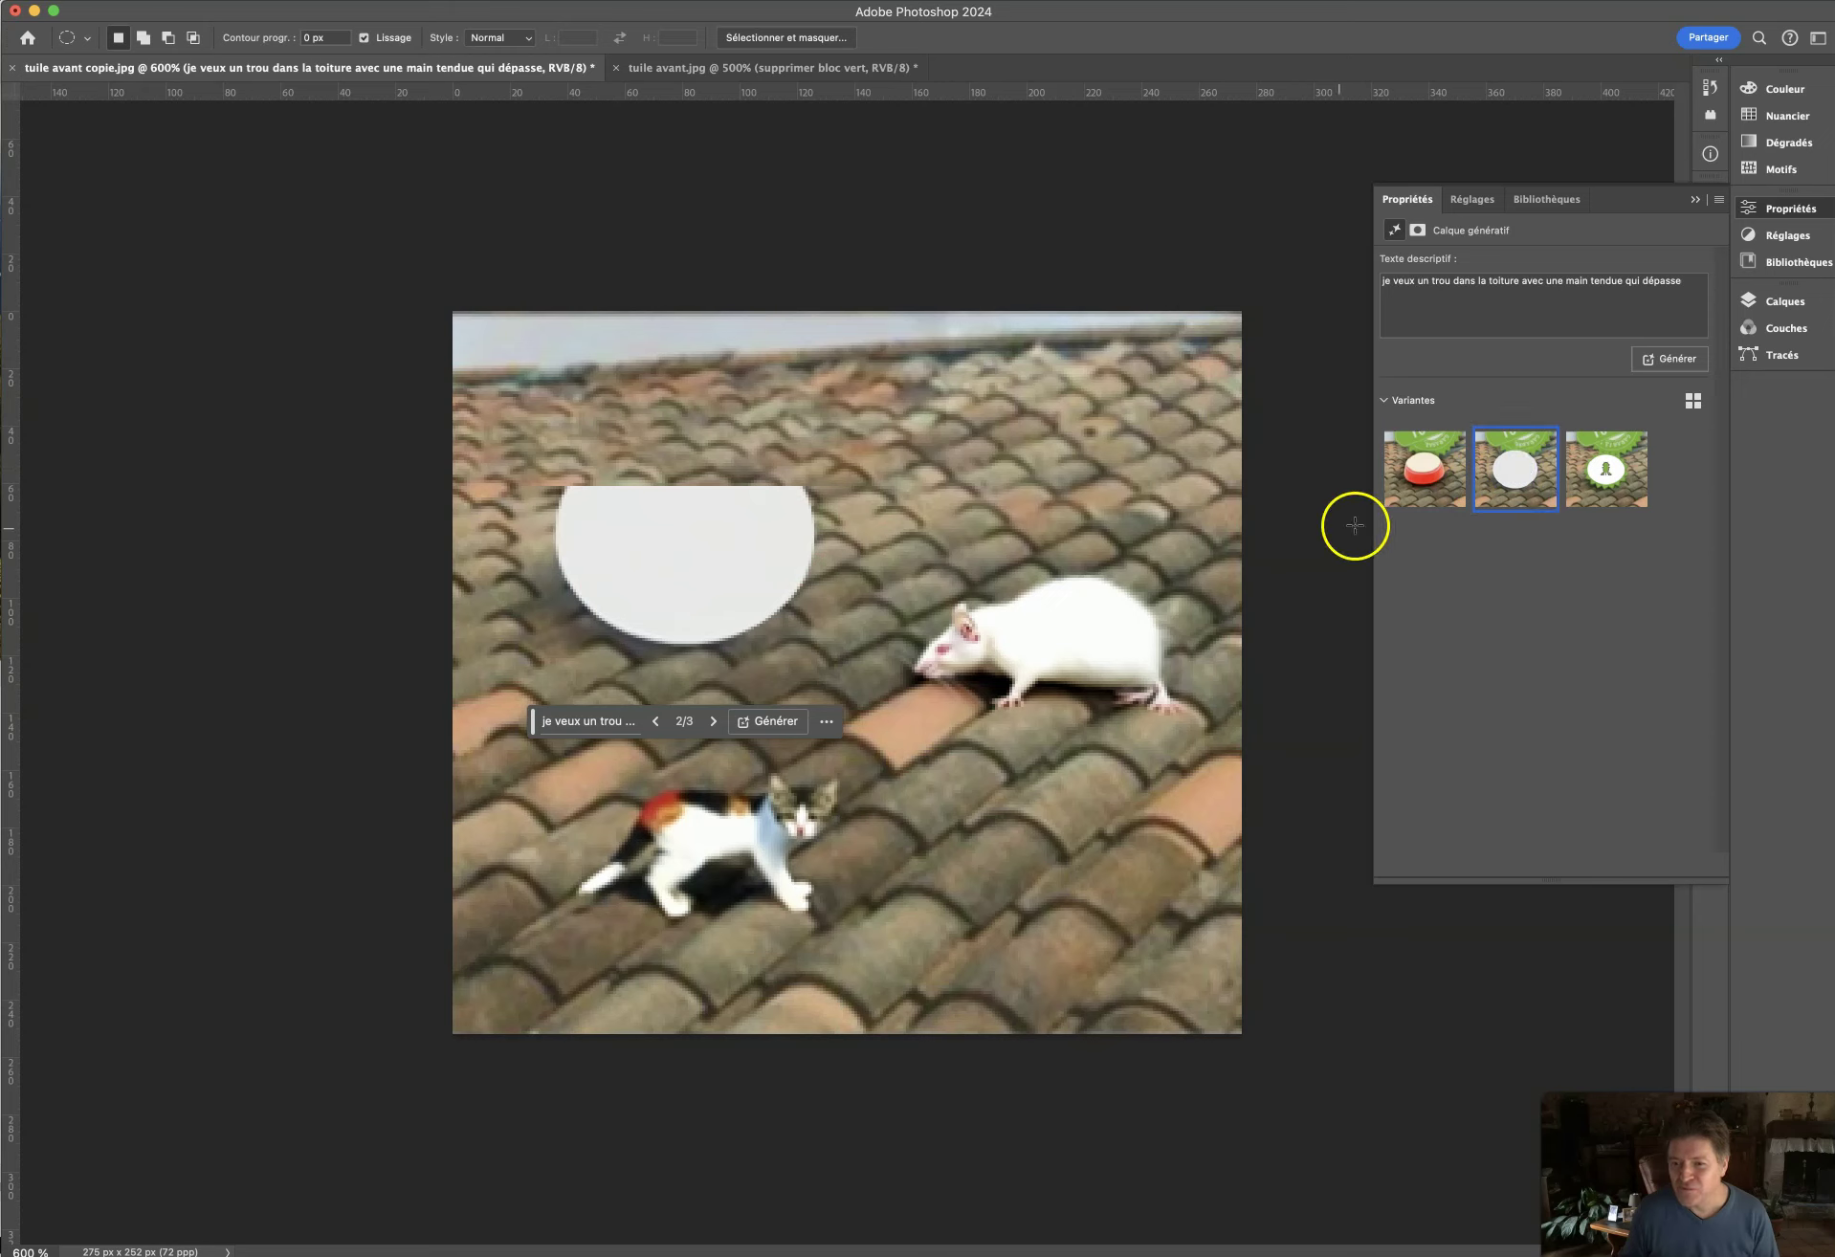
pyautogui.click(1603, 472)
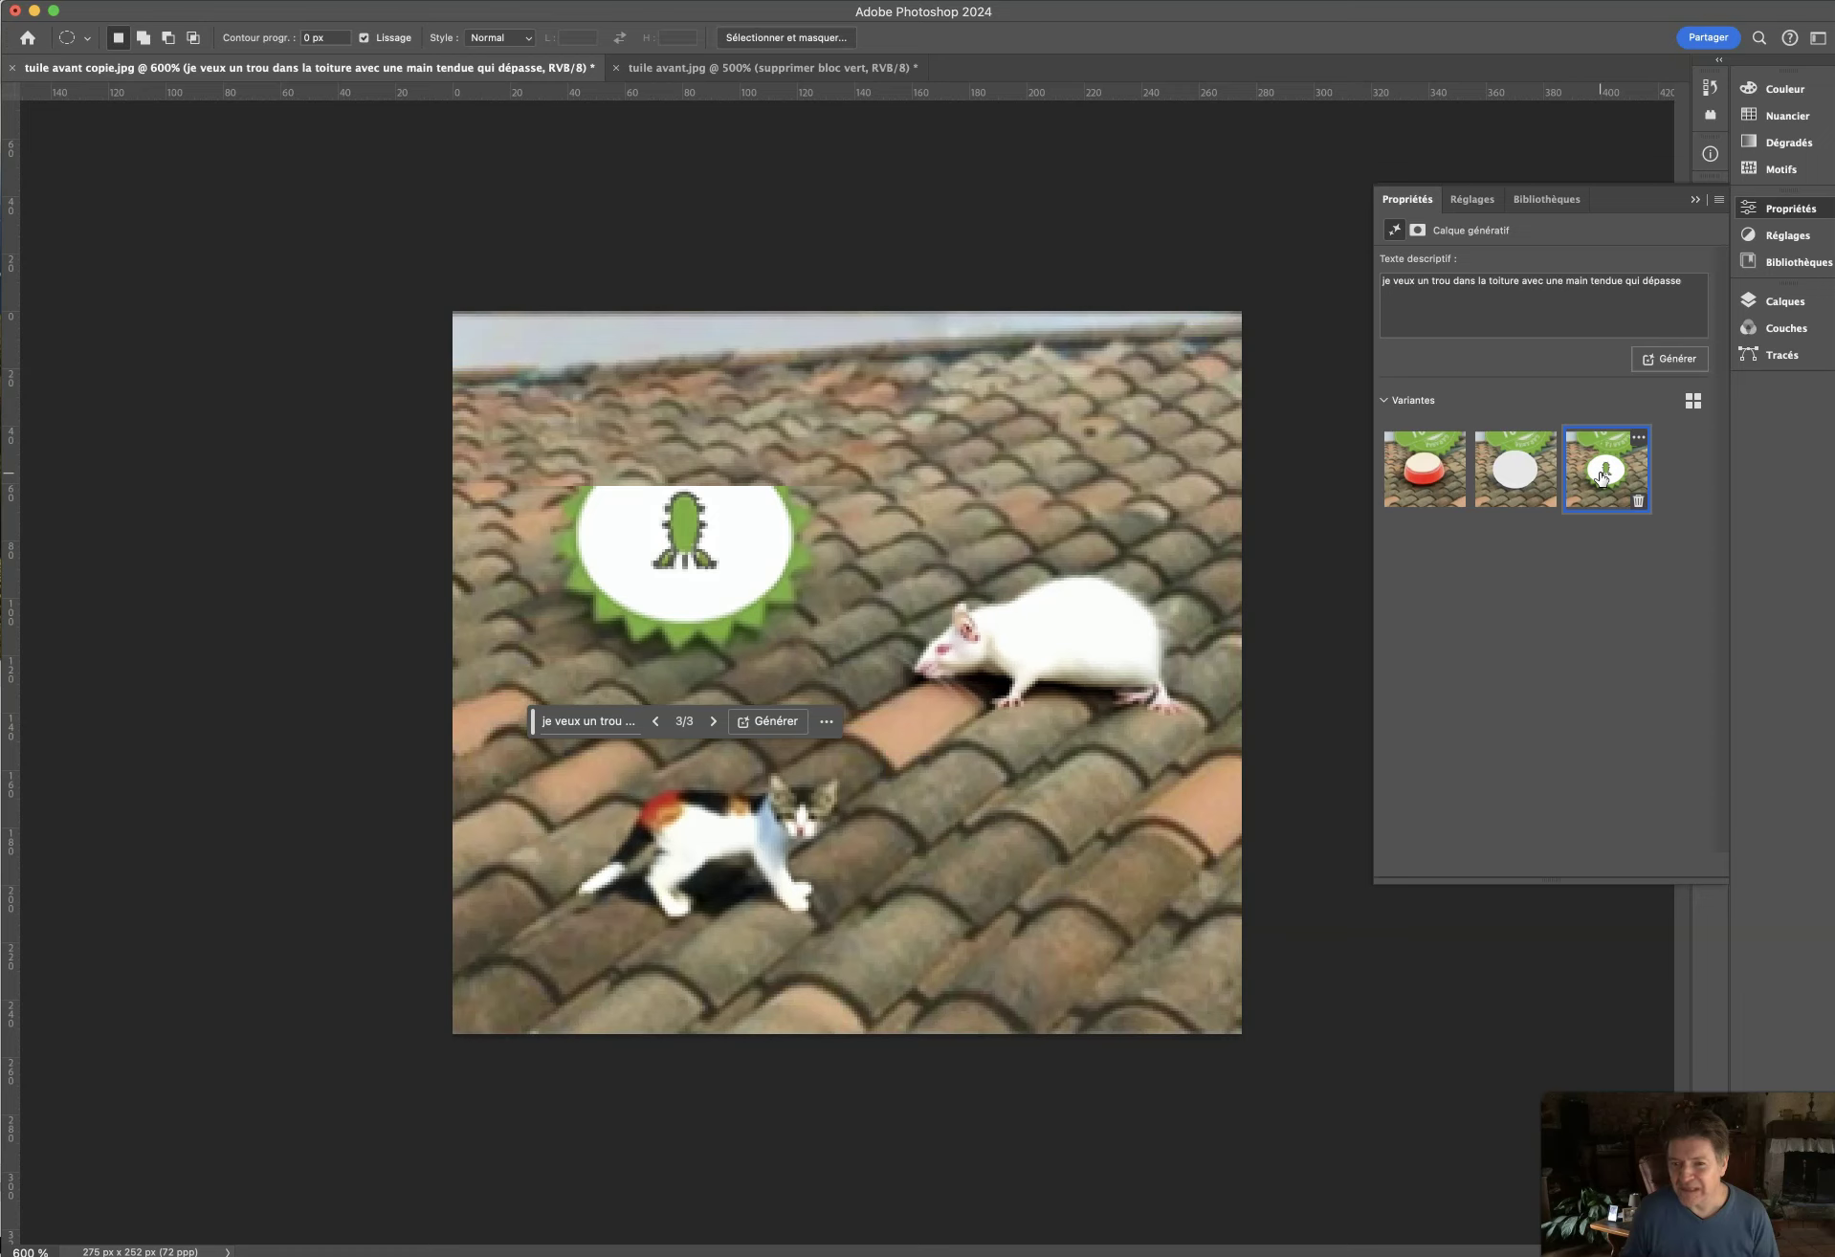
pyautogui.click(1408, 474)
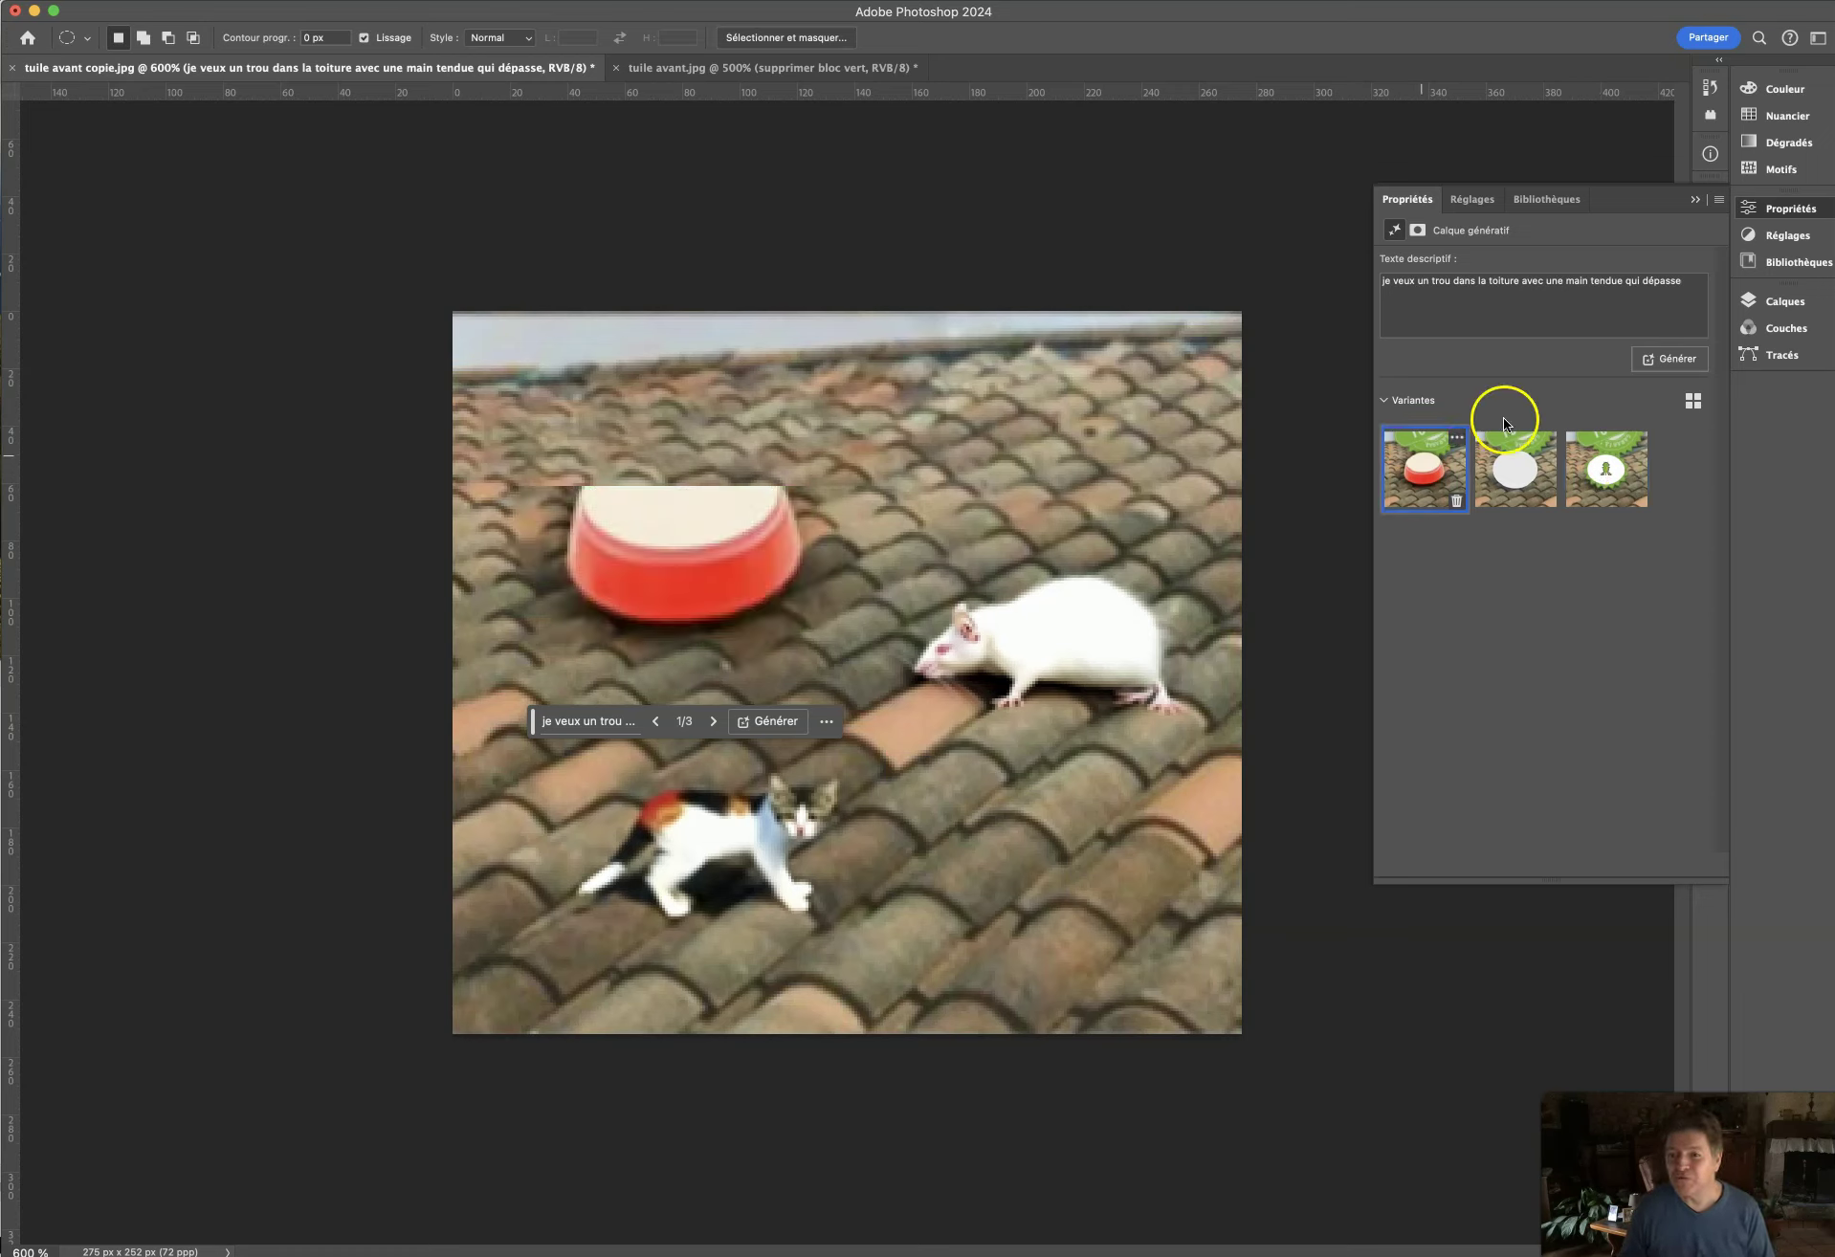
pyautogui.click(1760, 299)
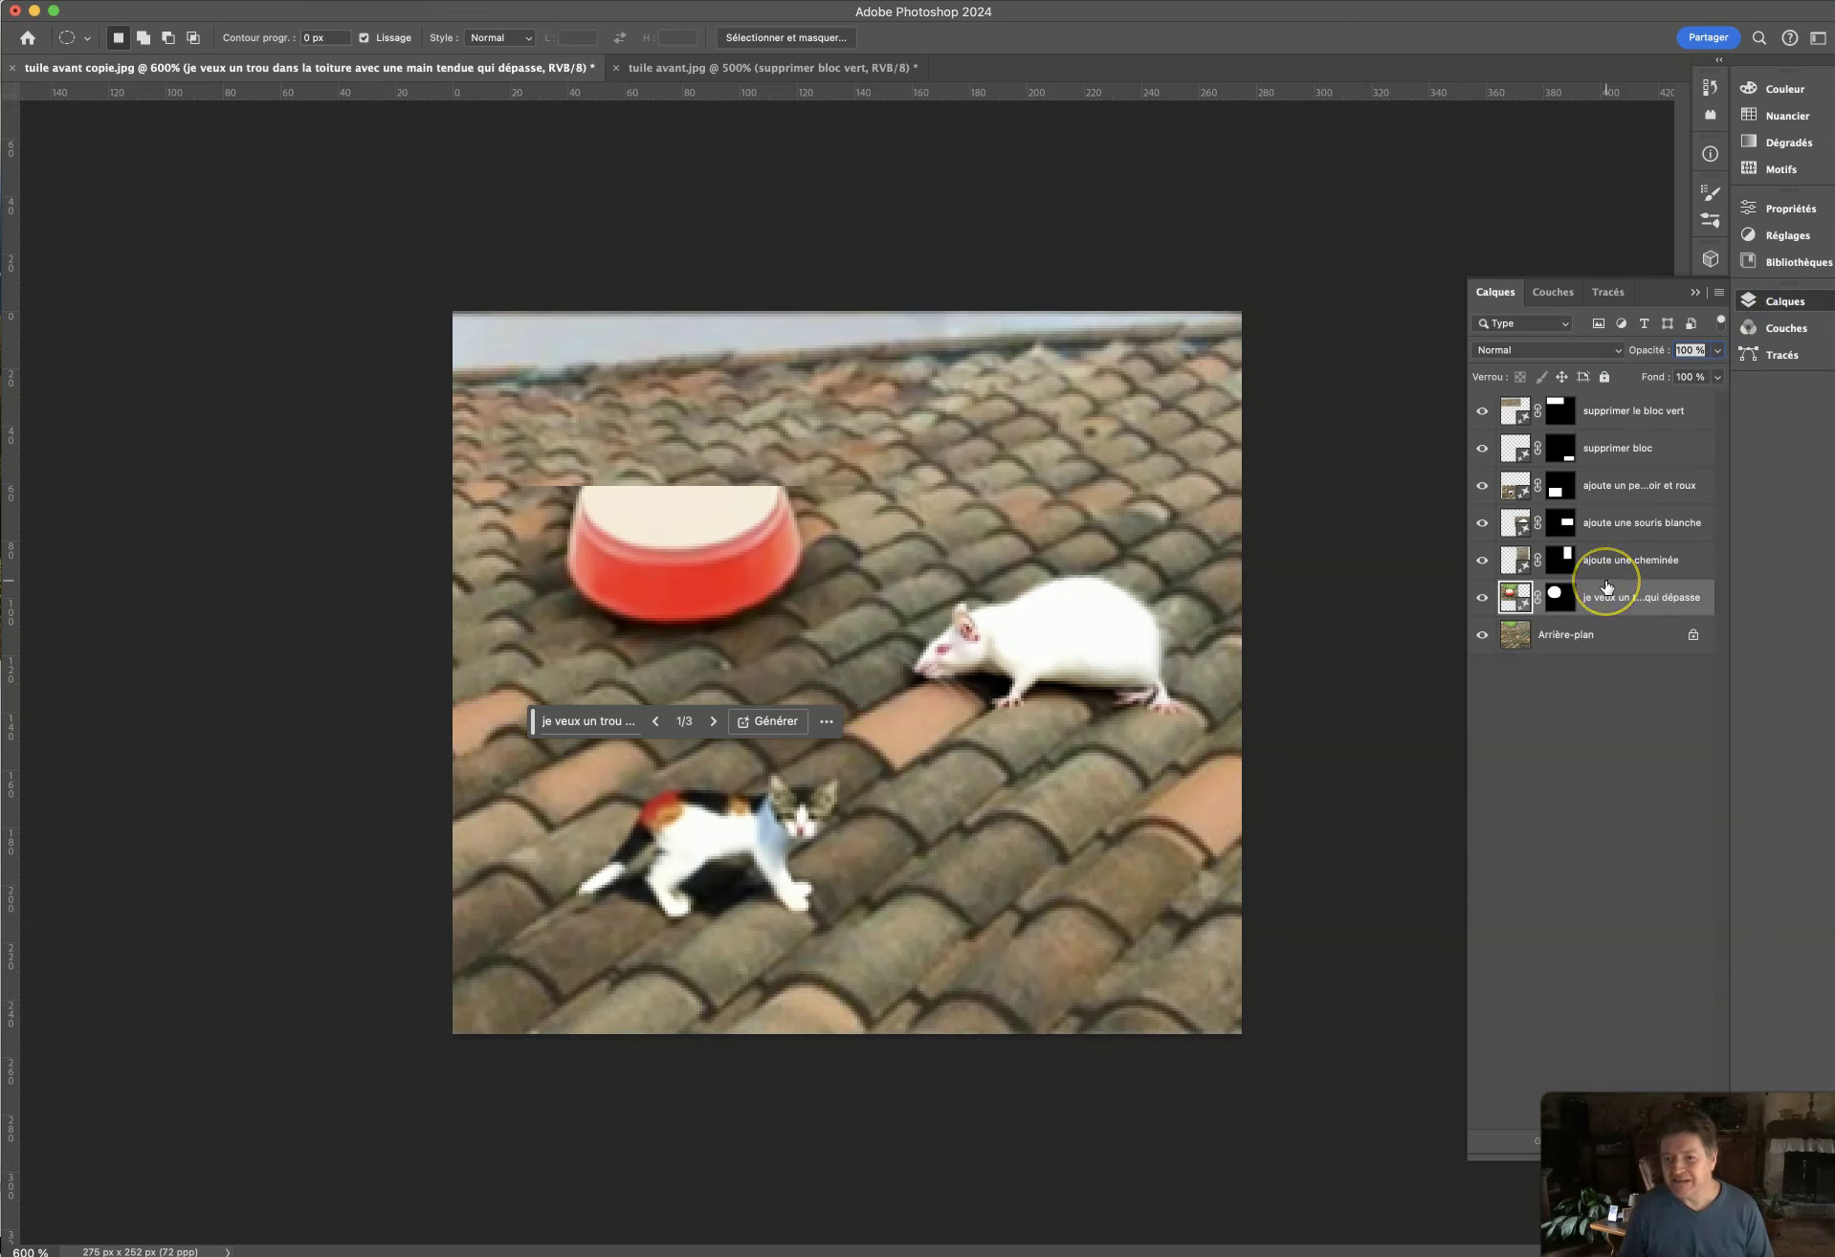
pyautogui.moveTo(1688, 396)
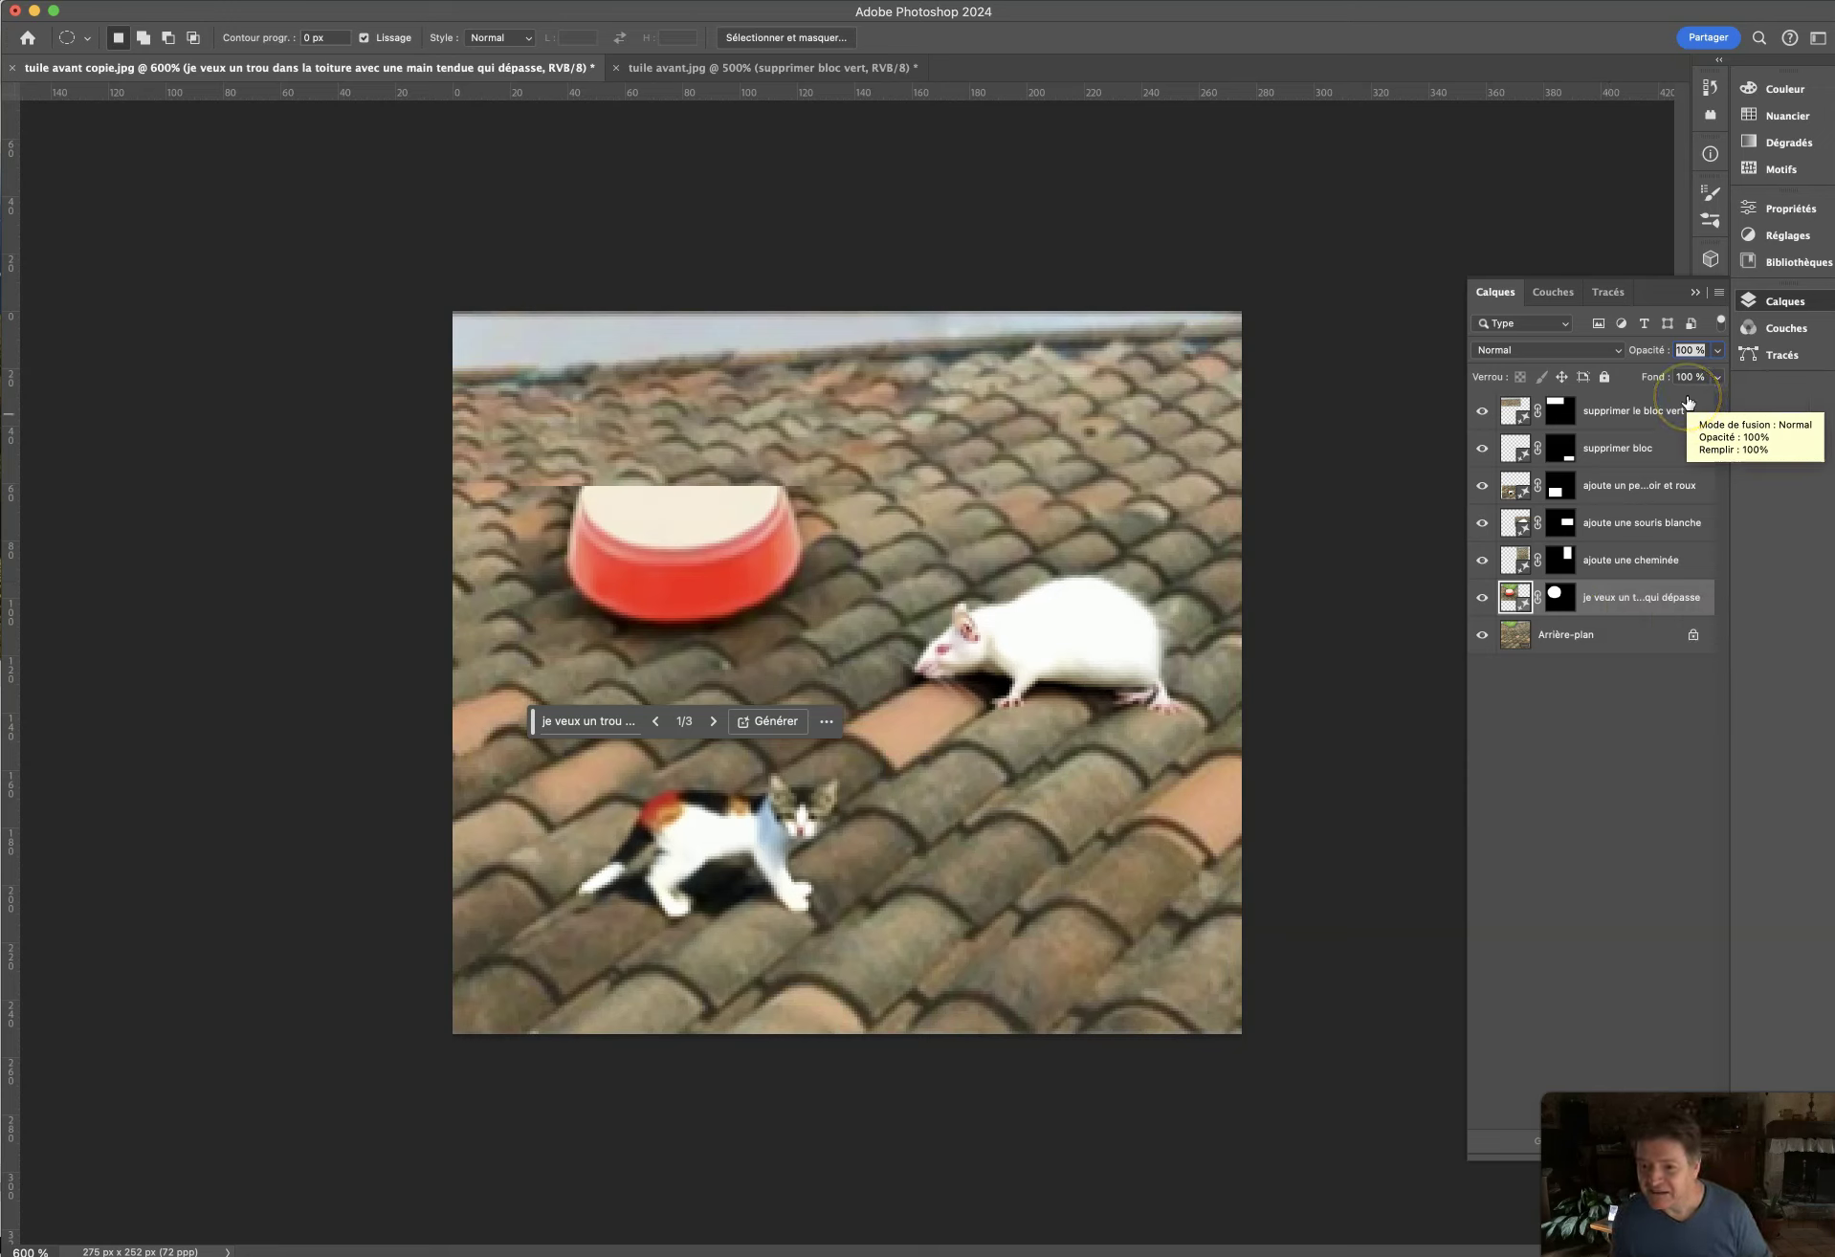
pyautogui.click(1481, 601)
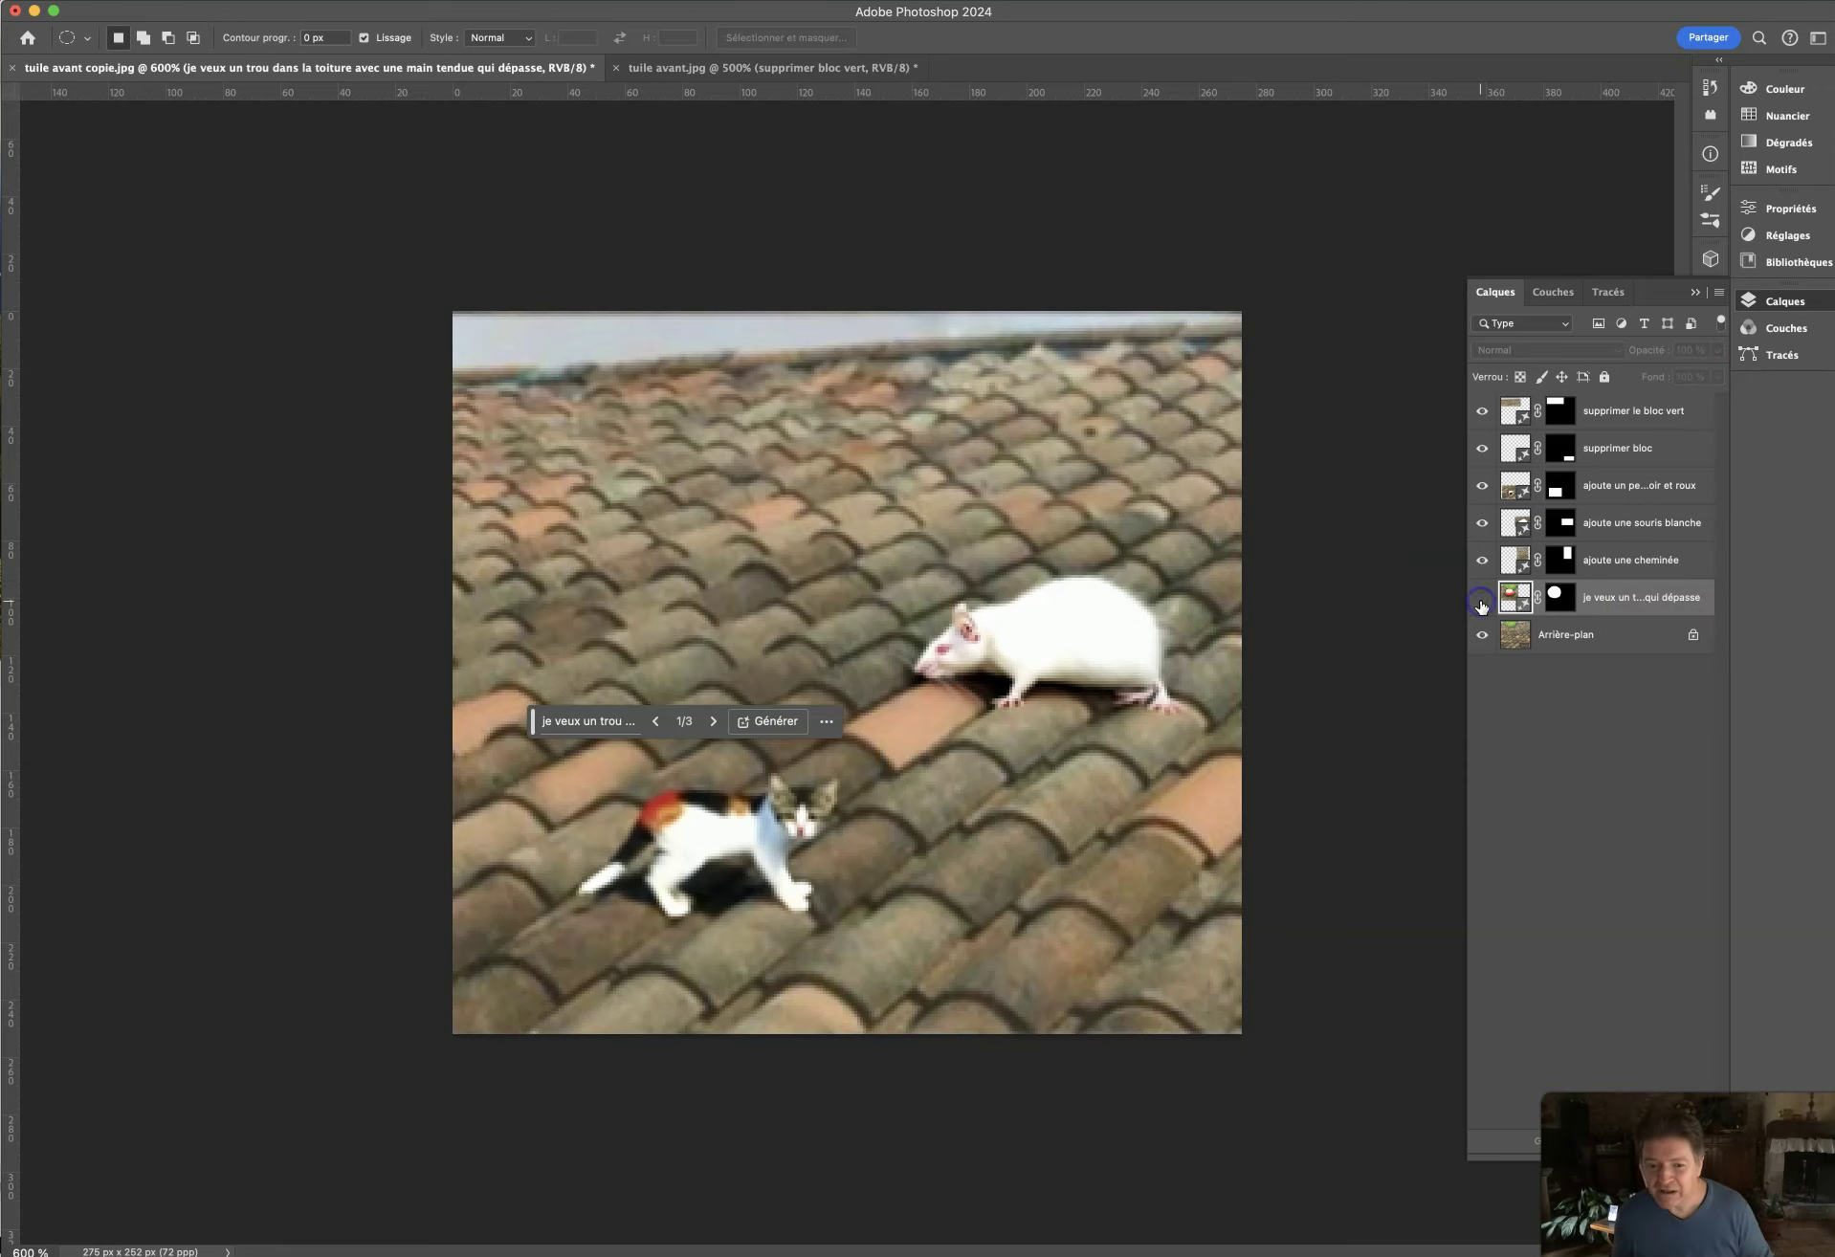
# With Arrière-plan active, select the whole image with a rectangular marquee.
pyautogui.click(1574, 642)
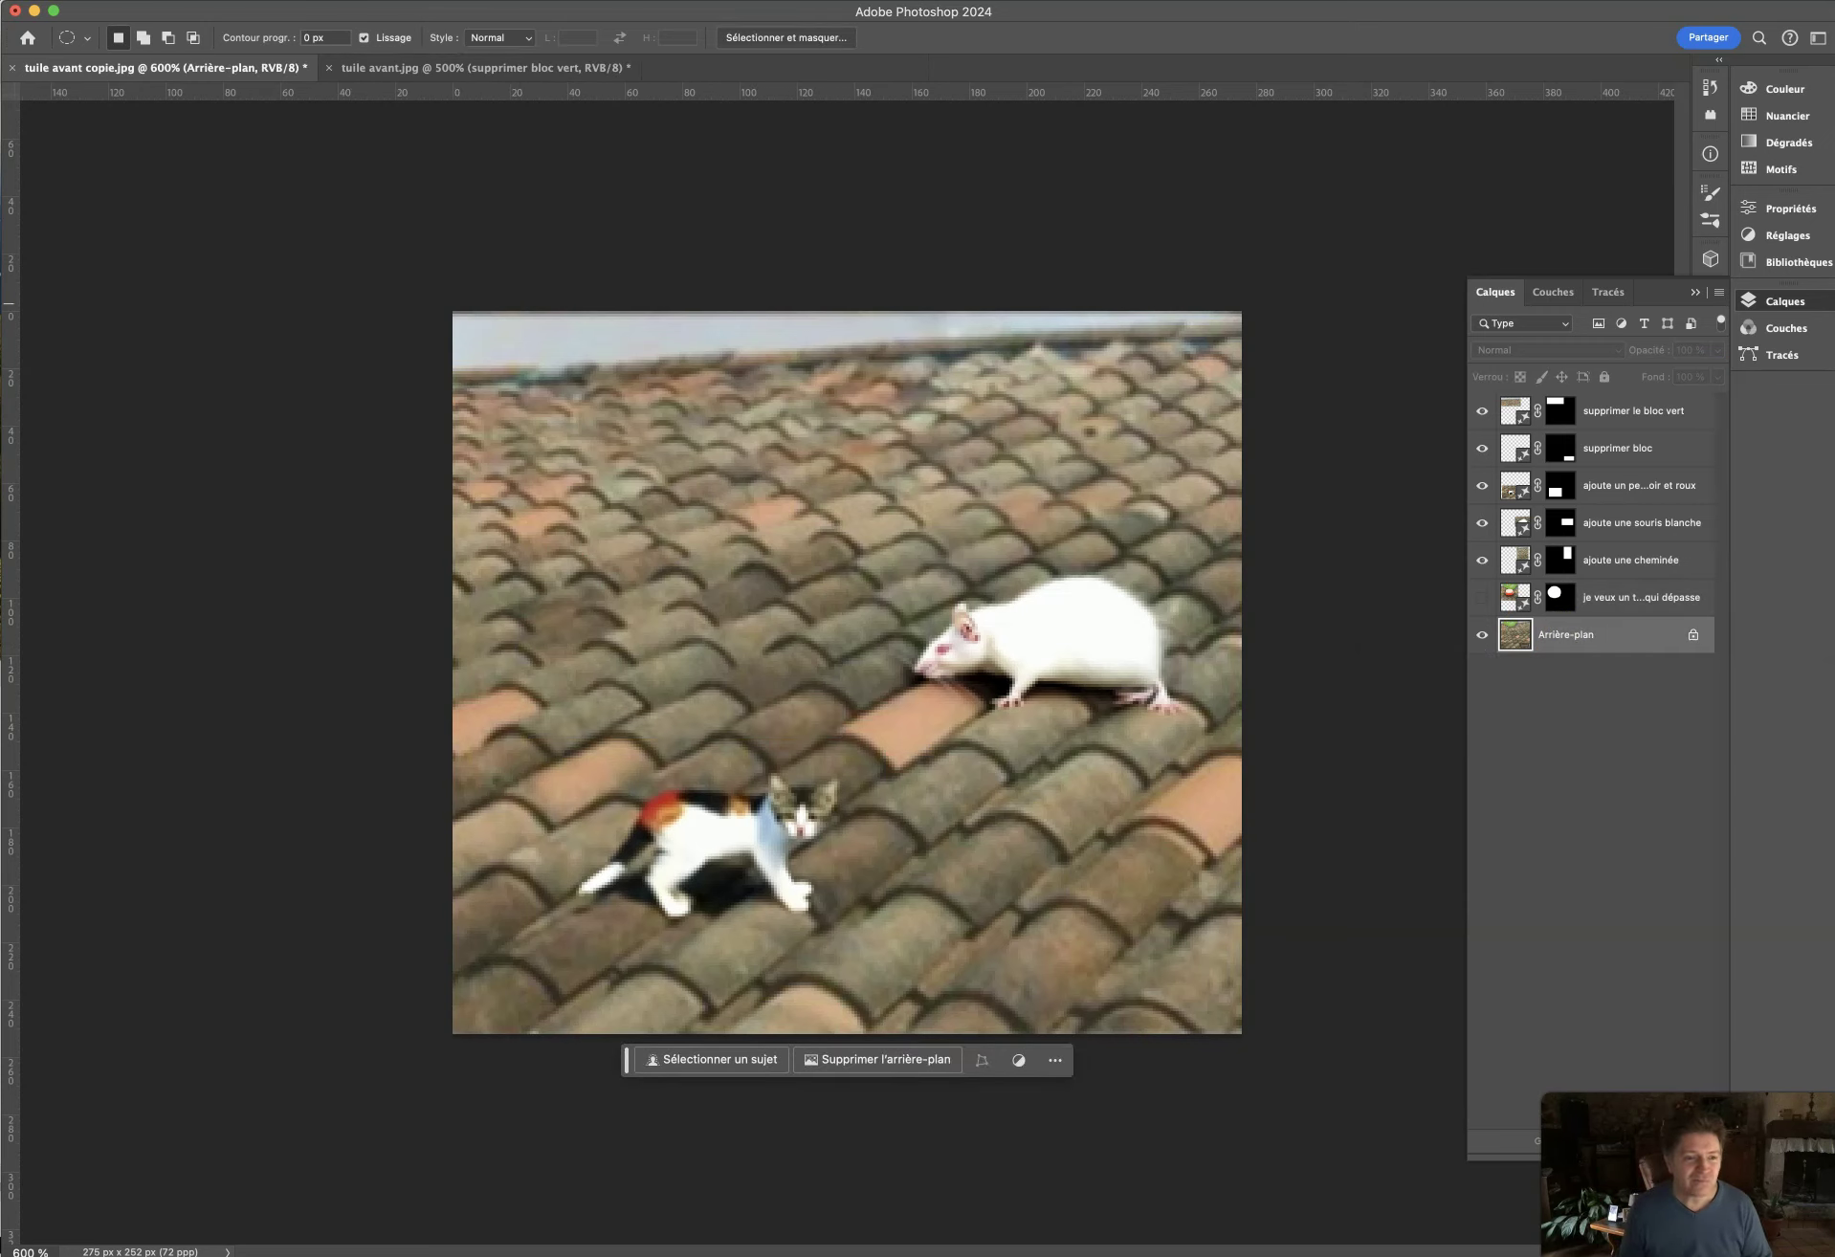
pyautogui.hotkey('shift', 'm')
pyautogui.moveTo(390, 258)
pyautogui.mouseDown()
pyautogui.moveTo(1383, 1072)
pyautogui.moveTo(1350, 1076)
pyautogui.mouseUp()
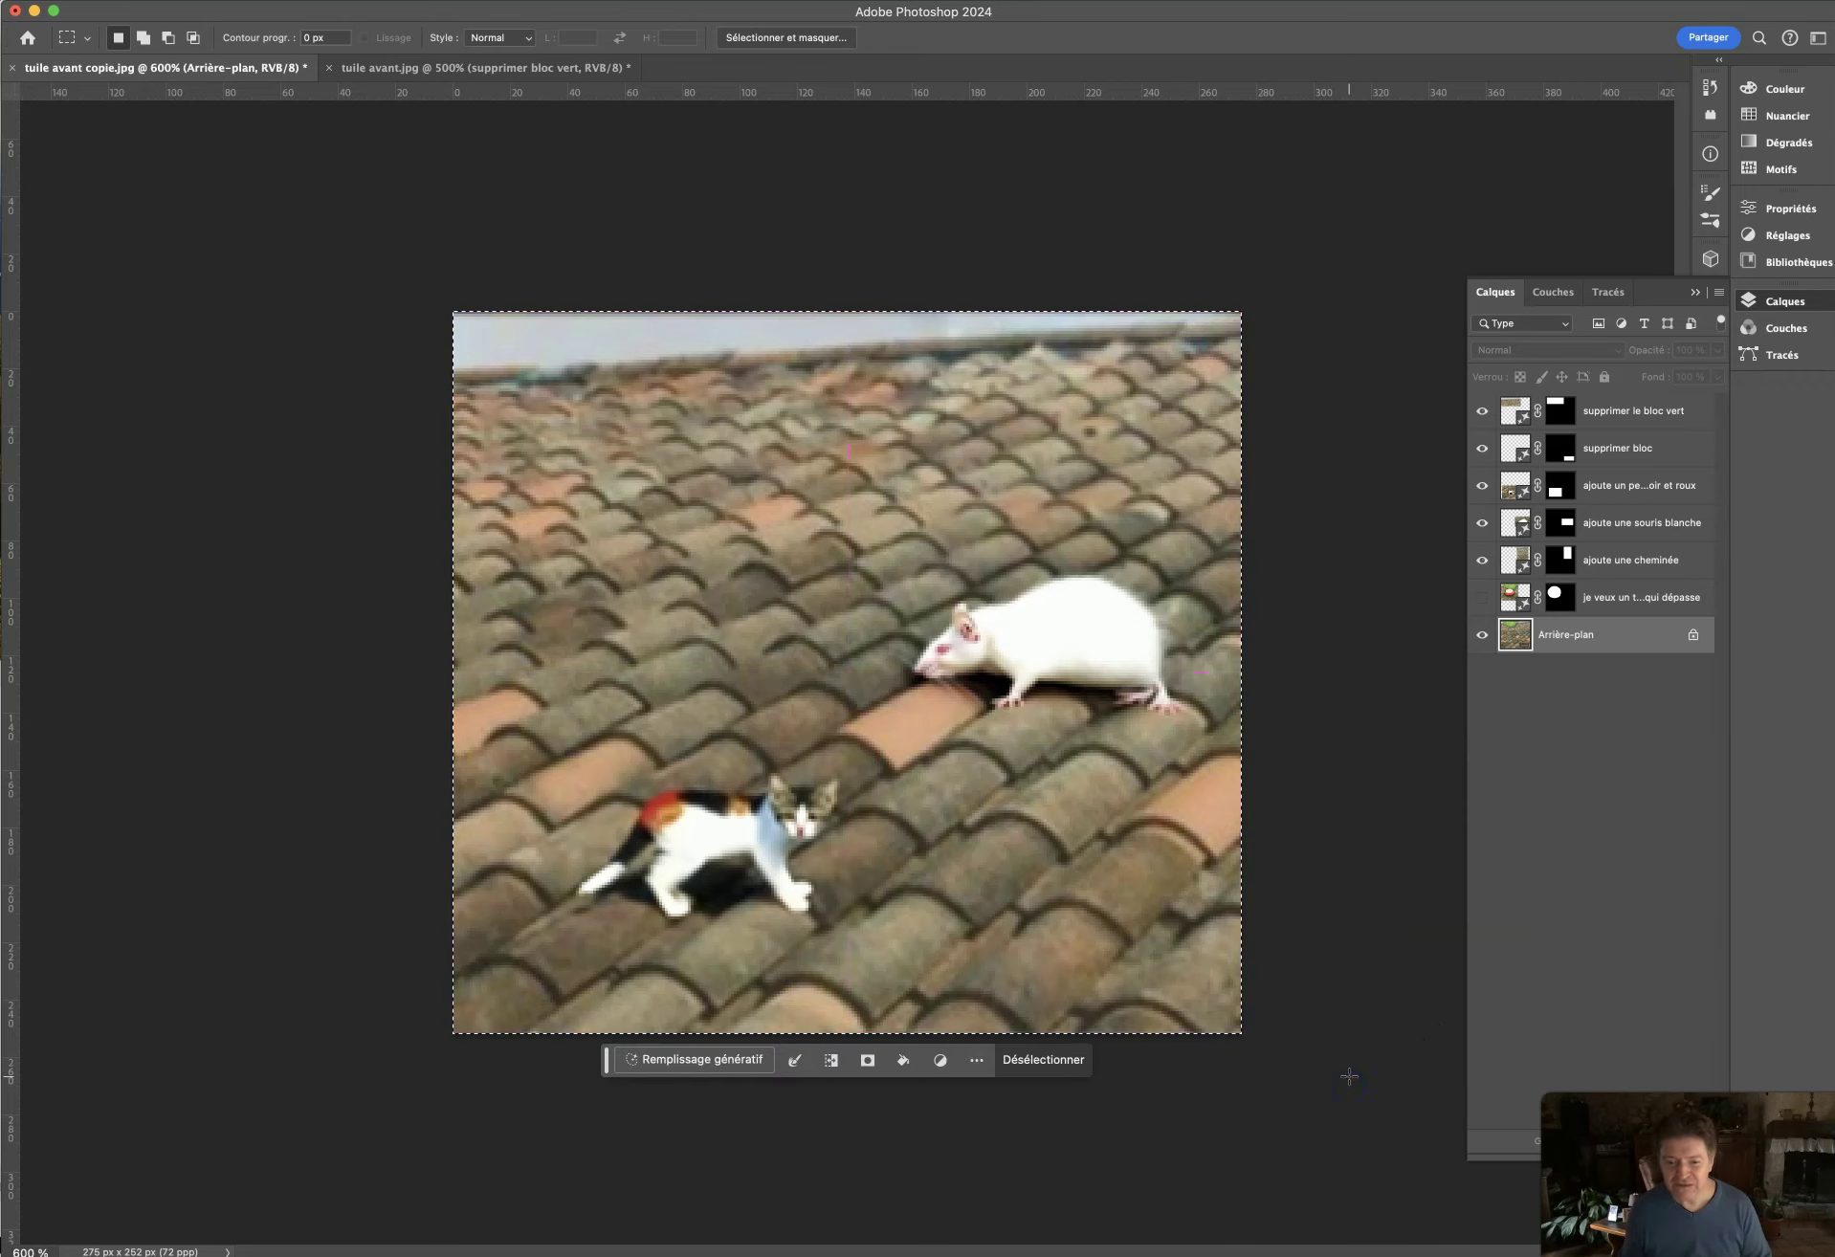
# Enter the Generative Fill prompt 'je veux des couleurs plus lumineuses'.
pyautogui.click(724, 1061)
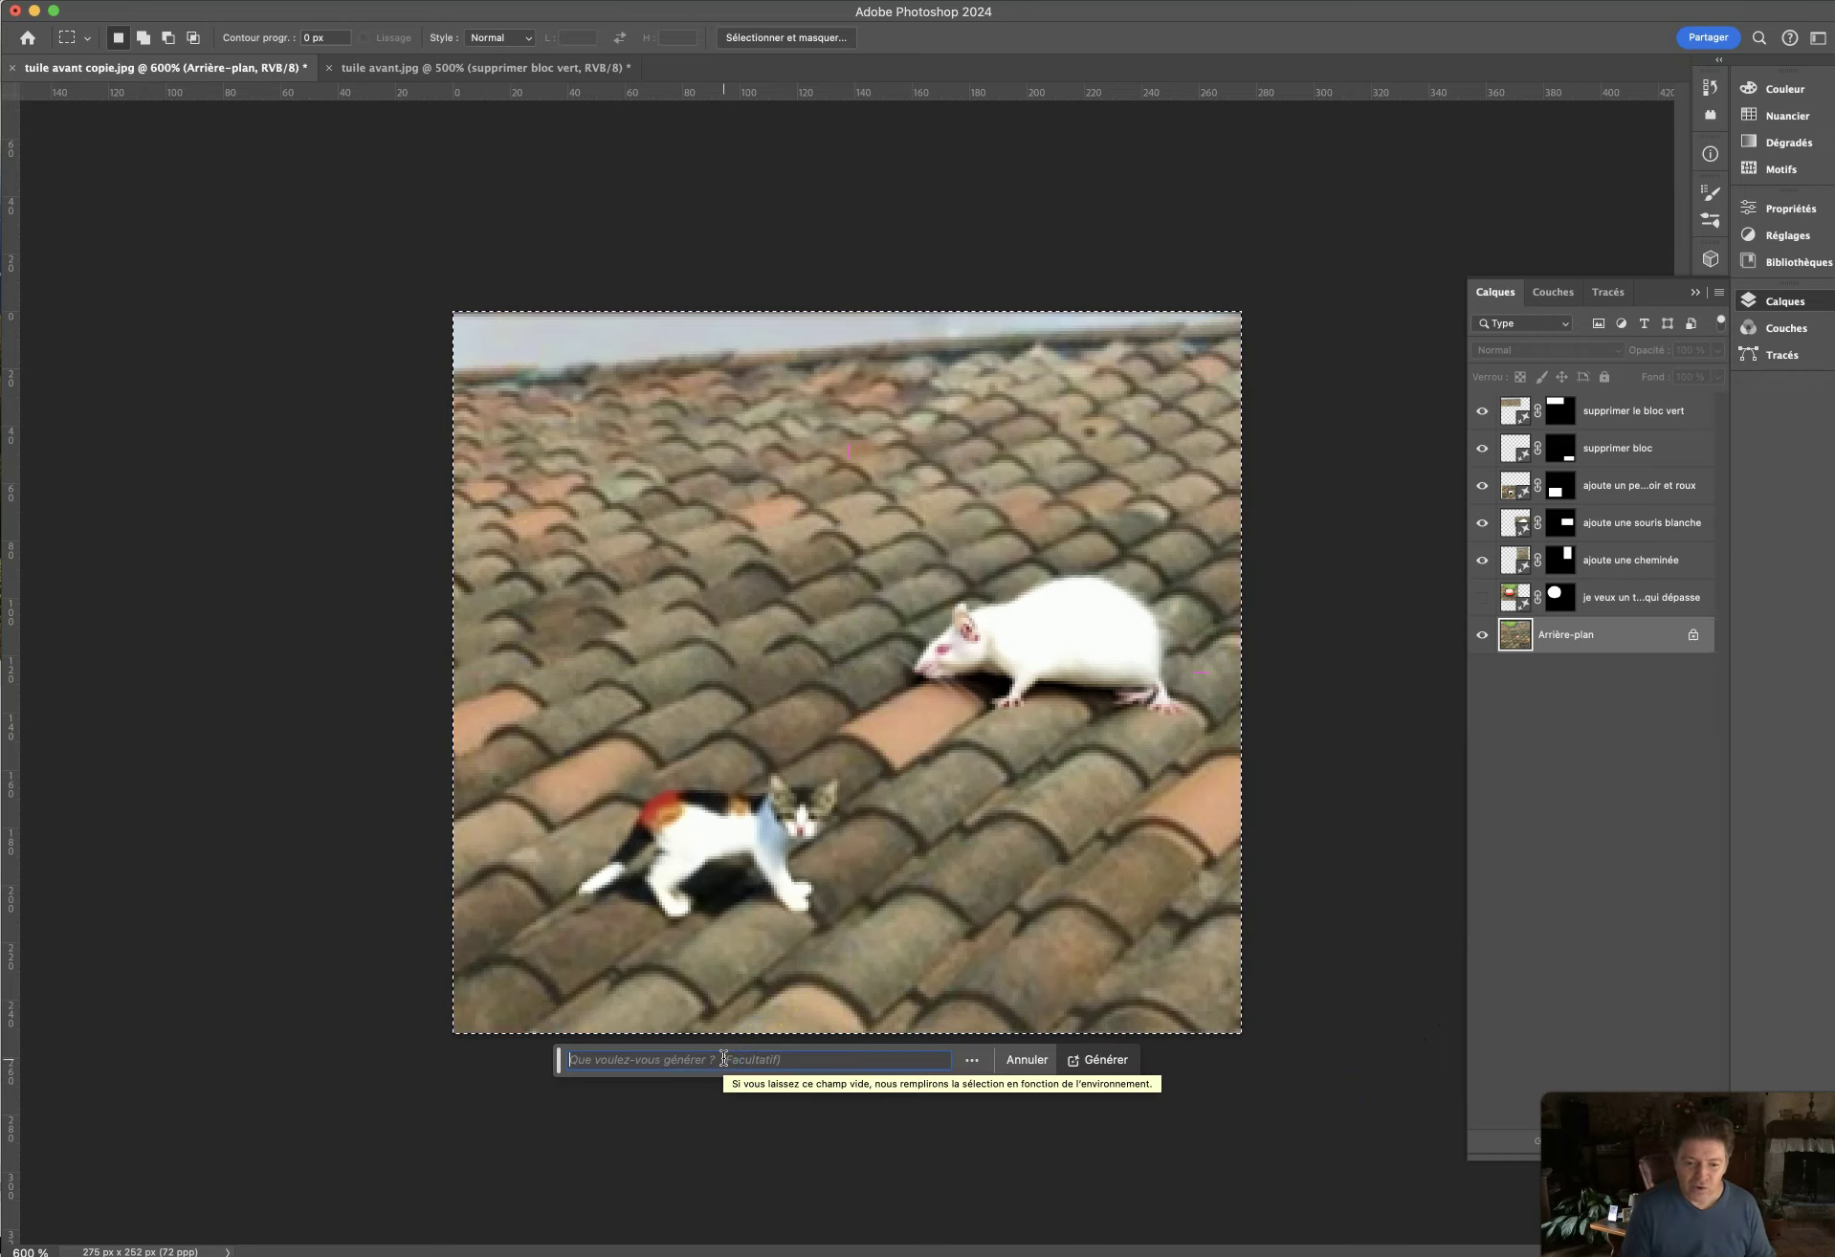
pyautogui.write('des')
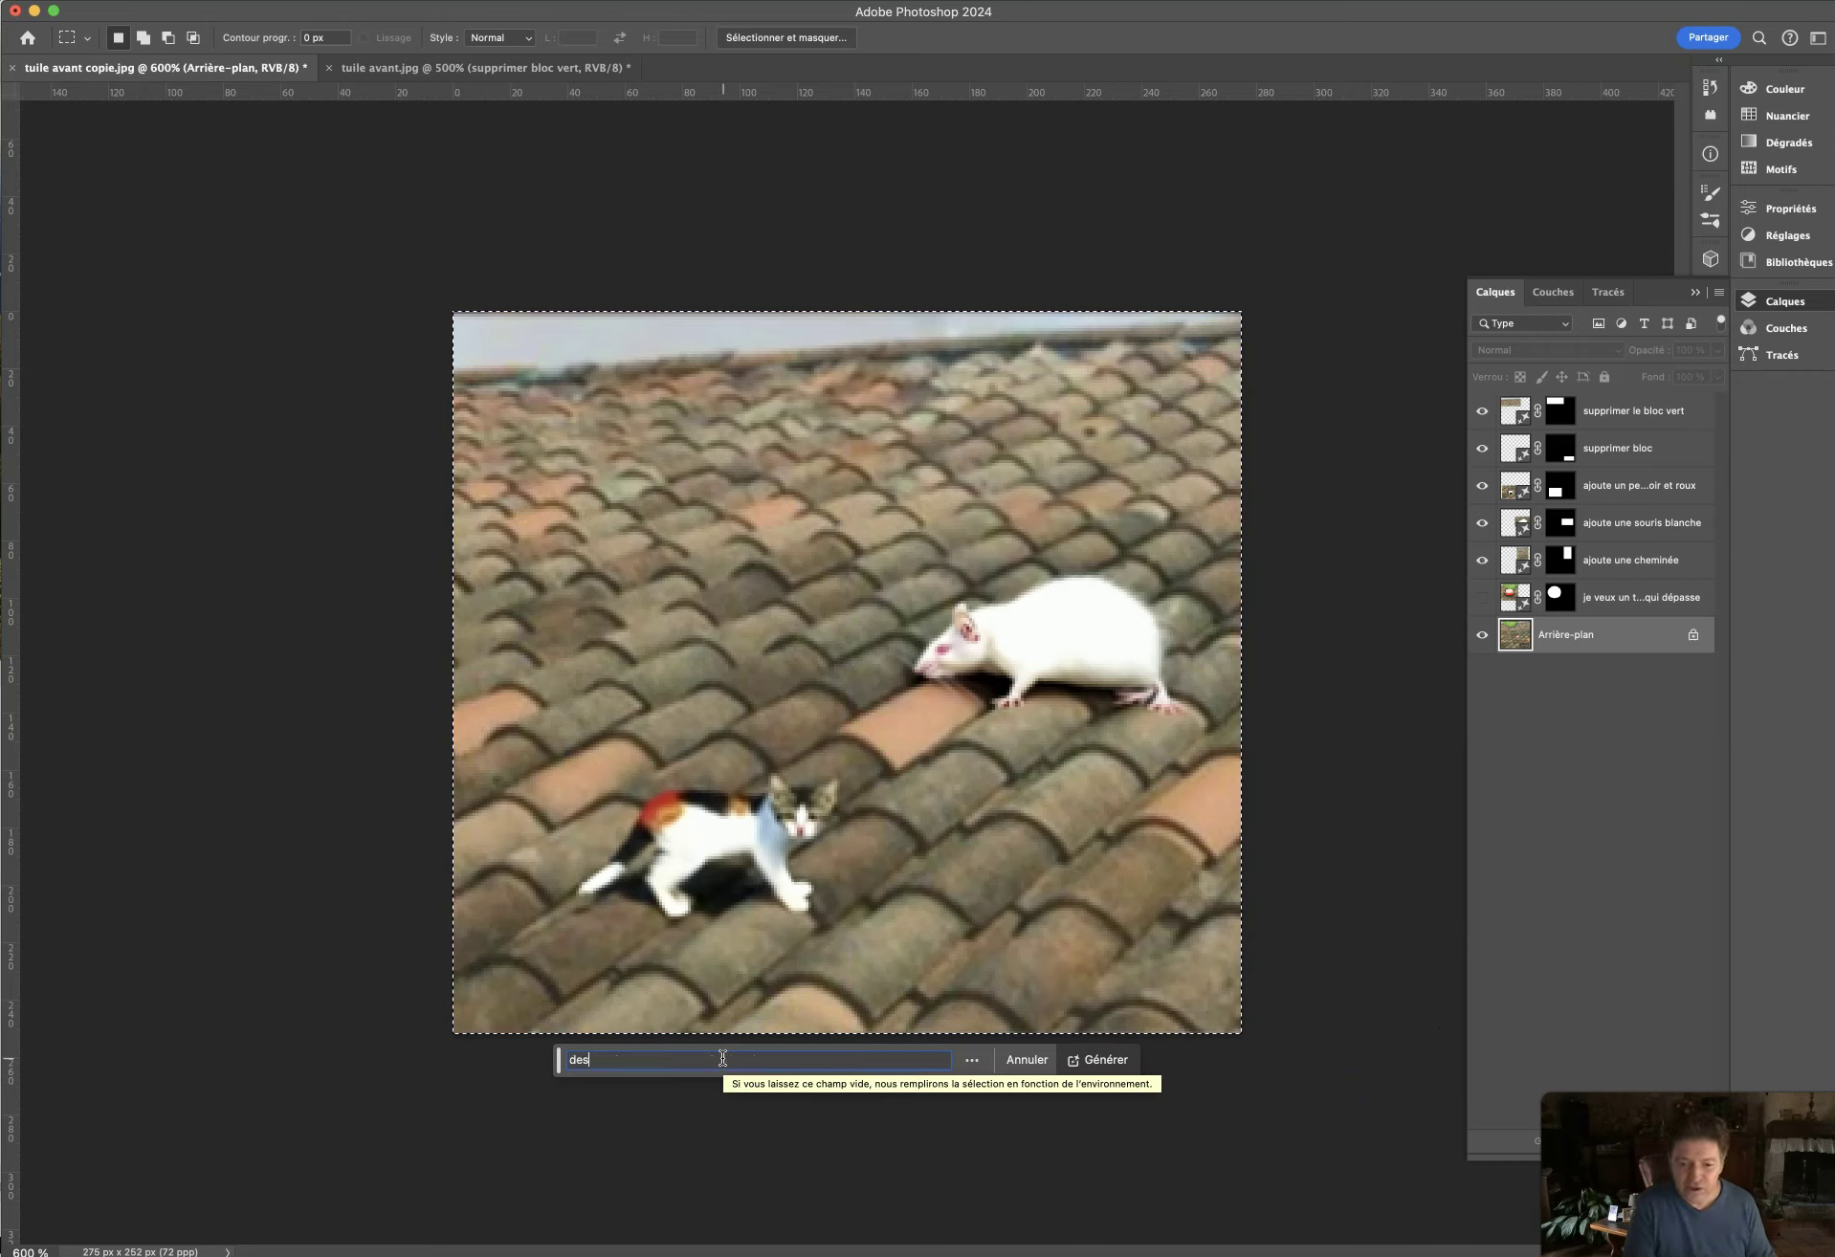
pyautogui.doubleClick(722, 1058)
pyautogui.write('je veux des couleurs plus lumineuses')
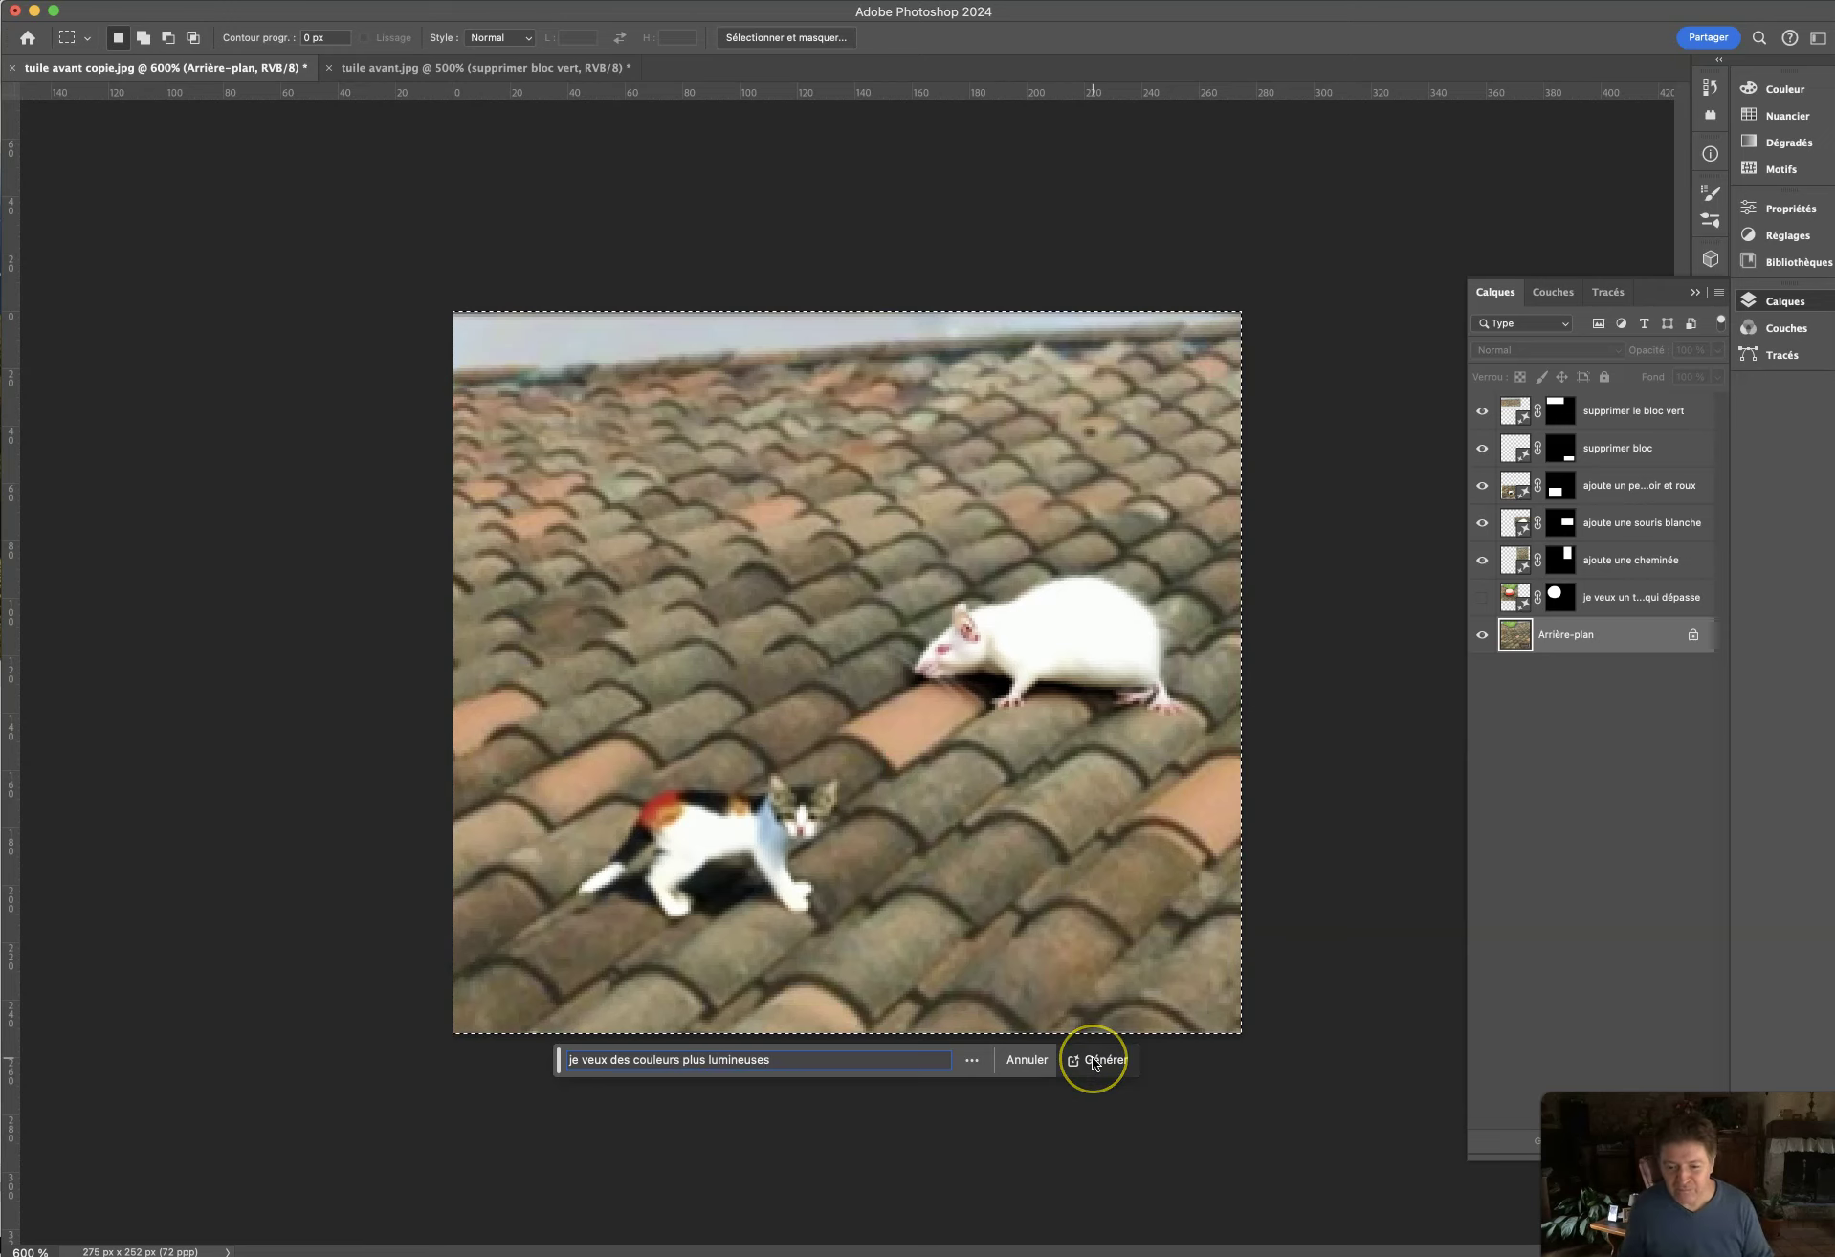
# Generate the brighter-colours fill and pick variant 2/3, the smiling child picture.
pyautogui.click(1094, 1060)
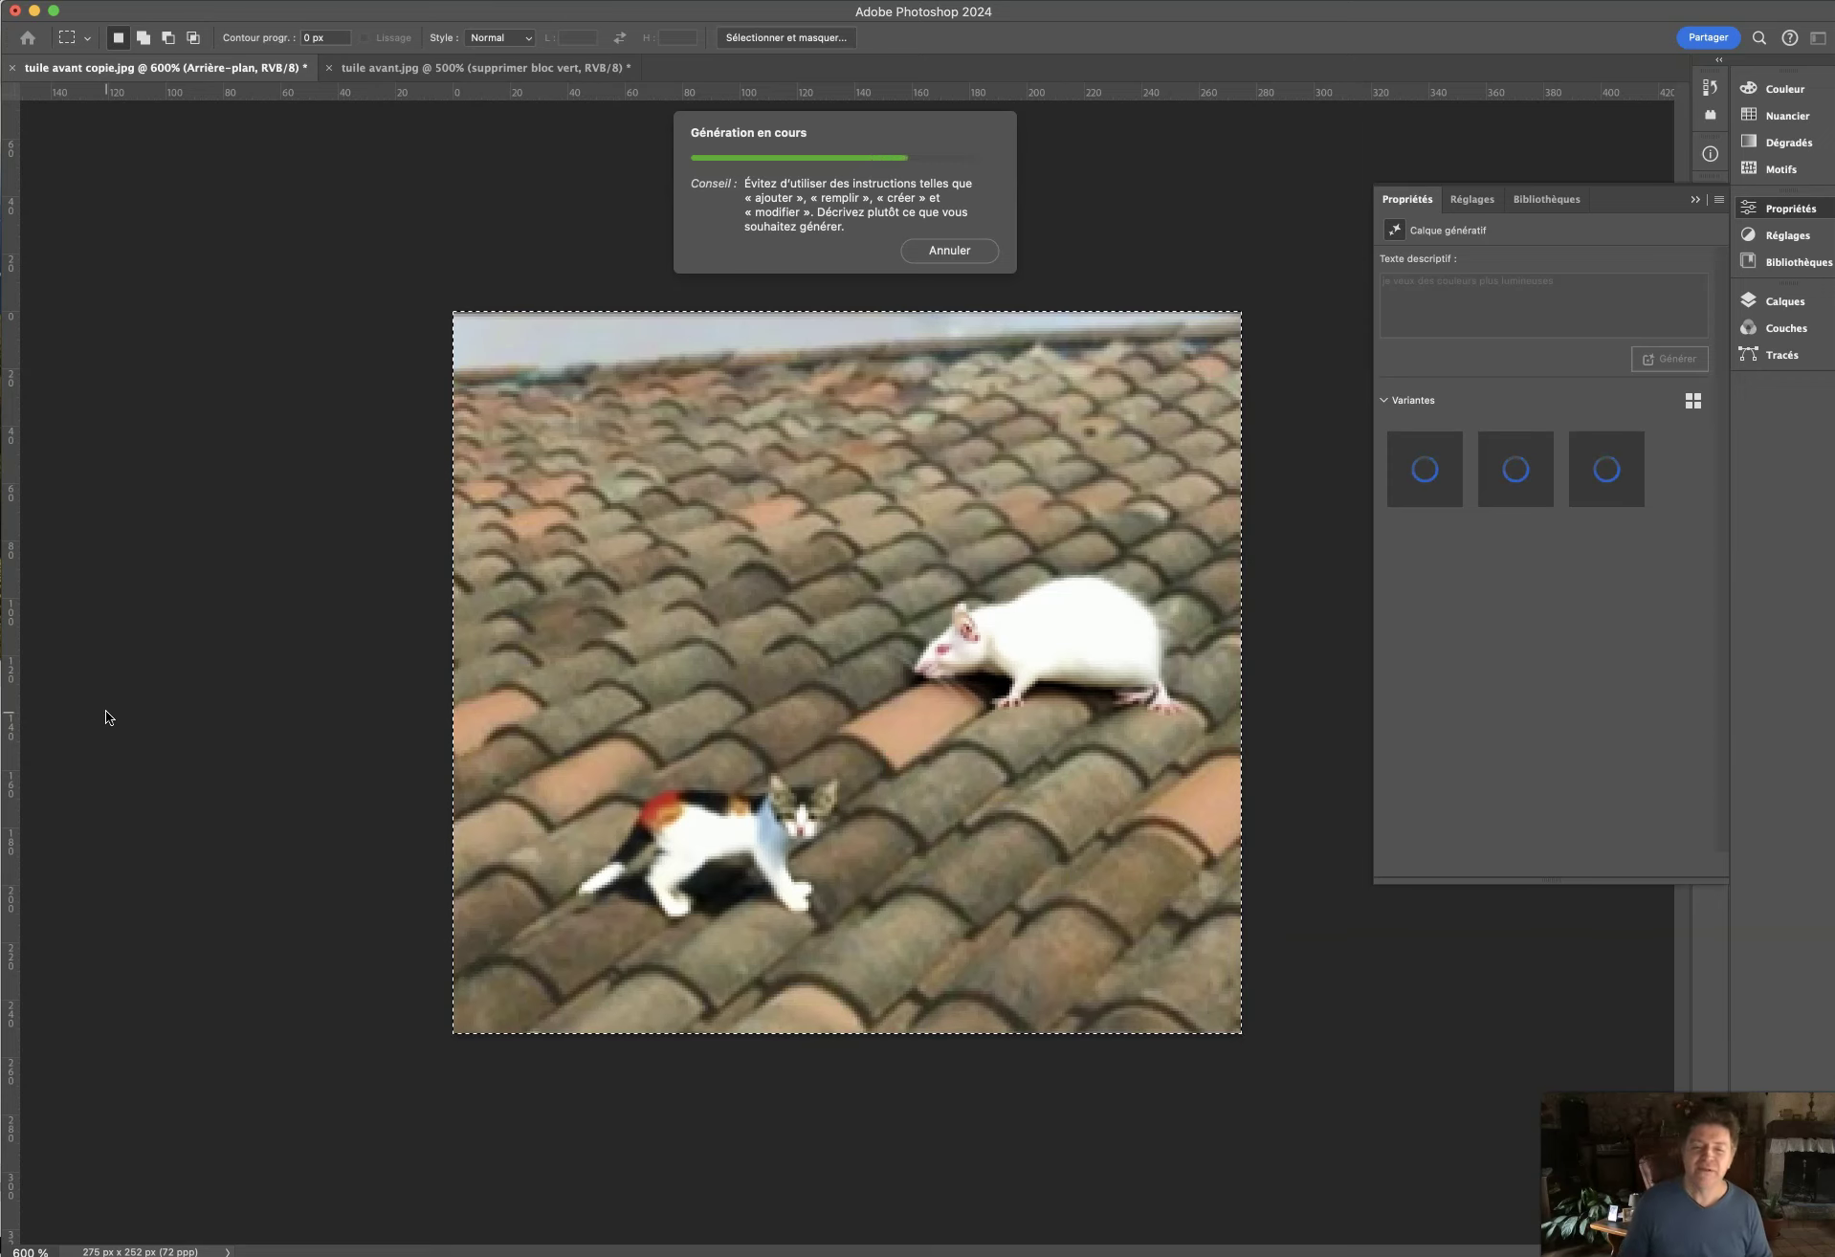
pyautogui.click(73, 686)
pyautogui.click(133, 834)
pyautogui.click(111, 835)
pyautogui.click(38, 1081)
pyautogui.click(50, 1140)
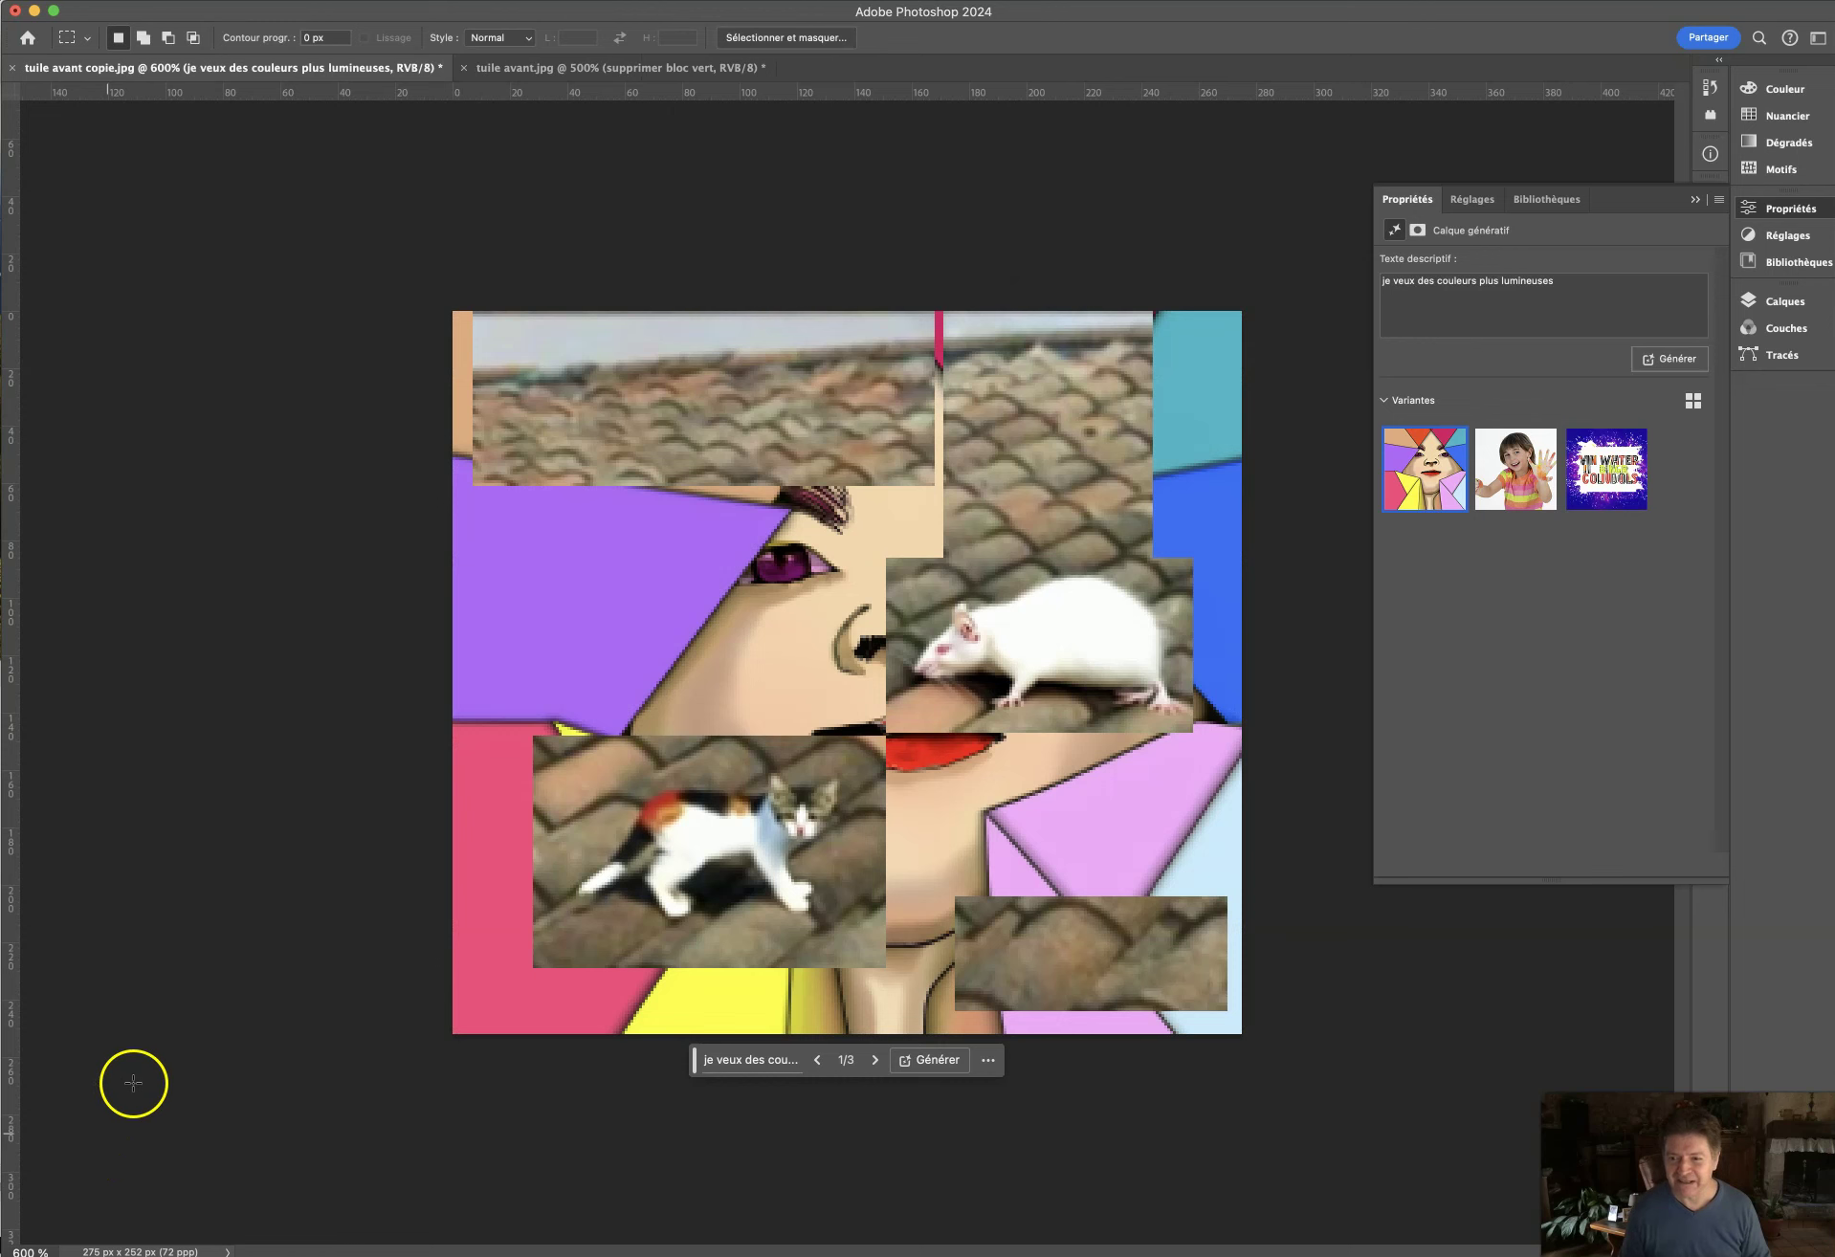
pyautogui.moveTo(1515, 469)
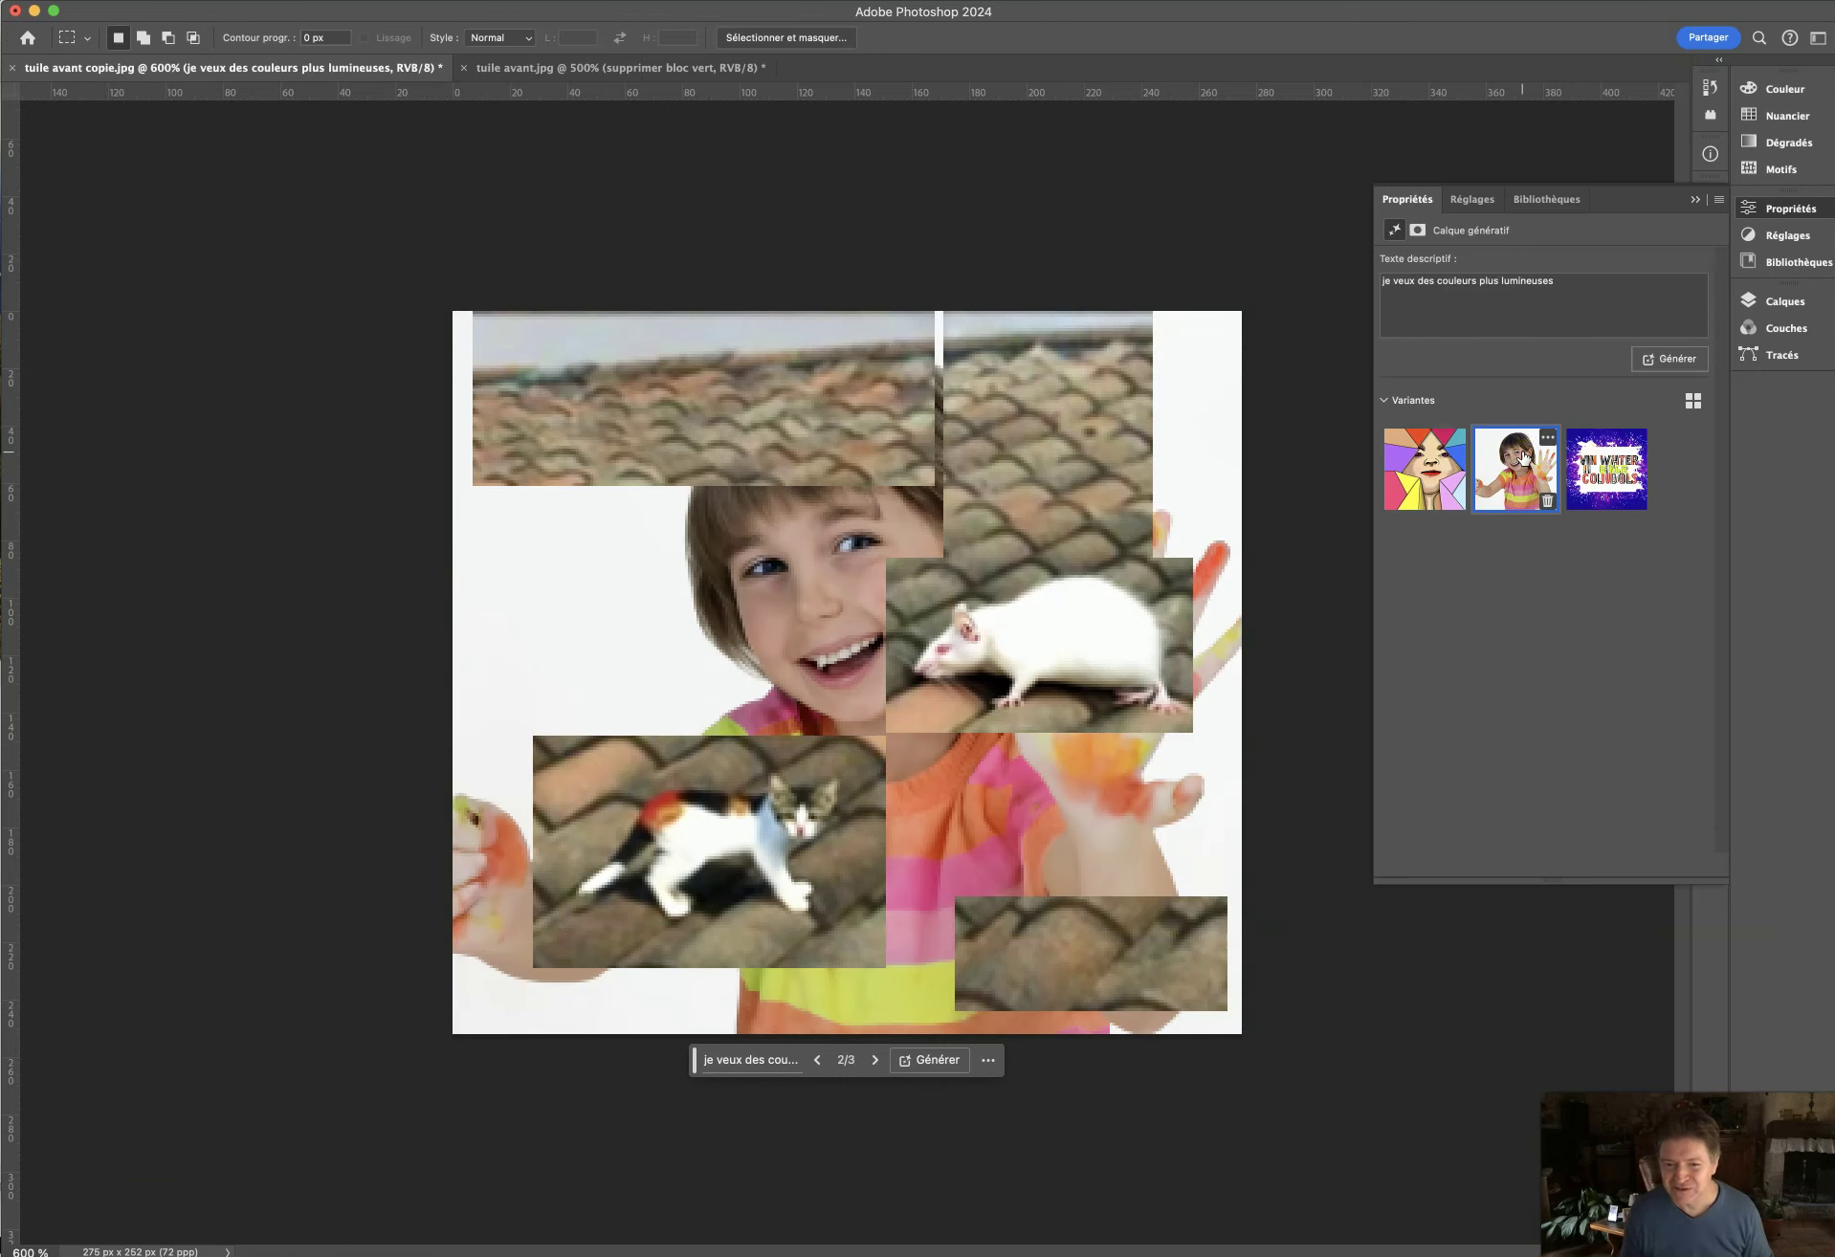
# Preview the purple poster and colourful face variants, hide that layer, and reselect Arrière-plan.
pyautogui.click(1592, 463)
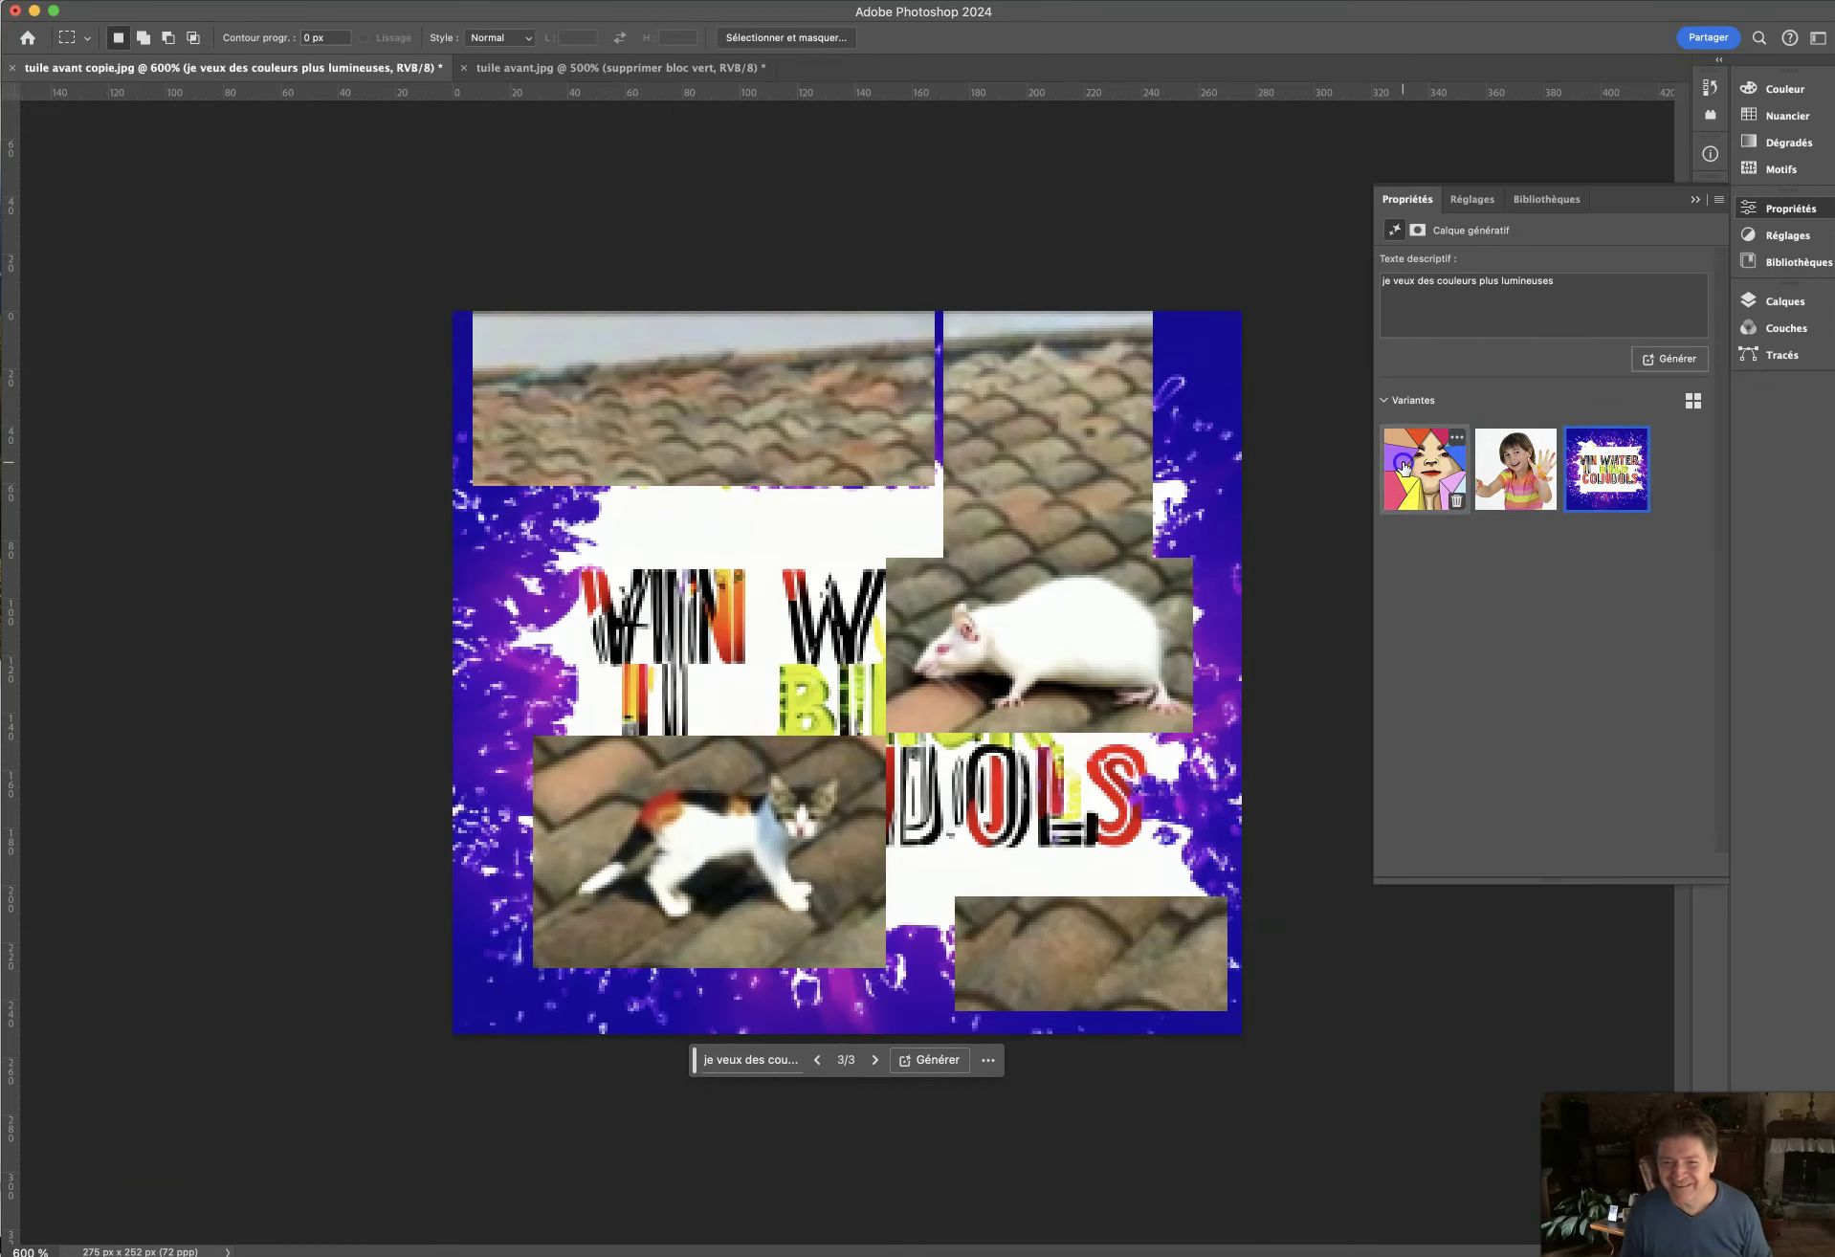
pyautogui.click(1404, 467)
pyautogui.click(1768, 303)
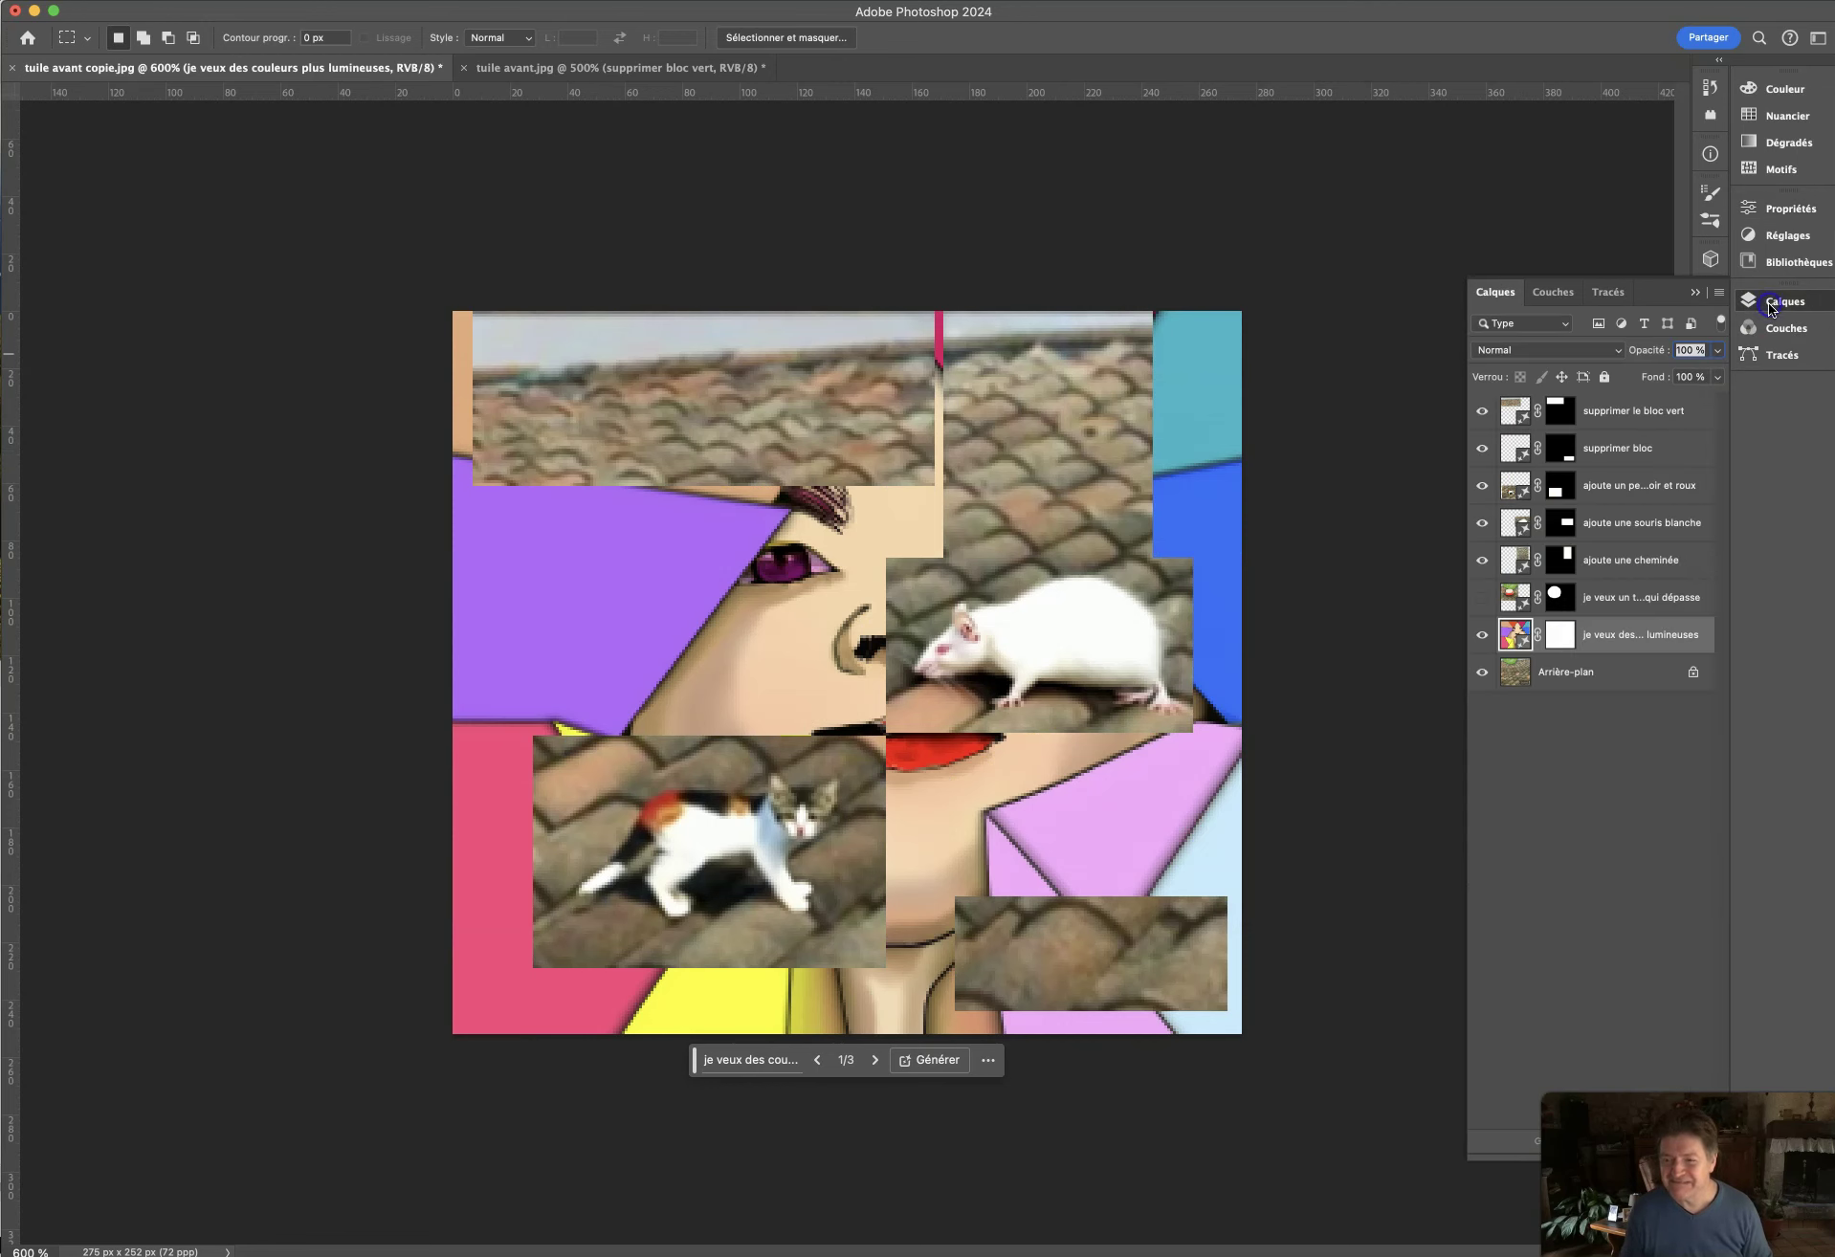
pyautogui.click(1484, 636)
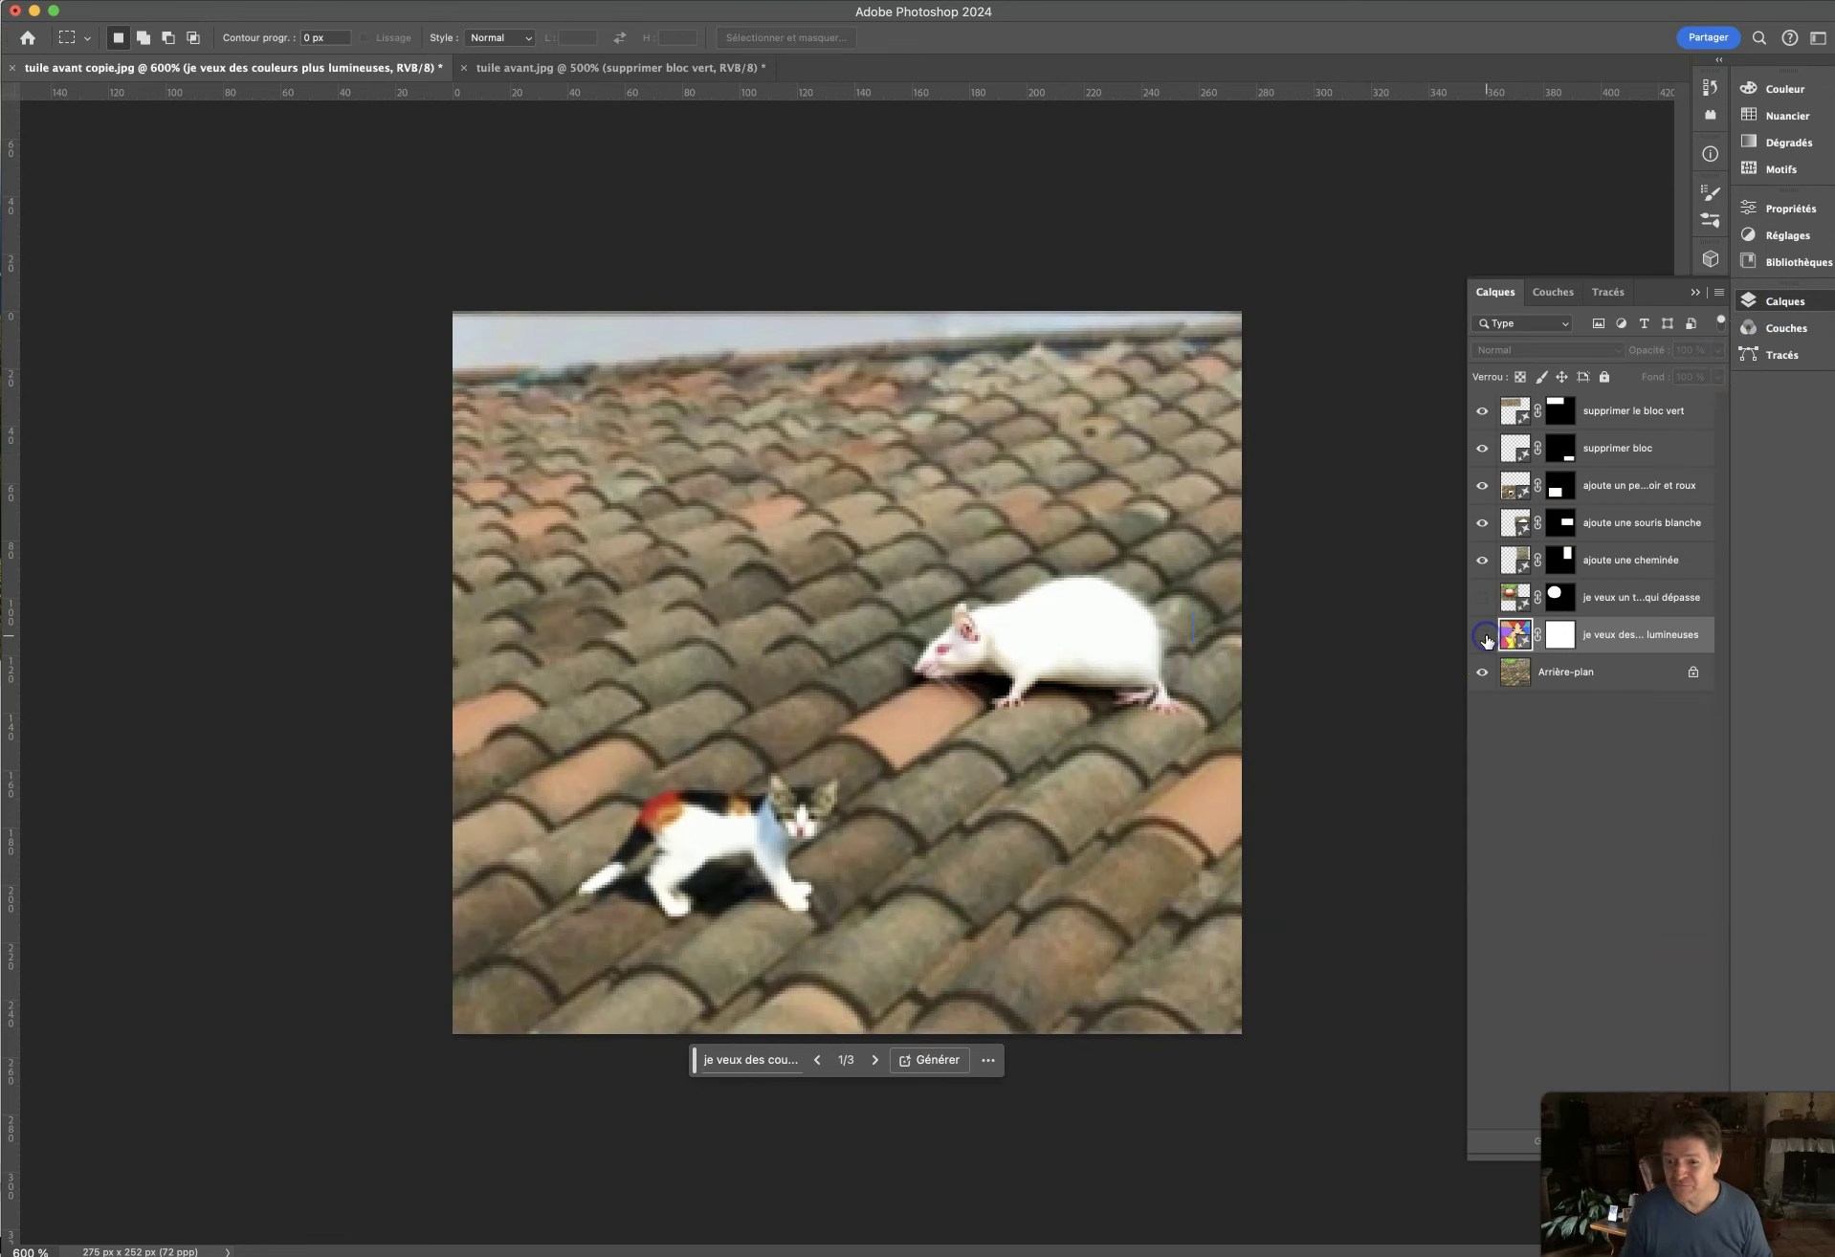
pyautogui.click(1586, 679)
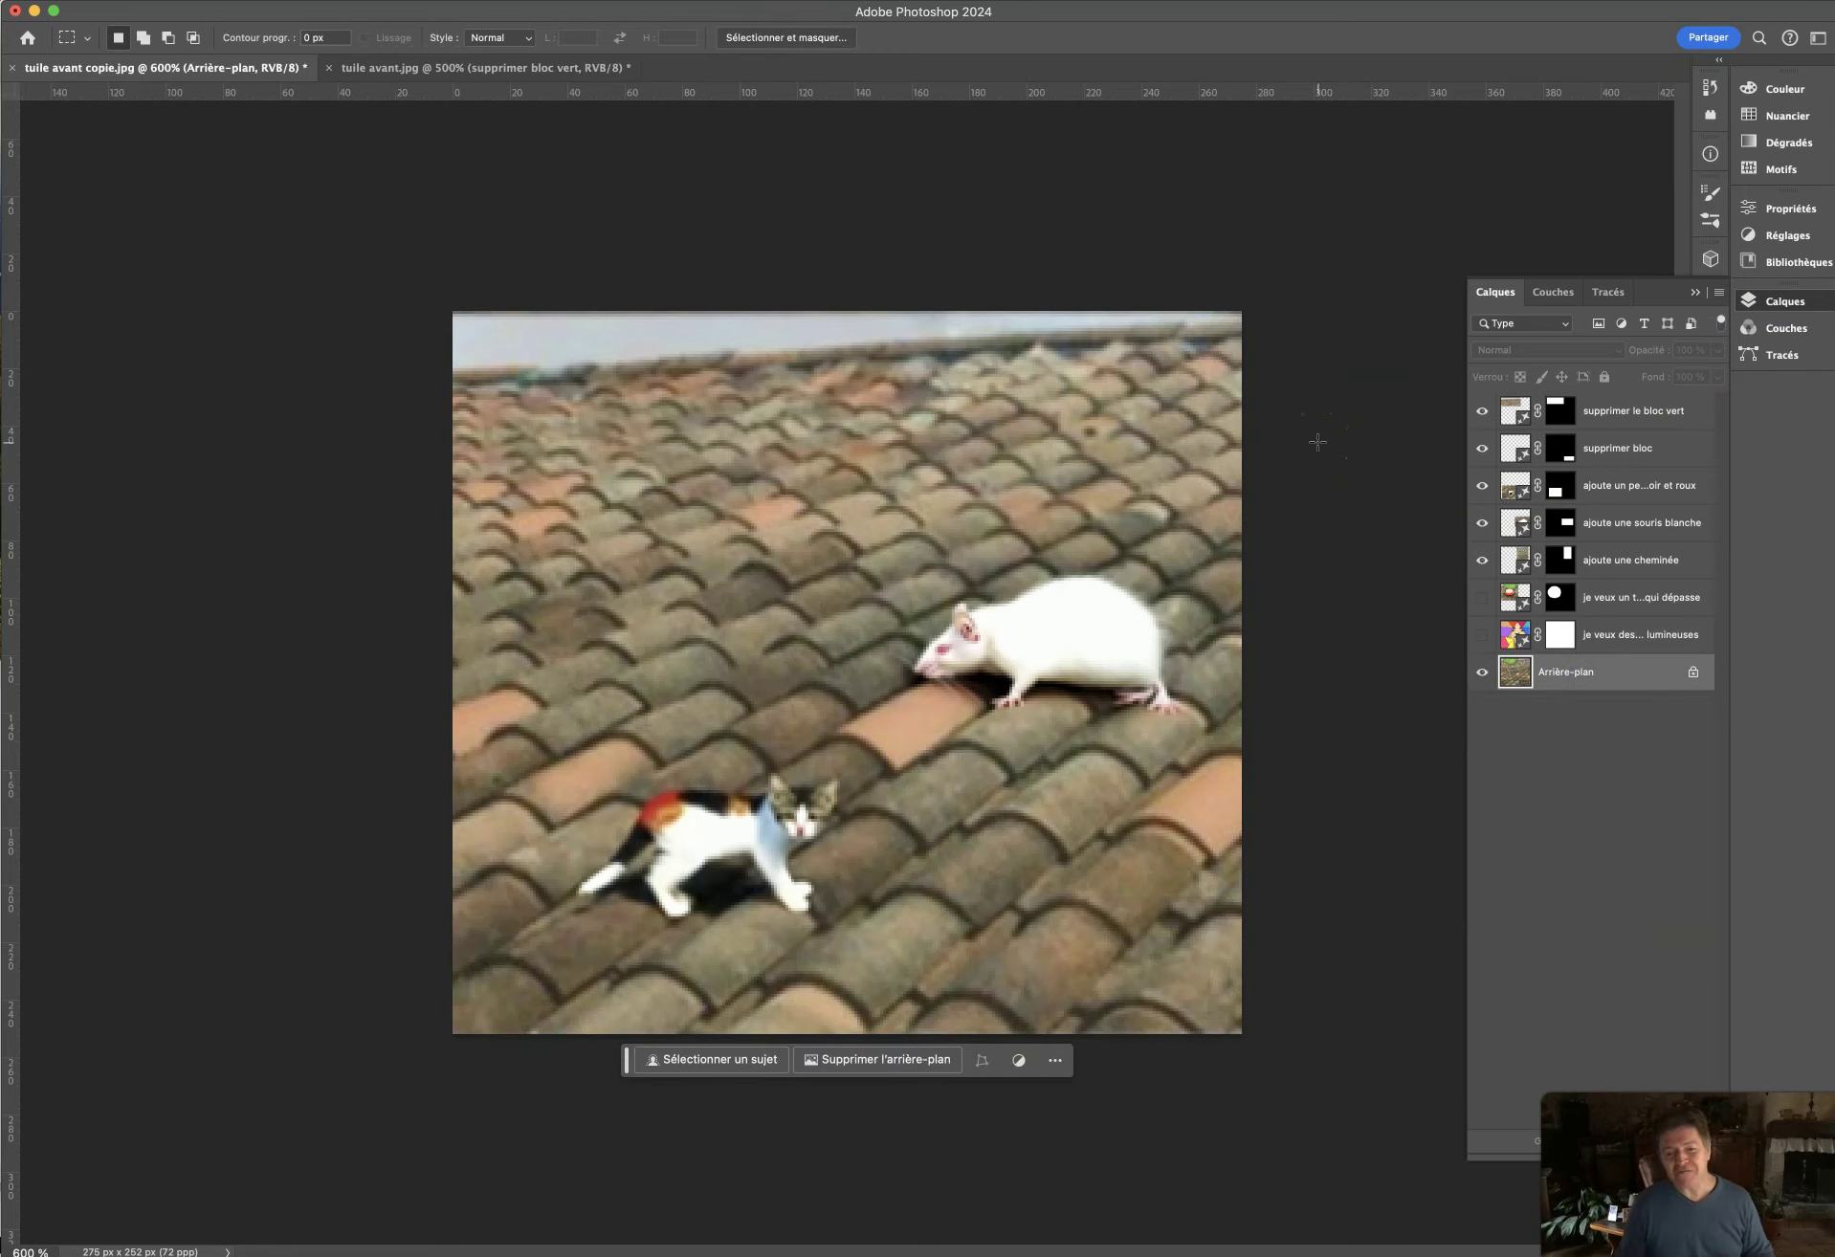
pyautogui.hotkey('ctrl', '-')
pyautogui.hotkey('ctrl', '-')
pyautogui.hotkey('ctrl', '-')
pyautogui.hotkey('ctrl', '-')
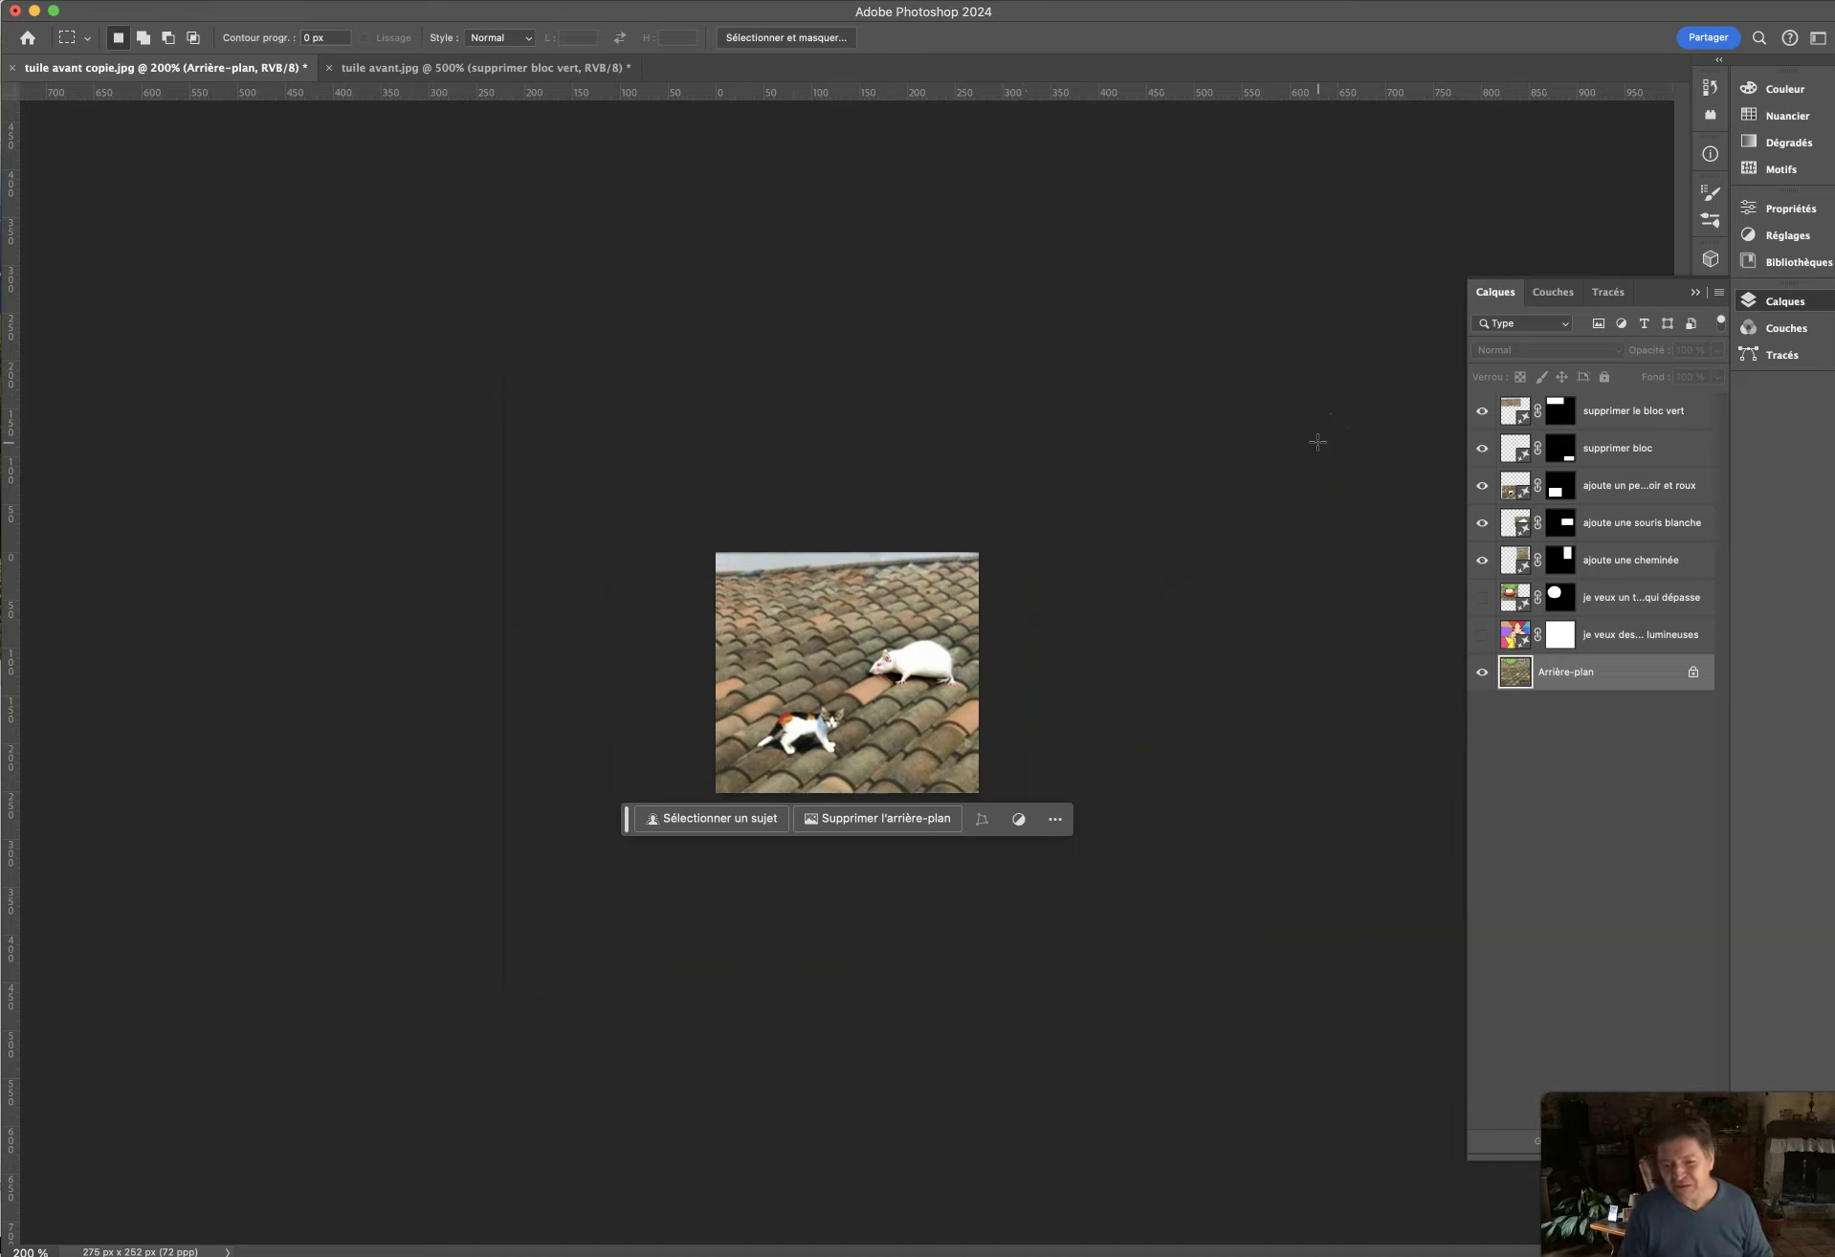
pyautogui.hotkey('ctrl', '+')
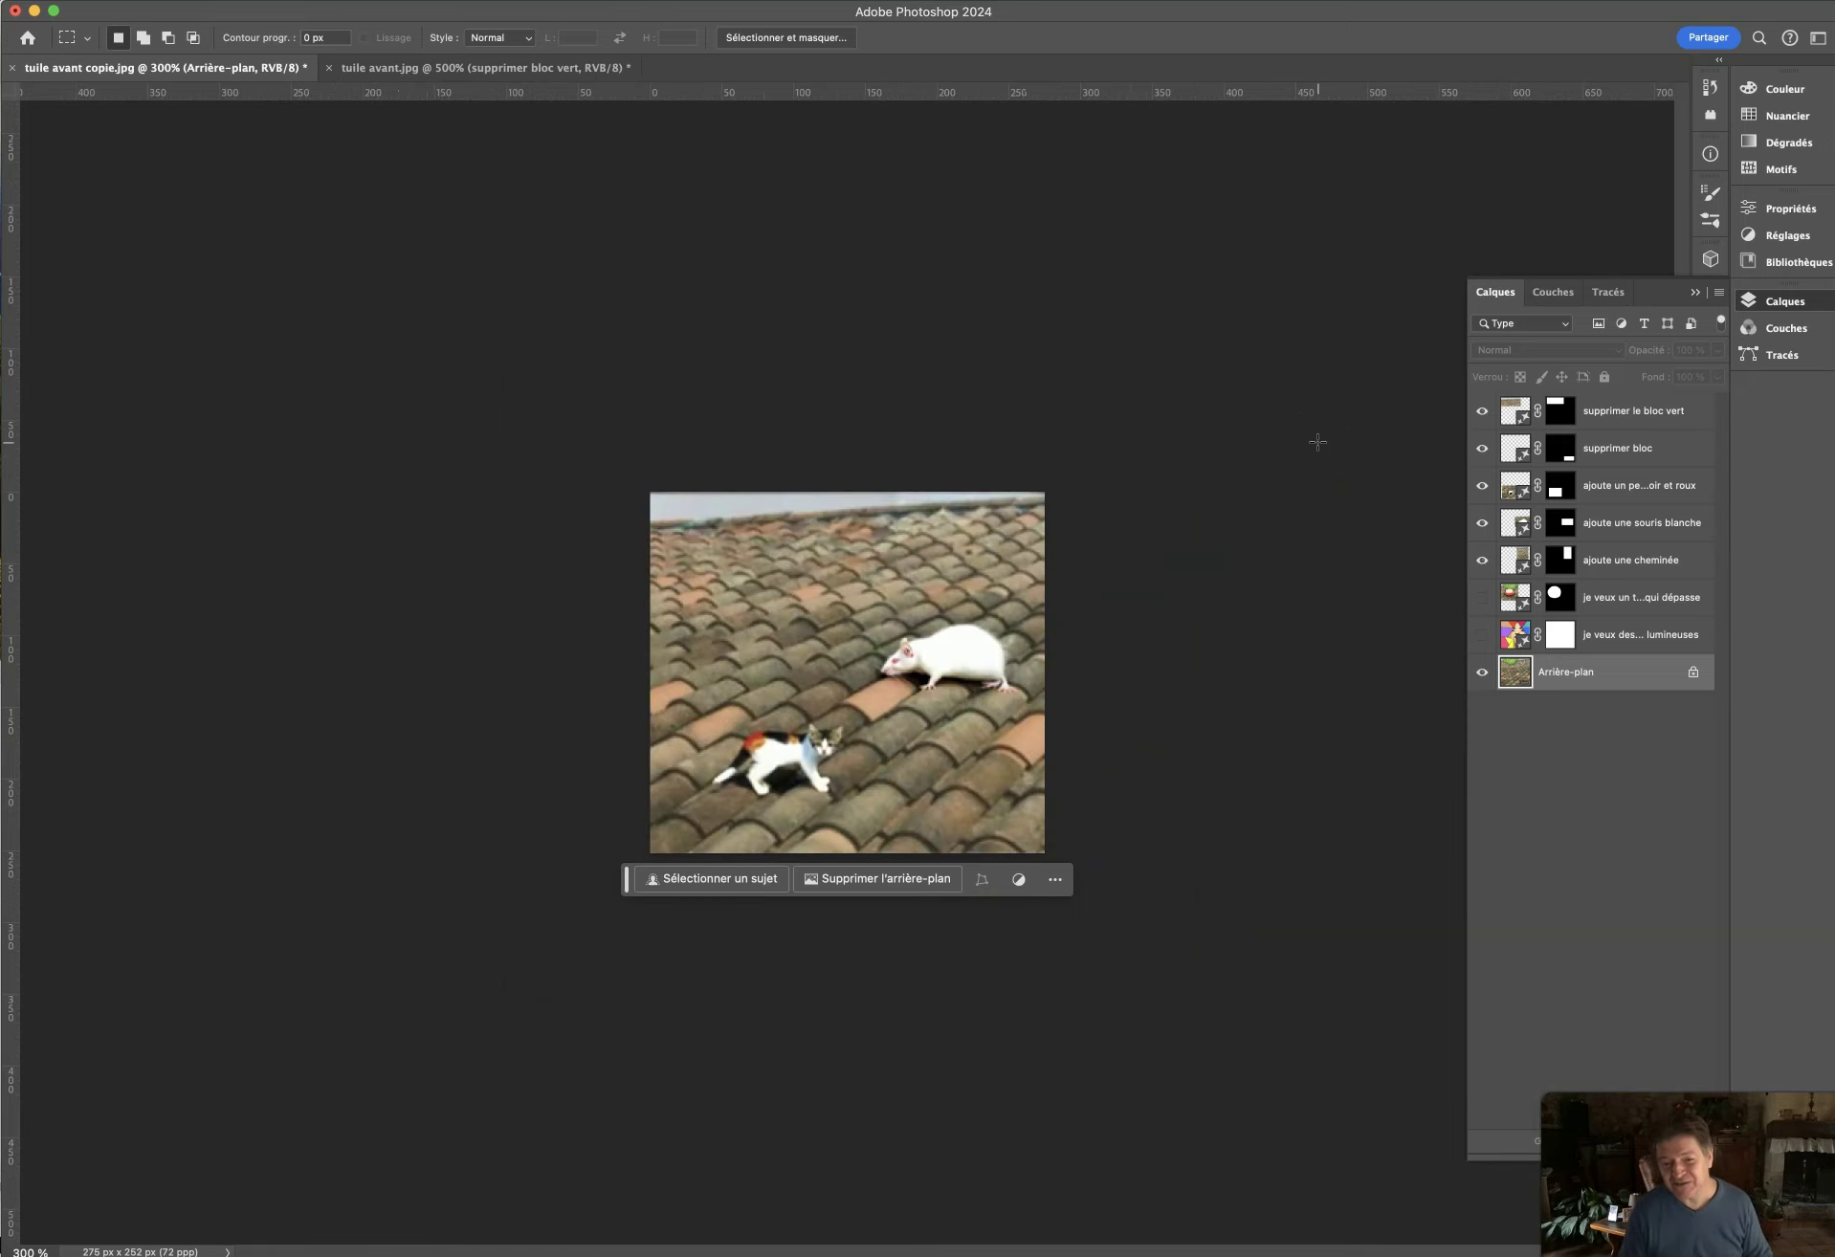
pyautogui.hotkey('ctrl', '+')
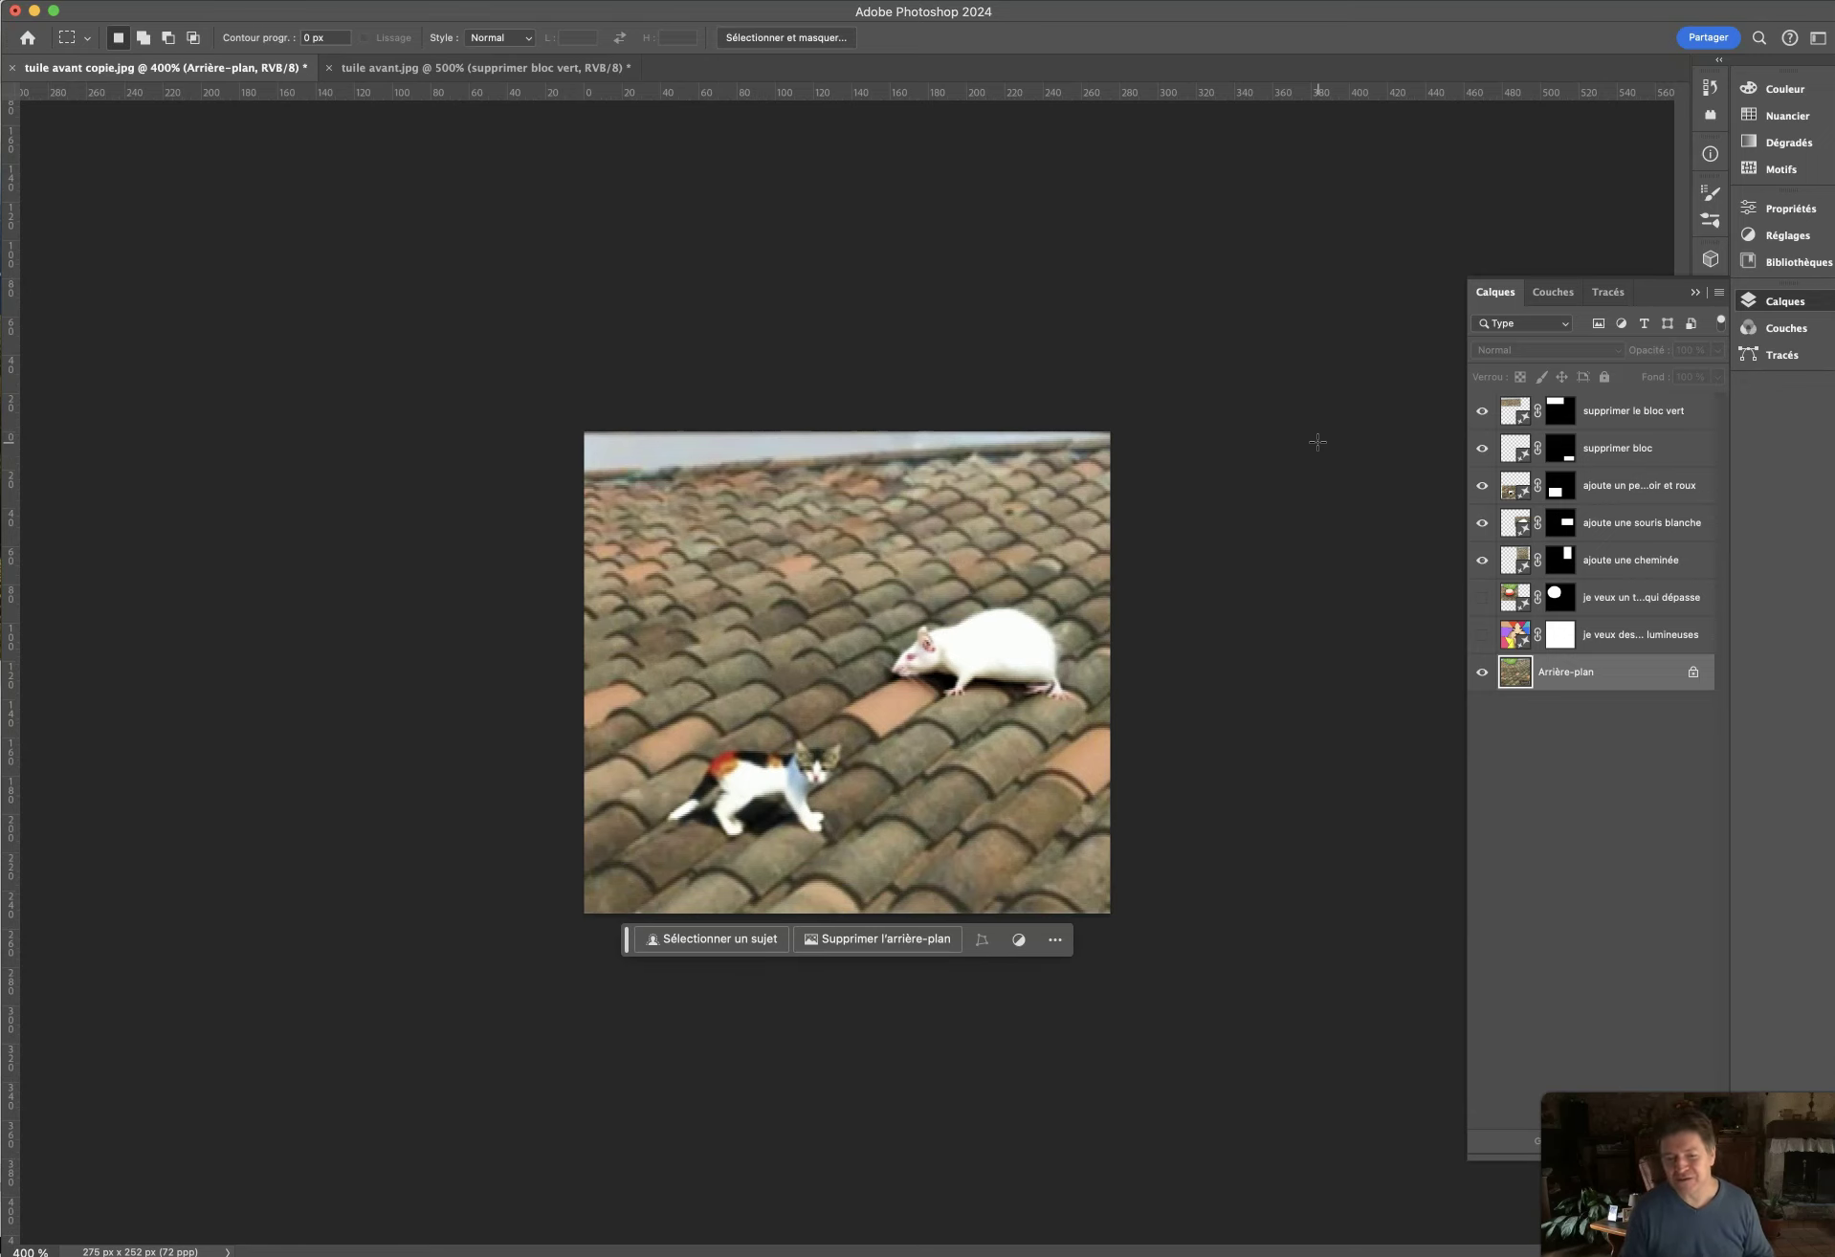
pyautogui.hotkey('ctrl', '+')
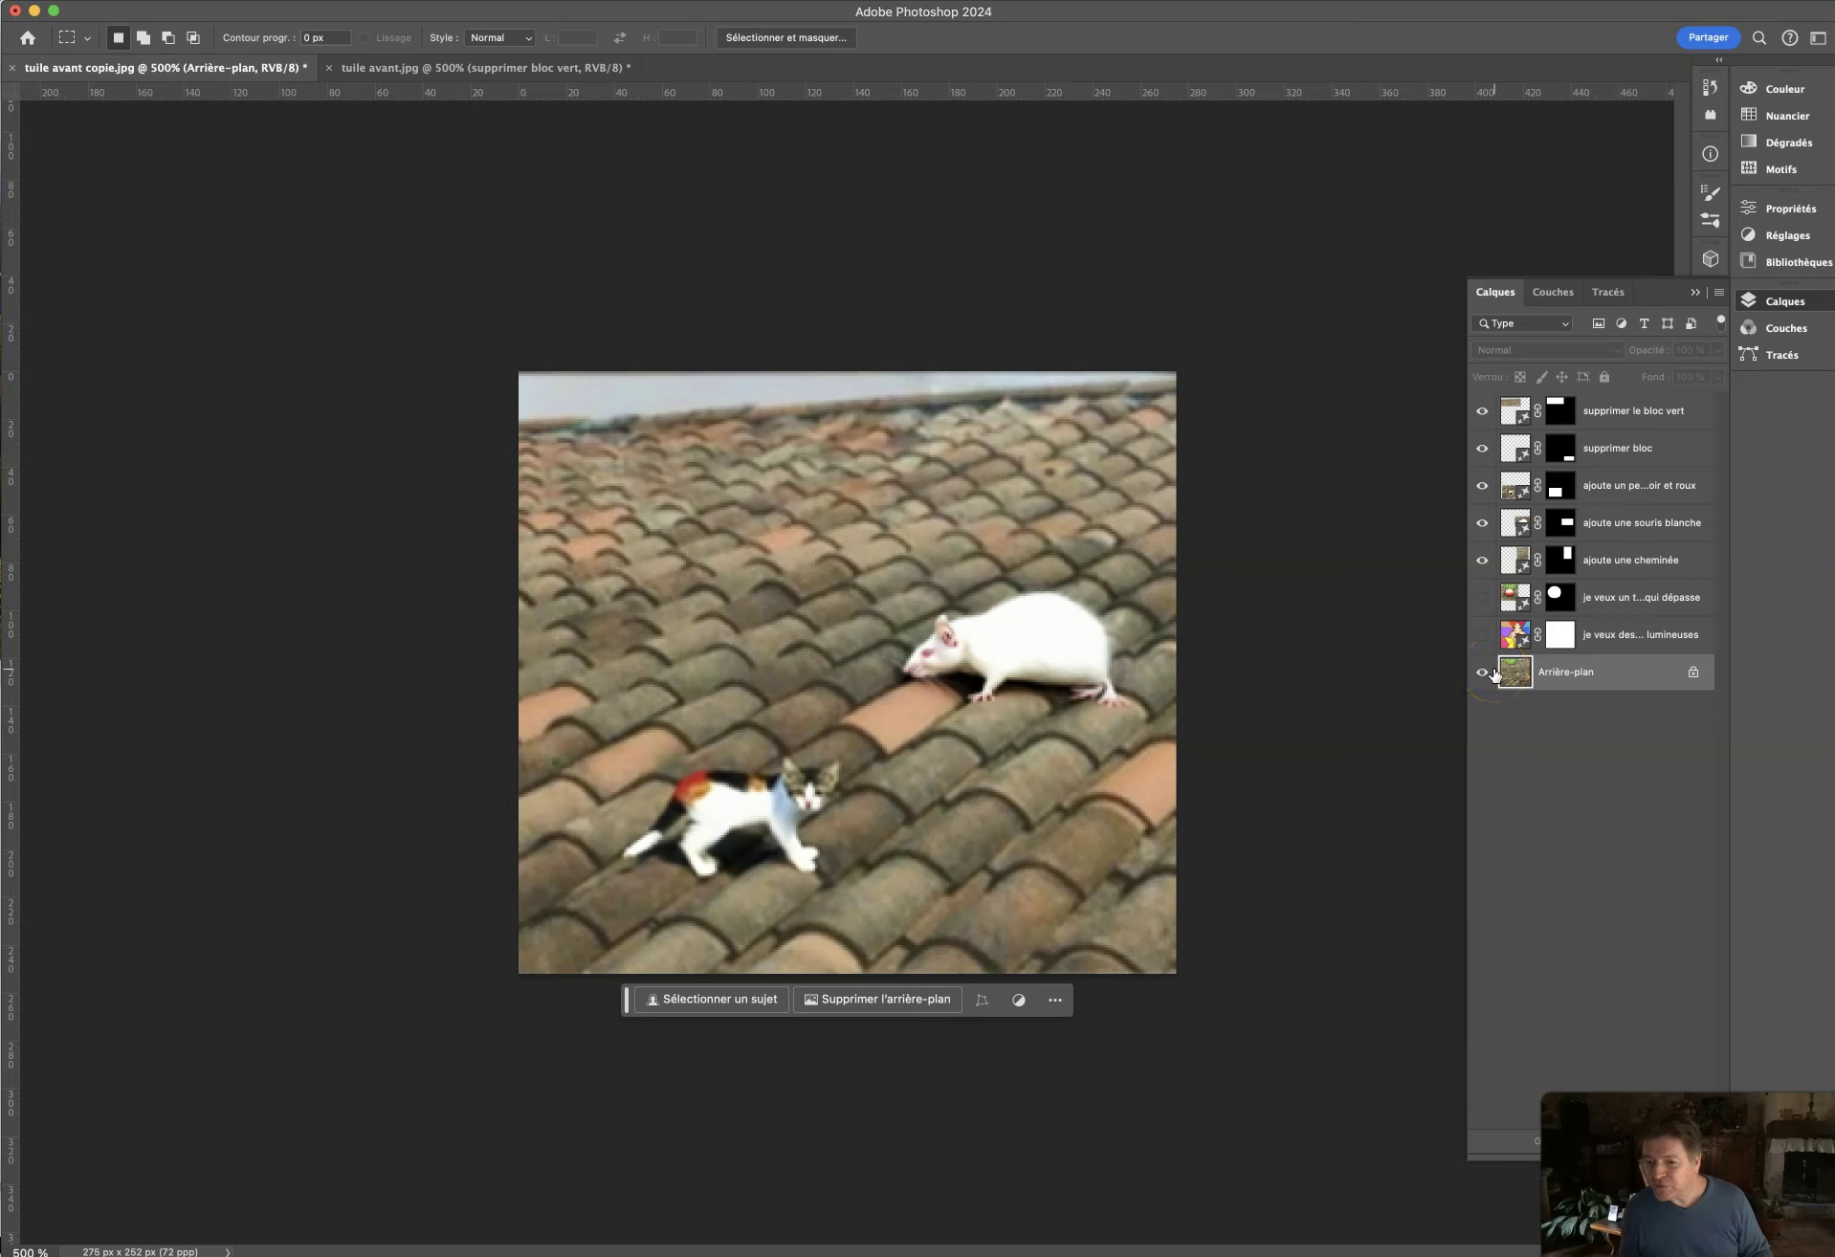
pyautogui.moveTo(1482, 560); pyautogui.dragTo(1482, 414)
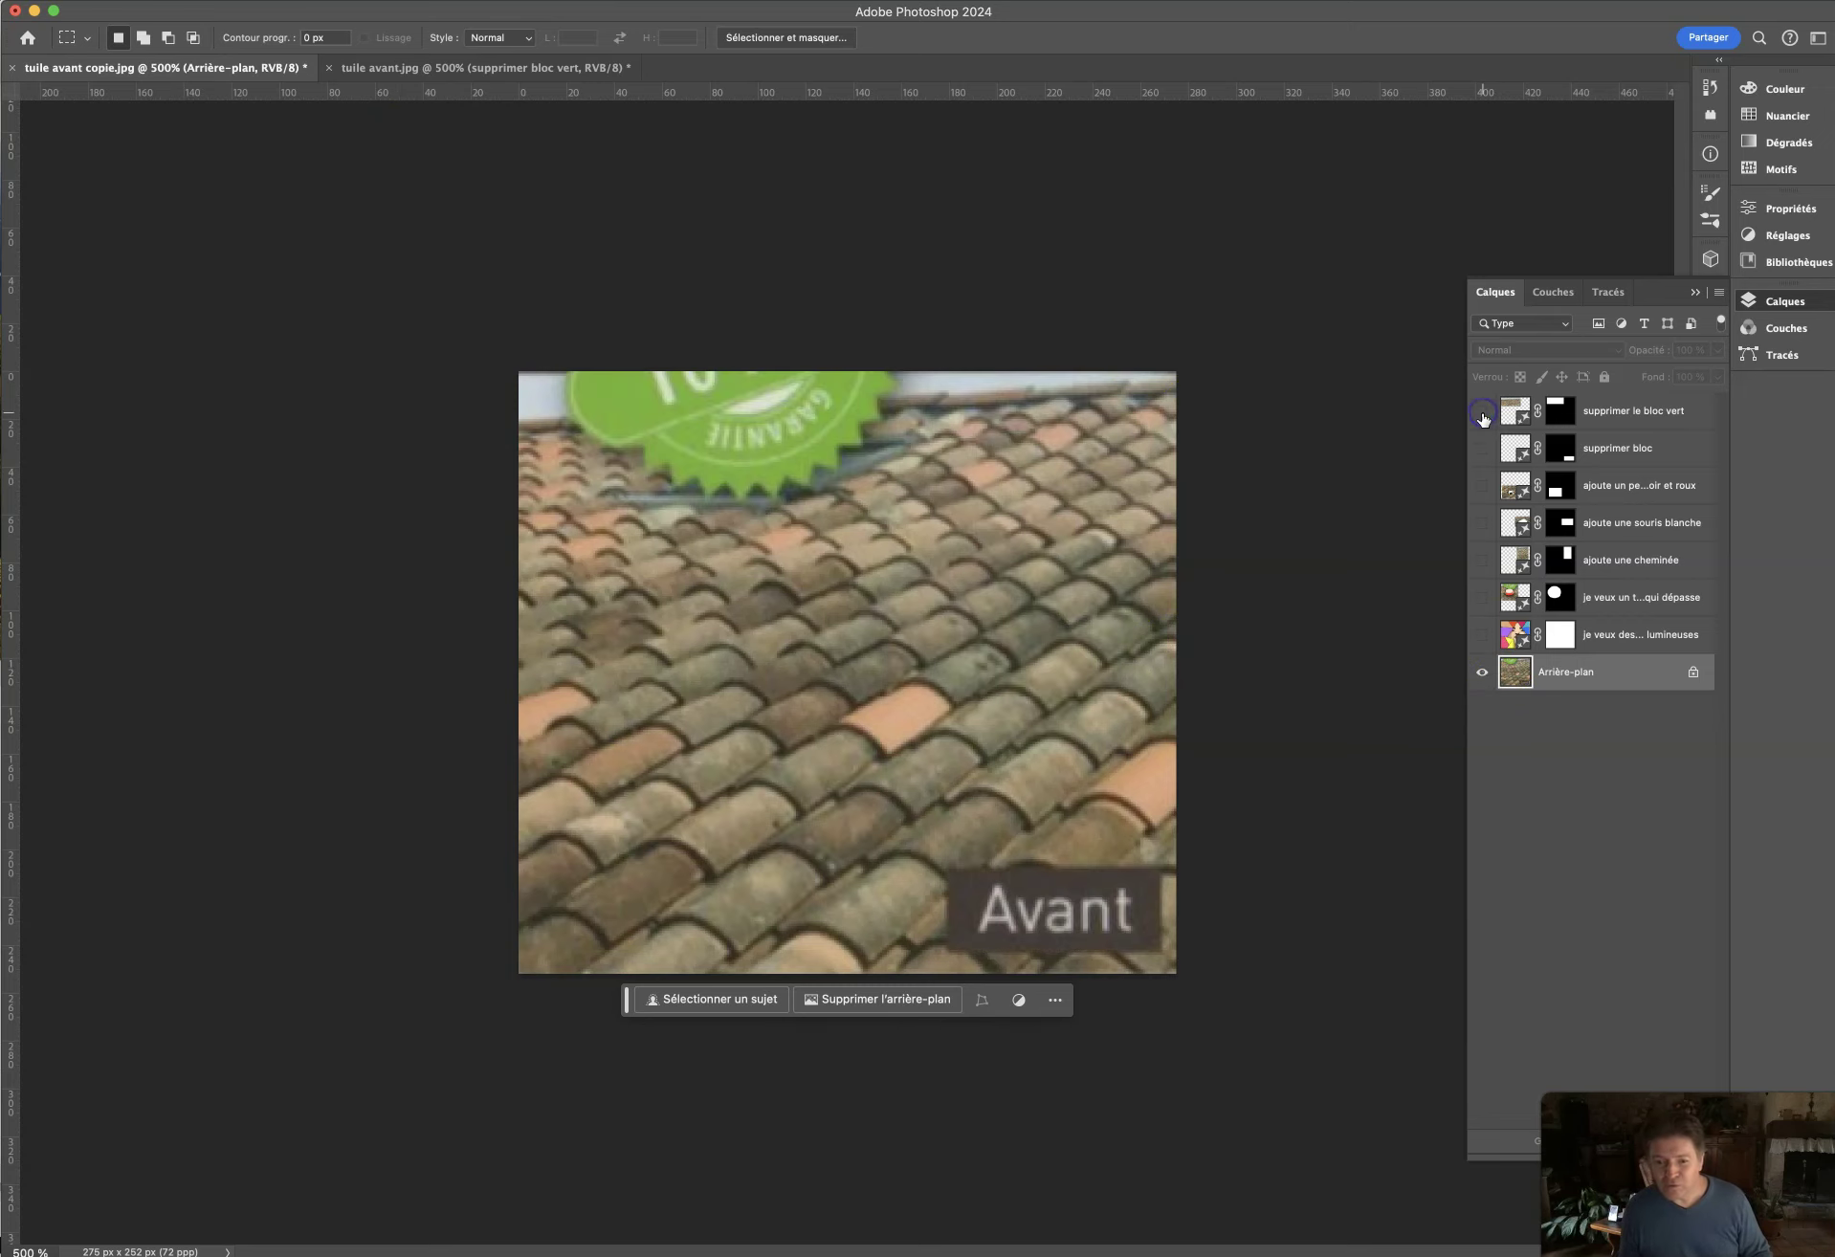
pyautogui.moveTo(1483, 414); pyautogui.dragTo(1486, 586)
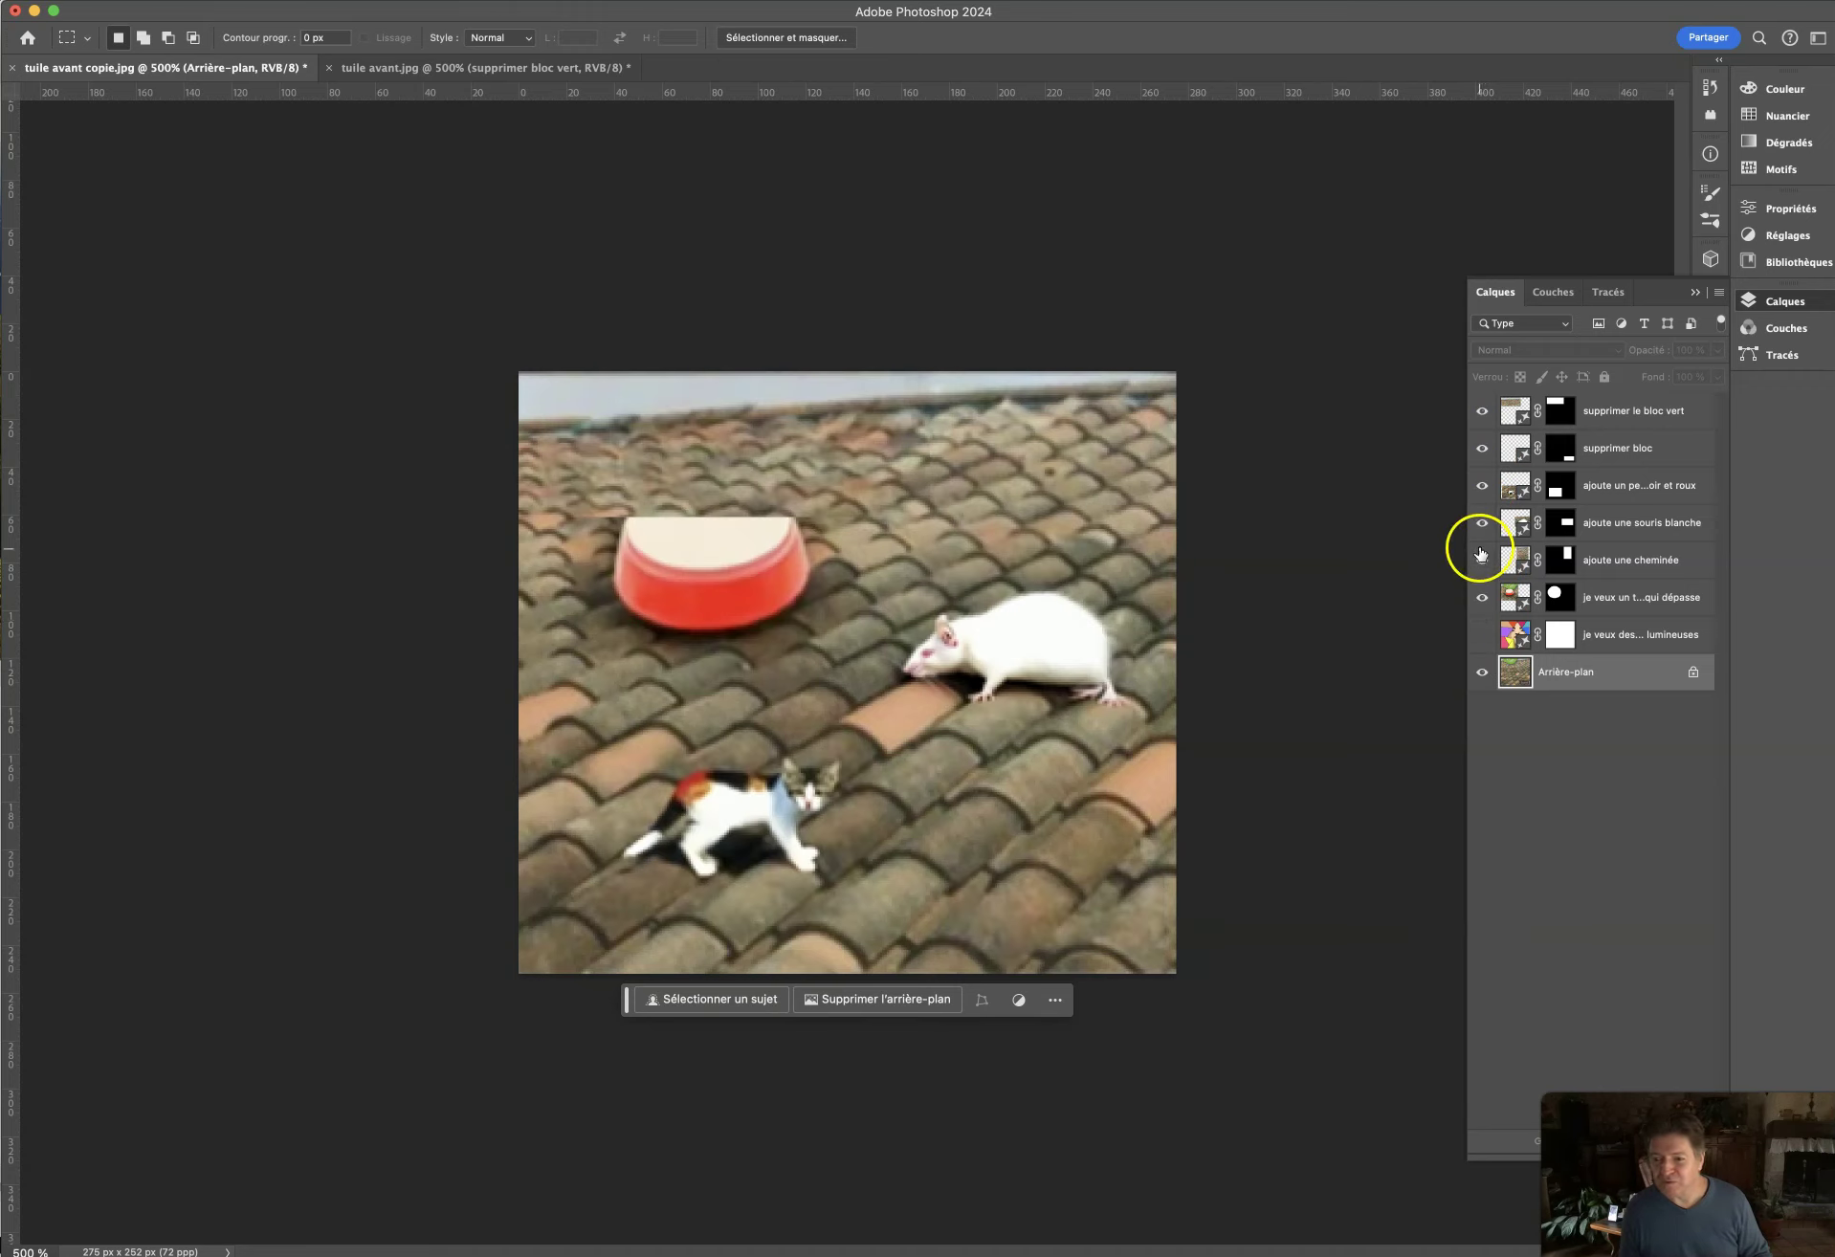
pyautogui.click(1482, 597)
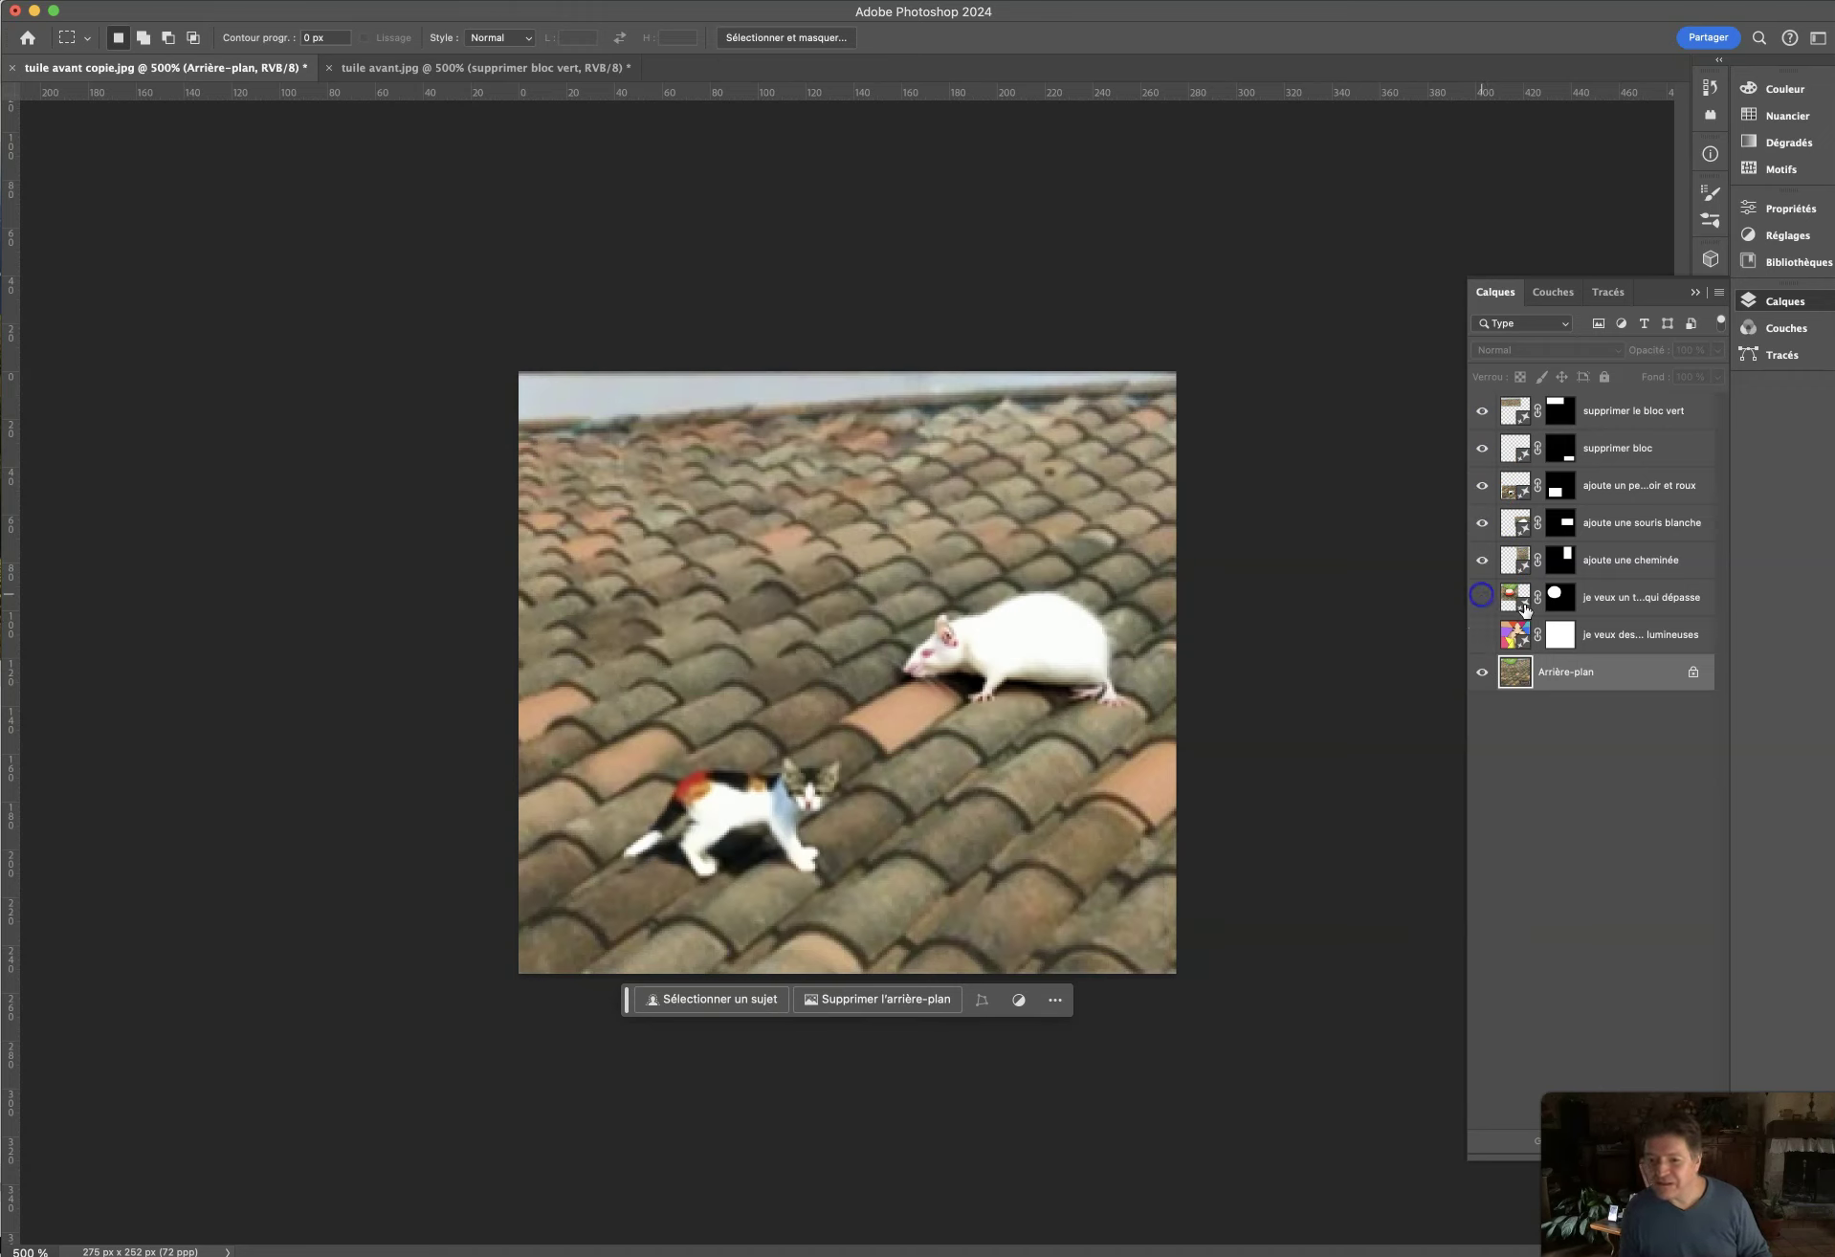